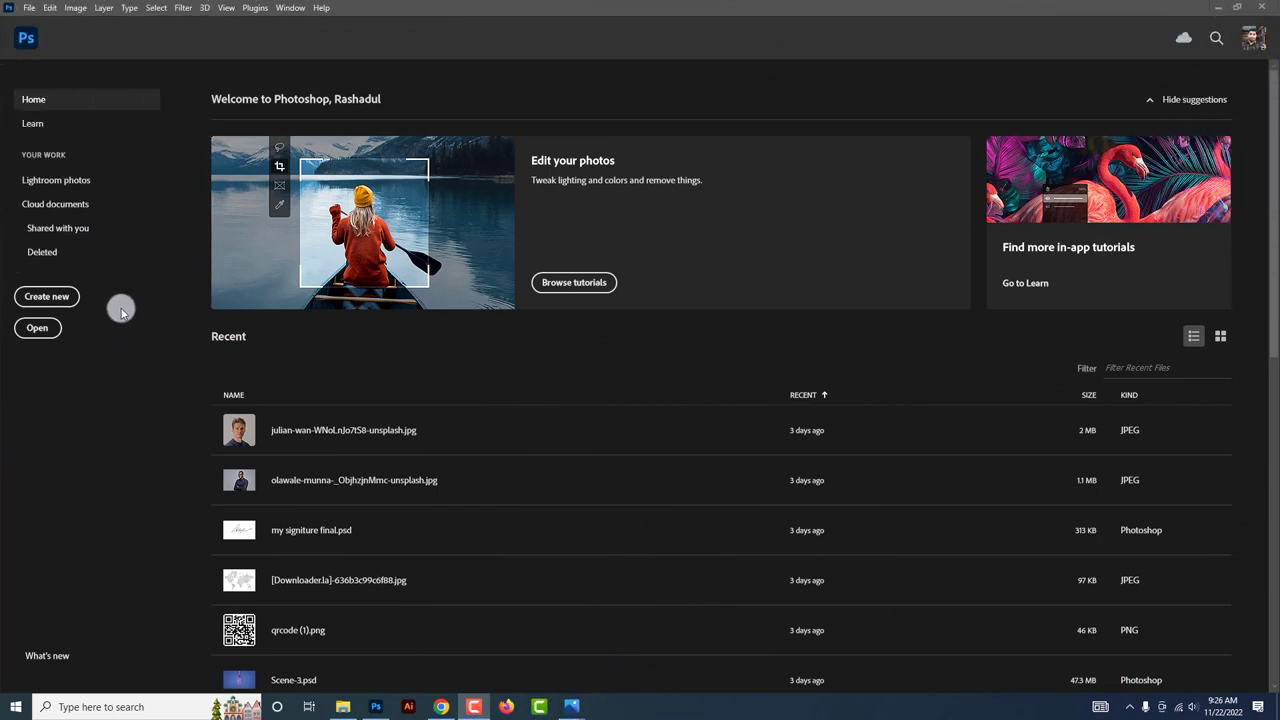
Create a 1920 × 700 px, 300 ppi document named Banner.
left_click(52, 296)
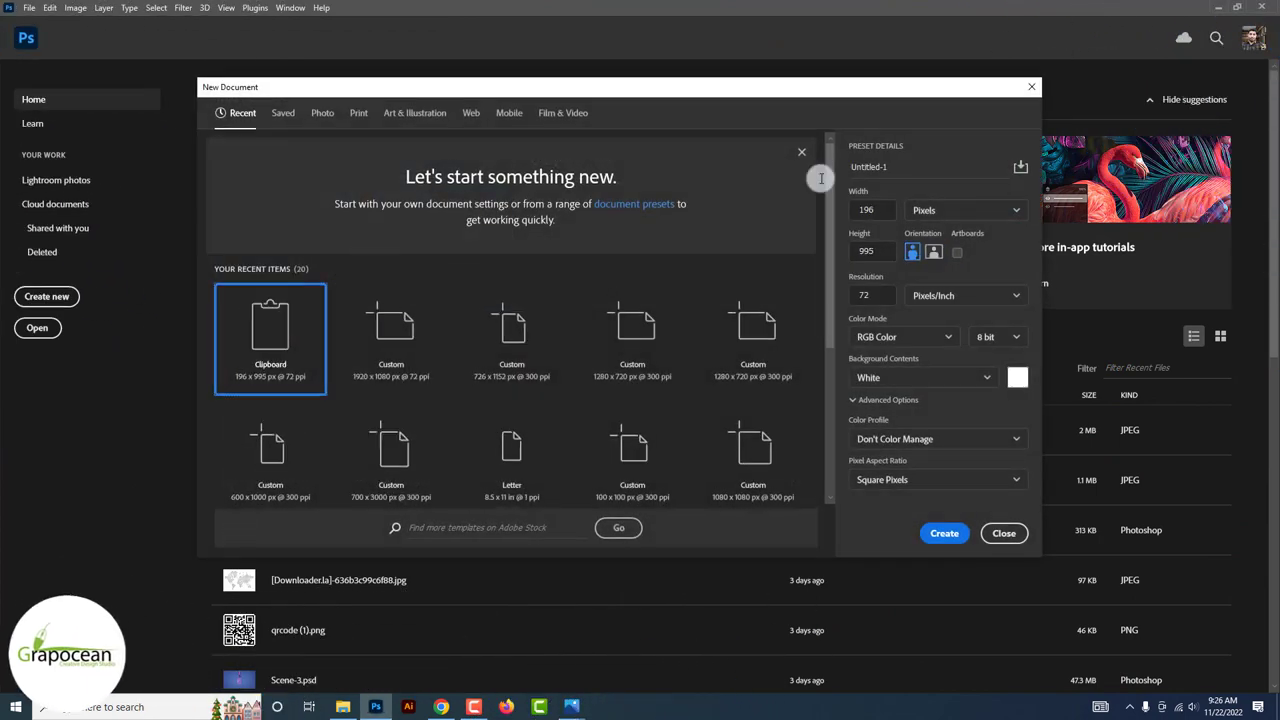
type("Ba")
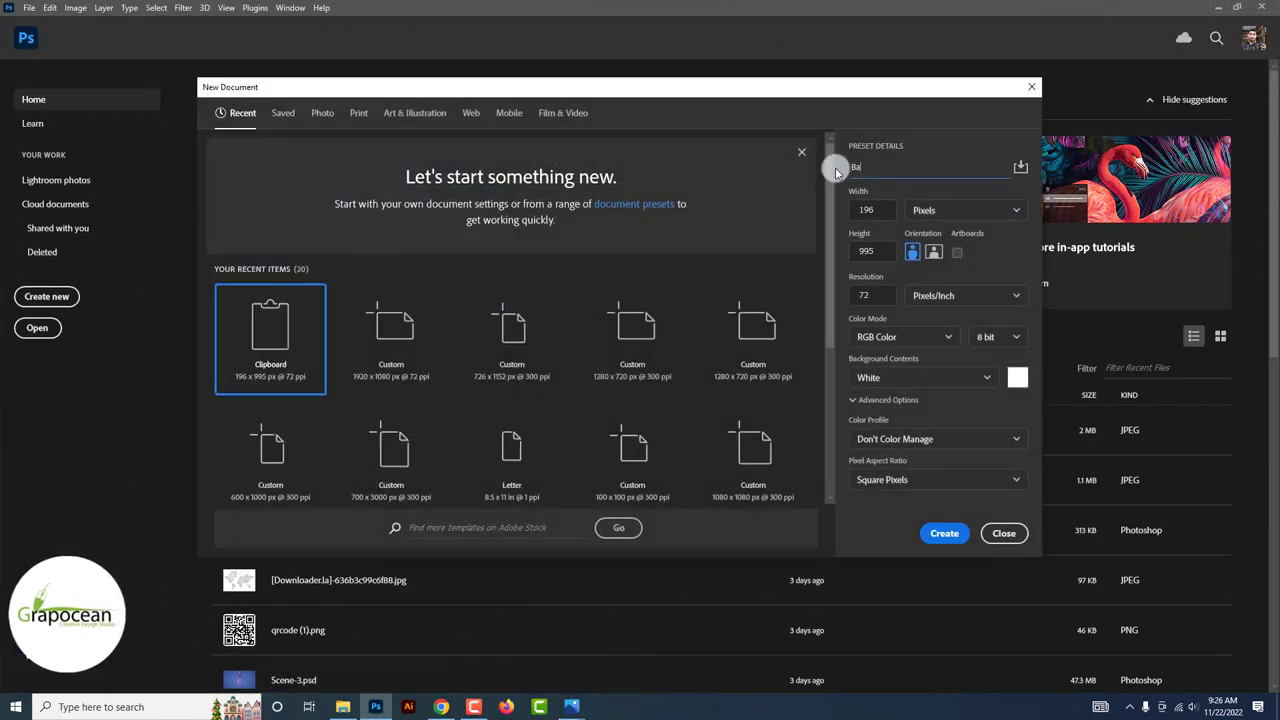
type("nner")
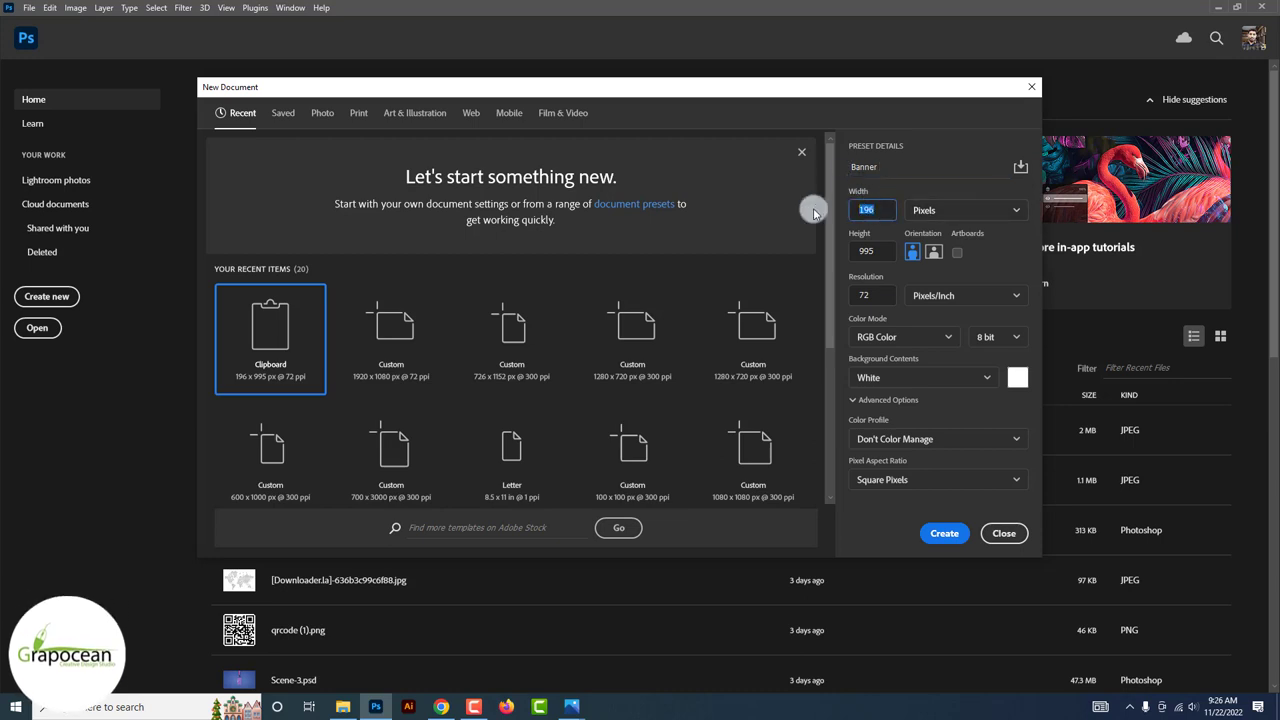
key("Tab")
type("1920")
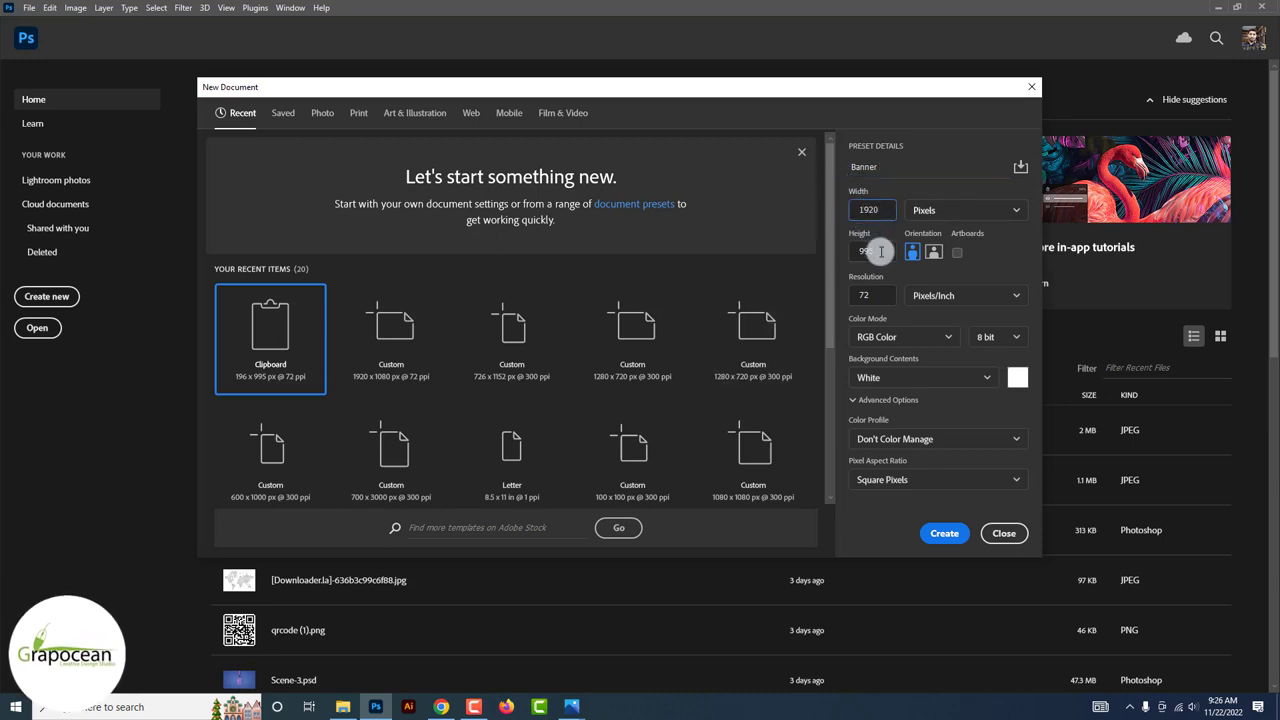
type("7")
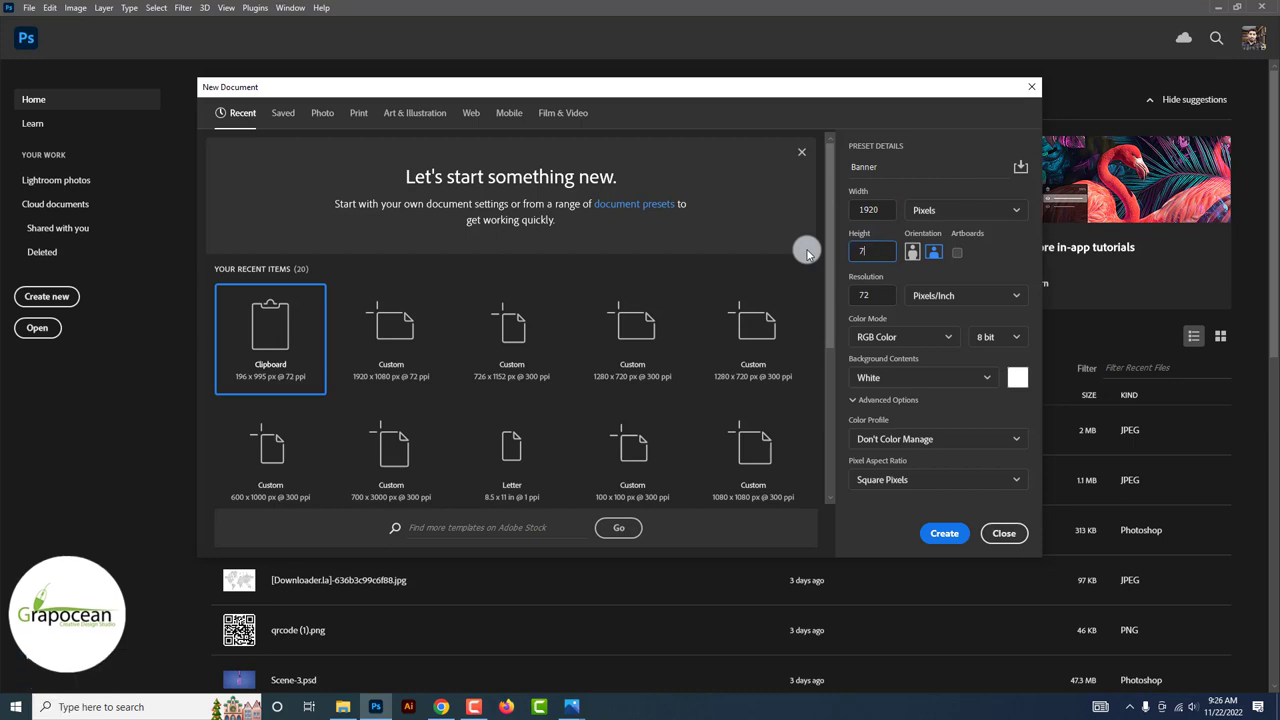
type("00")
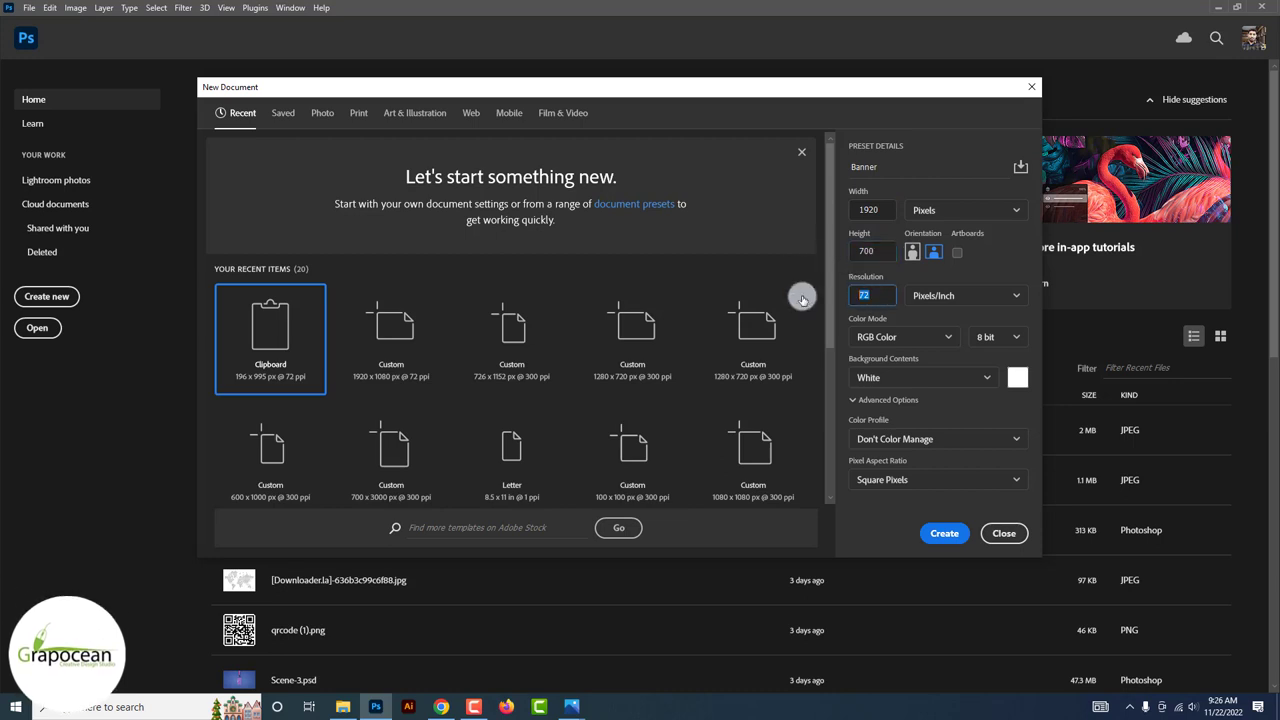
type("32")
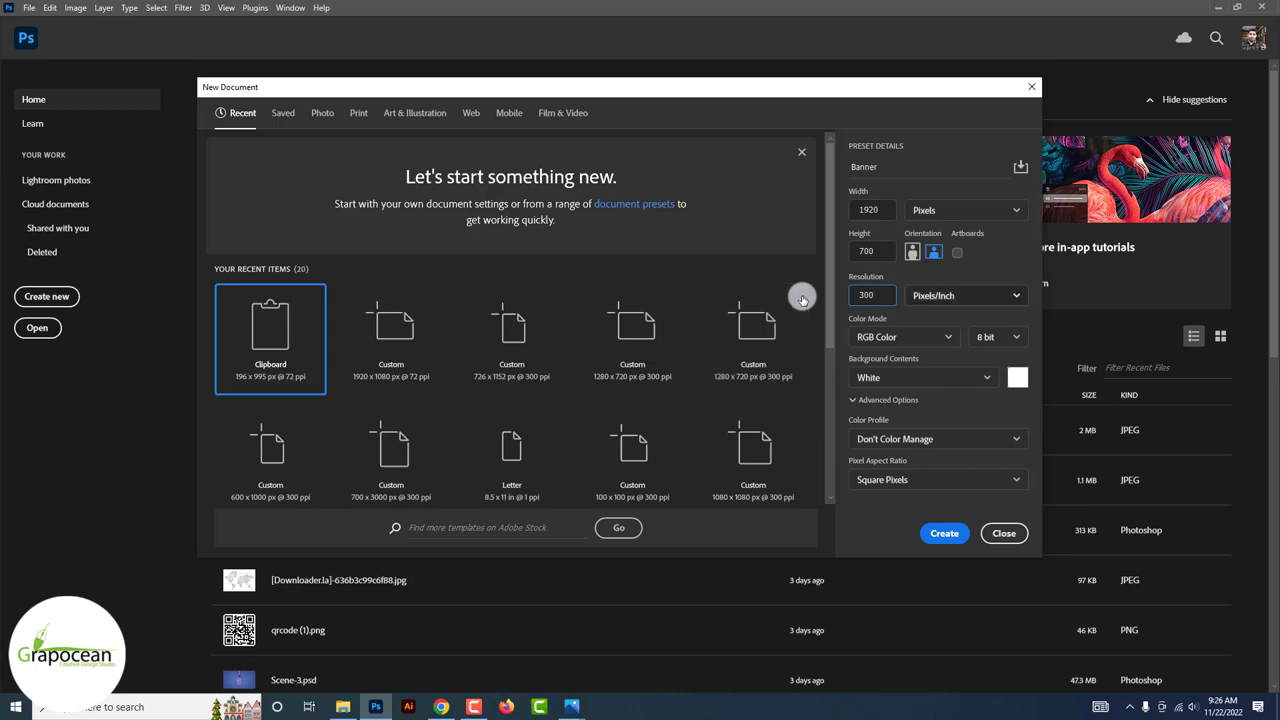
left_click(947, 537)
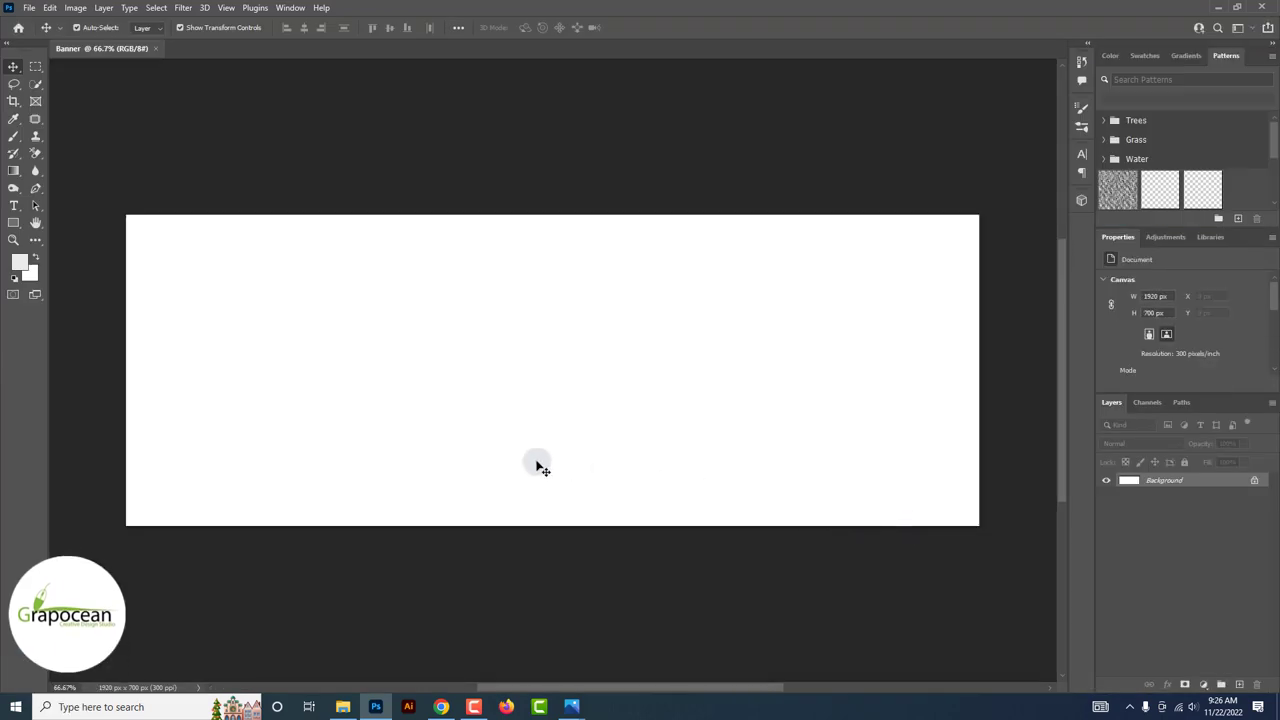
Open the living-room, two kitchen, poolside lounge and villa pool photos from Downloads.
left_click(30, 8)
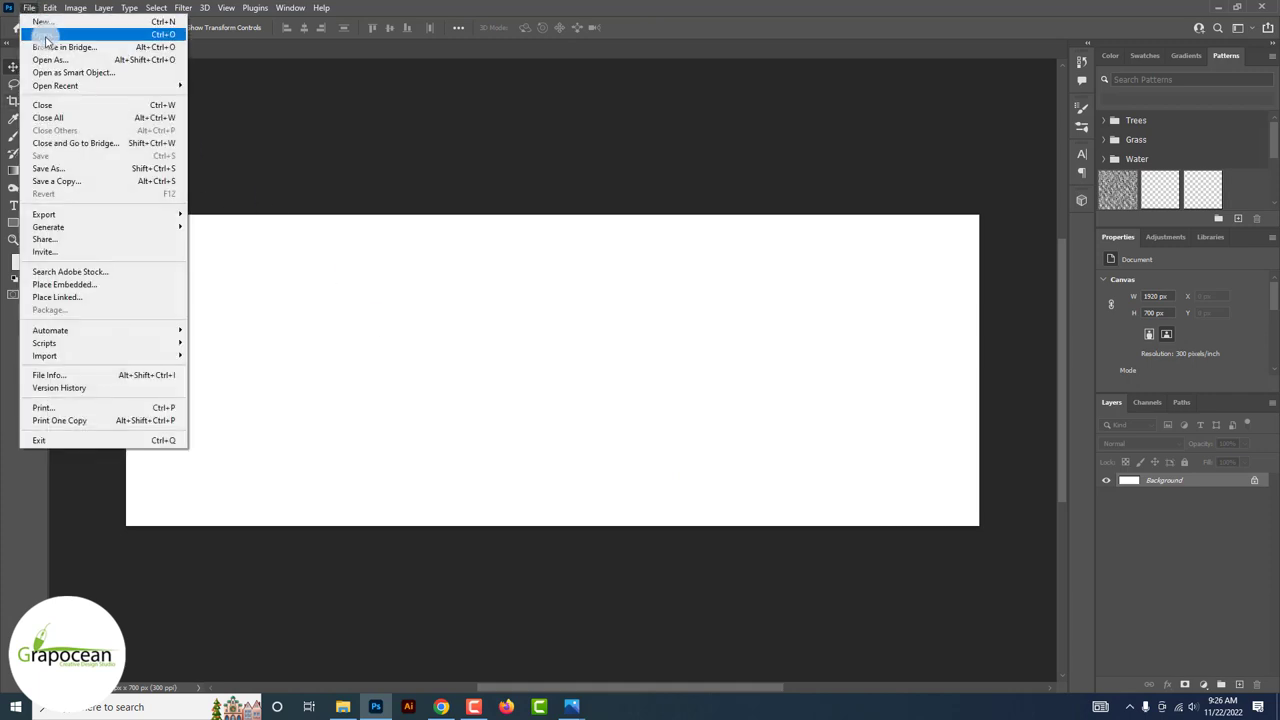
left_click(45, 34)
left_click(436, 228)
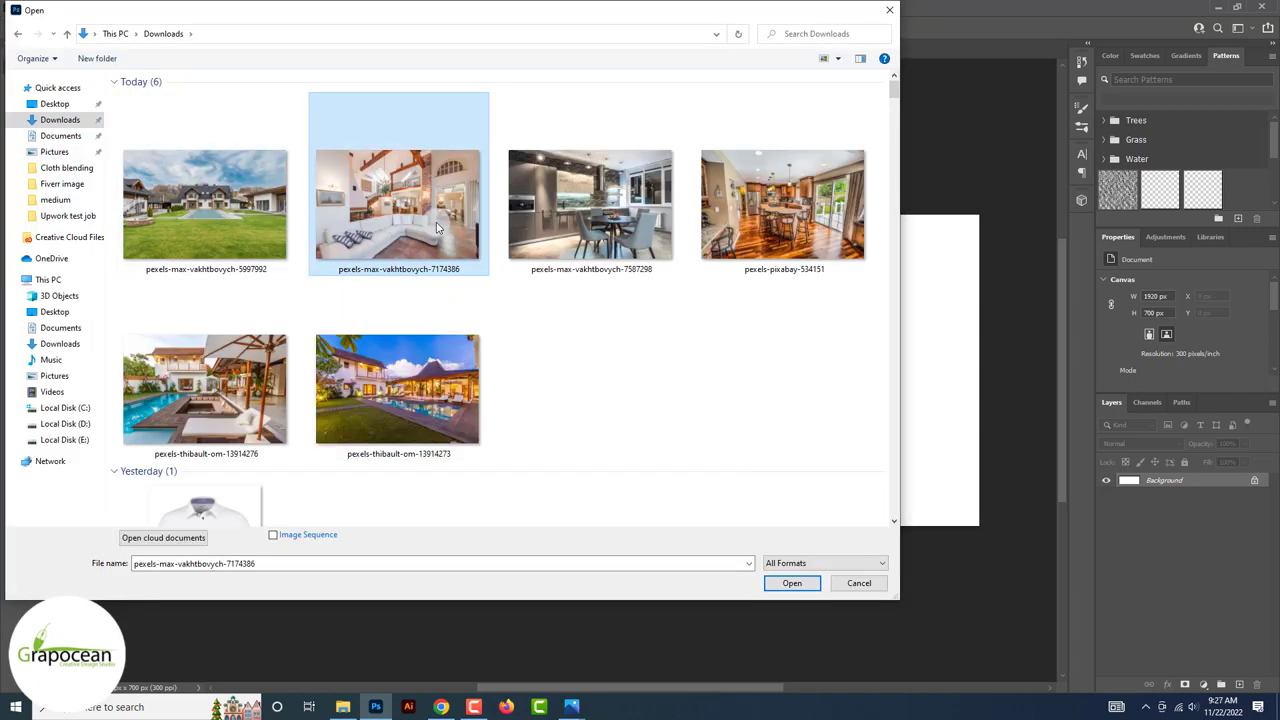
left_click(547, 236, "ctrl")
left_click(780, 210, "ctrl")
left_click(205, 390, "ctrl")
left_click(349, 416, "ctrl")
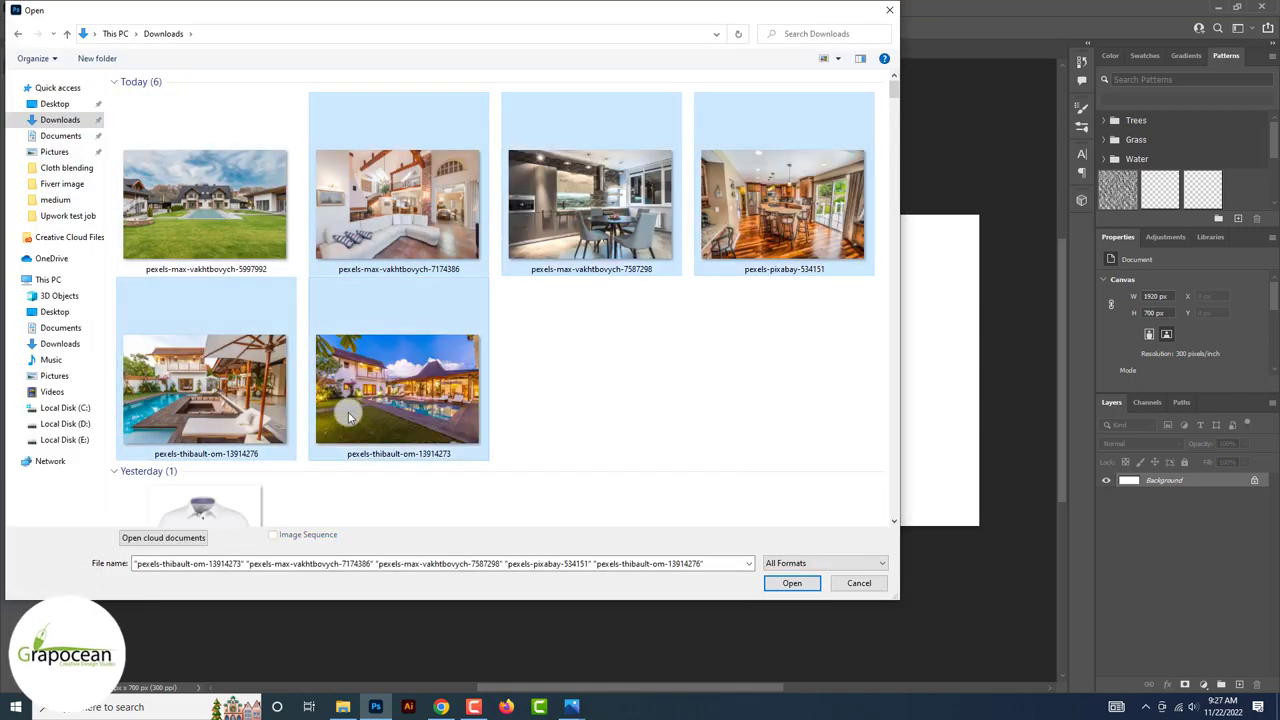
left_click(792, 582)
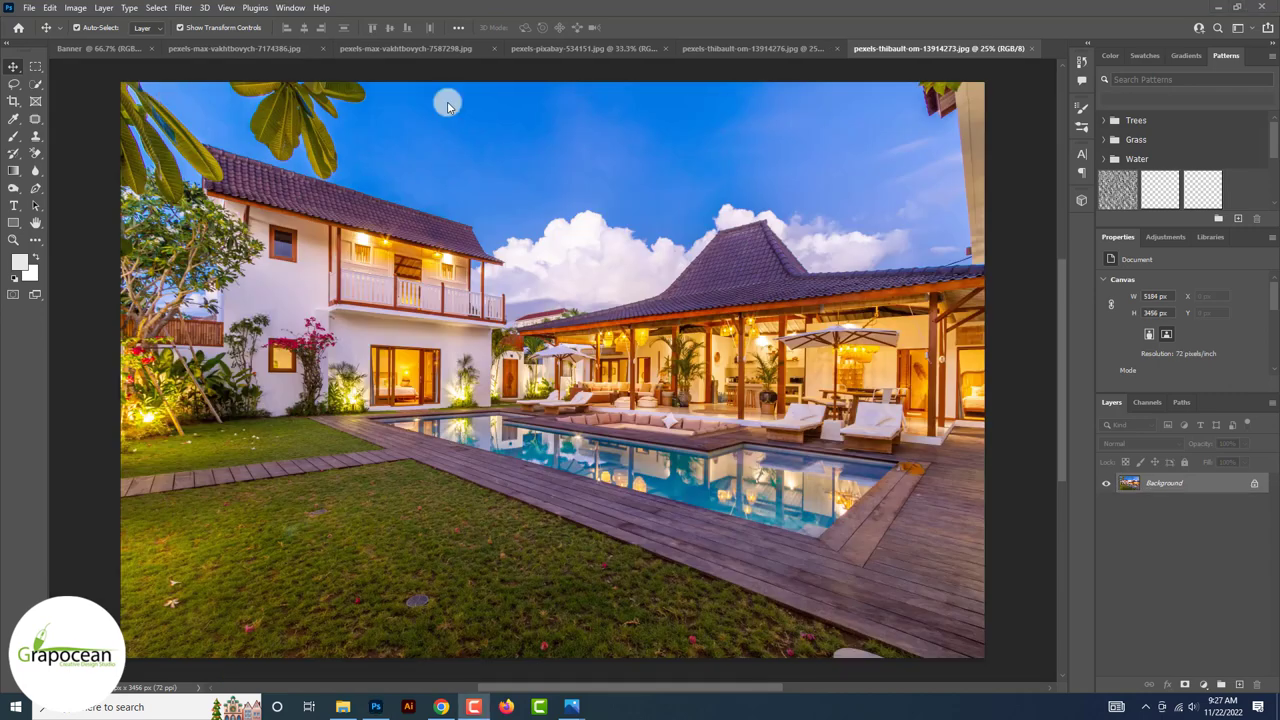
Browse the open photo tabs and try moving the locked poolside lounge photo.
left_click(242, 52)
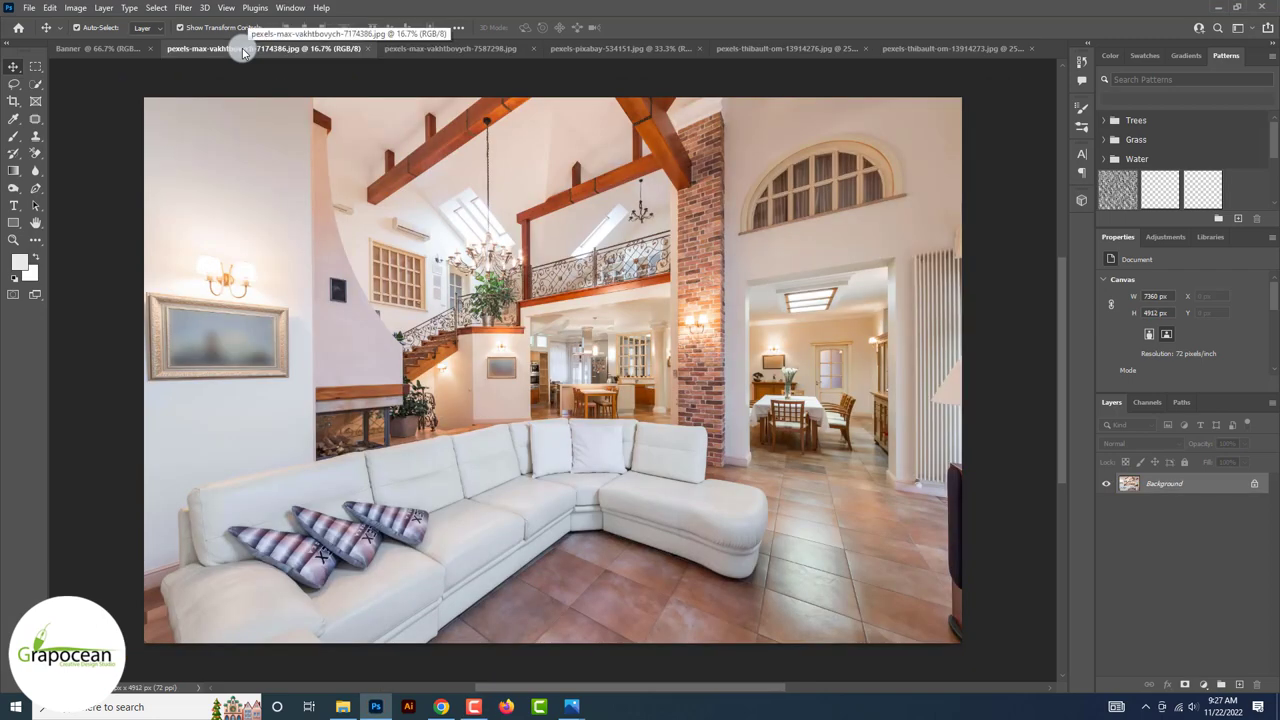
left_click(95, 48)
left_click(258, 50)
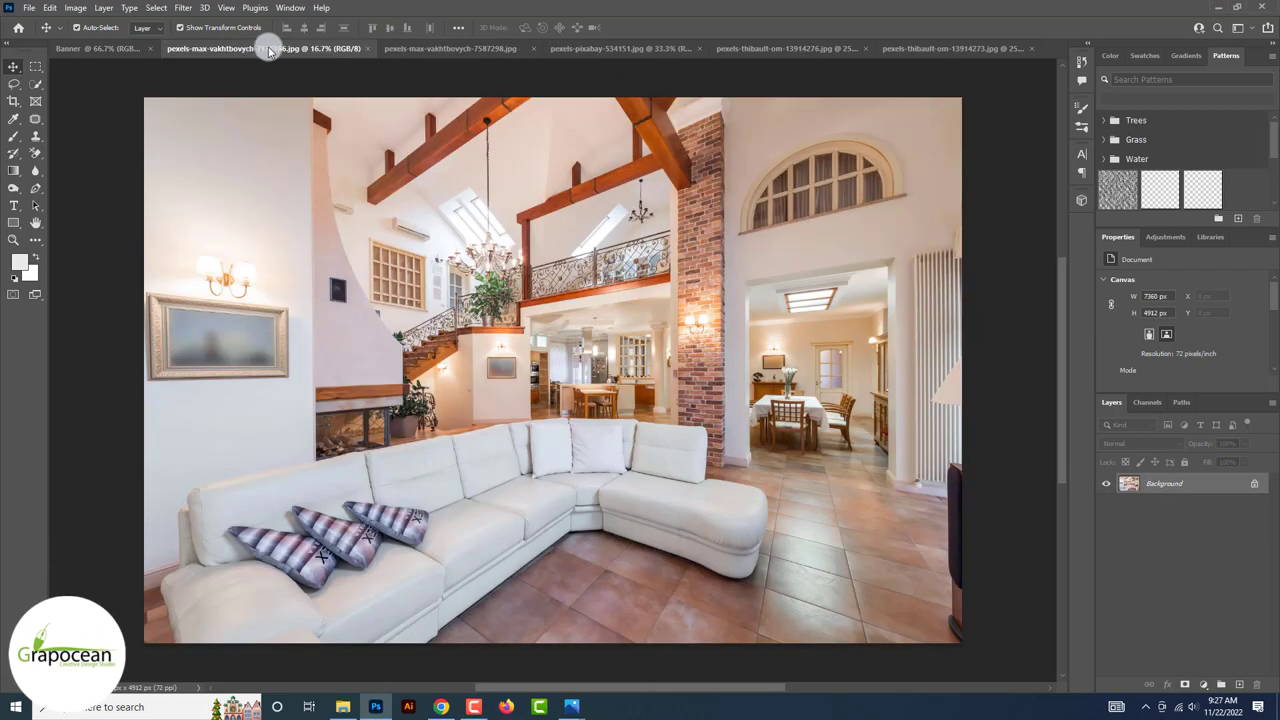
left_click(480, 50)
left_click(654, 47)
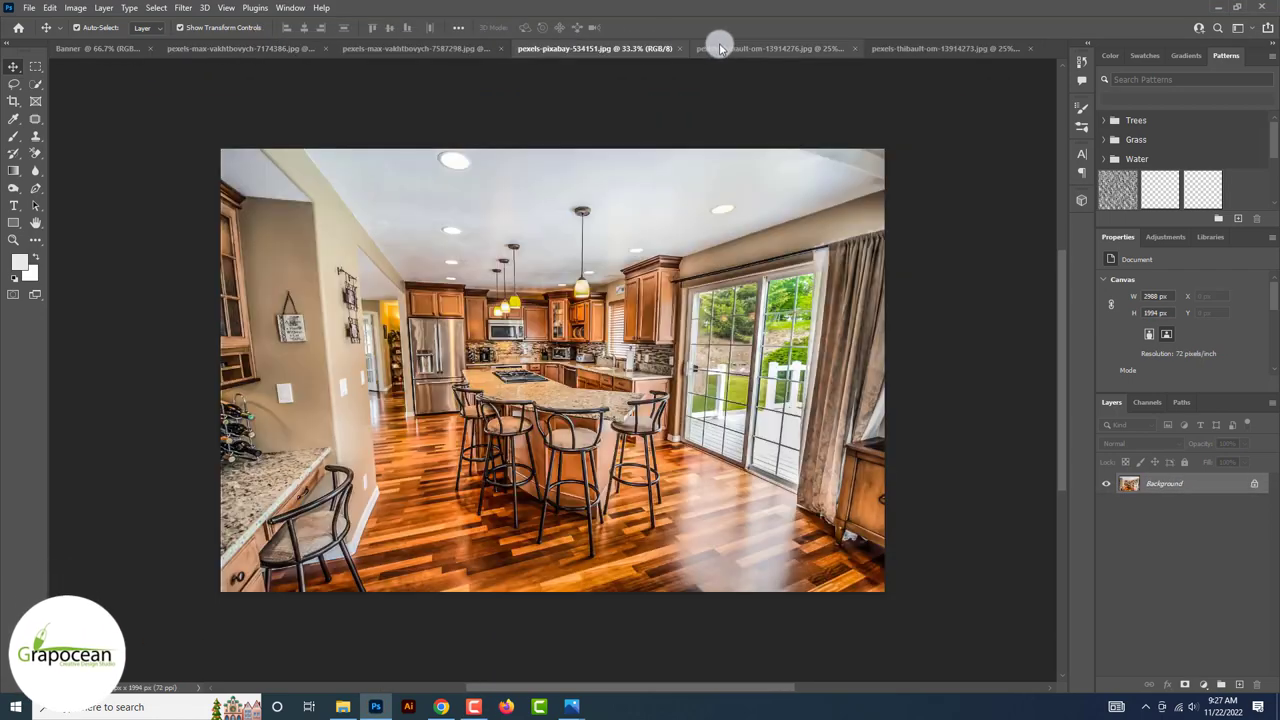
left_click(757, 47)
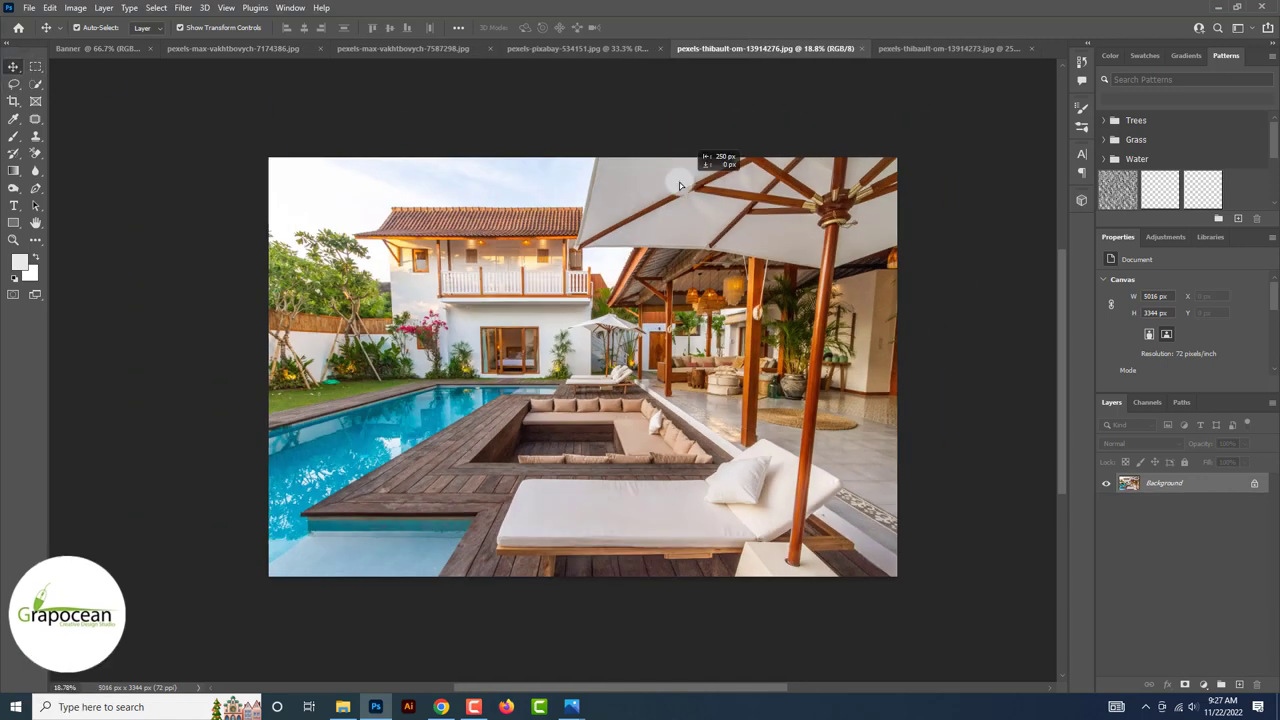
left_click(608, 168)
left_click(757, 291)
Unlock the poolside photo, drag it into Banner, and convert it to a smart object.
left_click(1260, 490)
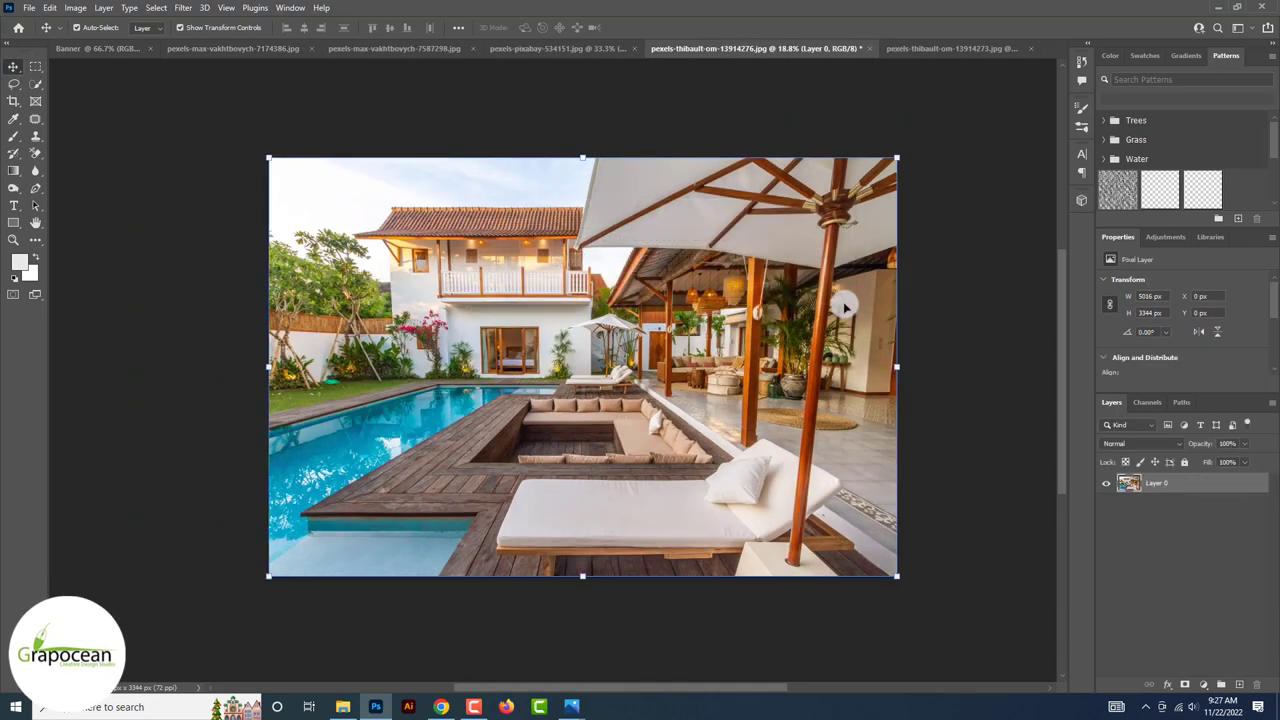
left_click_drag(597, 197, 186, 100)
mouse_move(306, 220)
left_mouse_down()
mouse_move(116, 58)
mouse_move(709, 363)
left_mouse_up()
right_click(1184, 484)
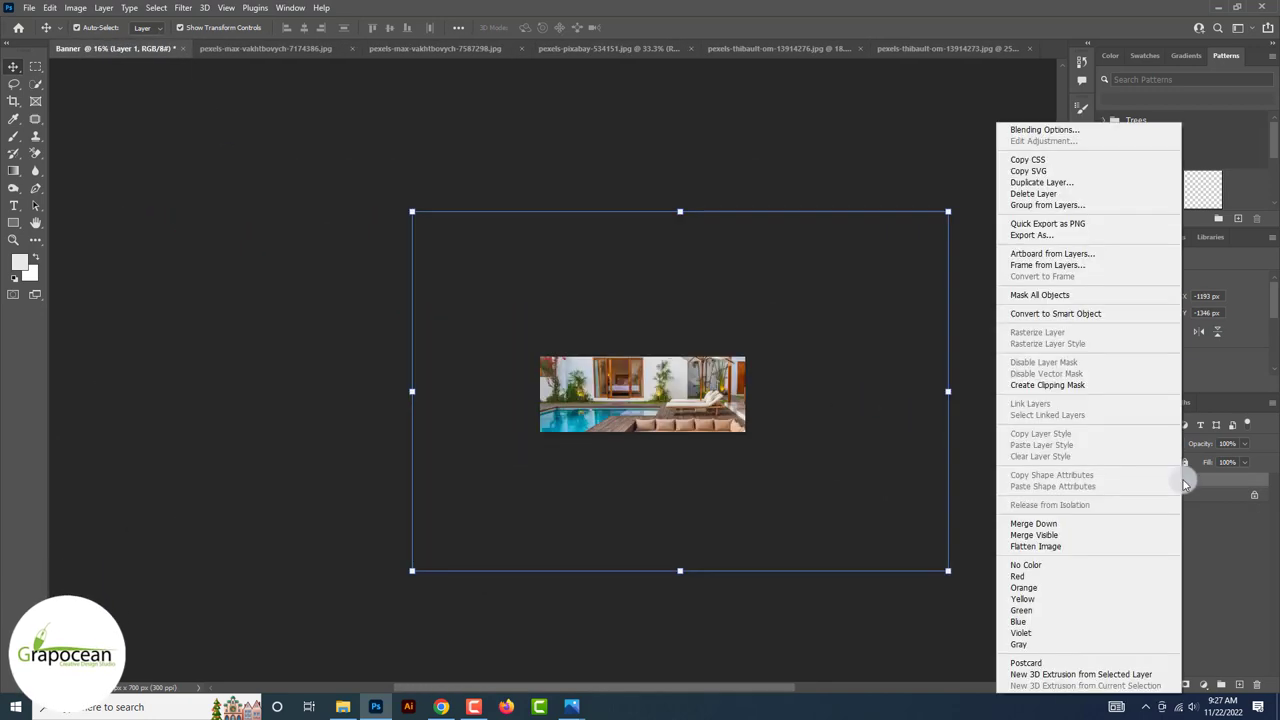
left_click(1083, 315)
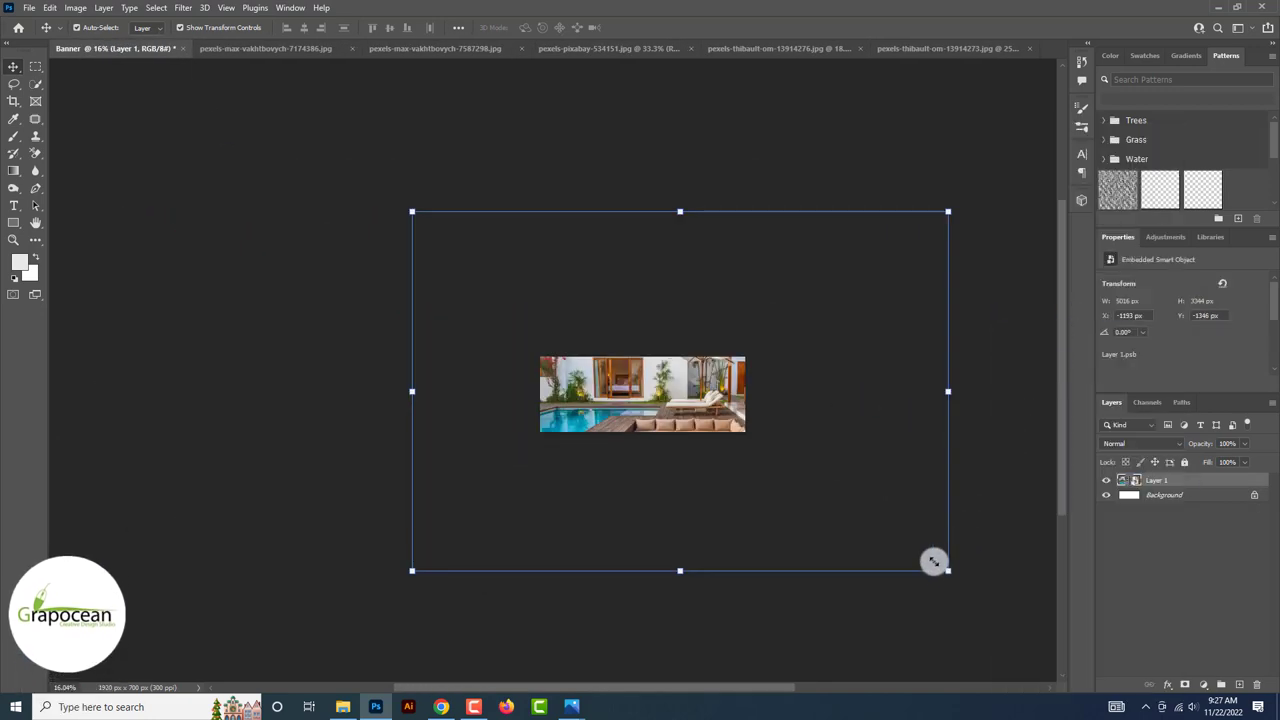
Scale the pool photo to cover the banner's right side and commit the transform.
key("ctrl+t")
key("ctrl+plus")
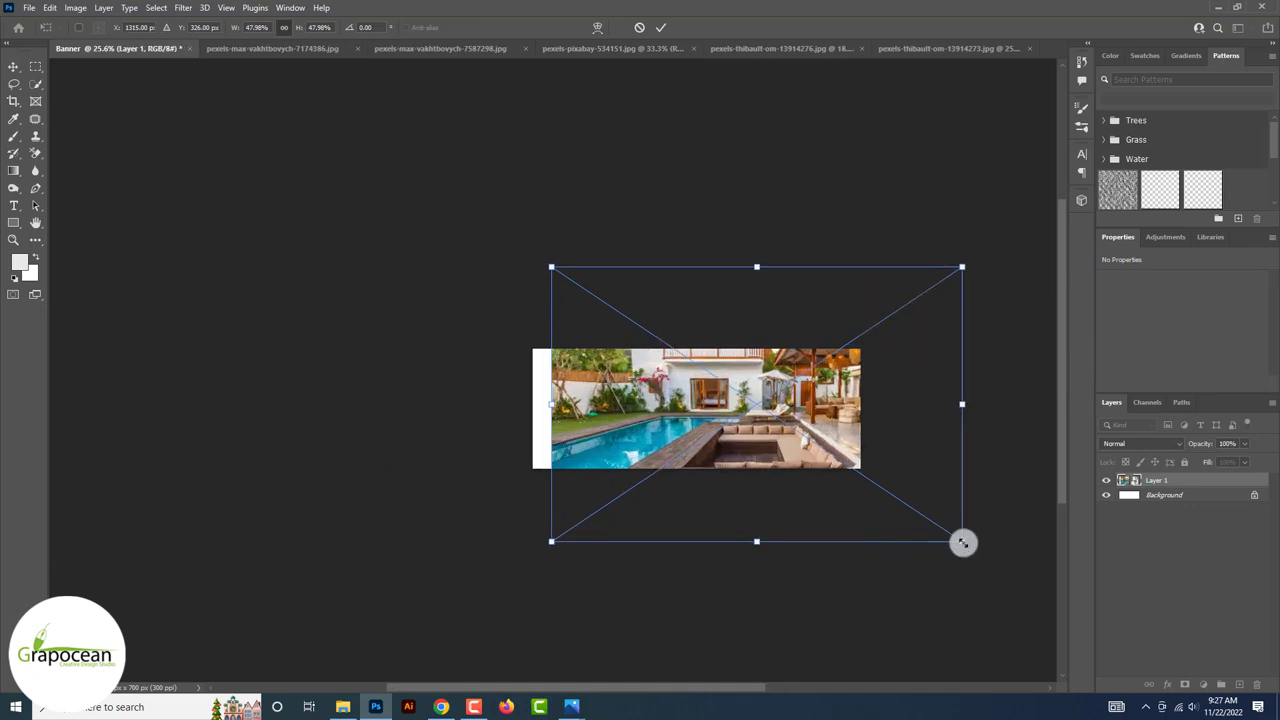
left_click_drag(962, 542, 773, 450)
scroll(800, 455, "up", 2)
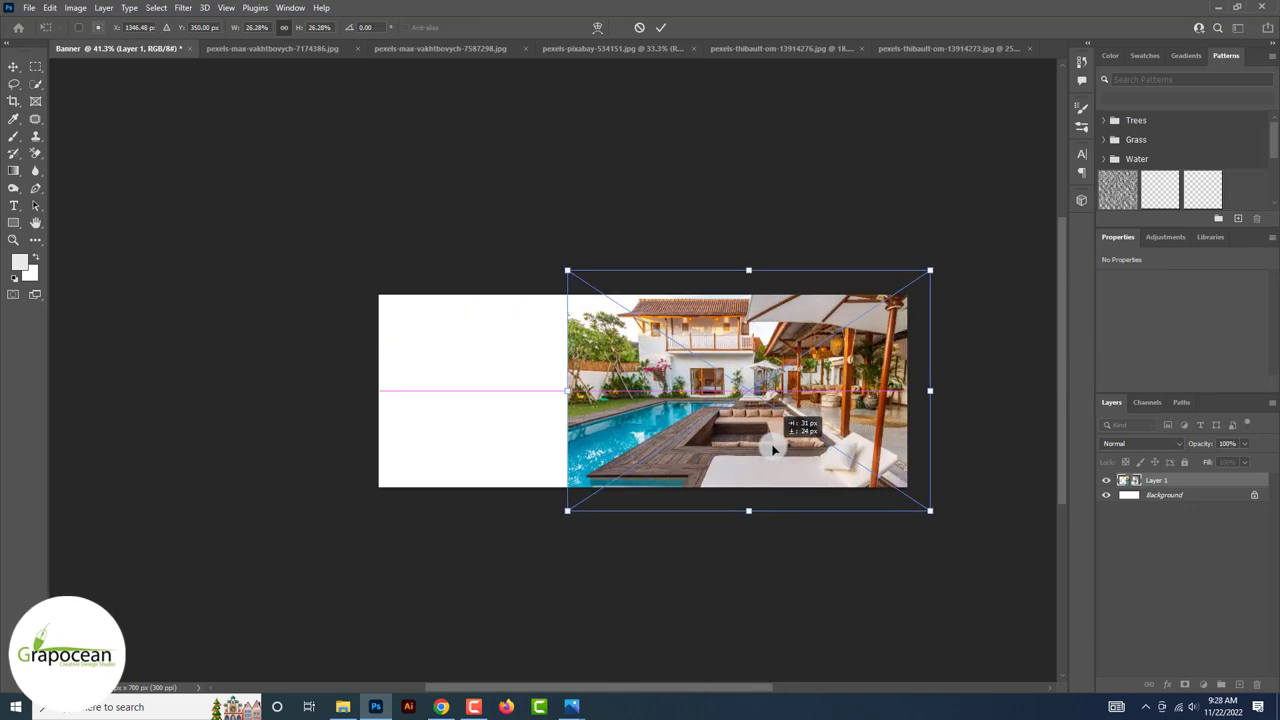
left_click_drag(902, 503, 850, 461)
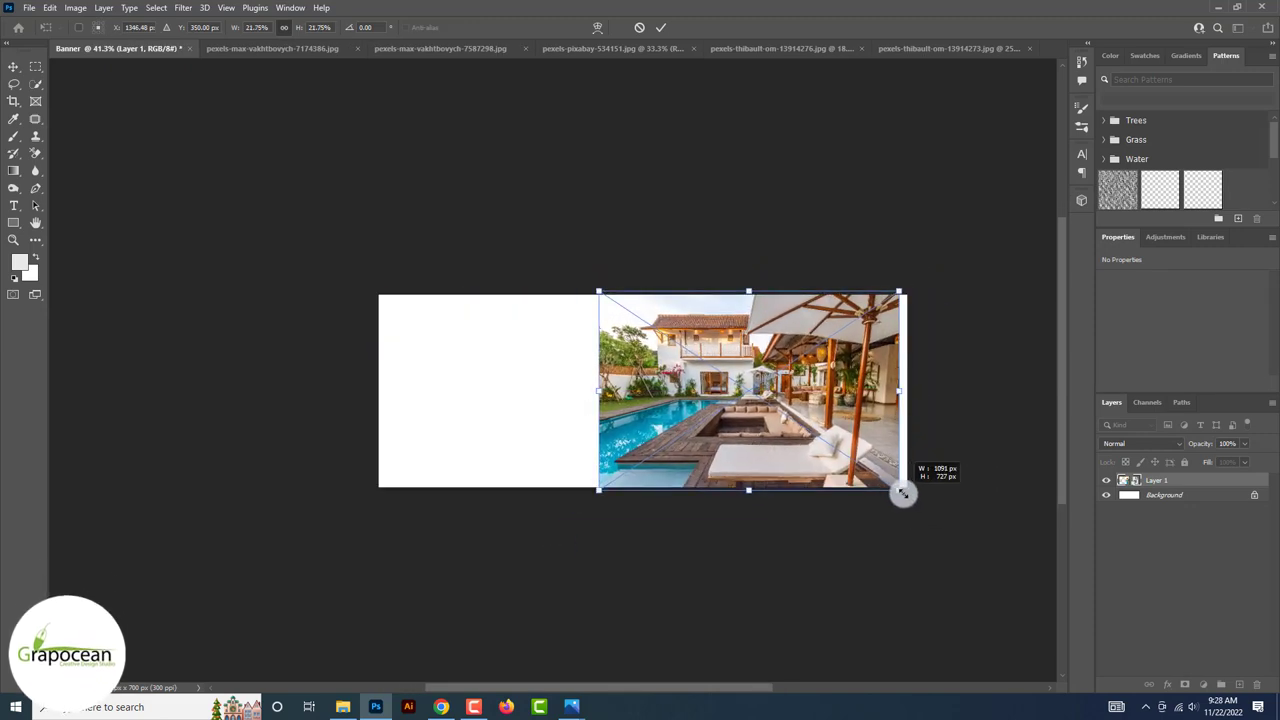
left_click_drag(850, 461, 922, 509)
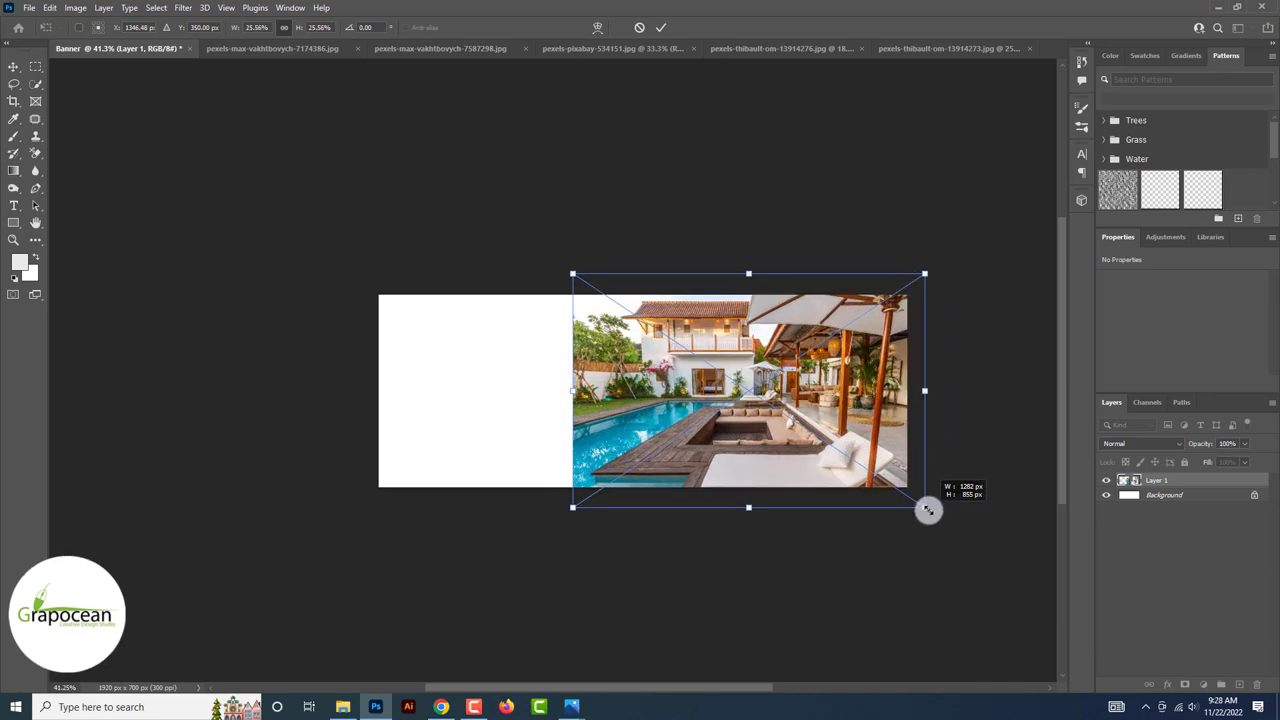
left_click(662, 28)
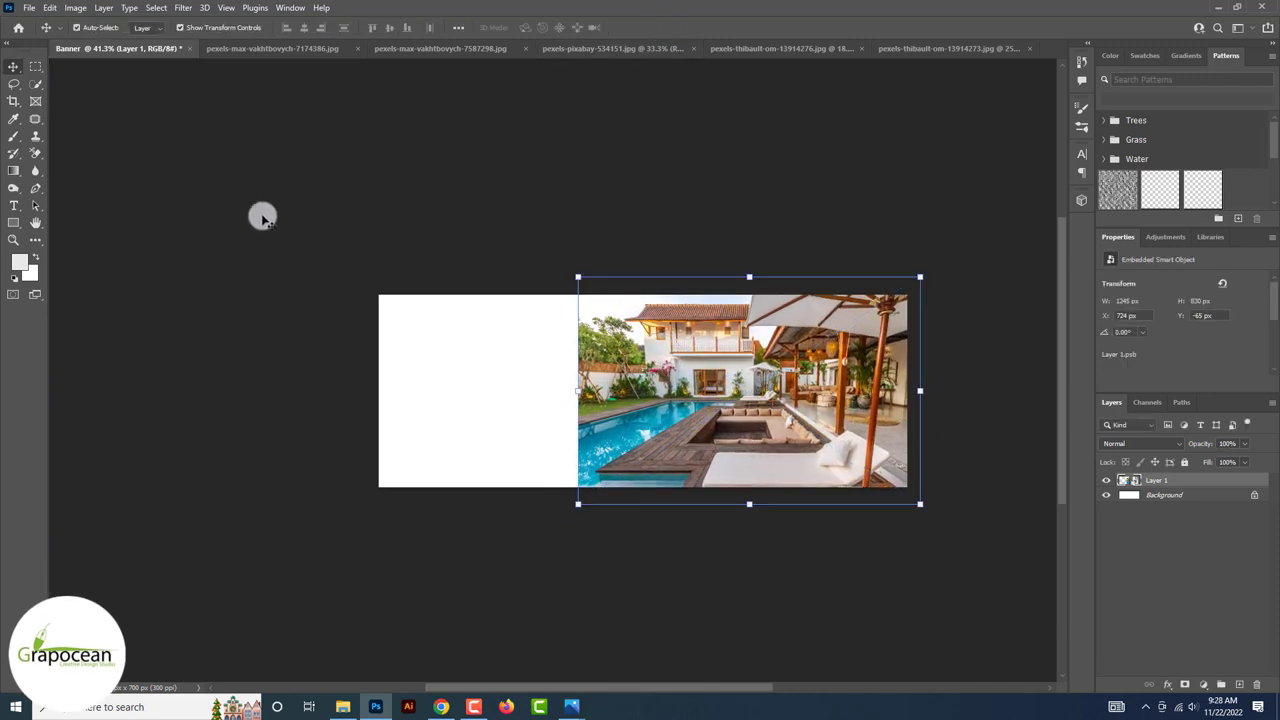
left_click(1194, 495)
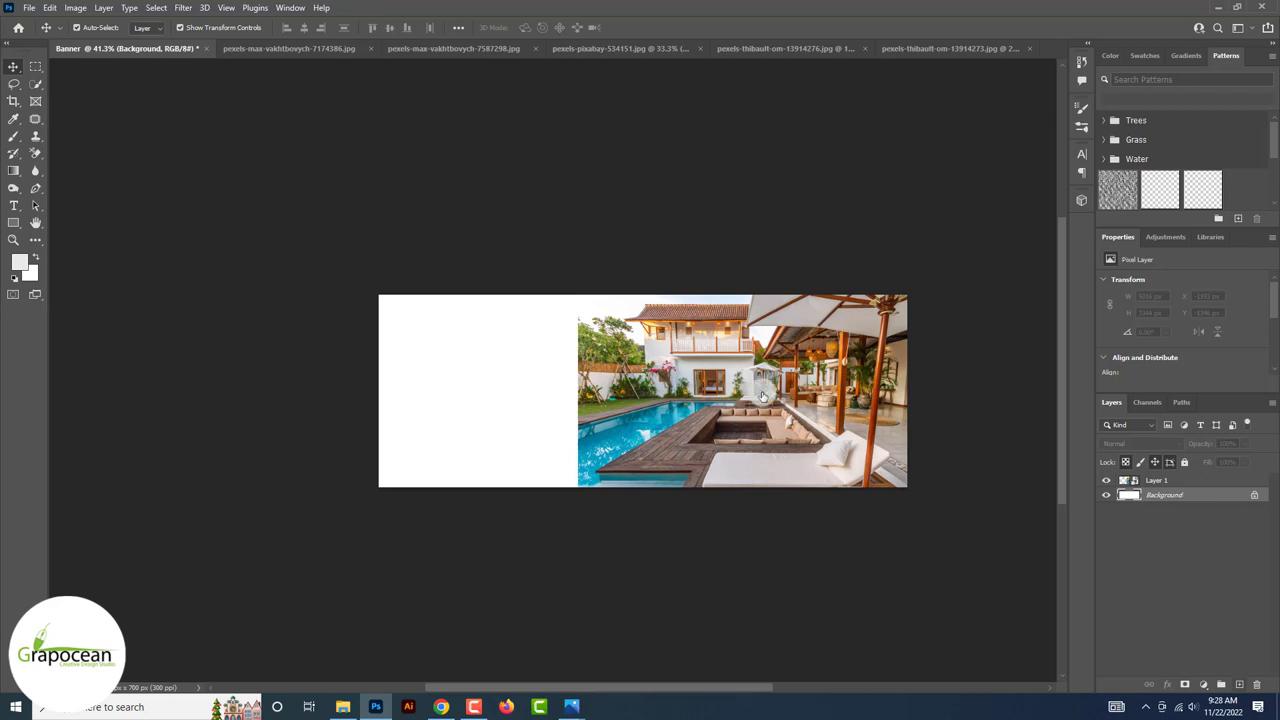
Draw a tall rectangle spanning the banner height with light grey fill and no outline.
right_click(14, 220)
left_click(60, 221)
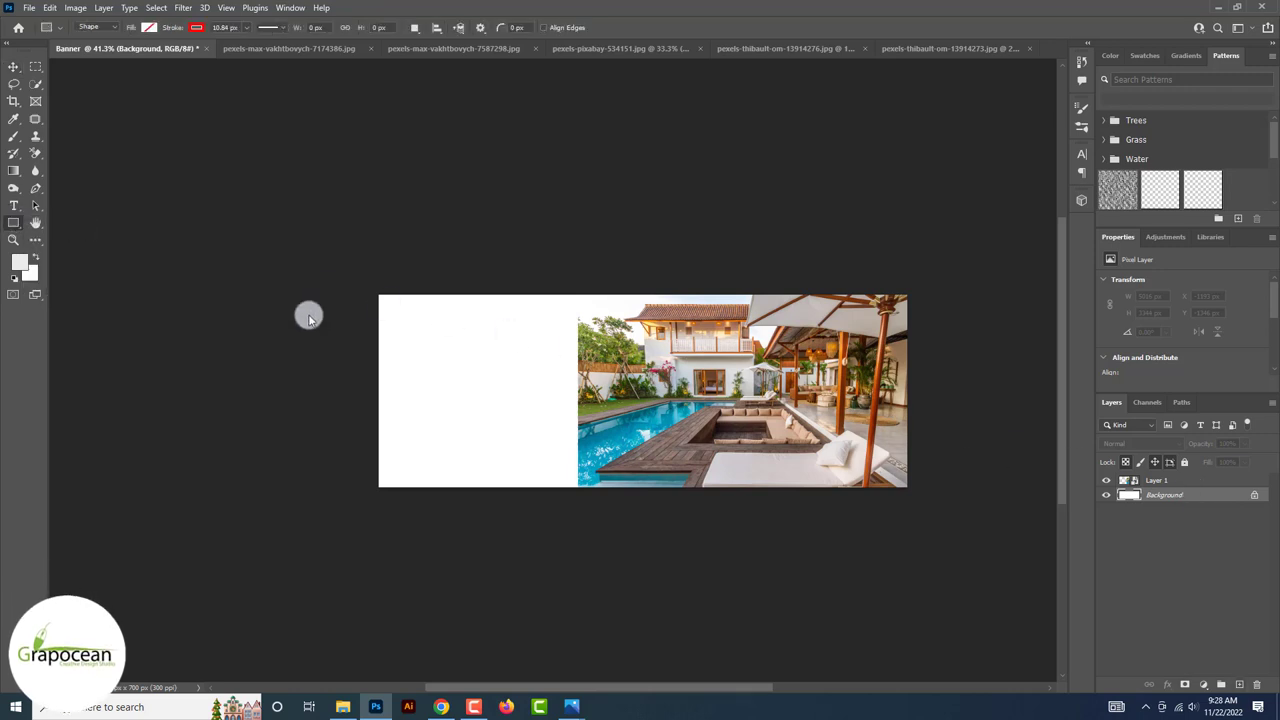
left_click(1239, 684)
left_click_drag(614, 613, 619, 684)
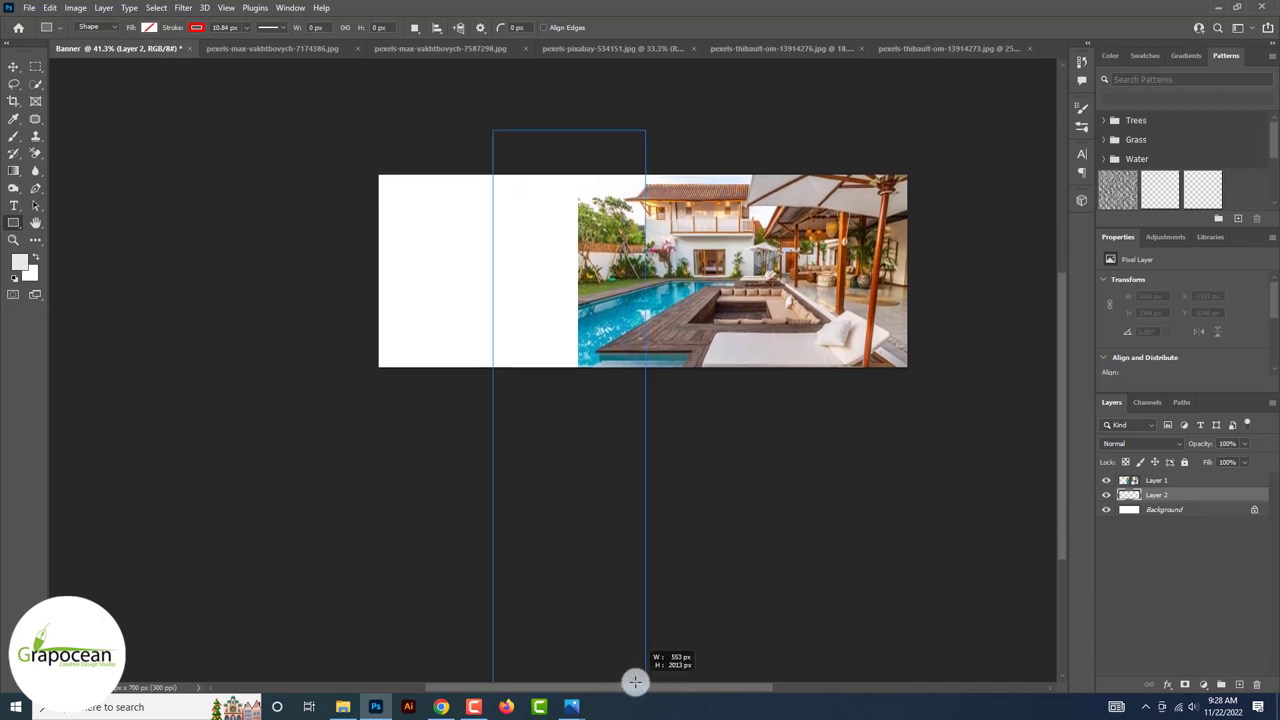
left_click_drag(619, 684, 637, 684)
left_click(150, 28)
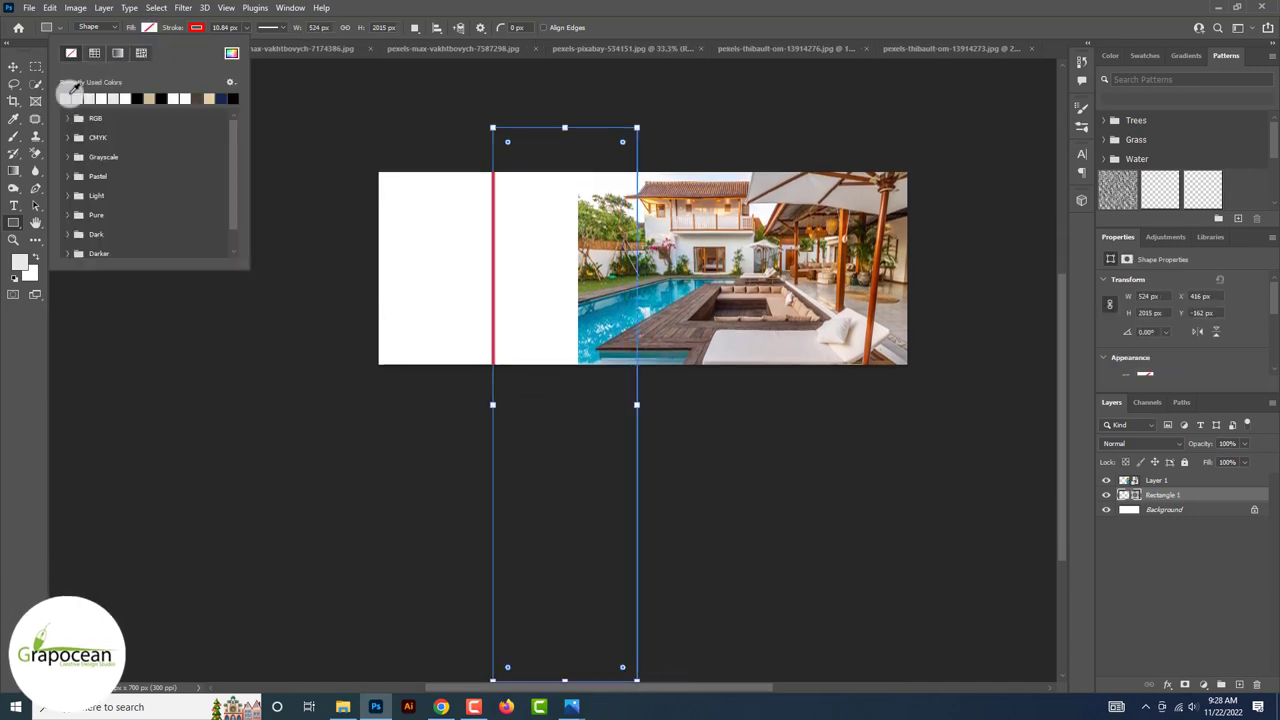
left_click(70, 97)
left_click(198, 28)
left_click(112, 53)
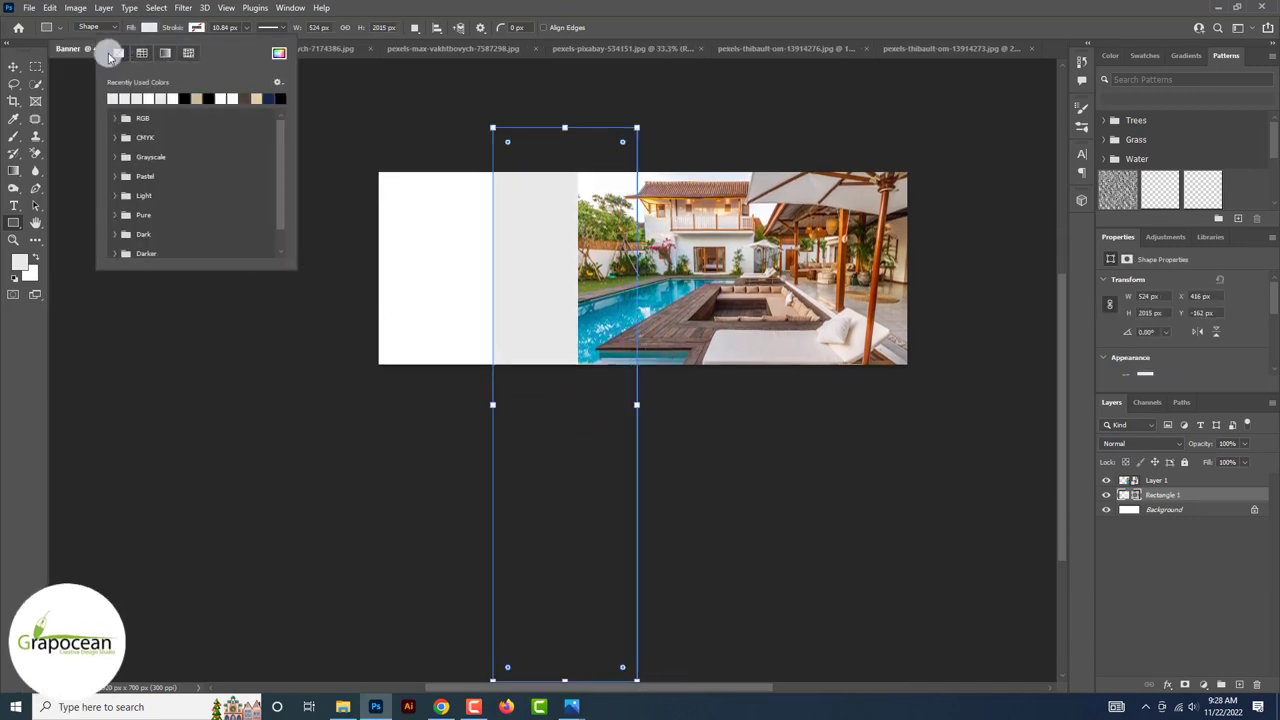
Move the rectangle above the photo, rotate it −30°, and place it across the photo's right side.
left_click(15, 68)
left_click_drag(616, 290, 716, 250)
left_click_drag(1186, 481, 1186, 473)
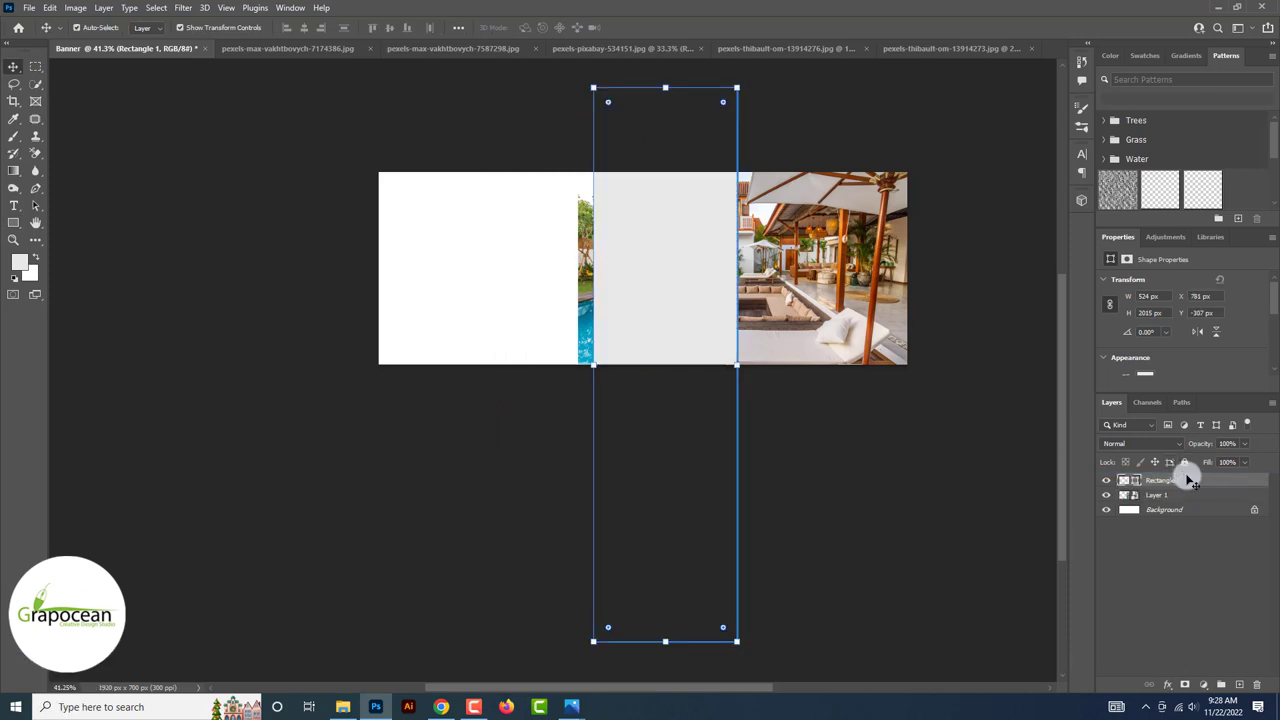
left_click_drag(746, 652, 820, 538)
left_click_drag(740, 485, 951, 443)
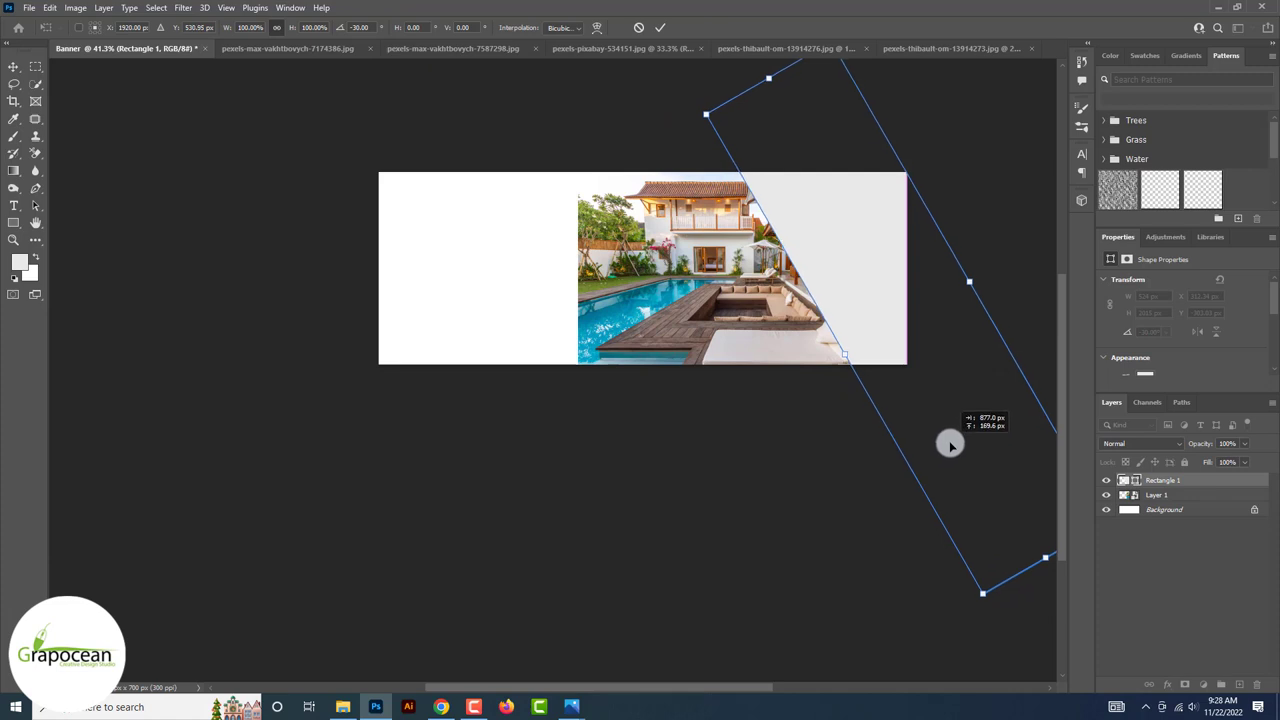
left_click_drag(950, 445, 926, 449)
left_click(660, 27)
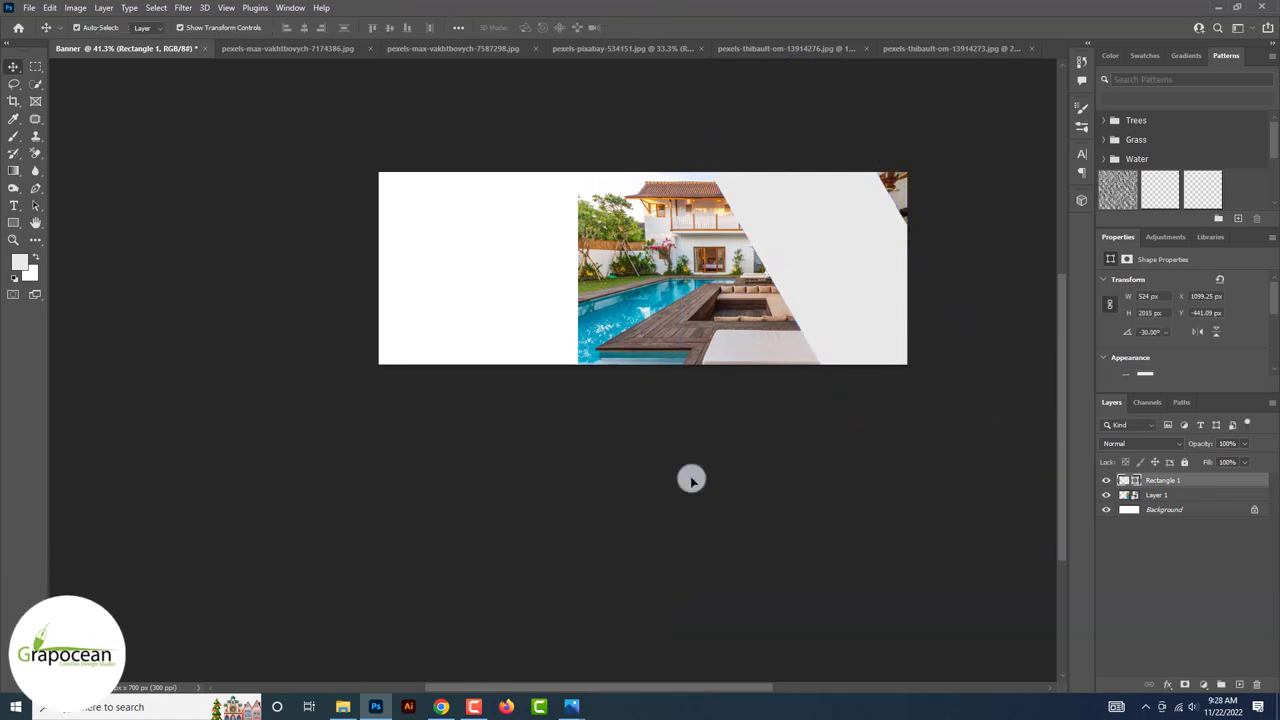
left_click_drag(691, 480, 692, 340)
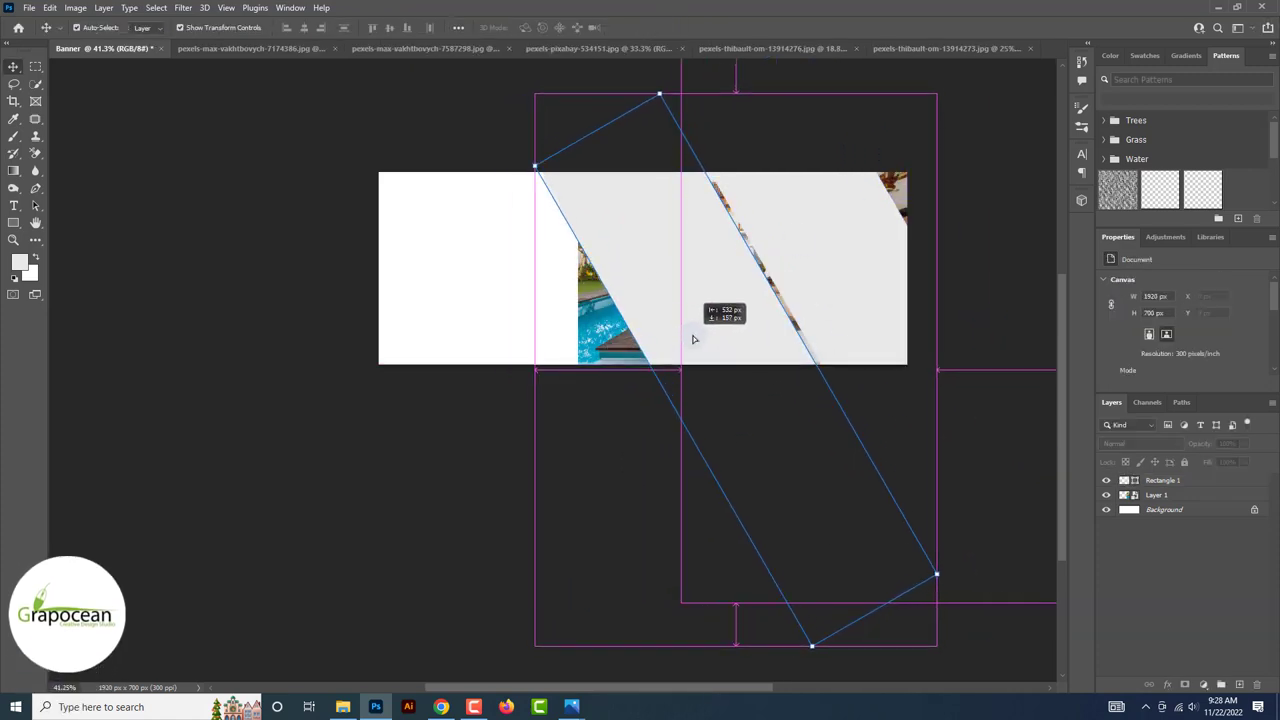
Duplicate the grey band, scale both bands together, and shift one further left.
left_click(374, 103)
left_click(697, 314)
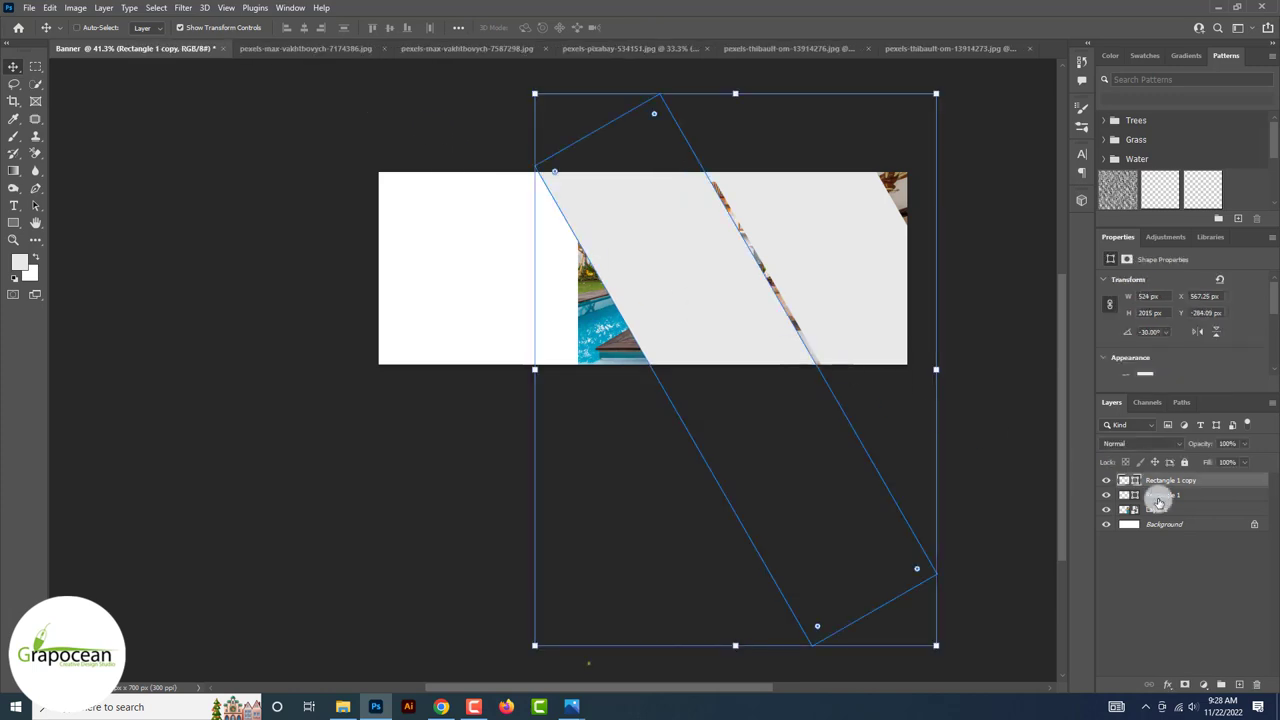
left_click(1160, 495, "shift")
key("ctrl+minus")
key("ctrl+t")
left_click_drag(863, 526, 797, 503)
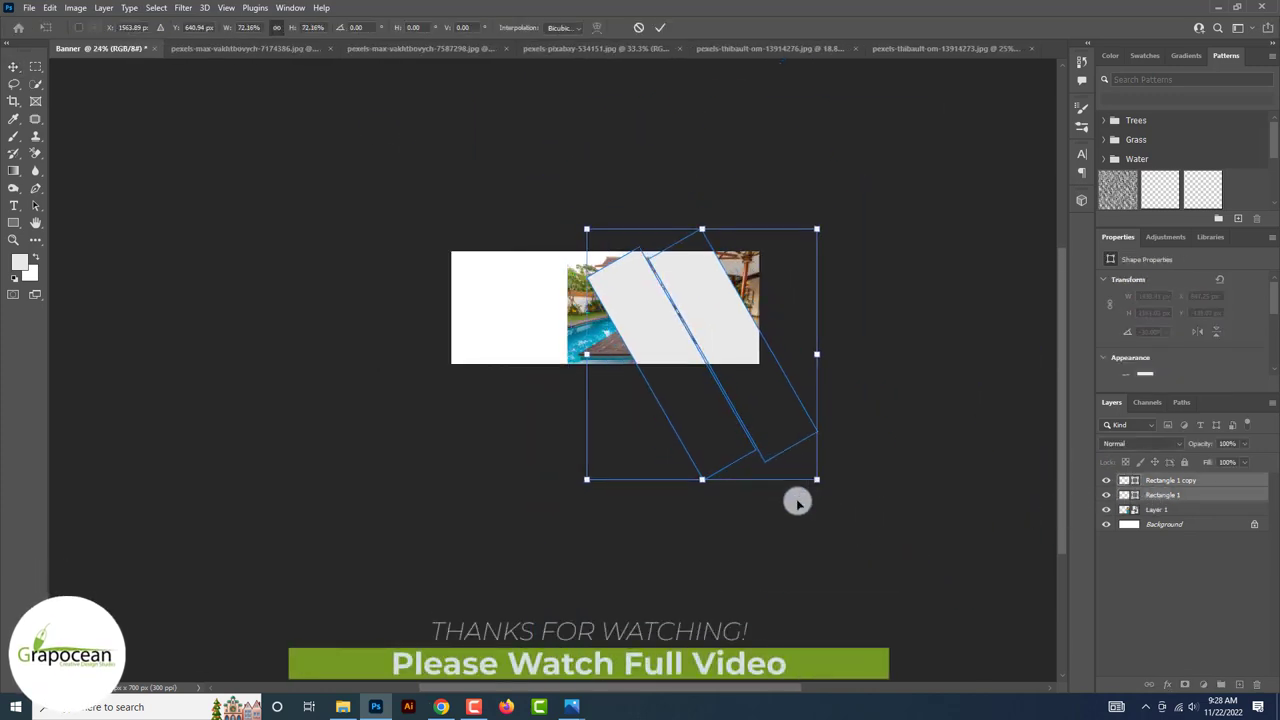
scroll(713, 348, "up", 2)
left_click_drag(751, 371, 792, 345)
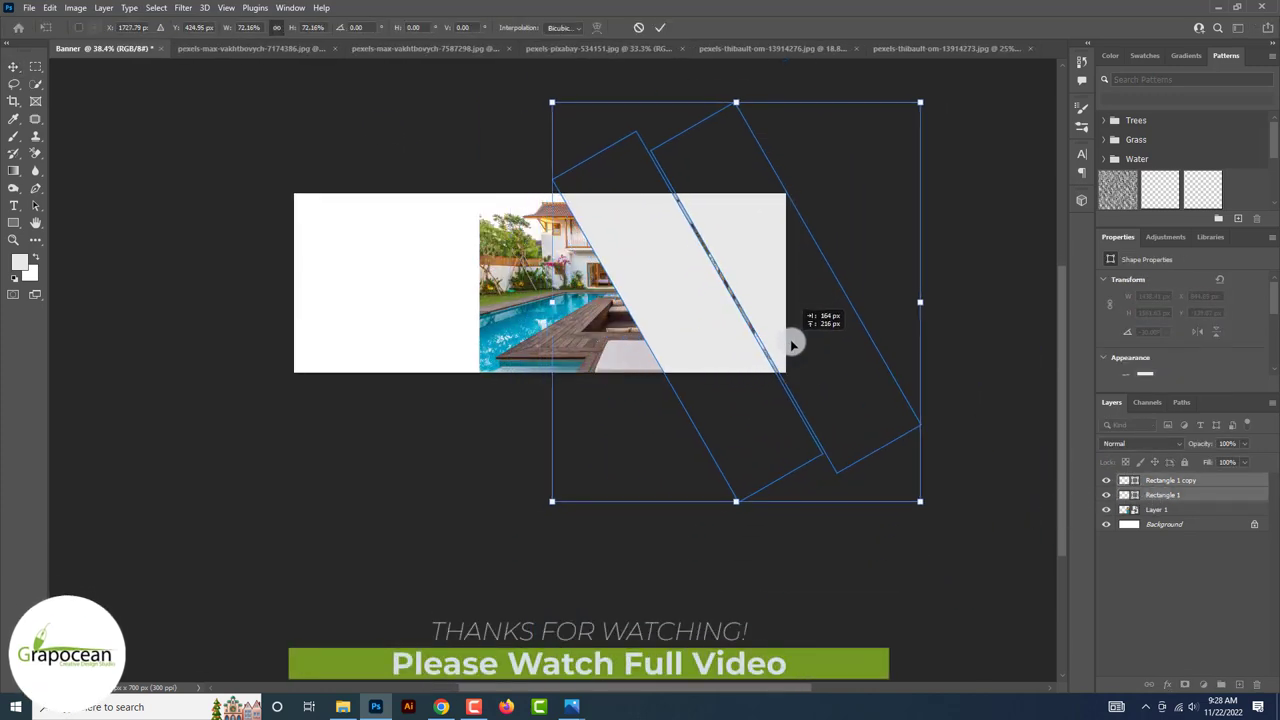
left_click(660, 28)
mouse_move(695, 311)
left_mouse_down()
mouse_move(594, 329)
mouse_move(587, 319)
left_mouse_up()
Add a third band, enlarge and shift the pool photo left, and reposition the band.
left_click(855, 463)
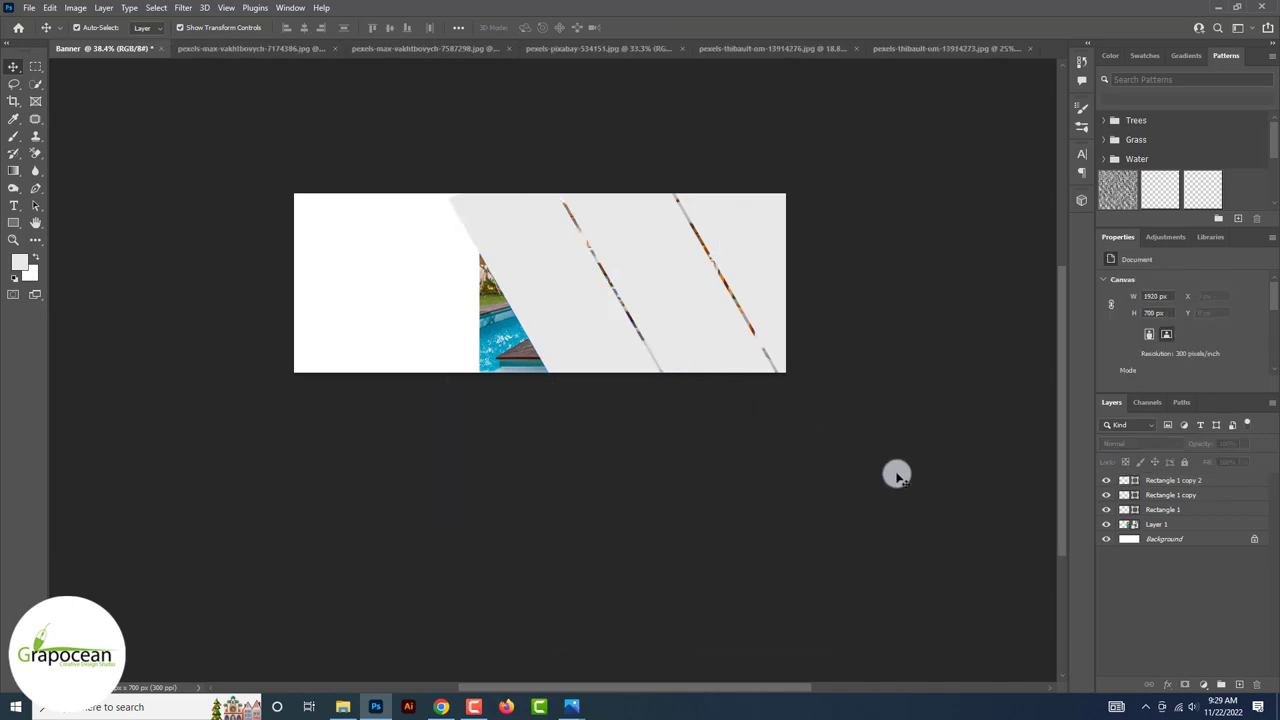
scroll(503, 337, "up", 1)
left_click(505, 340)
left_click_drag(931, 405, 880, 402)
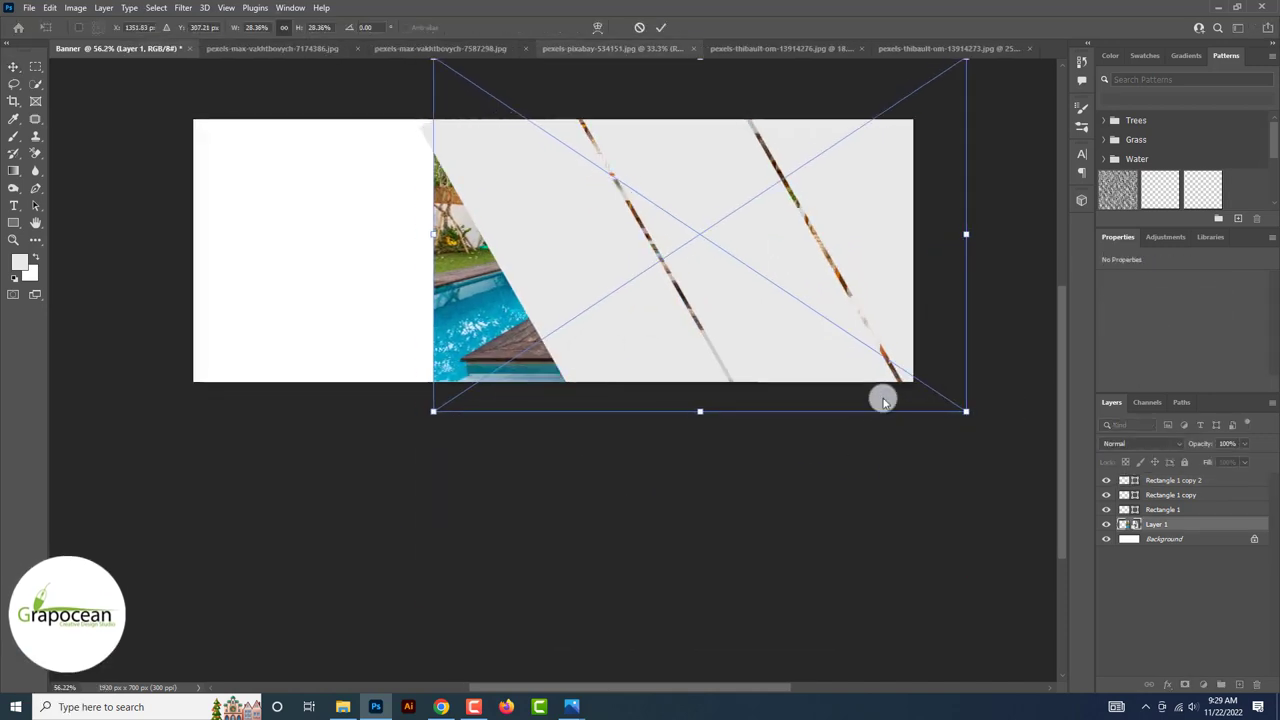
left_click(660, 27)
left_click_drag(520, 318, 506, 318)
scroll(623, 452, "down", 2)
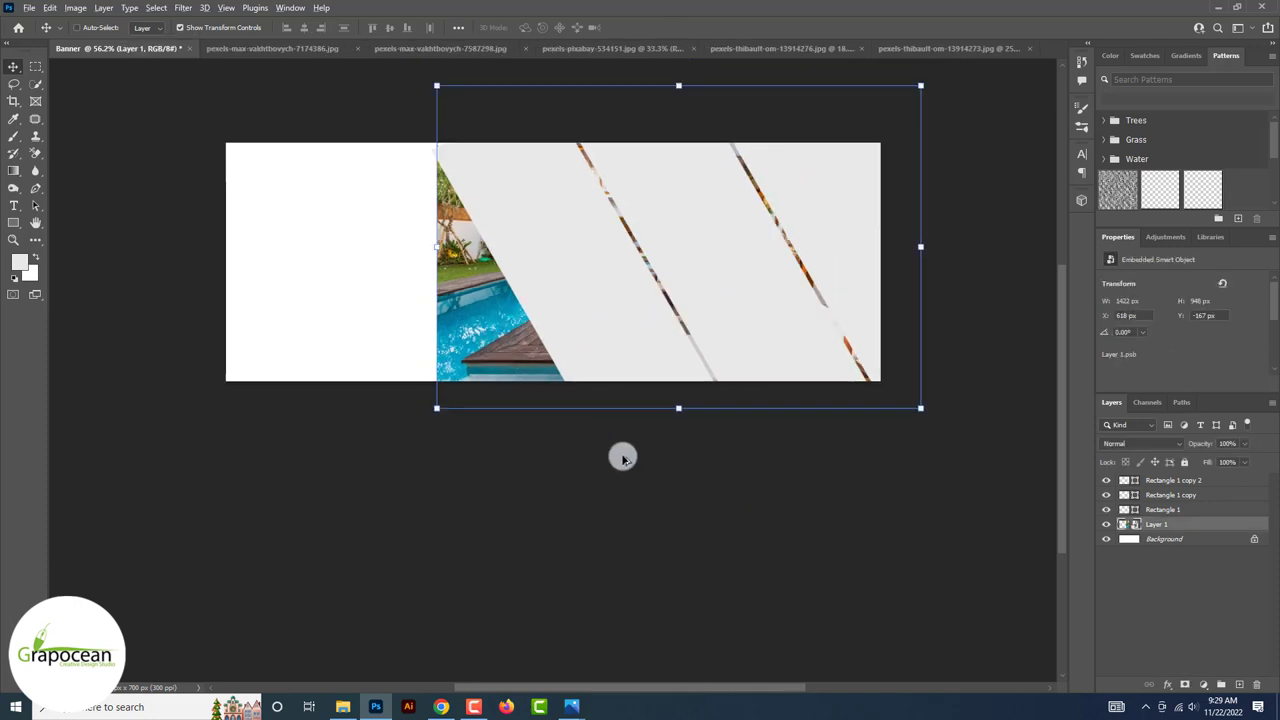
left_click_drag(586, 351, 566, 330)
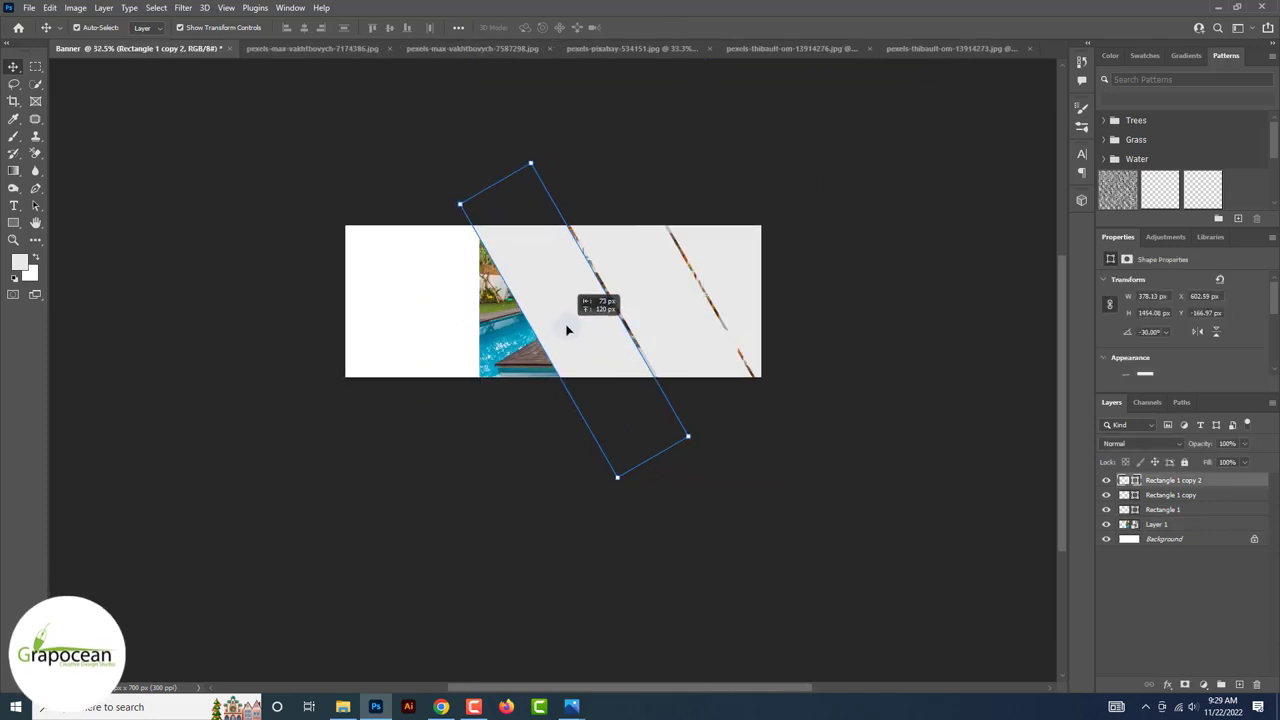
left_click(749, 485)
Select all three diagonal bands and distribute them evenly.
scroll(749, 485, "up", 3)
left_click(837, 302, "shift")
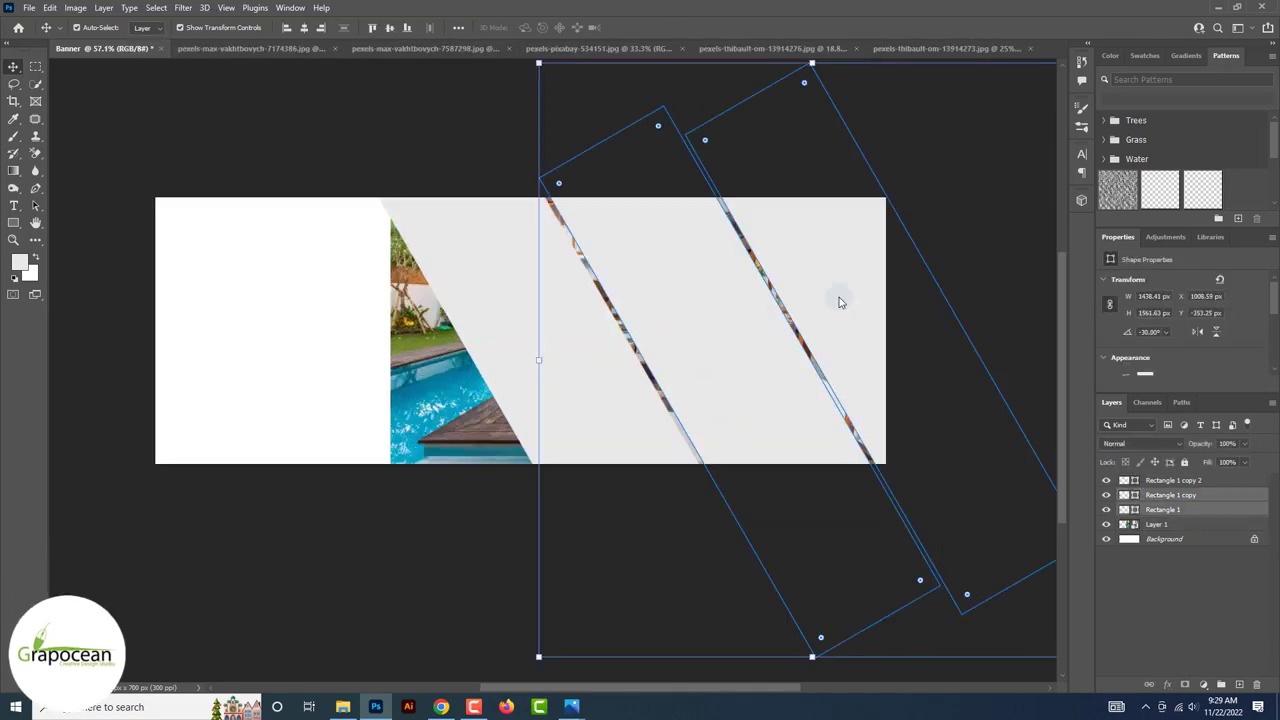
left_click_drag(668, 556, 757, 331)
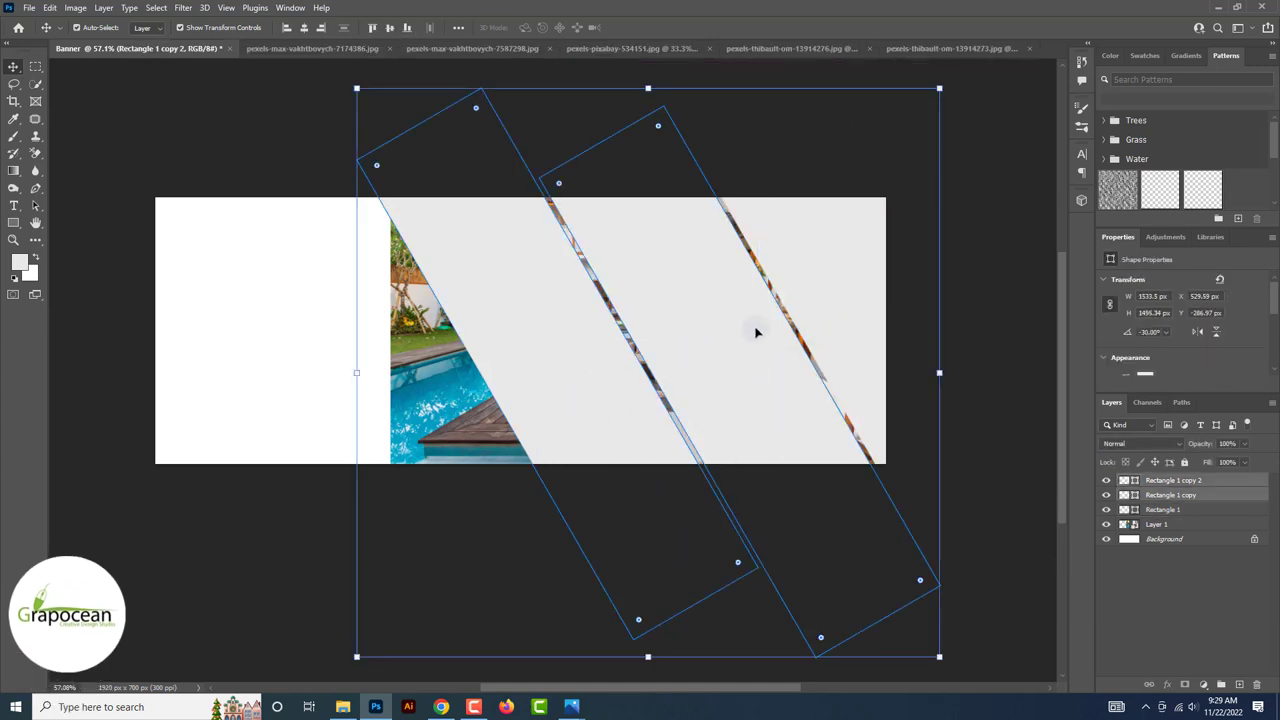
left_click(434, 28)
left_click(246, 151)
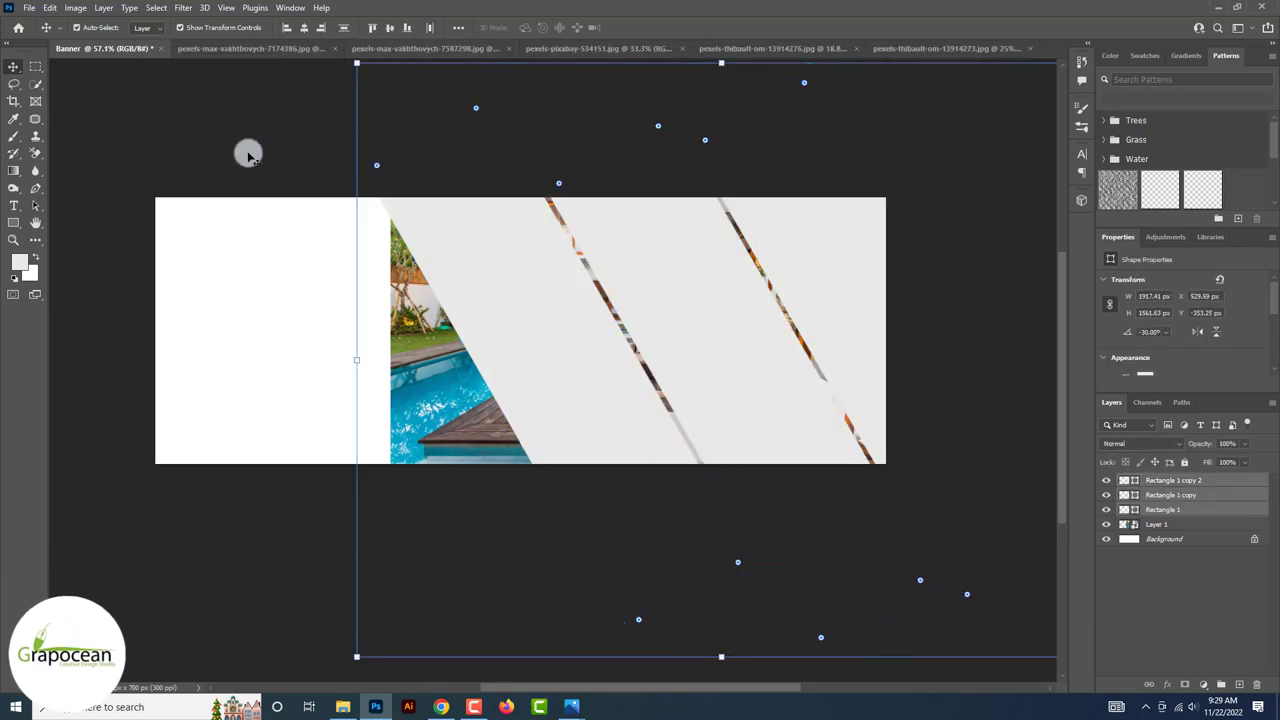
scroll(249, 155, "up", 3)
scroll(366, 264, "down", 3)
scroll(686, 543, "down", 1)
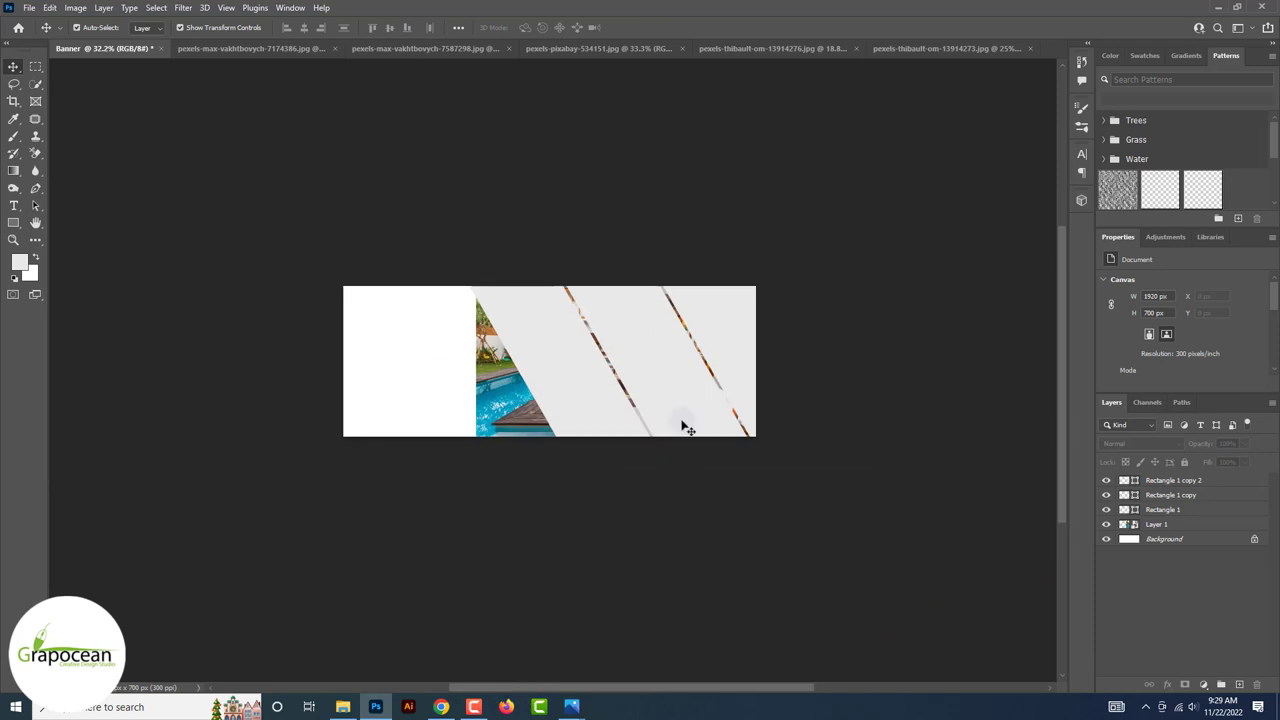
left_click(760, 371)
left_click(922, 467)
Move the pool photo layer above all three bands.
left_click(1165, 524)
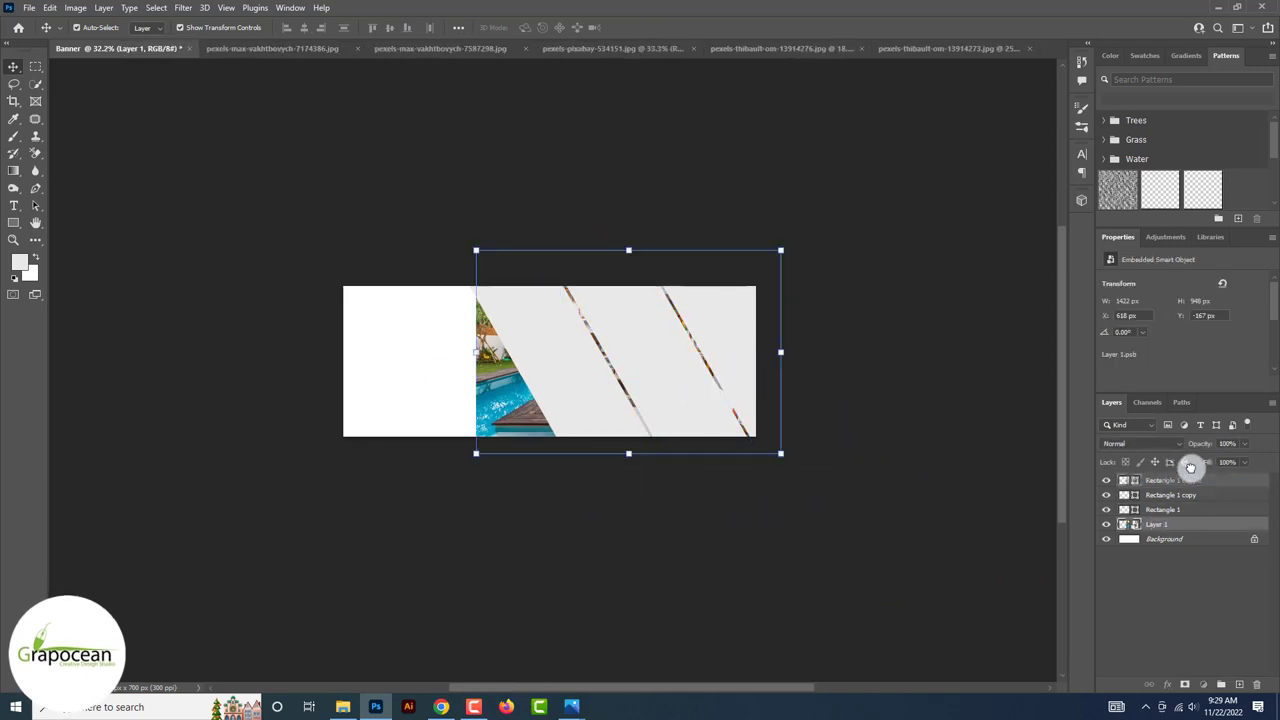
left_click_drag(1192, 476, 1190, 480)
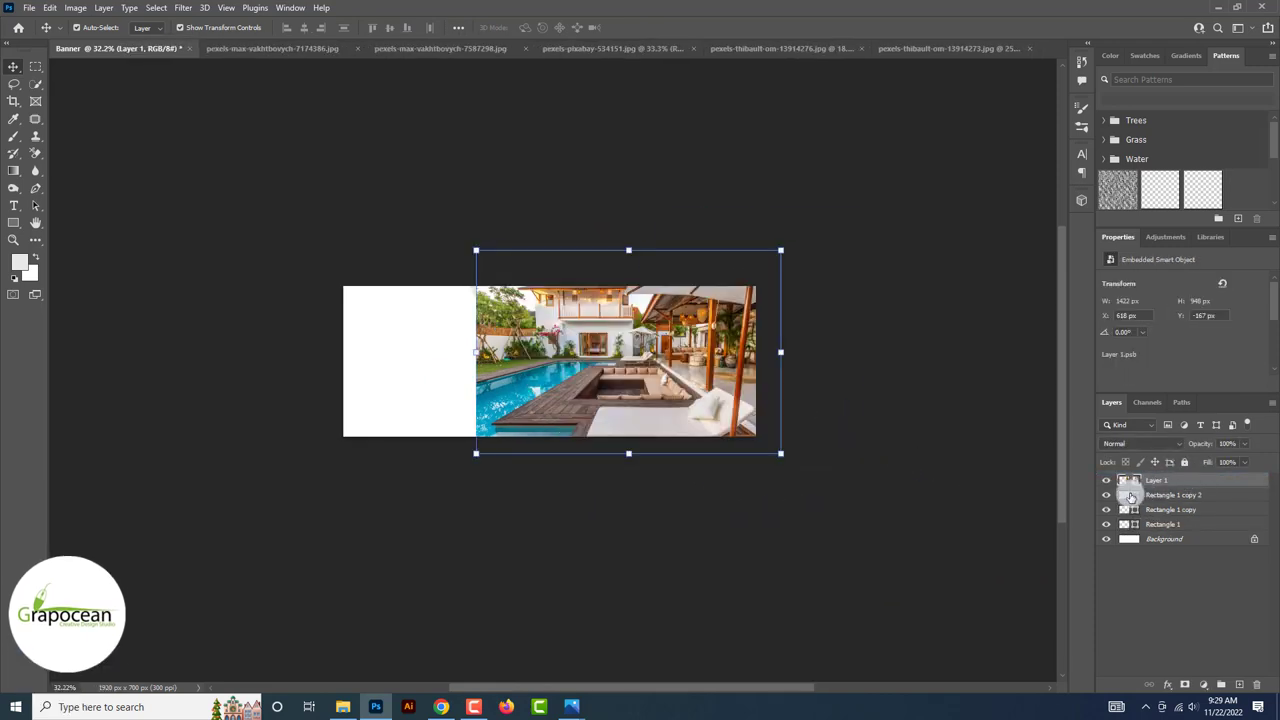
left_click(1131, 495, "ctrl")
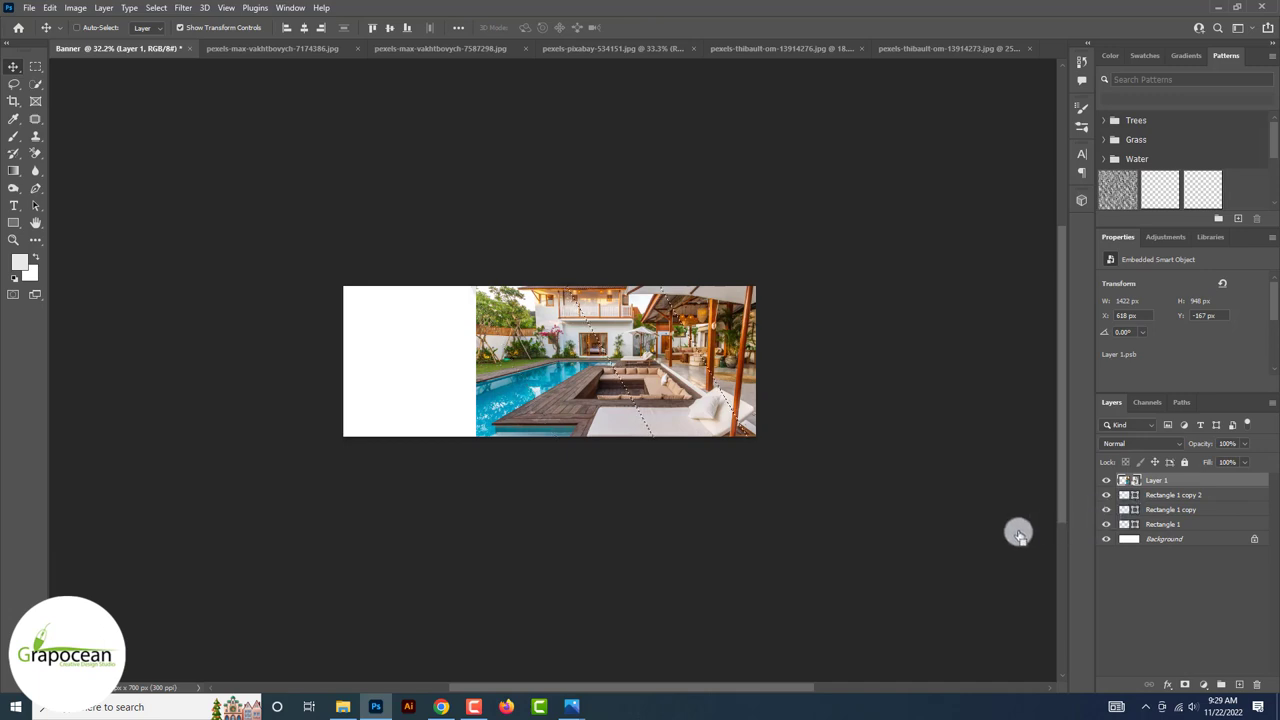
Group the three band layers into Group 1.
left_click(1180, 494)
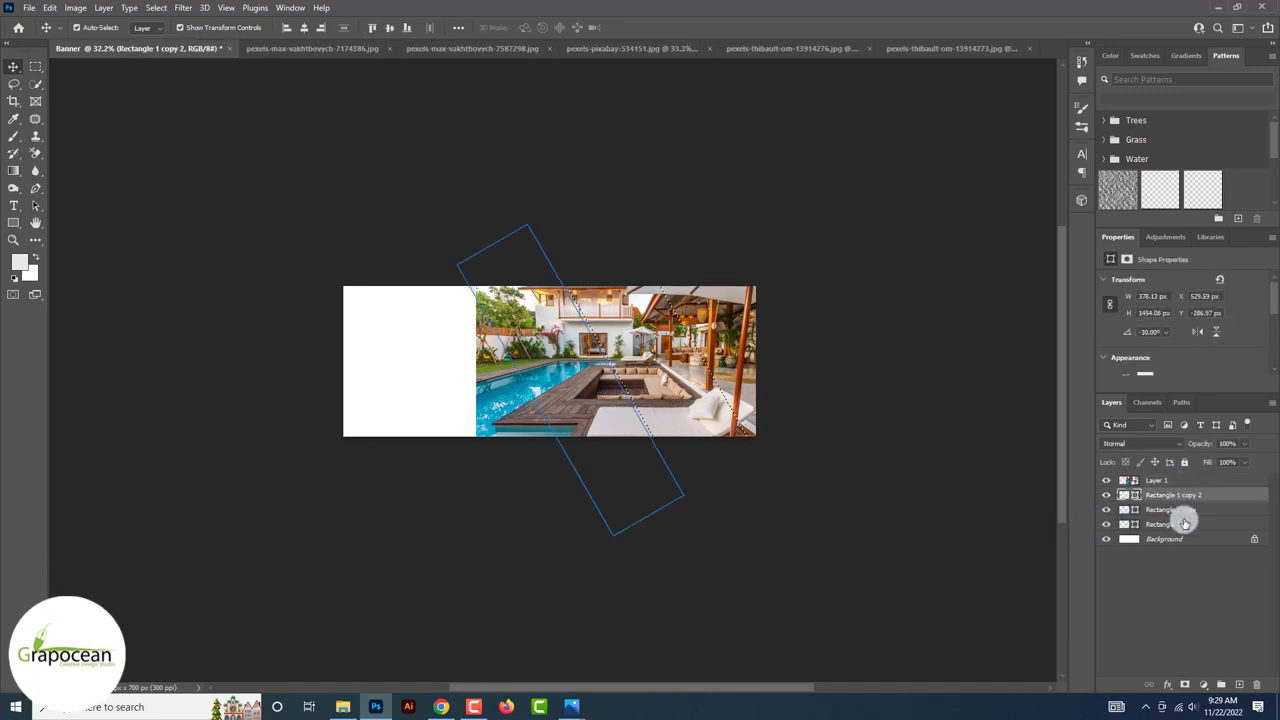
left_click(1184, 524, "shift")
key("ctrl+g")
Clip the pool photo into Group 1 and slide it slightly left and up.
left_click(1165, 481)
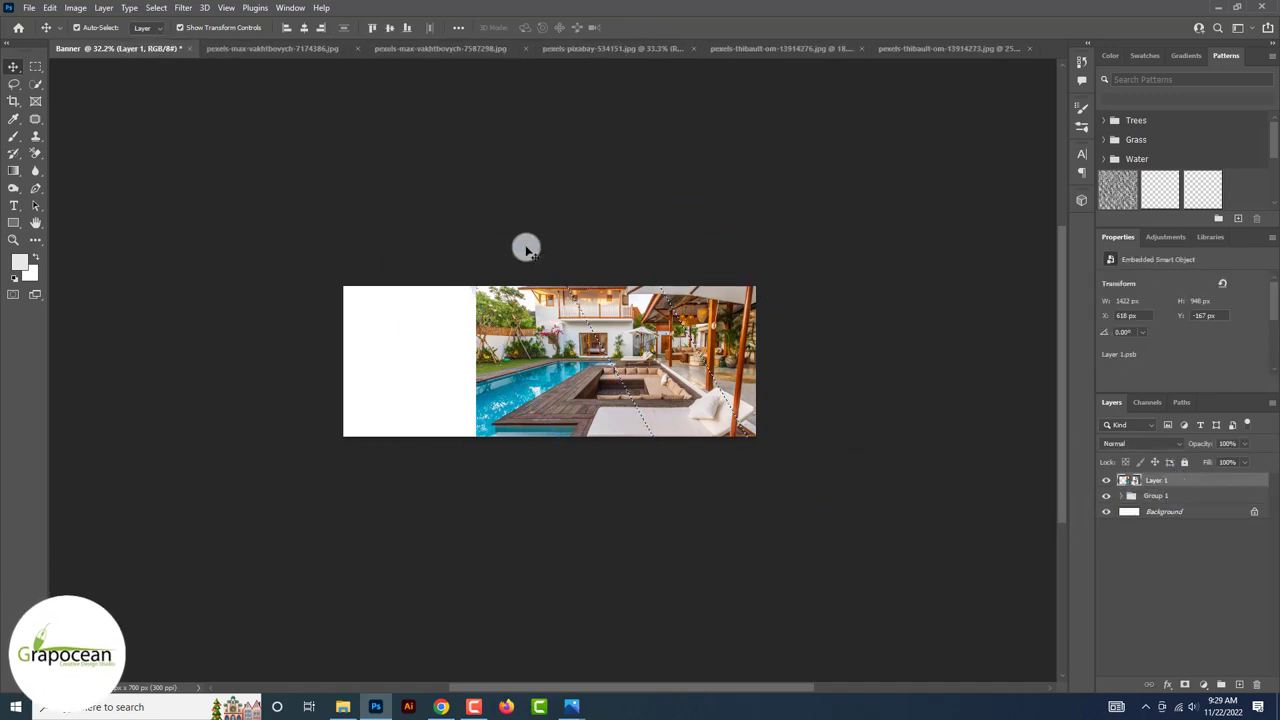
right_click(1189, 481)
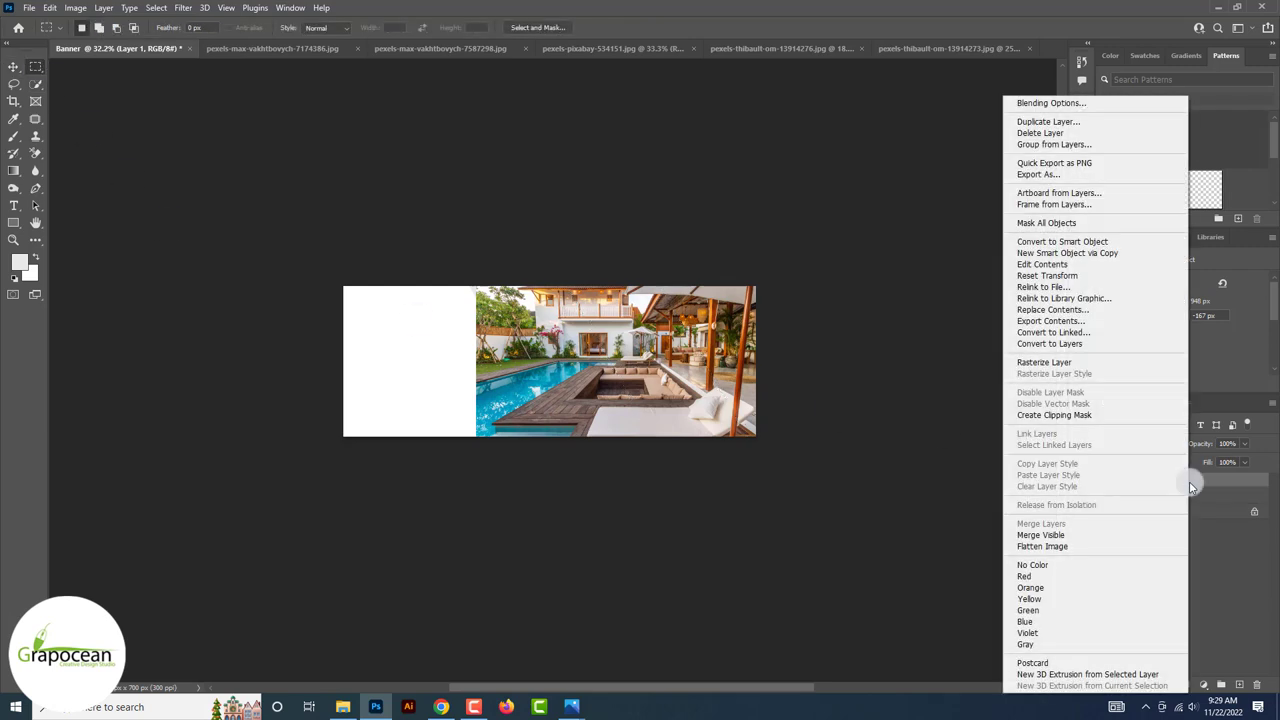
left_click(1090, 414)
scroll(533, 328, "up", 2)
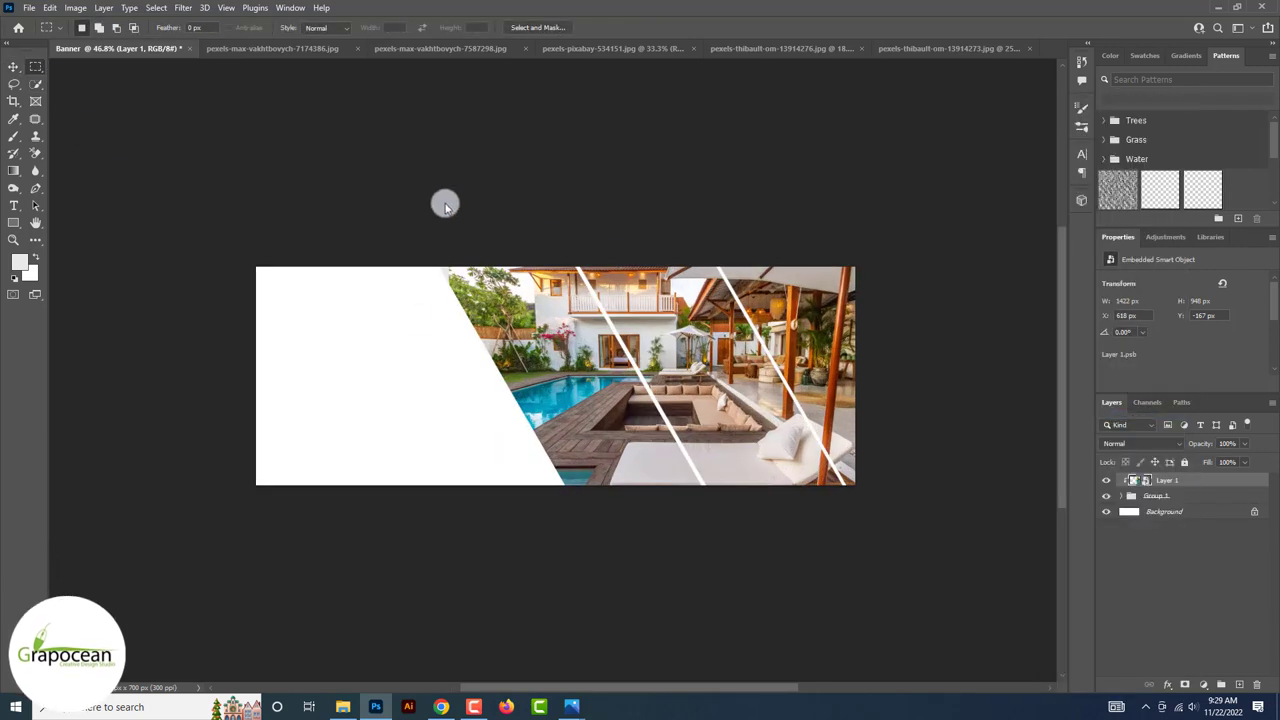
left_click(16, 66)
left_click_drag(507, 289, 466, 277)
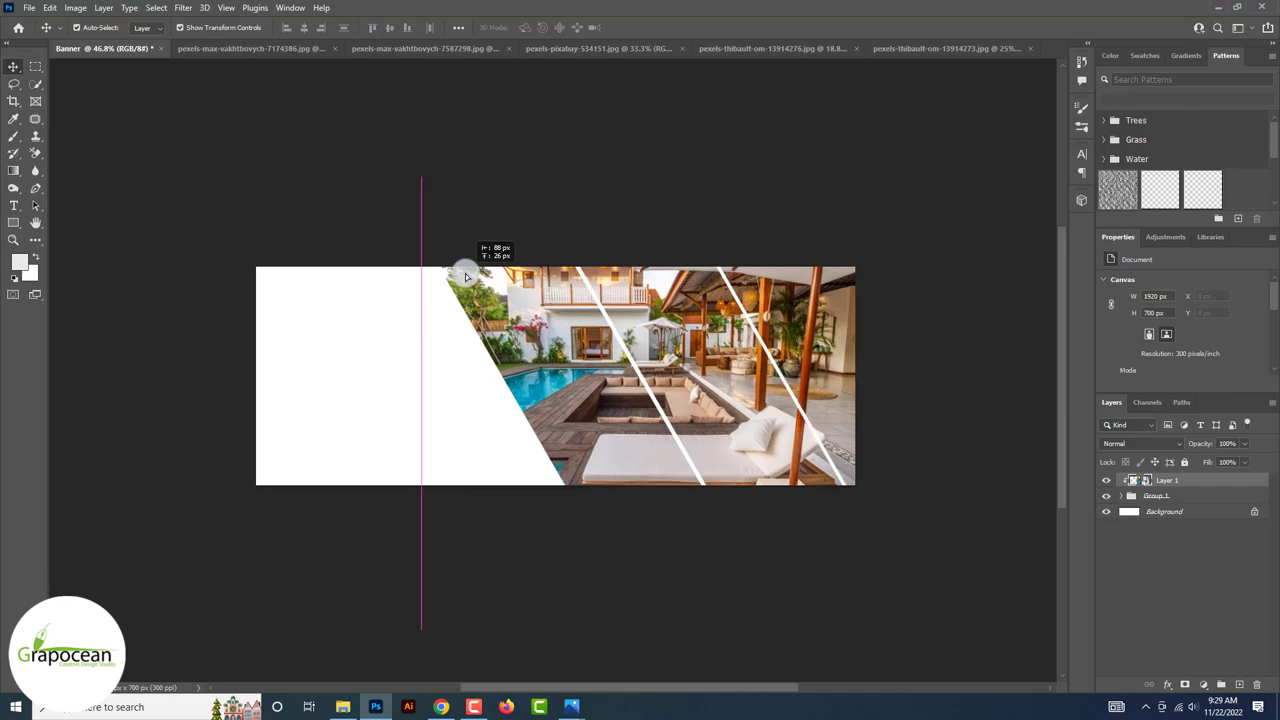
scroll(709, 586, "up", 2)
left_click(1187, 481)
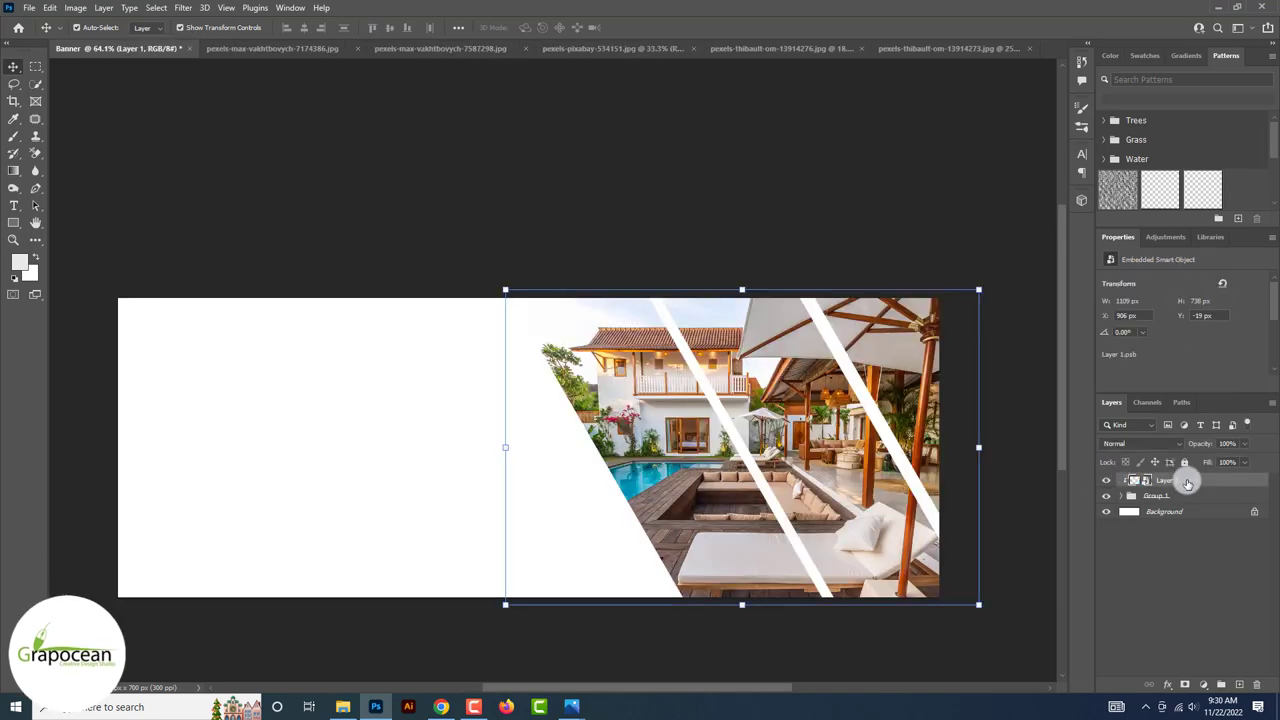
Duplicate the pool photo layer and clip the copy into the stripes.
key("ctrl+j")
right_click(1187, 481)
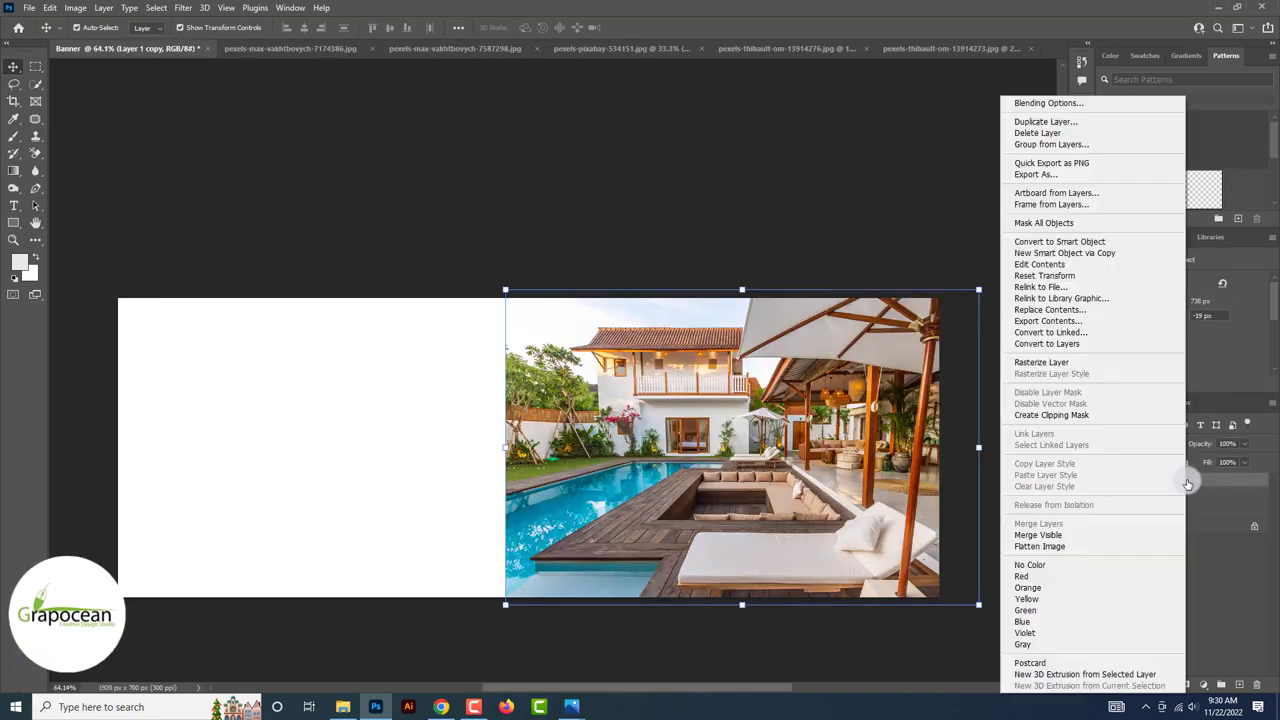
left_click(1082, 418)
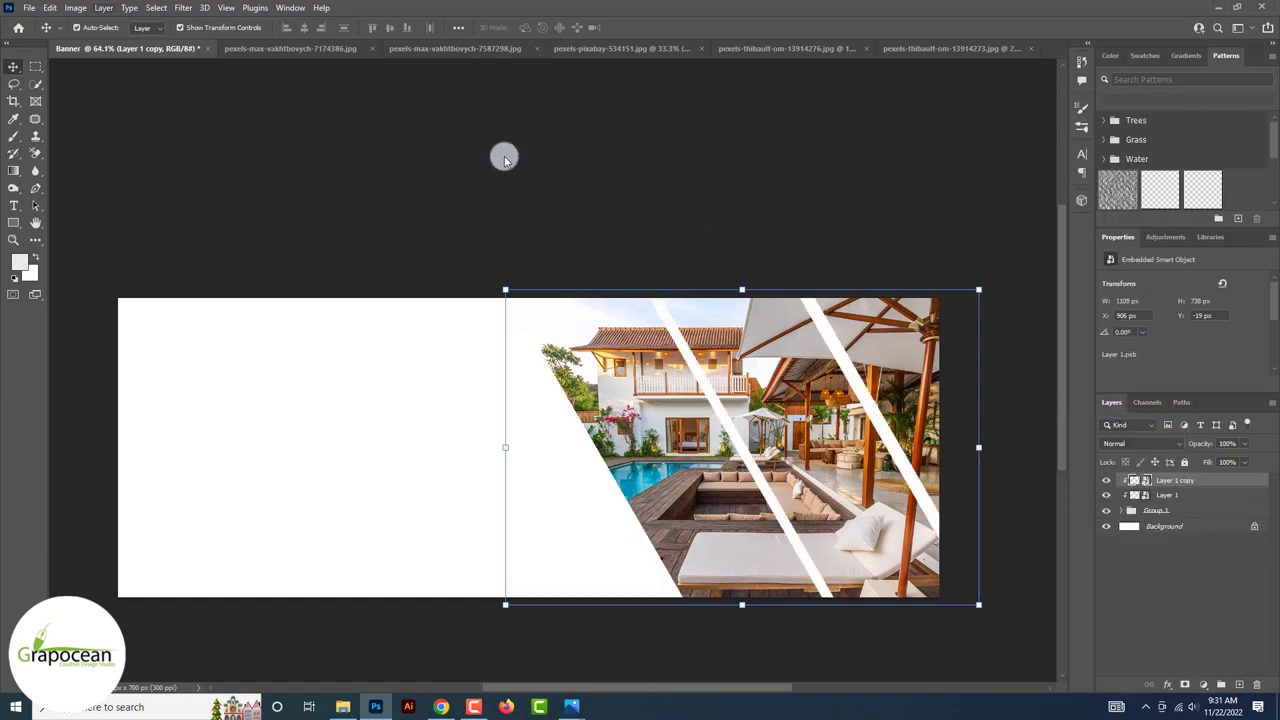
Apply a Gaussian Blur of about 3.8 px radius to the photo copy.
left_click(185, 10)
left_click(386, 229)
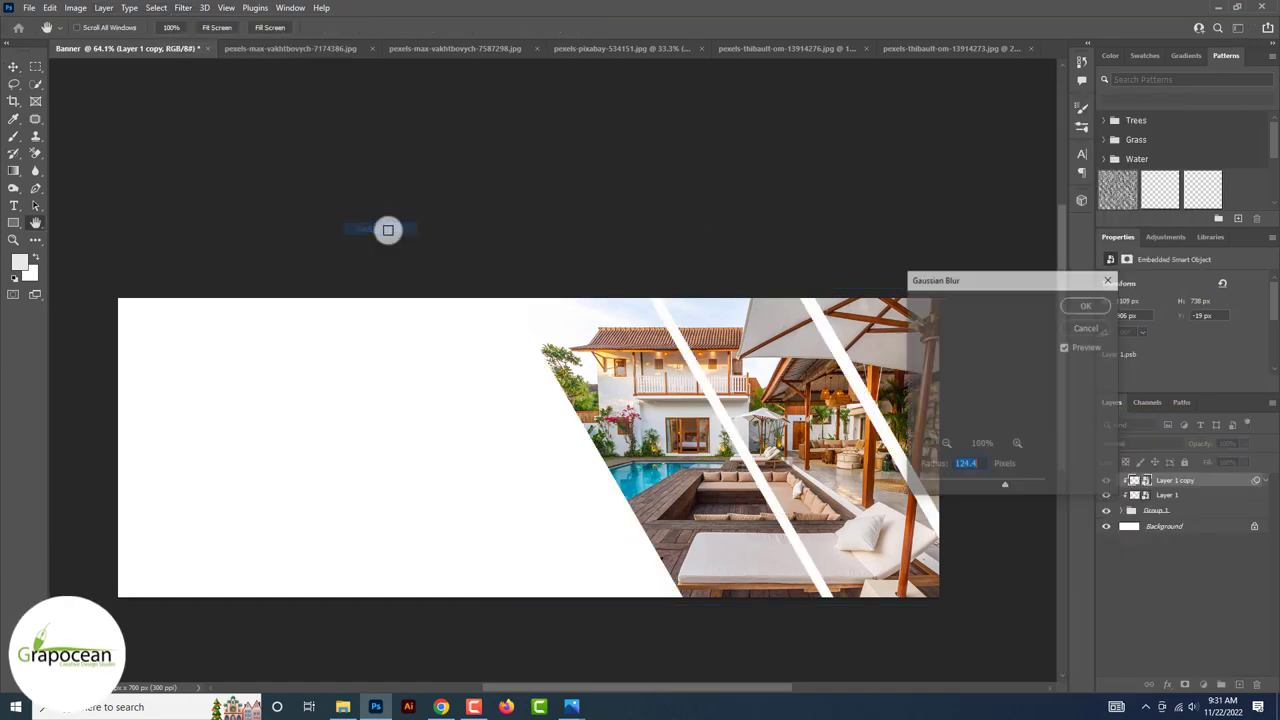
left_click(948, 487)
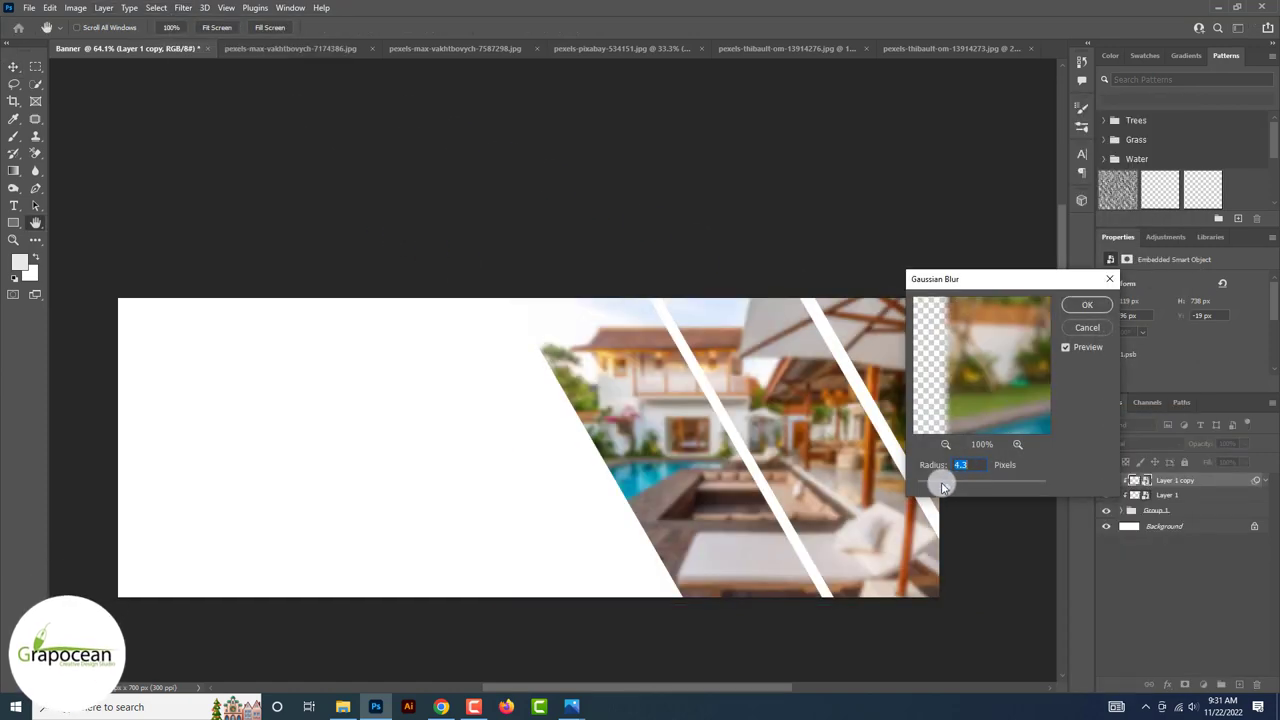
left_click_drag(937, 485, 934, 486)
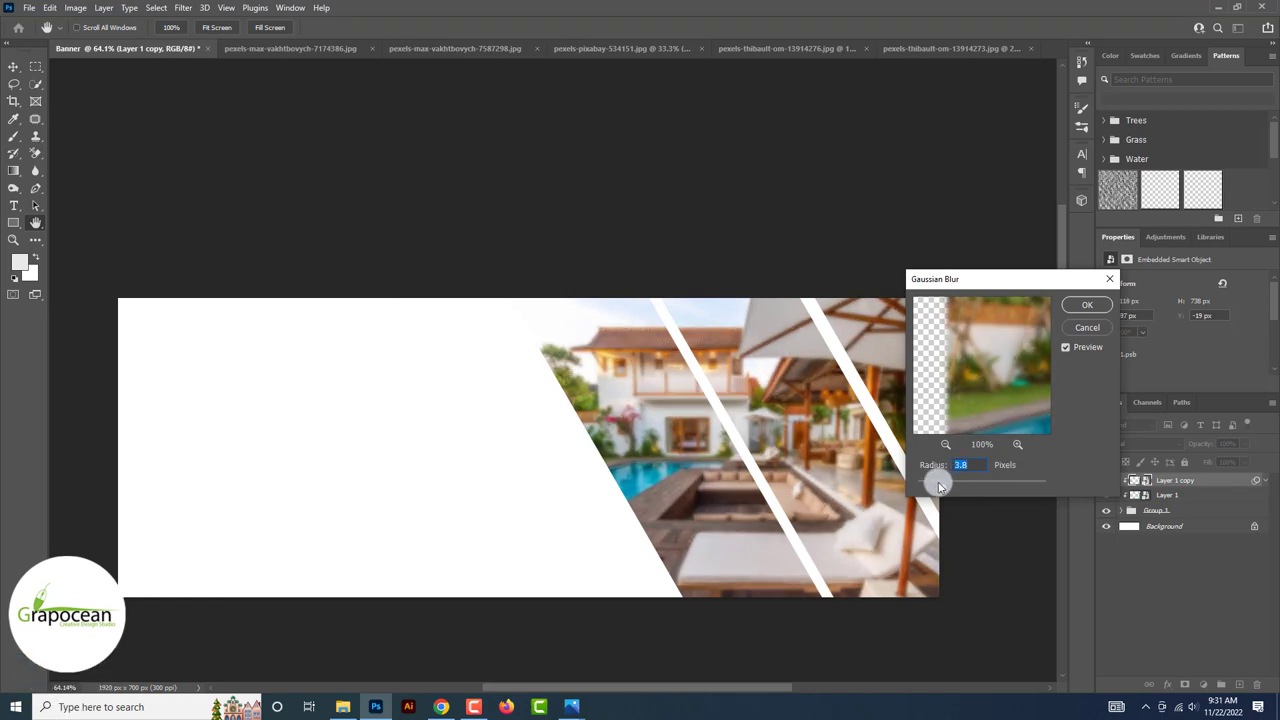
left_click(1087, 305)
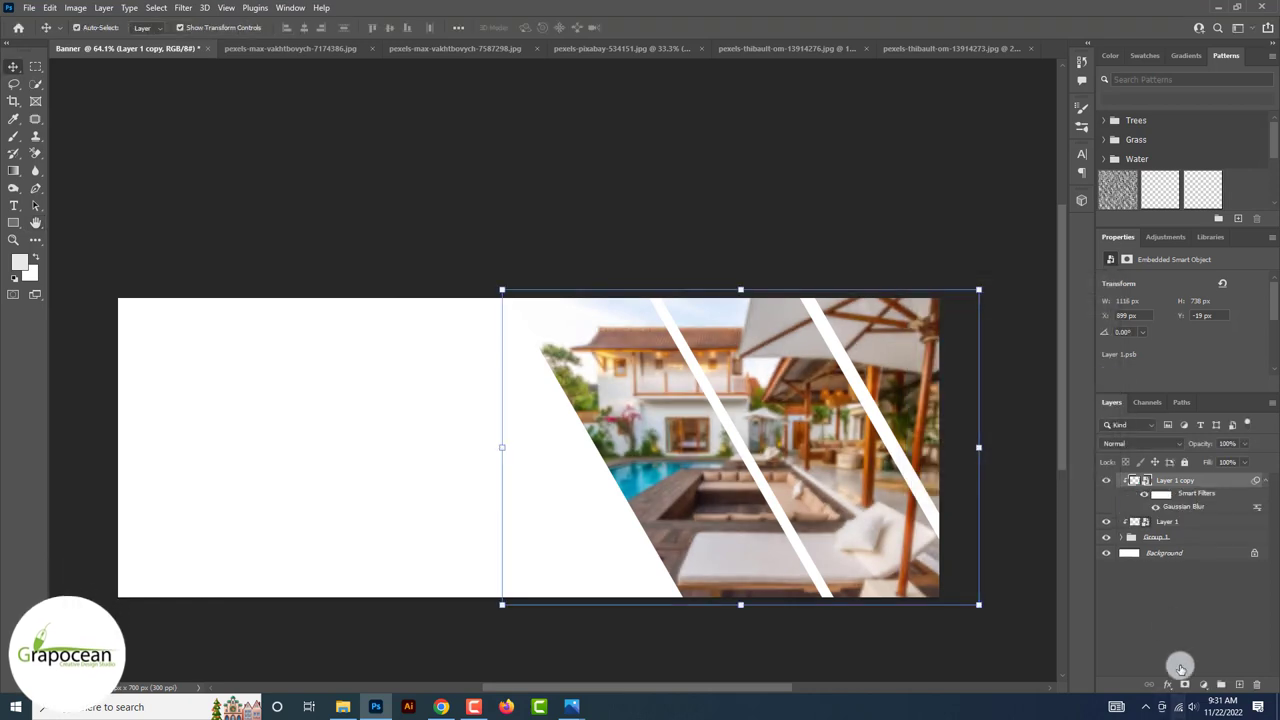
Add a layer mask to the blurred copy and draw a gradient on it.
left_click(1185, 684)
key("g")
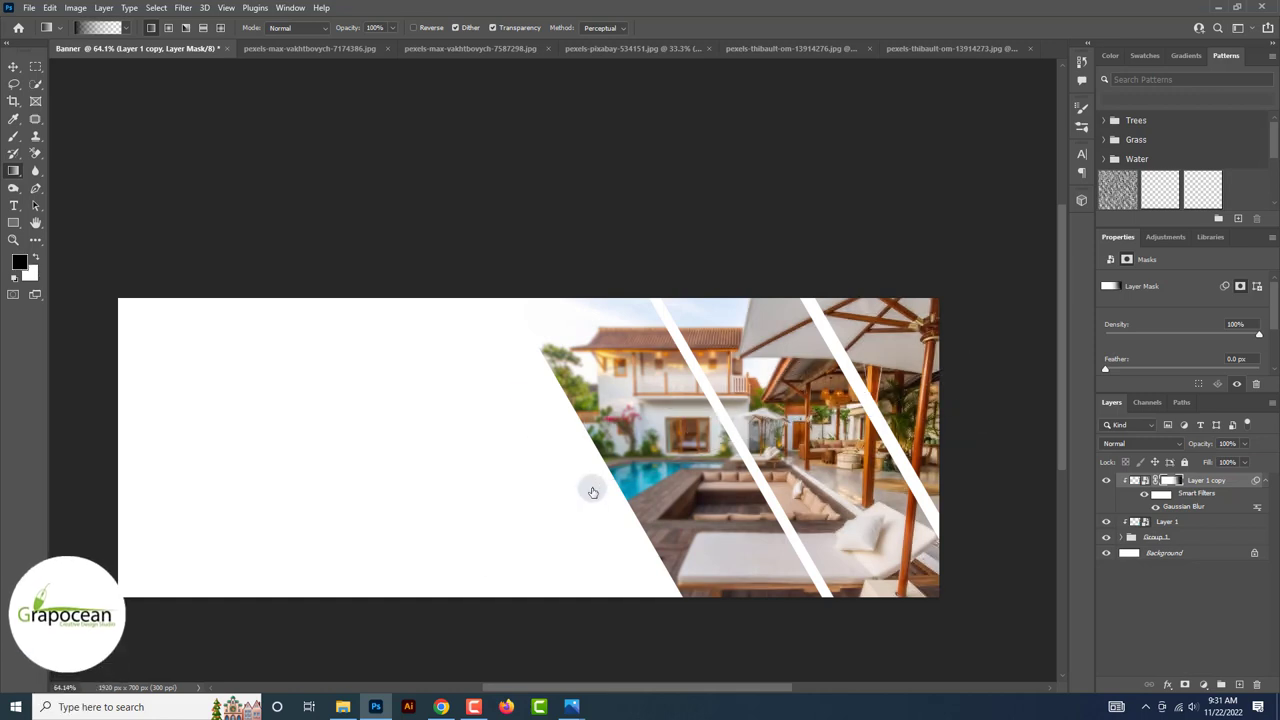
left_click_drag(591, 488, 989, 618)
left_click(1207, 687)
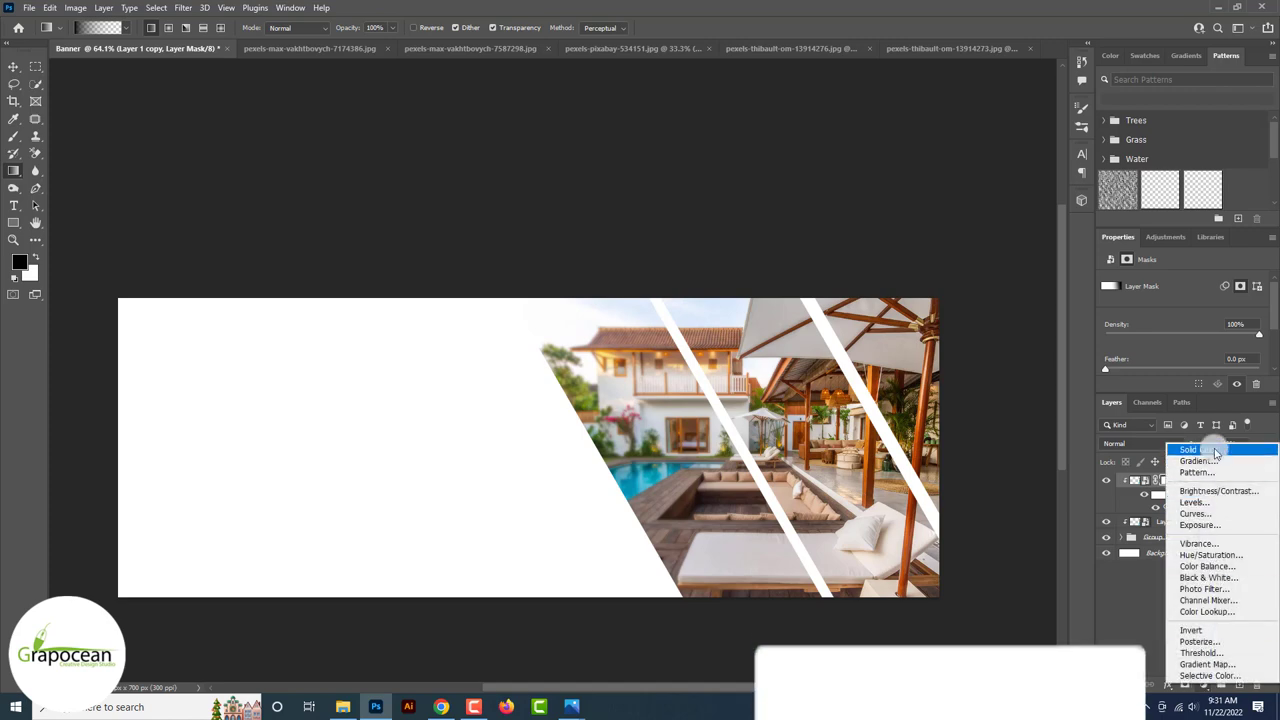
Add a dark brown (873909) Solid Color fill layer above the Background.
left_click(1208, 448)
left_click(1096, 479)
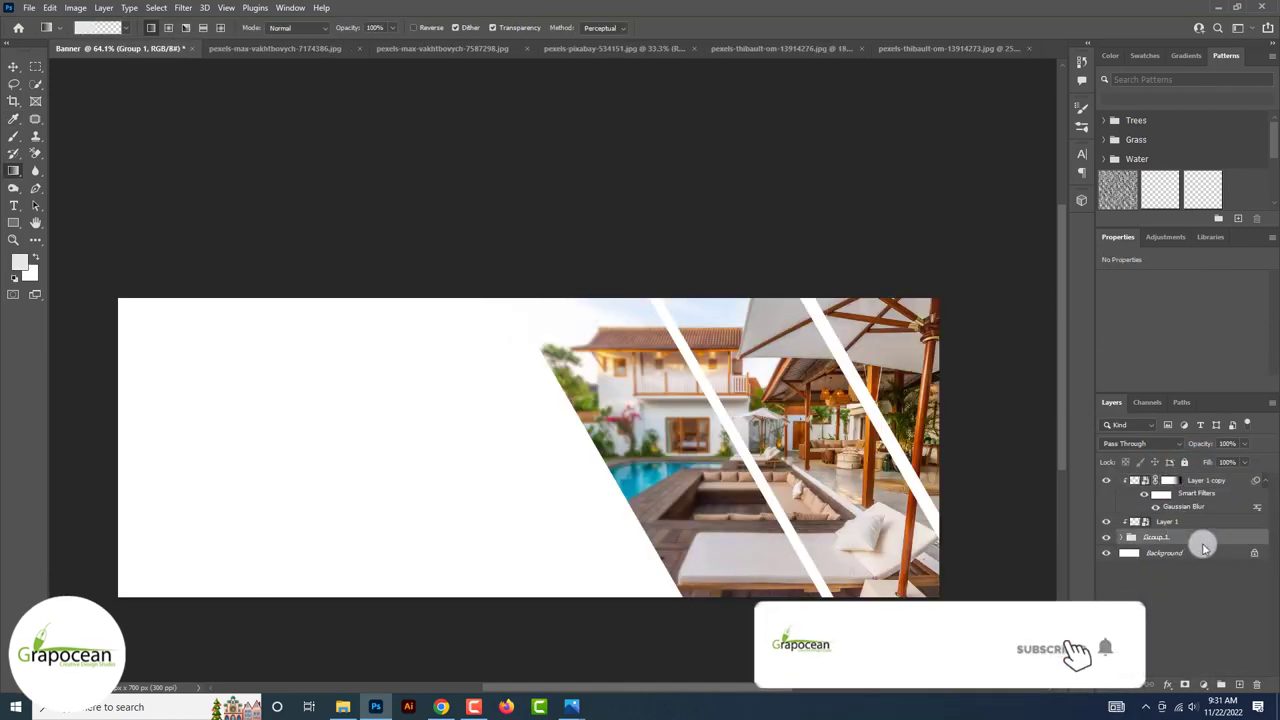
left_click(1190, 557)
left_click(1207, 686)
left_click(1205, 448)
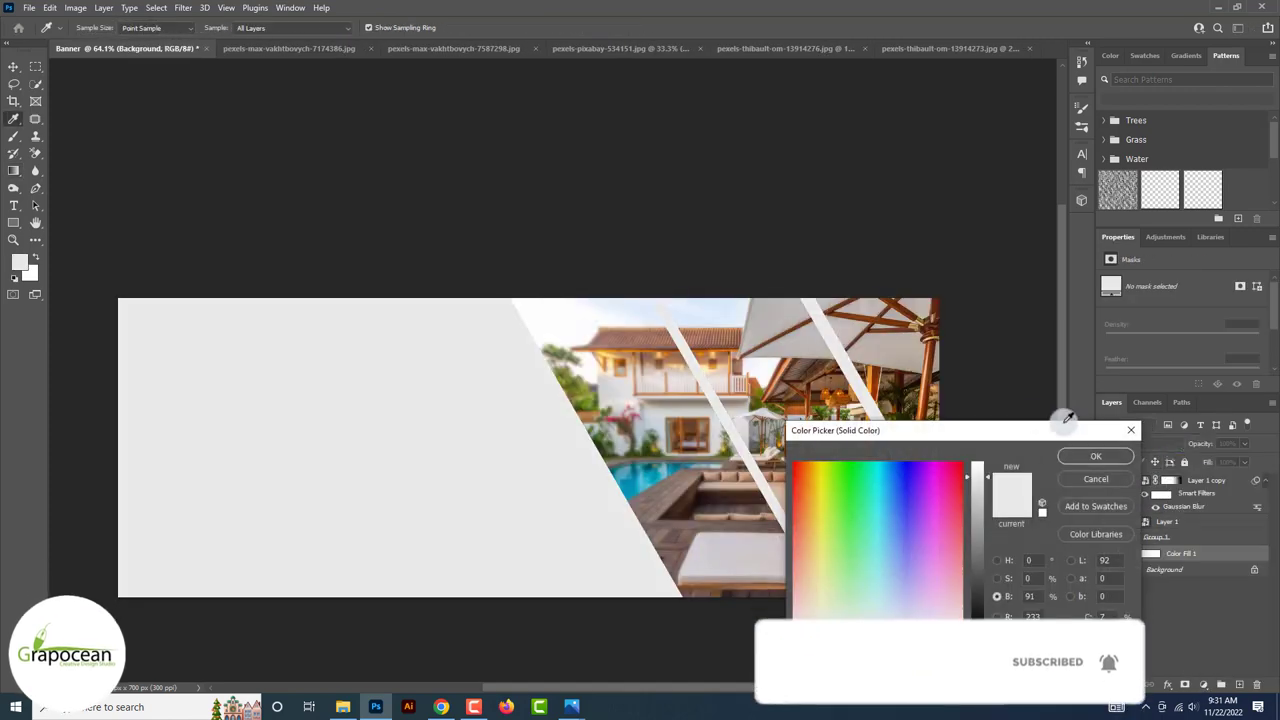
left_click_drag(711, 349, 714, 356)
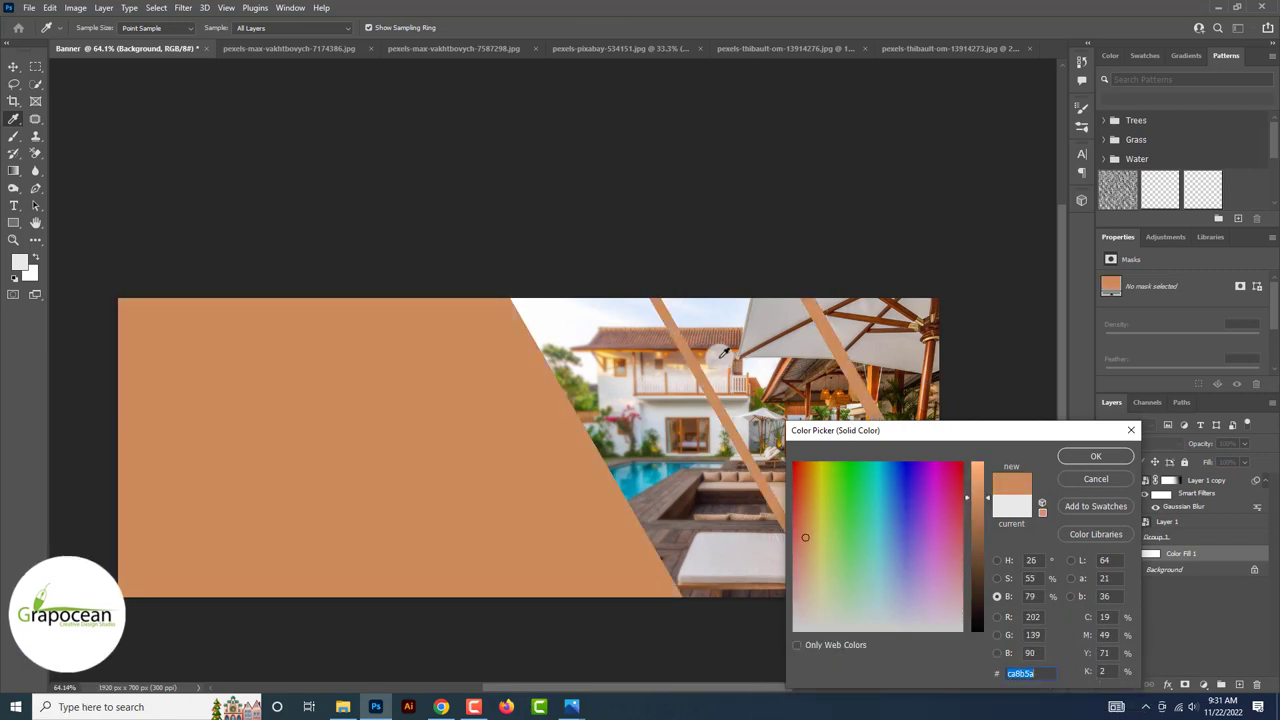
left_click(931, 362)
left_click(1082, 459)
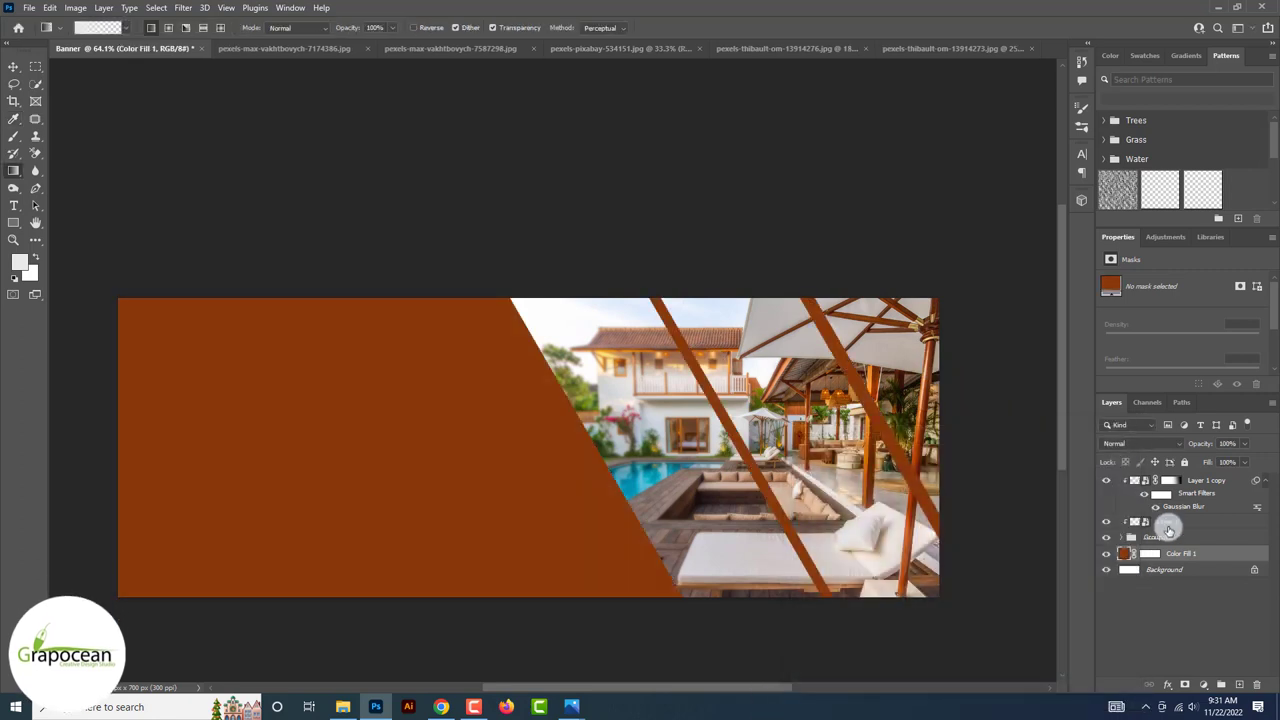
Move Color Fill 1 to the top, clip it to the bands, and gradient-fade it rightward.
left_click_drag(1180, 553, 1207, 476)
right_click(1208, 478)
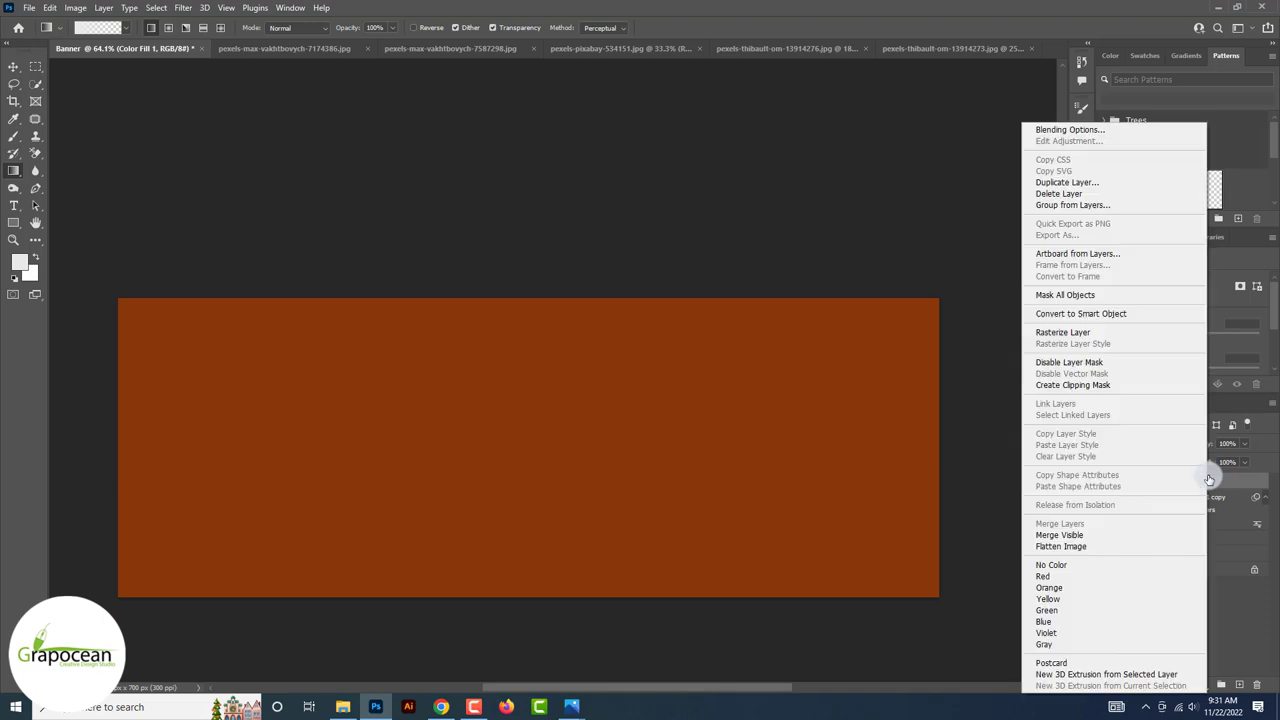
left_click(1080, 385)
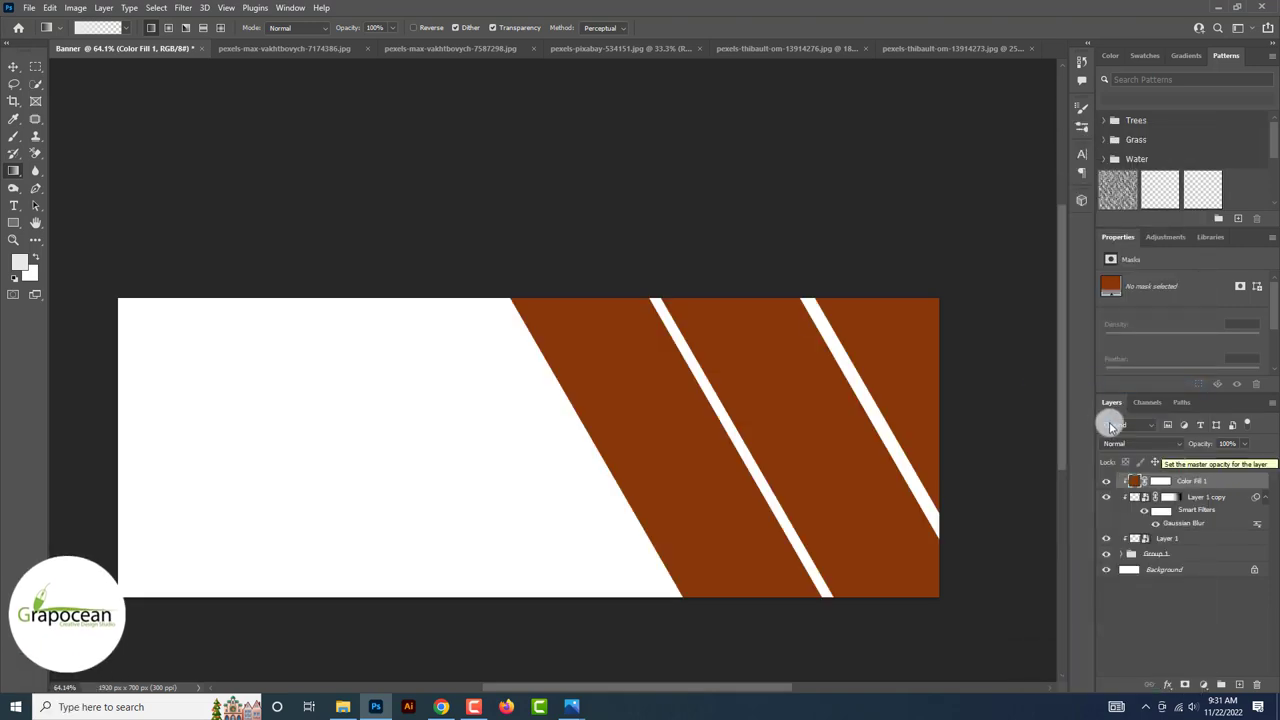
left_click(1159, 484)
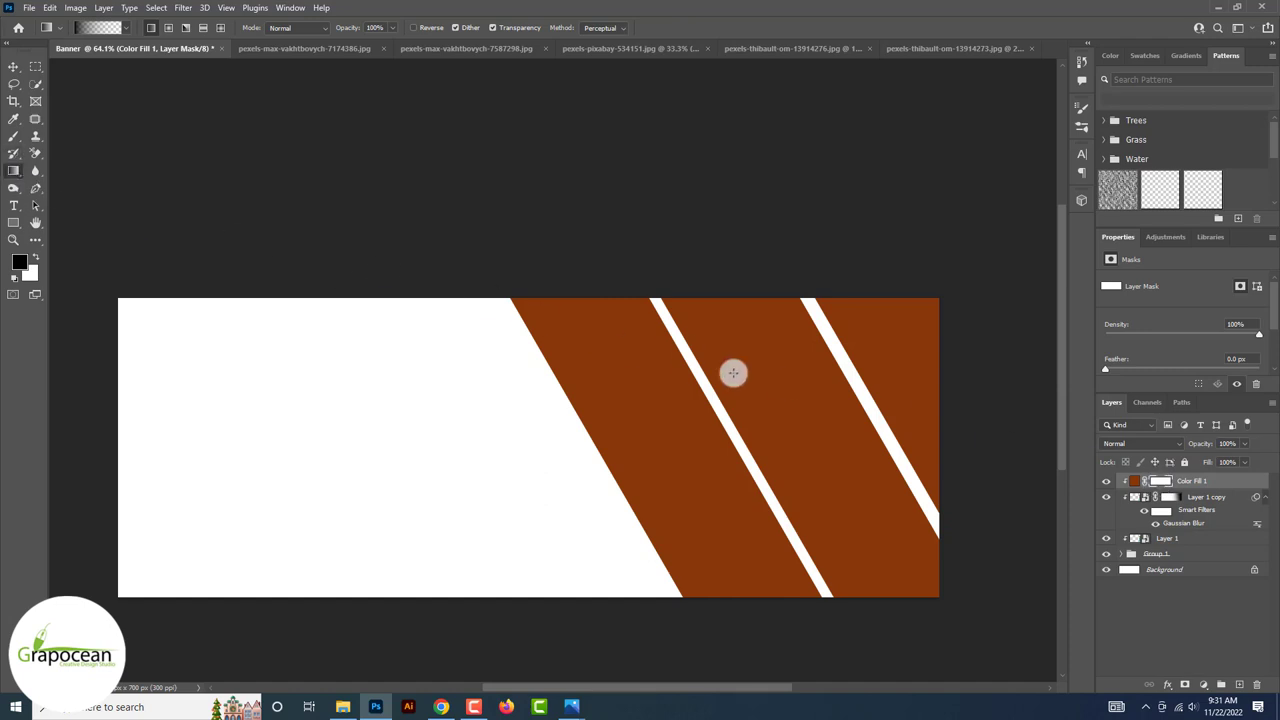
left_click_drag(733, 373, 596, 457)
left_click_drag(898, 400, 568, 414)
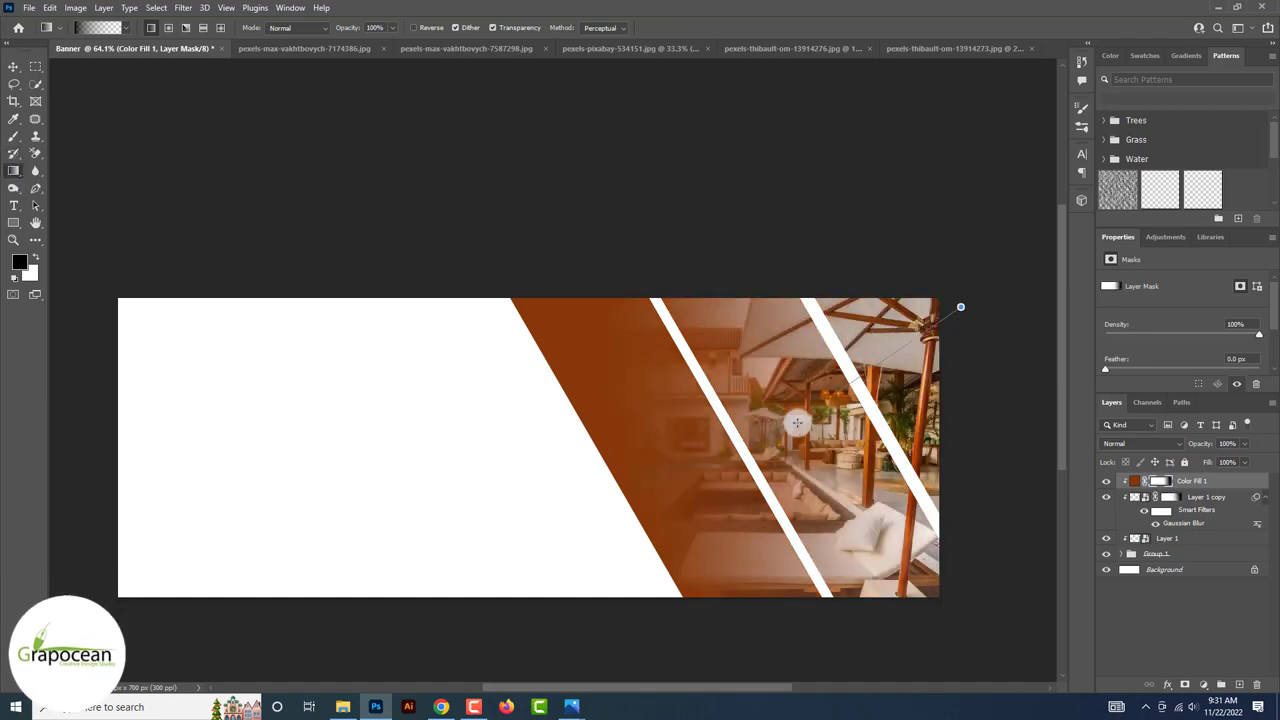
key("v")
left_click(323, 194)
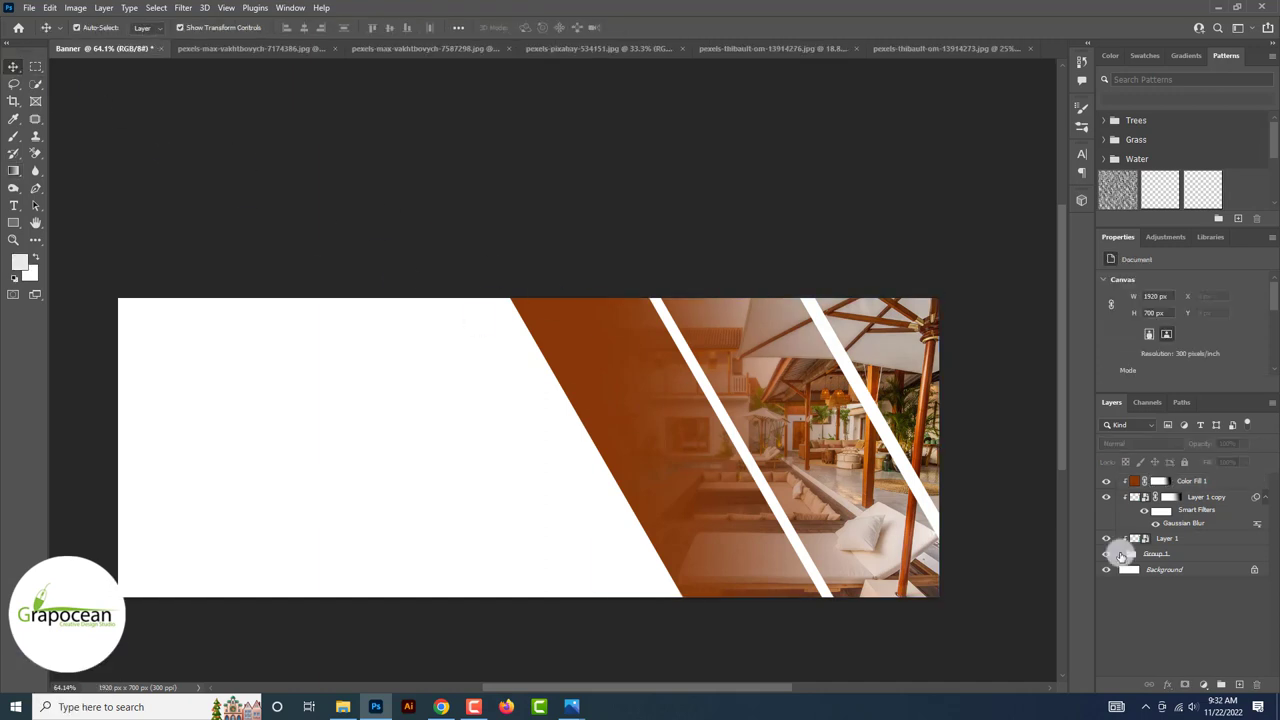
Shift a stripe rectangle right and duplicate it into a new position.
left_click(1122, 554)
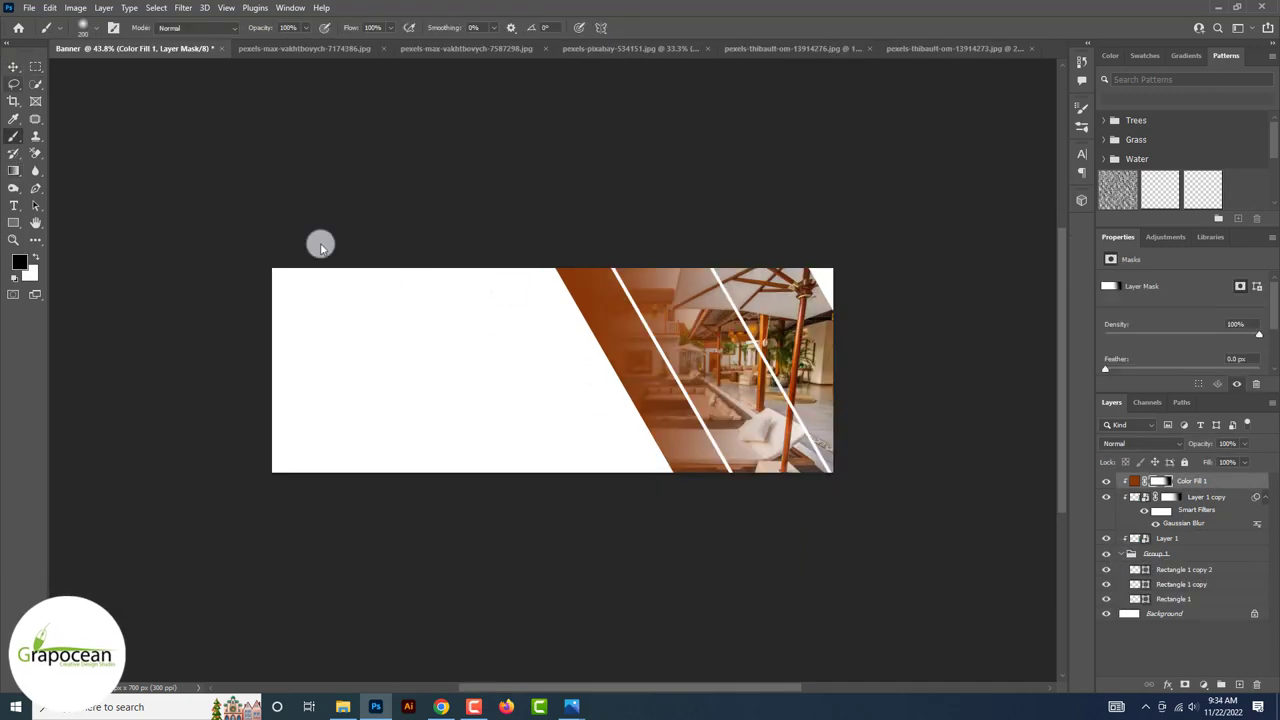
key("v")
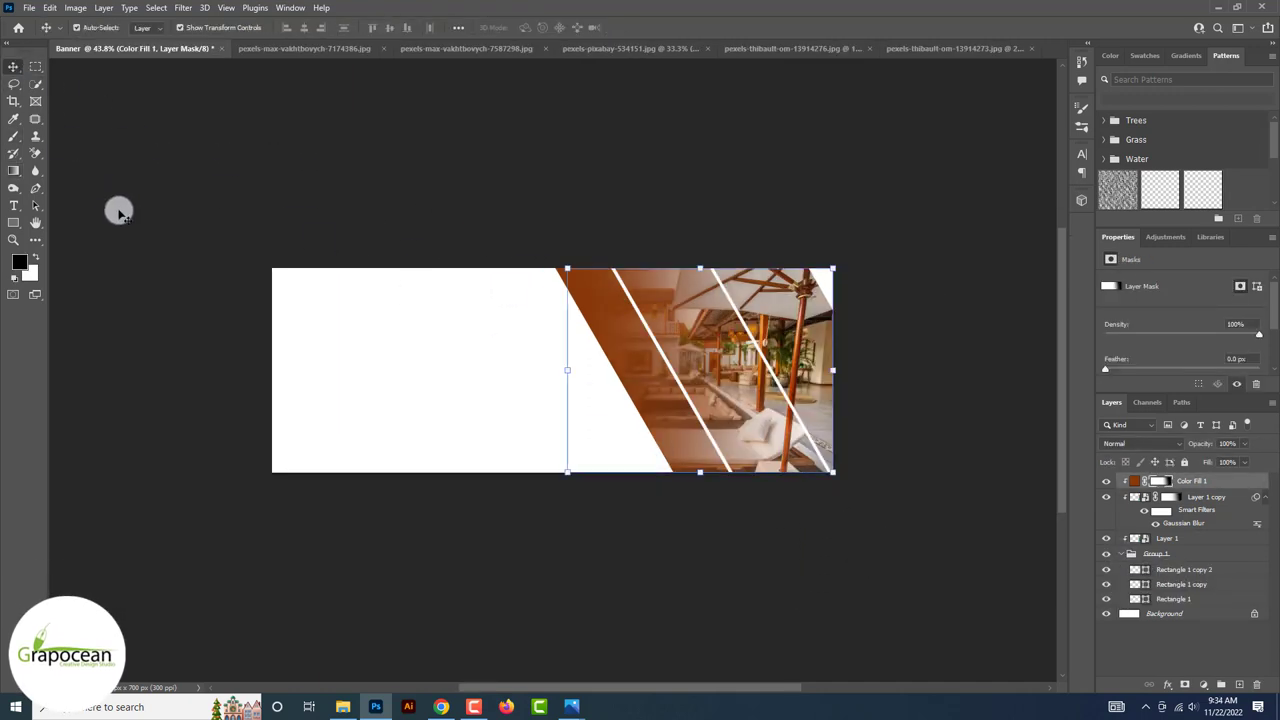
left_click_drag(772, 335, 849, 352)
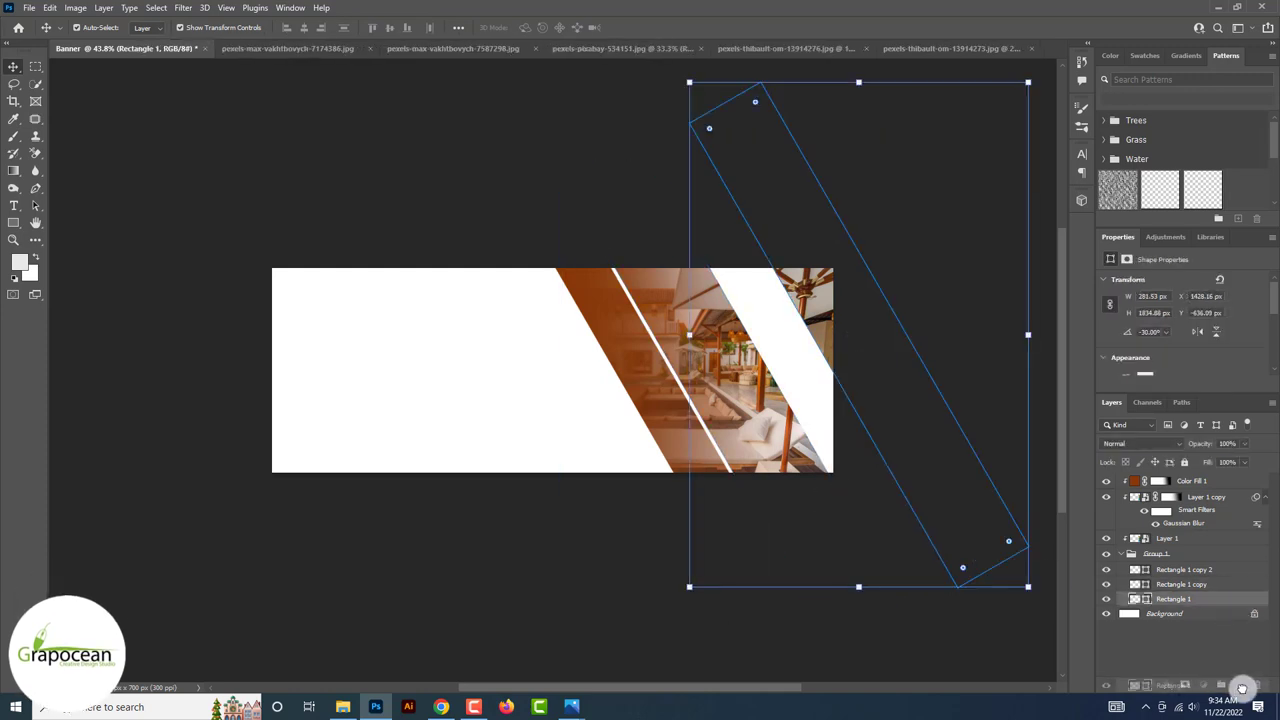
left_click_drag(1241, 688, 1241, 688)
left_click_drag(894, 428, 851, 448)
left_click(957, 375)
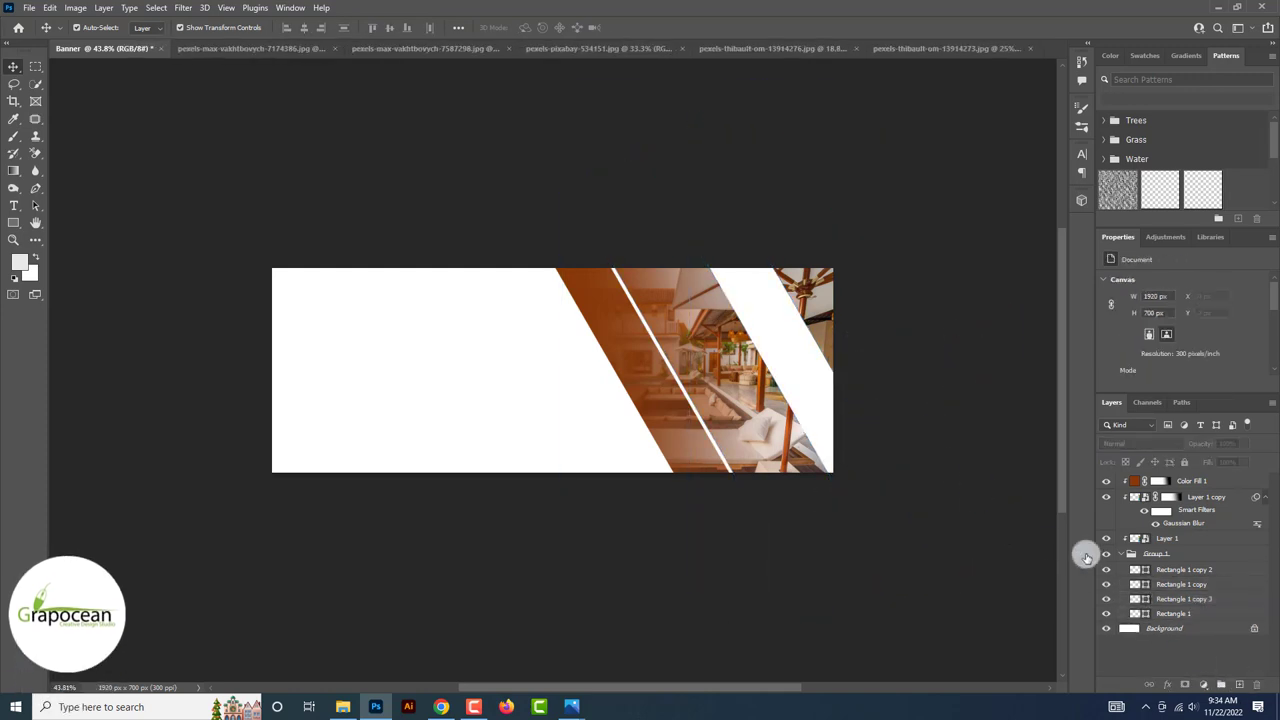
Move Rectangle 1 right, then shorten and narrow it to a slim ~168 px stripe.
left_click(1213, 613)
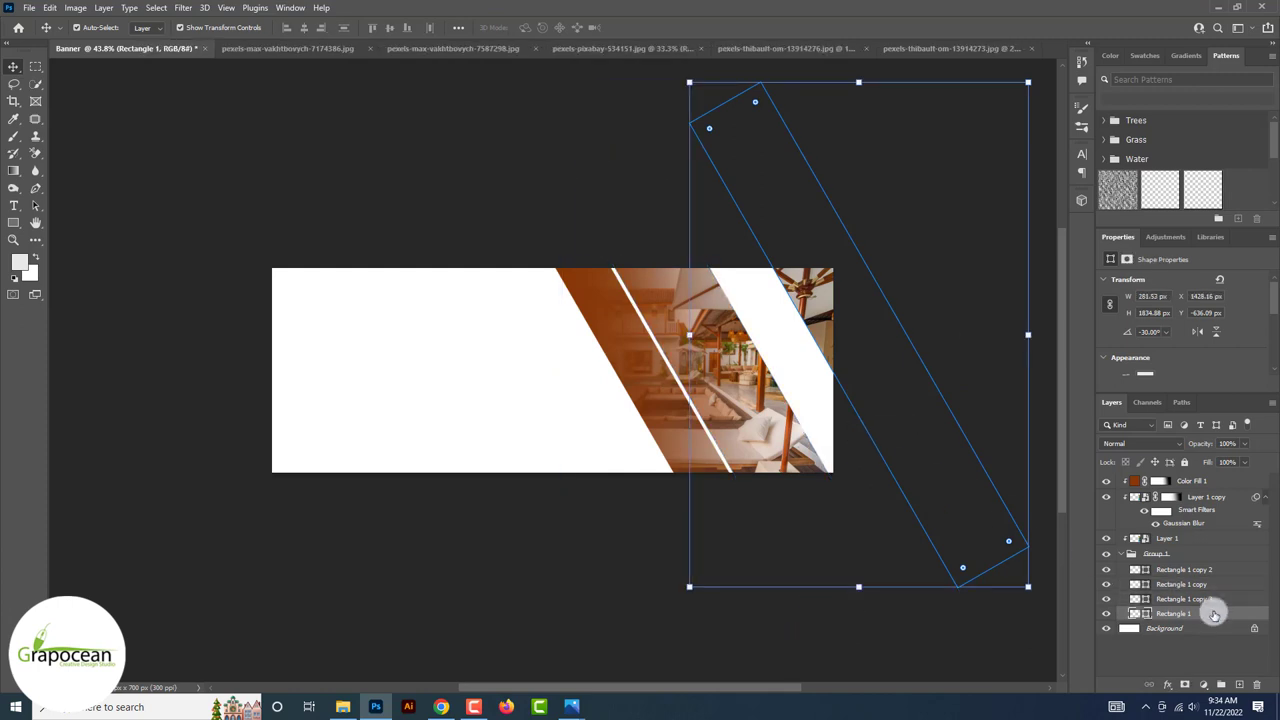
key("ctrl+t")
left_click_drag(825, 418, 847, 418)
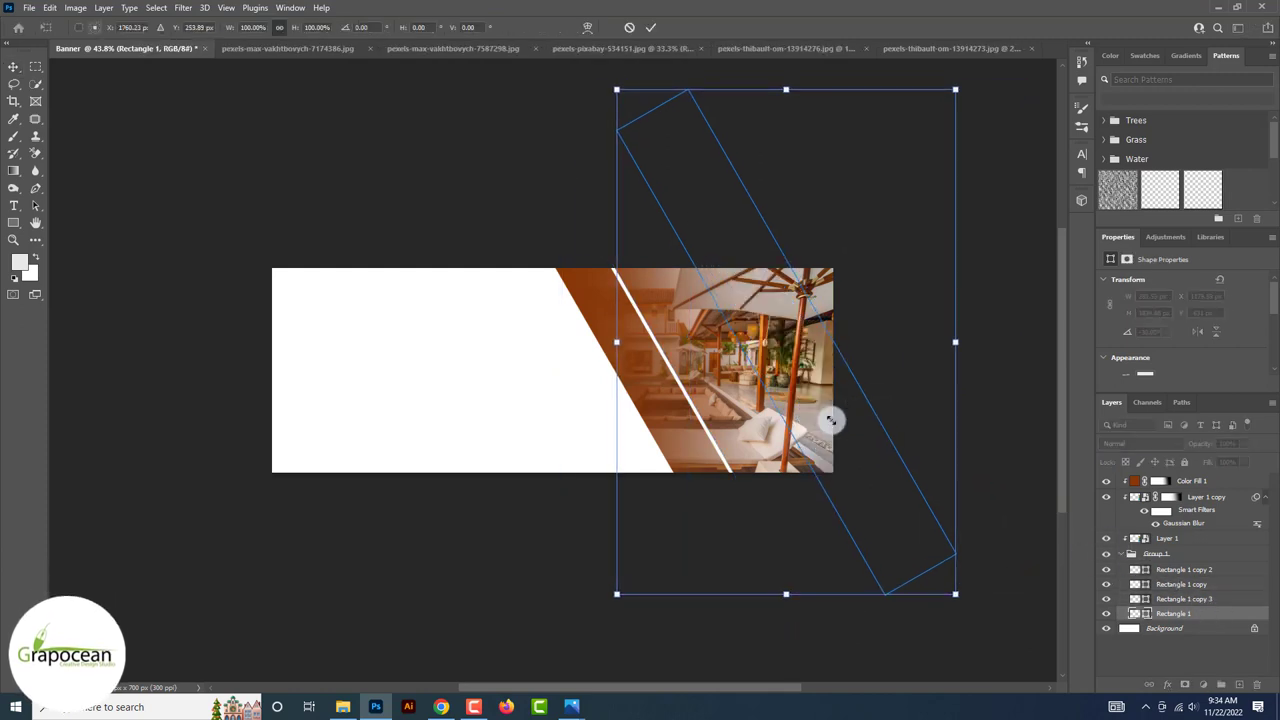
left_click(15, 222)
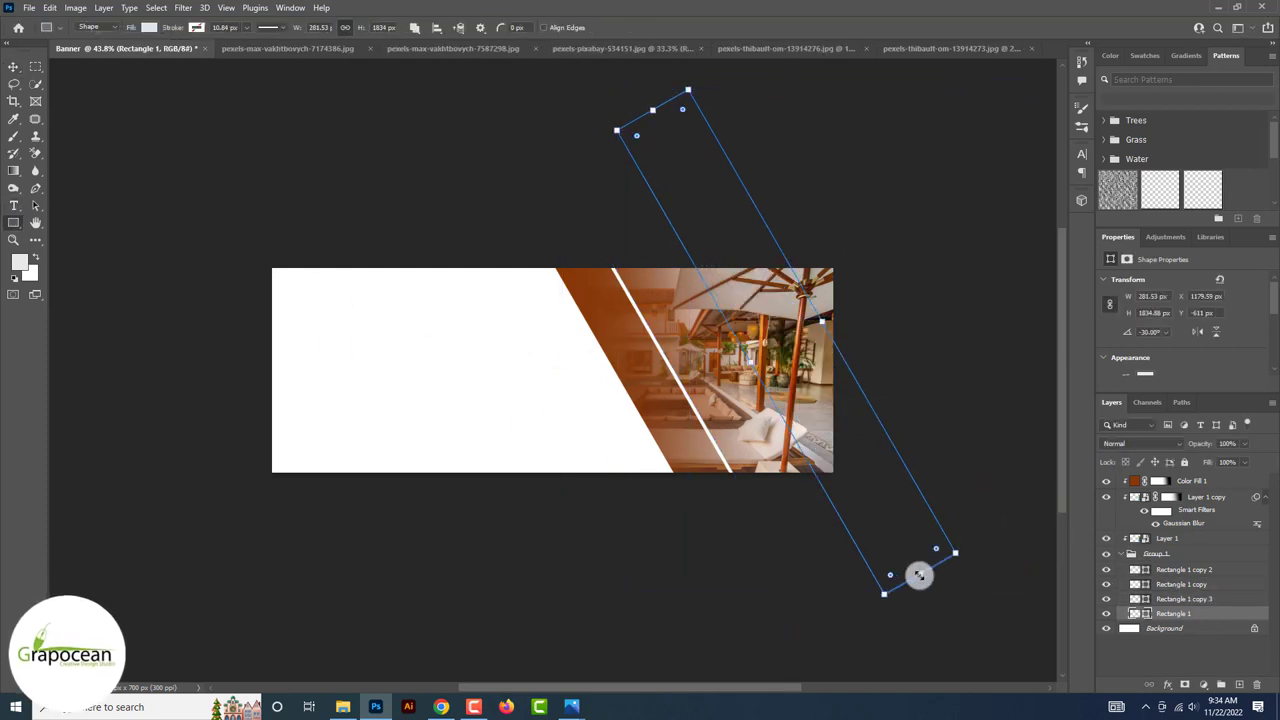
left_click_drag(920, 574, 841, 497)
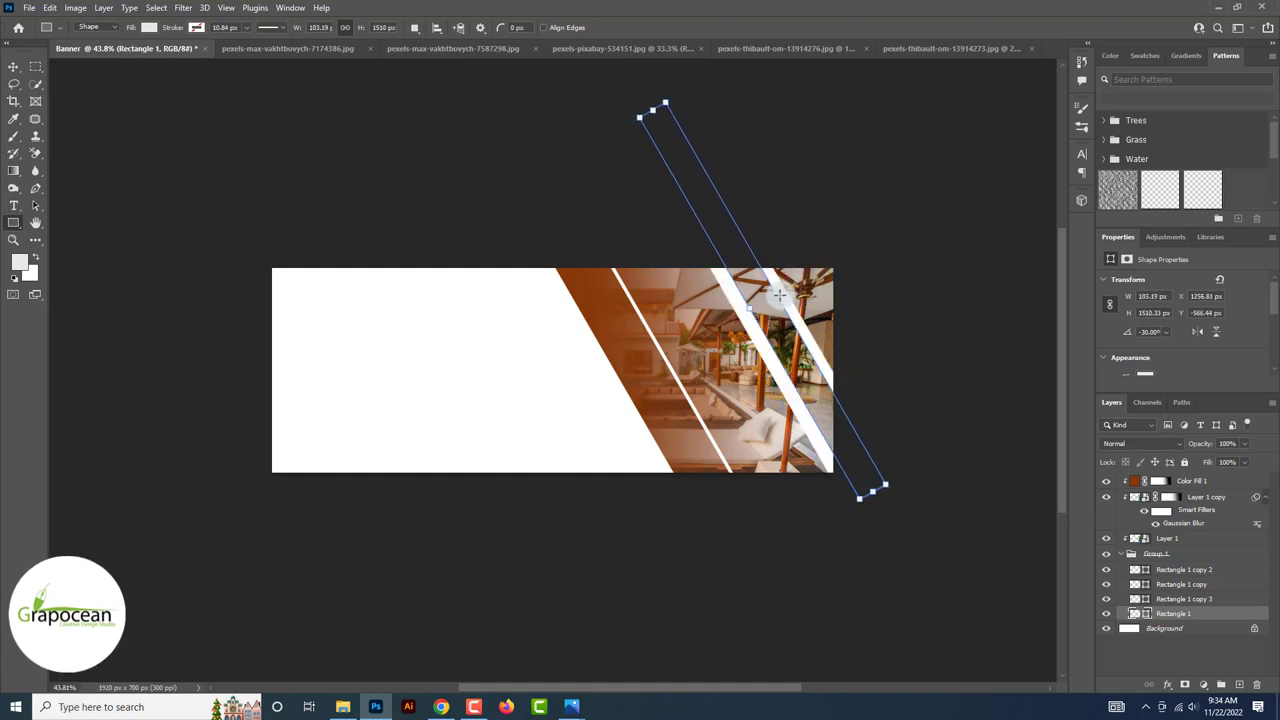
left_click_drag(786, 287, 782, 289)
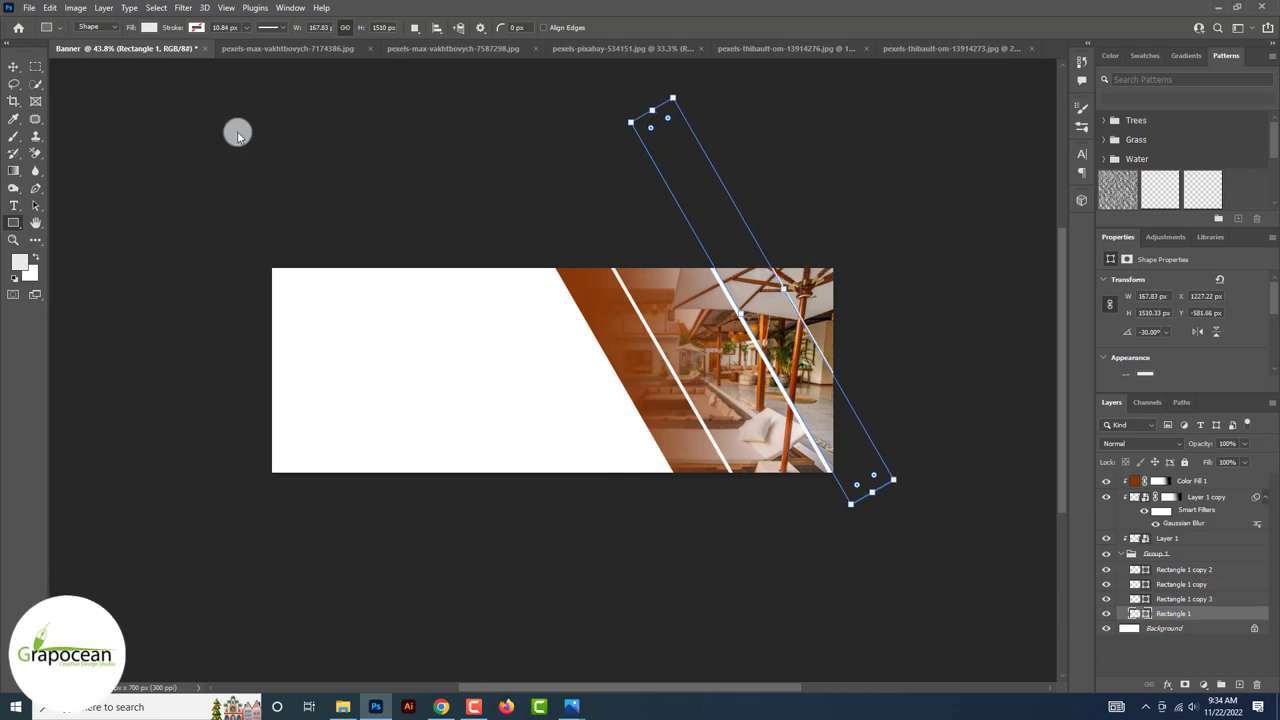
Draw a 480 px six-sided hexagon over the middle of the banner.
key("v")
left_click(483, 285)
scroll(737, 375, "up", 3)
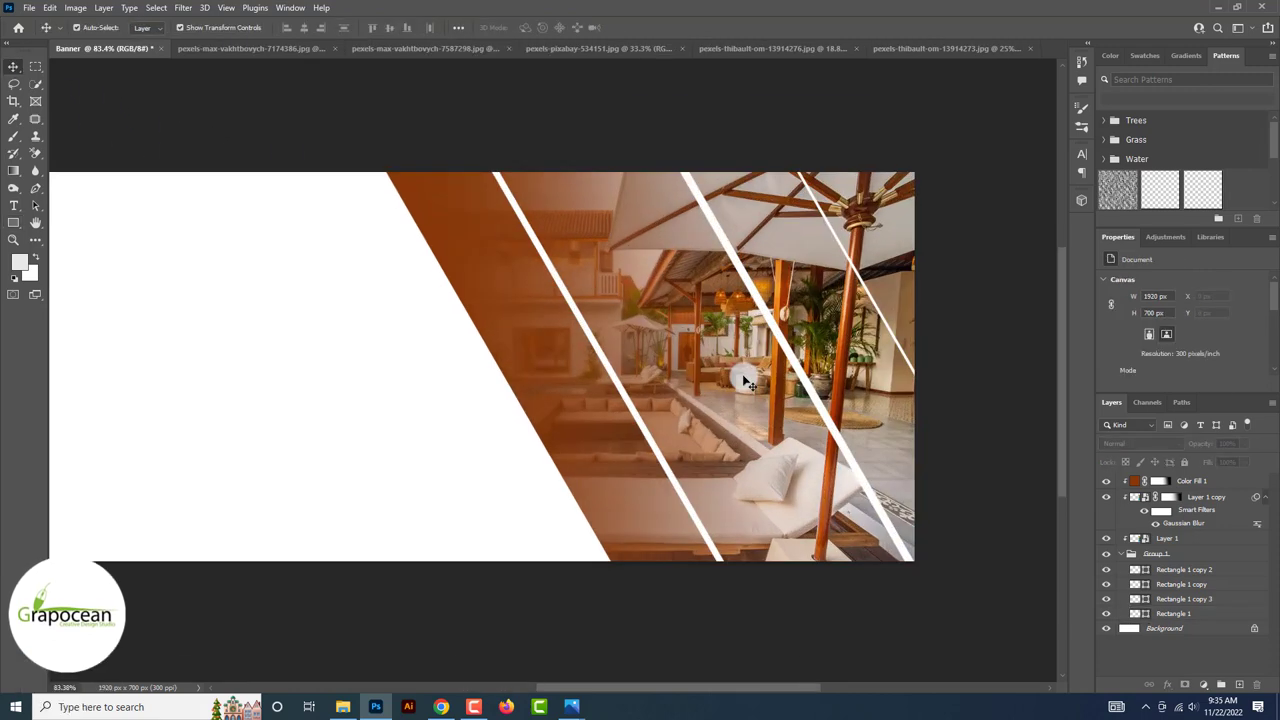
scroll(744, 380, "down", 2)
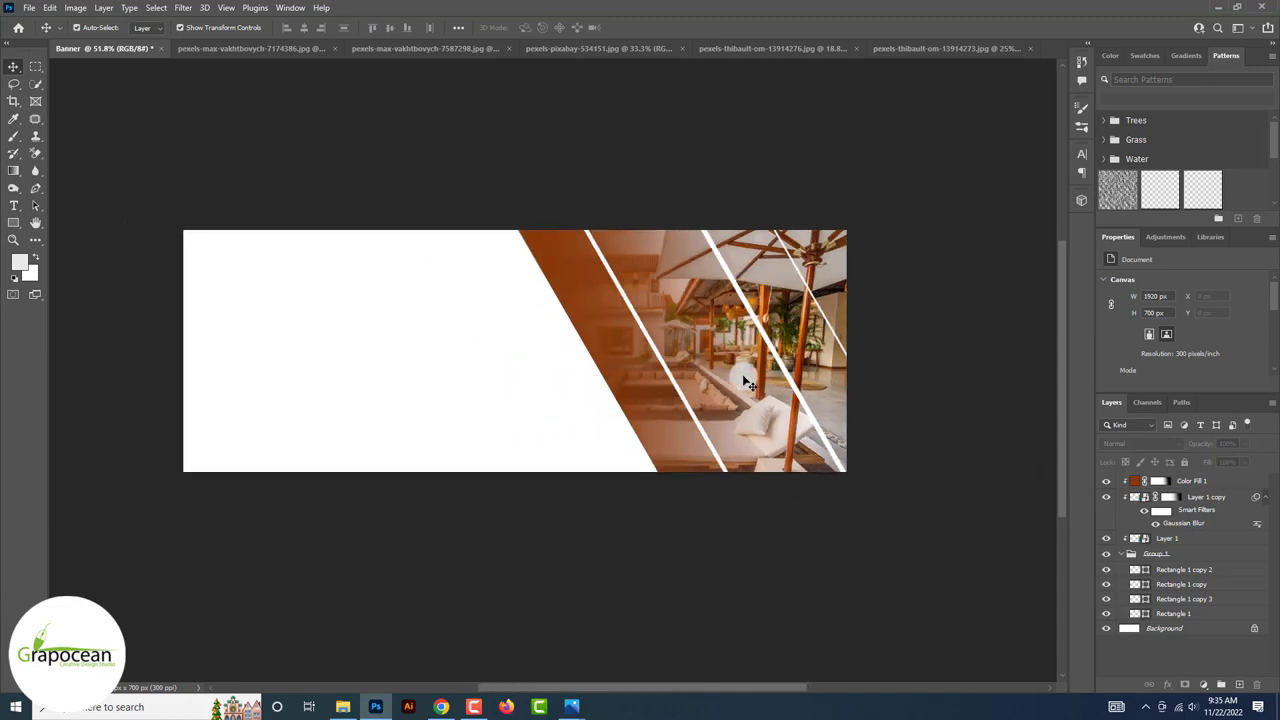
left_click(14, 222)
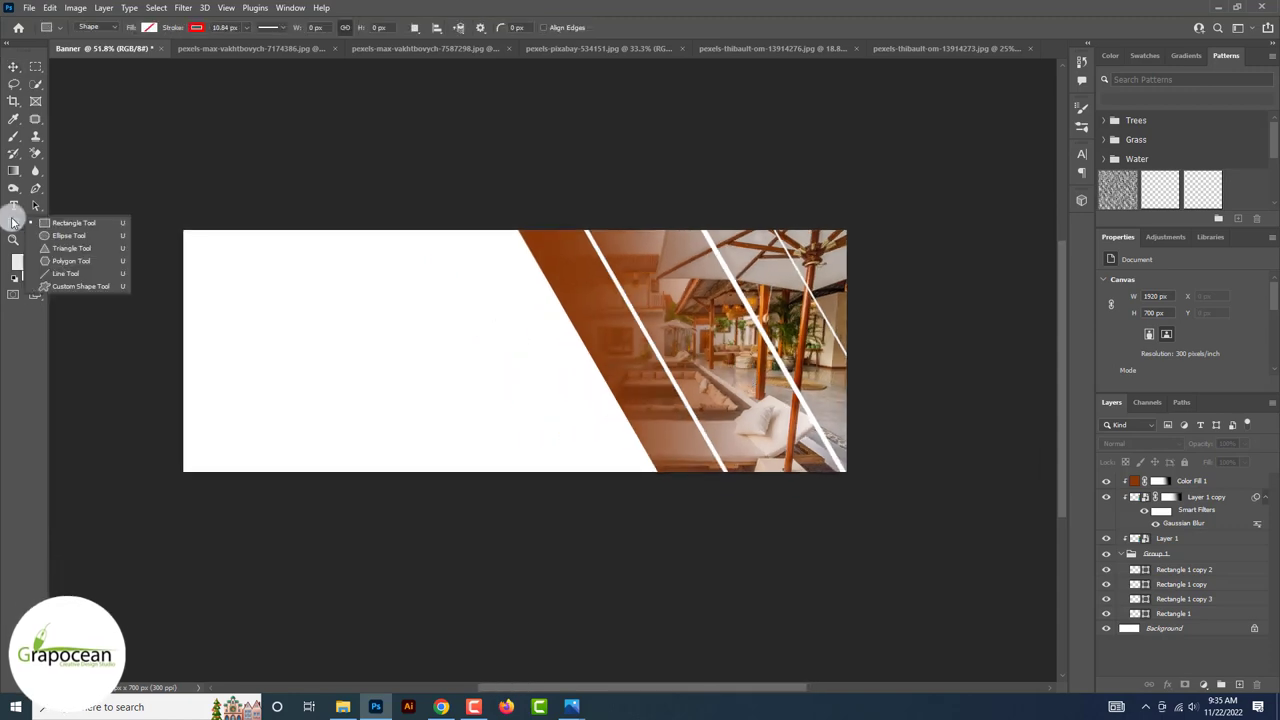
left_click(62, 262)
key("ctrl+shift+alt+n")
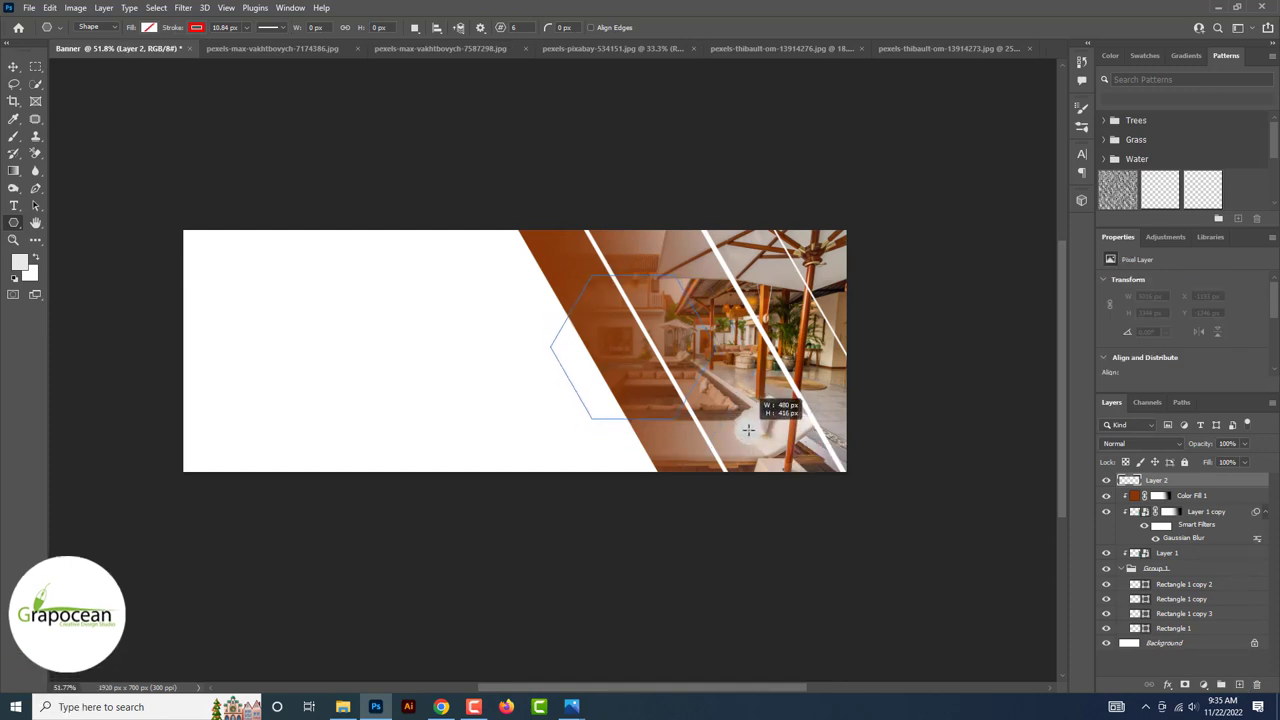
left_click_drag(745, 427, 748, 430)
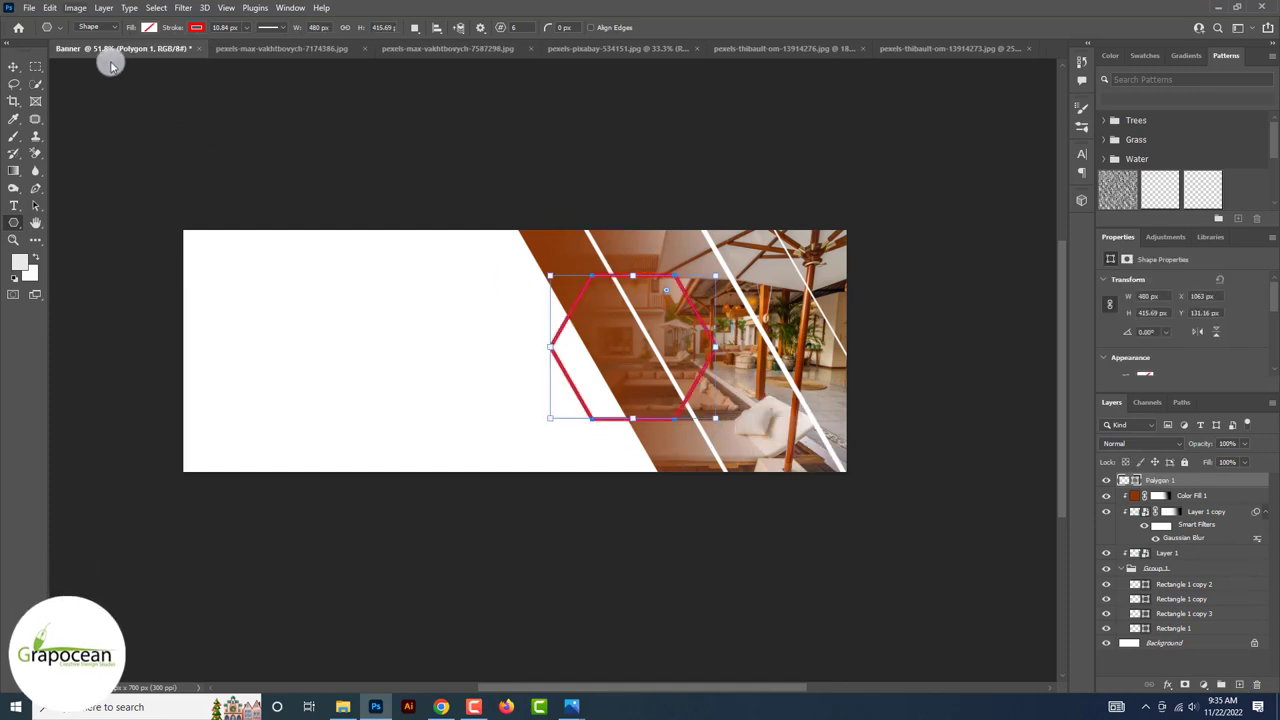
Give the hexagon no outline and a beige fill.
left_click(47, 26)
left_click(47, 26)
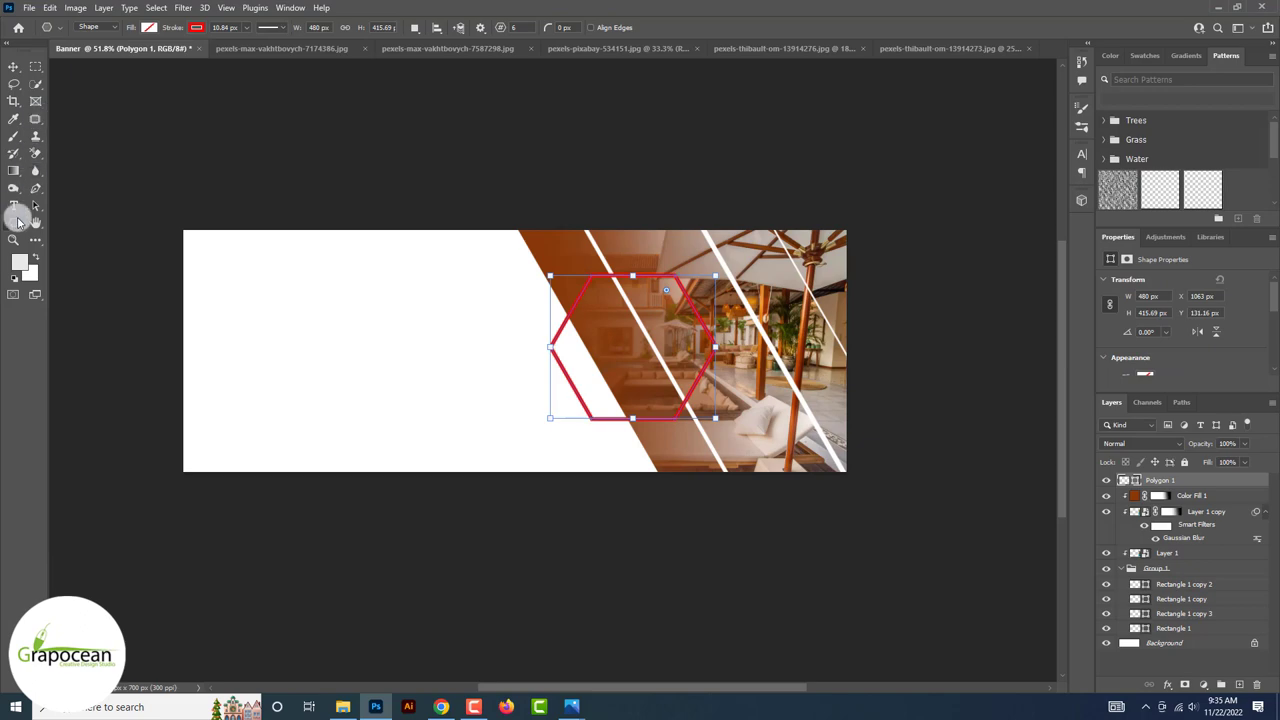
left_click(198, 28)
left_click(126, 53)
left_click(149, 28)
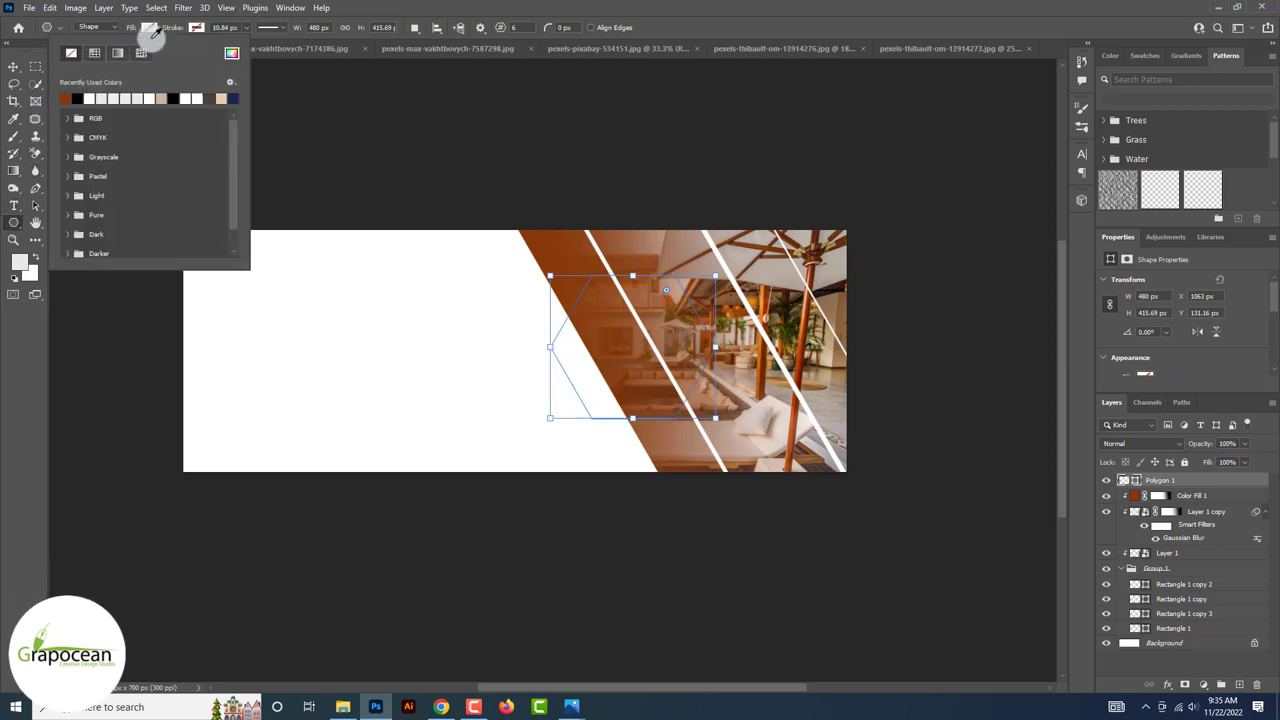
left_click(165, 100)
key("Return")
Unlock the dusk villa photo's Background layer and drag it into the Banner document.
left_click(371, 48)
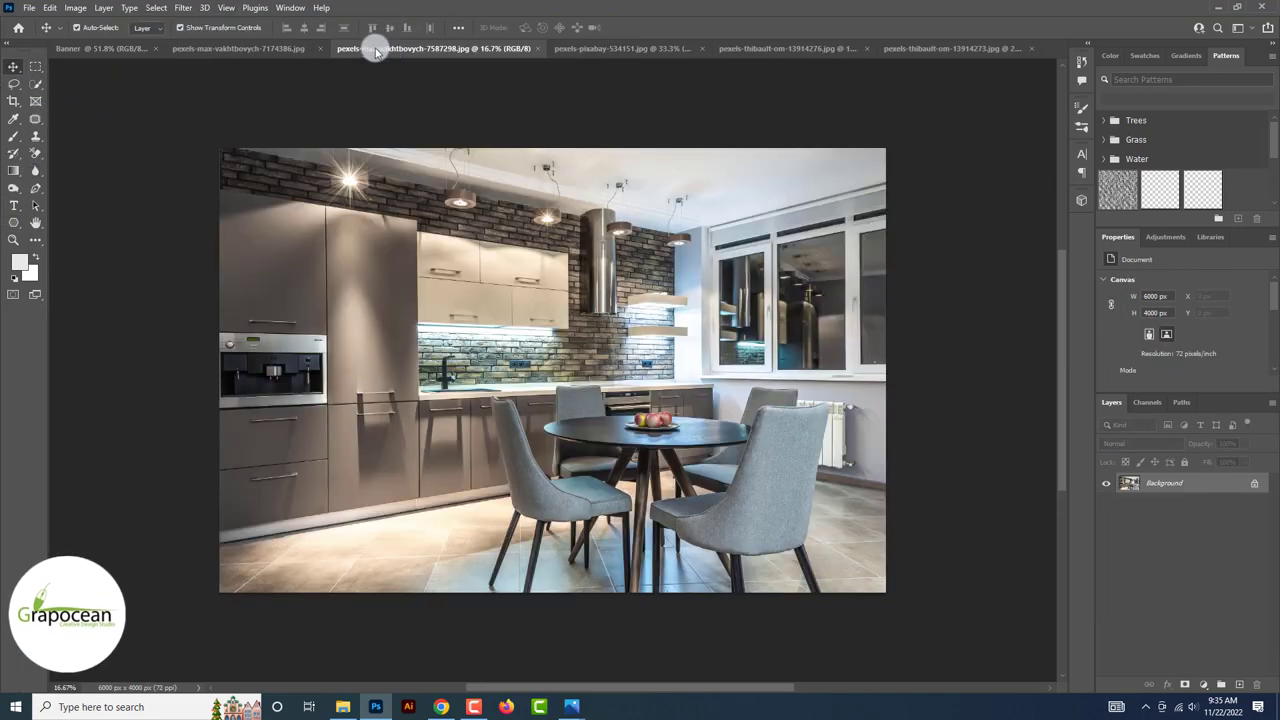
left_click(245, 50)
left_click(1257, 490)
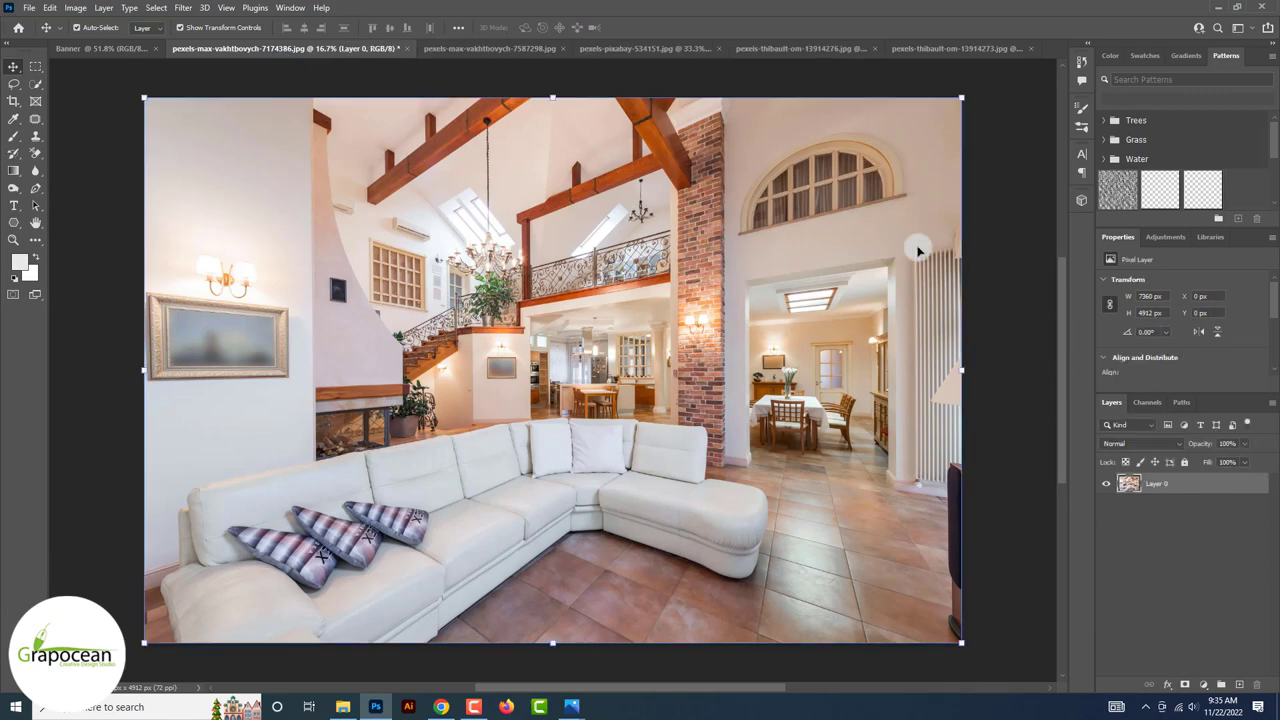
left_click(634, 46)
left_click(779, 48)
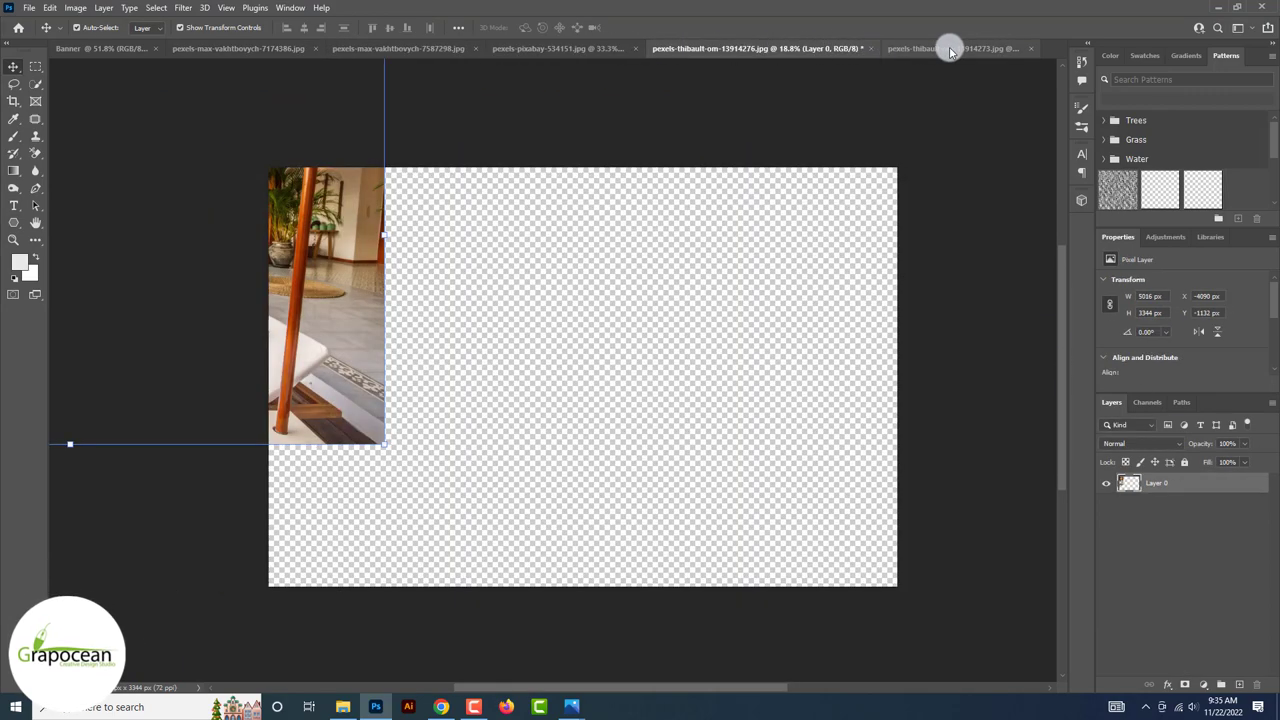
left_click(949, 48)
left_click(1253, 485)
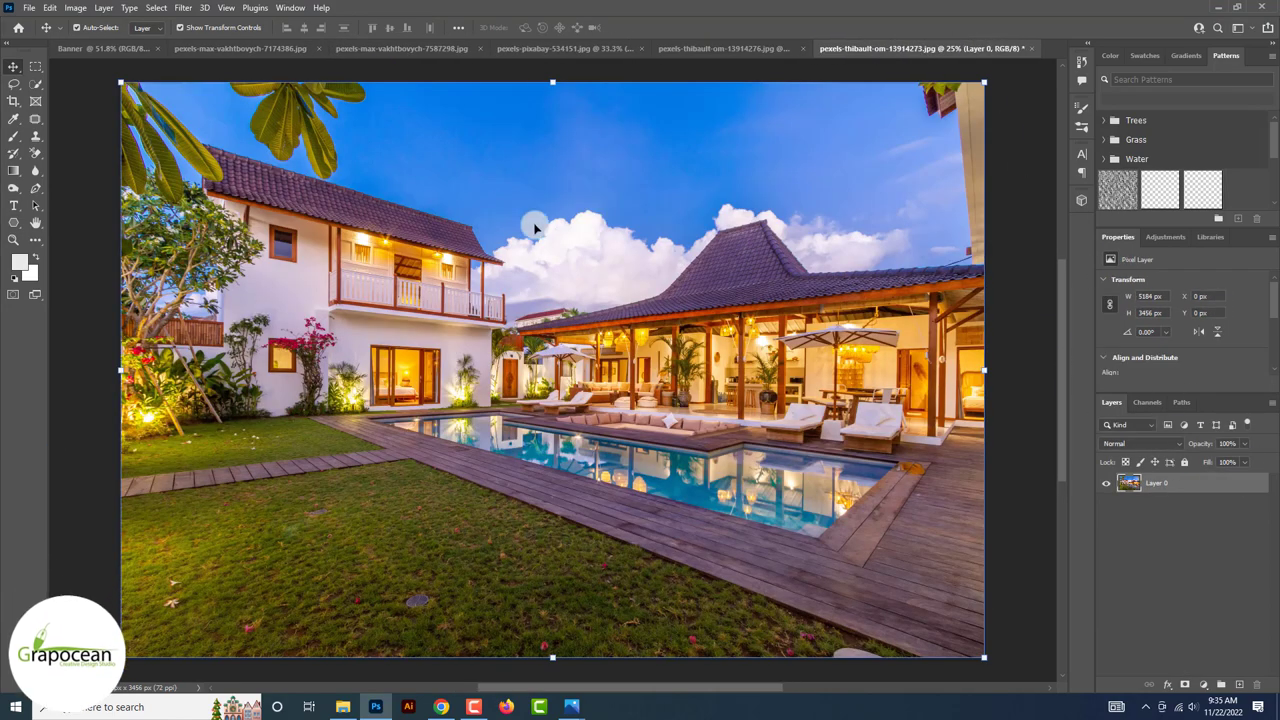
left_click_drag(535, 229, 659, 383)
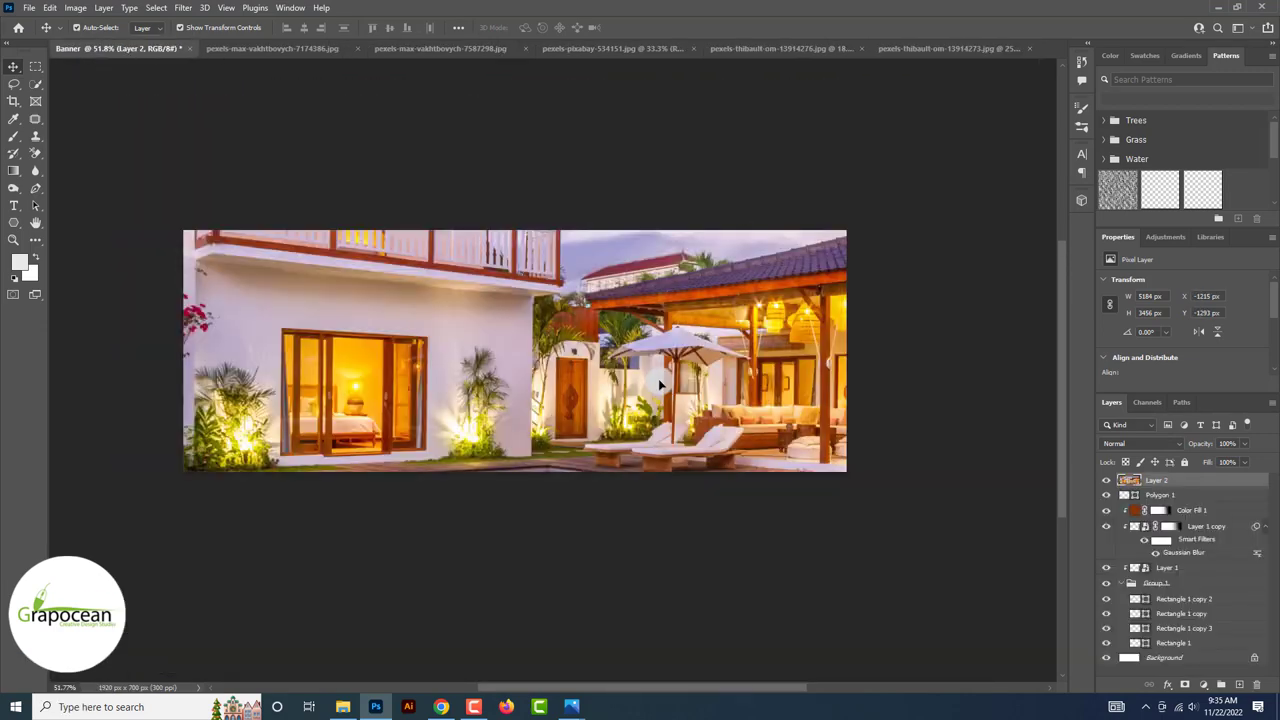
Convert the new villa photo layer (Layer 2) to a smart object.
scroll(659, 382, "down", 3)
scroll(659, 382, "down", 3)
right_click(1200, 481)
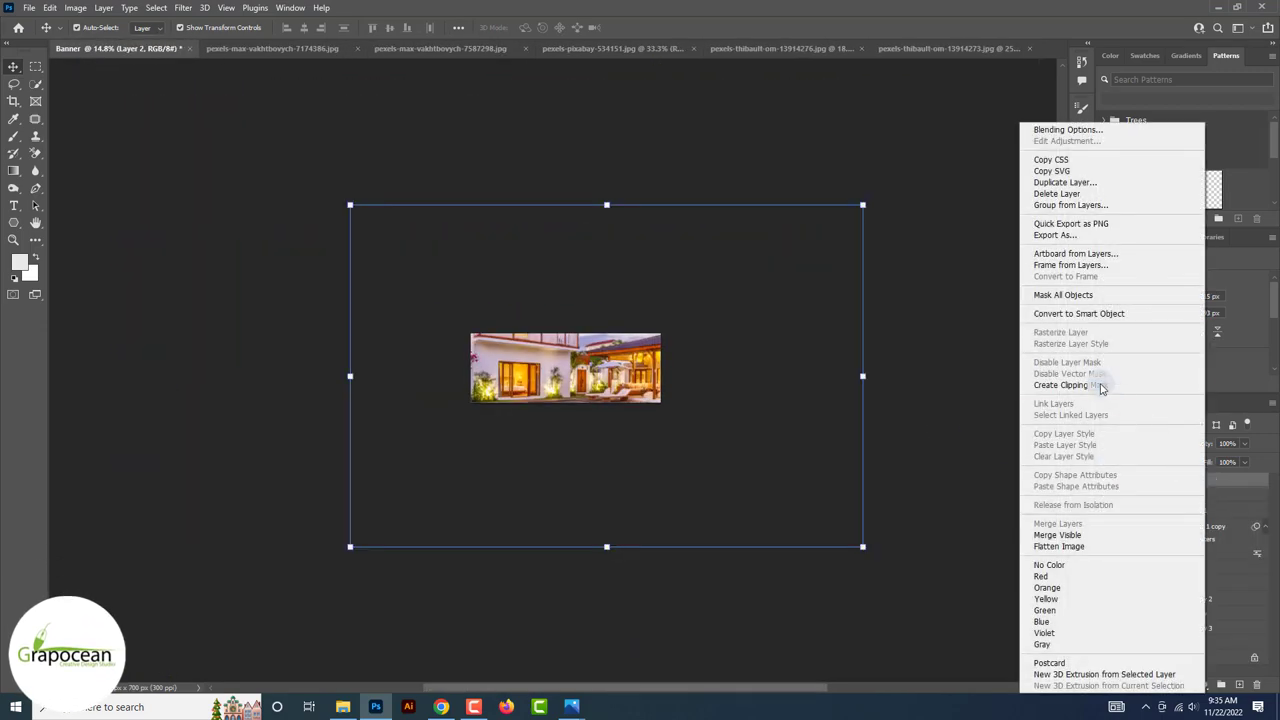
left_click(1099, 385)
key("ctrl+z")
right_click(1229, 483)
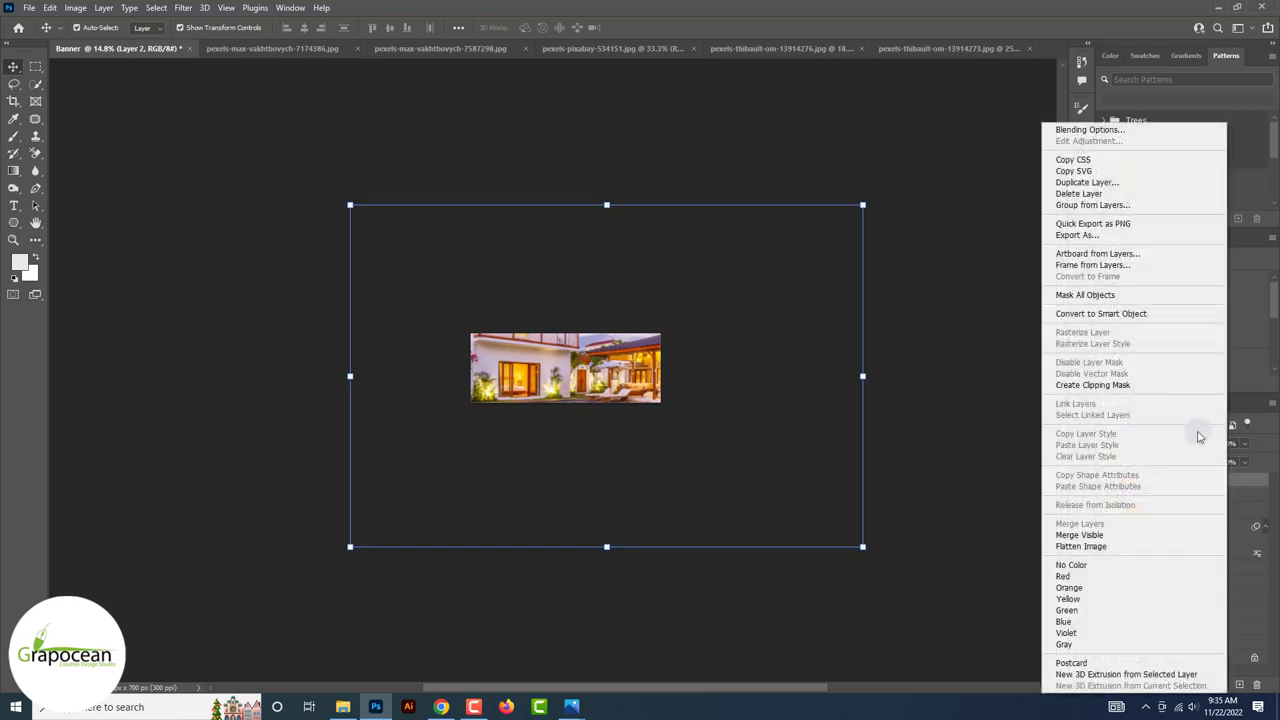
left_click(1127, 313)
Clip the villa photo into the hexagon and shrink it to fit.
right_click(1180, 483)
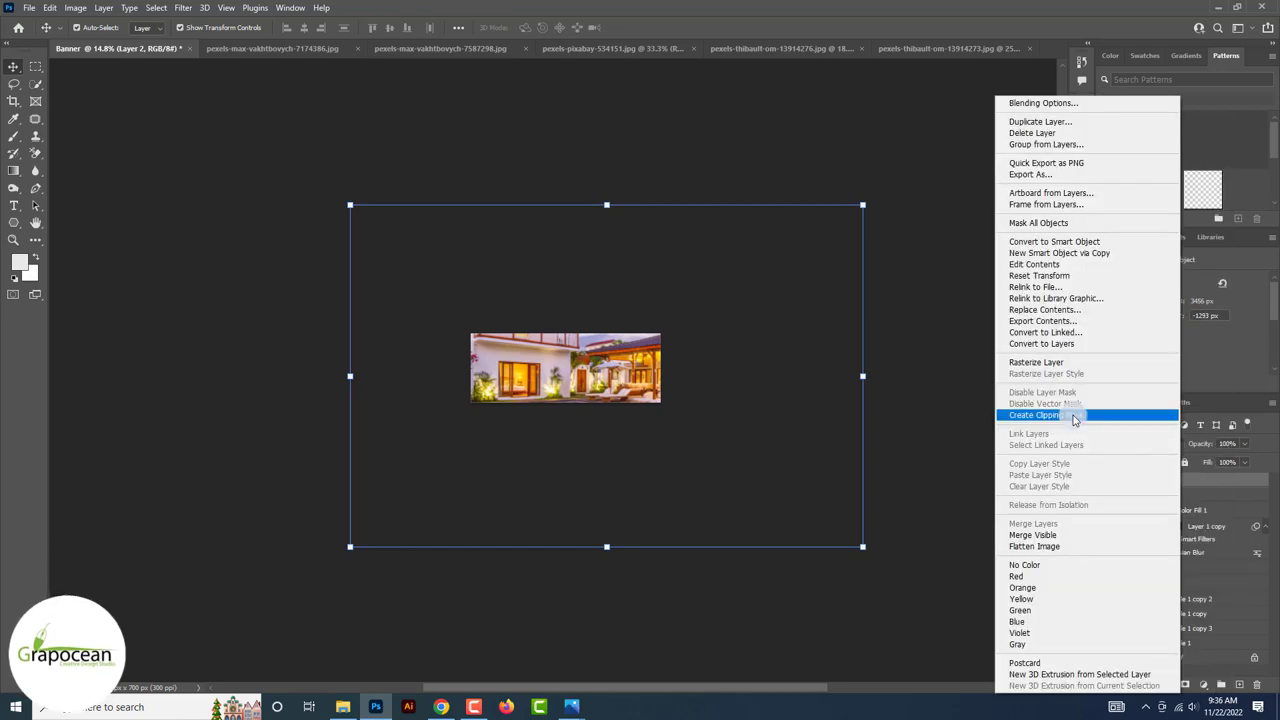
left_click(1162, 410)
left_click_drag(845, 540, 611, 491)
scroll(620, 494, "up", 3)
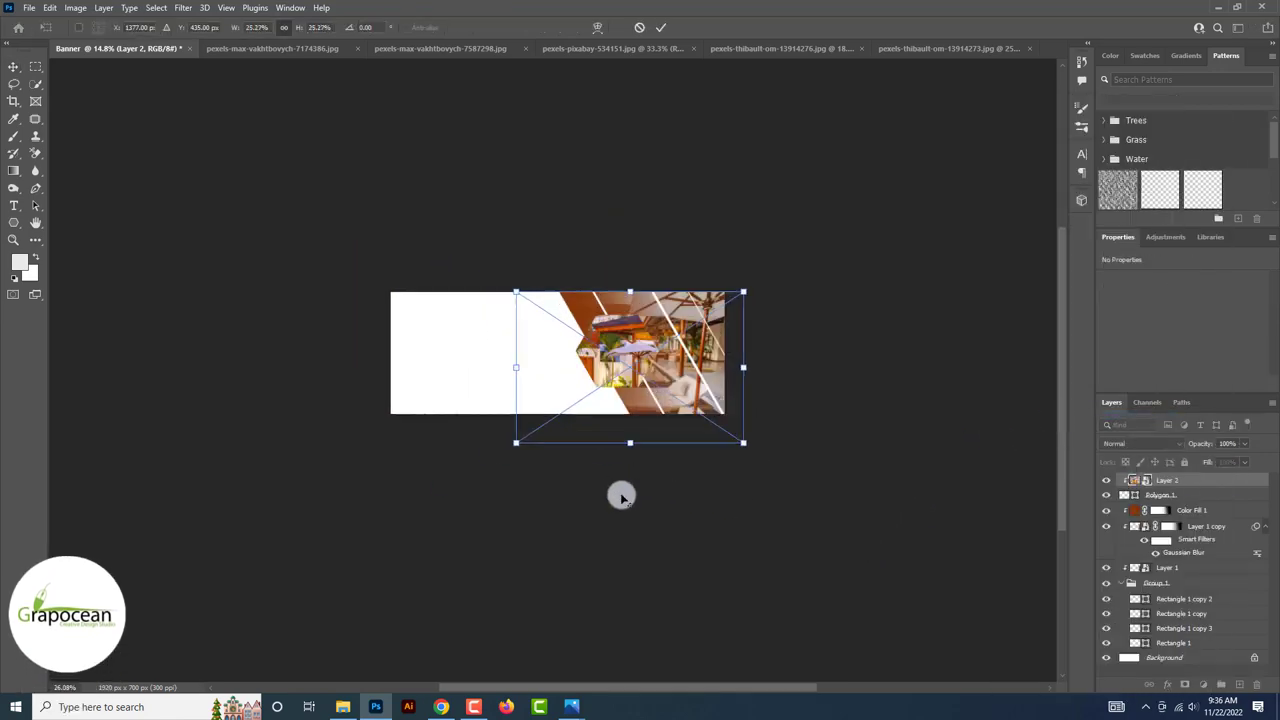
scroll(785, 493, "up", 3)
mouse_move(841, 484)
left_mouse_down()
mouse_move(778, 450)
mouse_move(788, 456)
left_mouse_up()
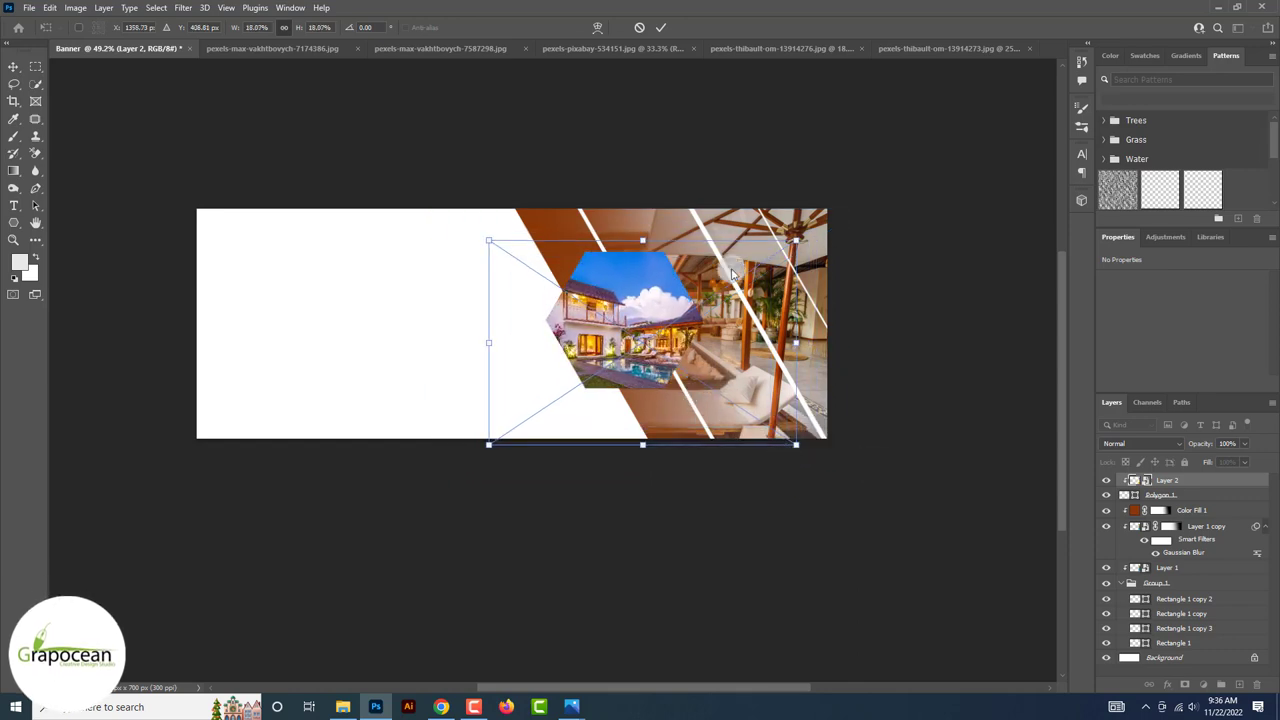
Enlarge the Polygon 1 hexagon frame and open its Blending Options.
left_click(1160, 495)
key("ctrl+t")
left_click_drag(699, 388, 730, 408)
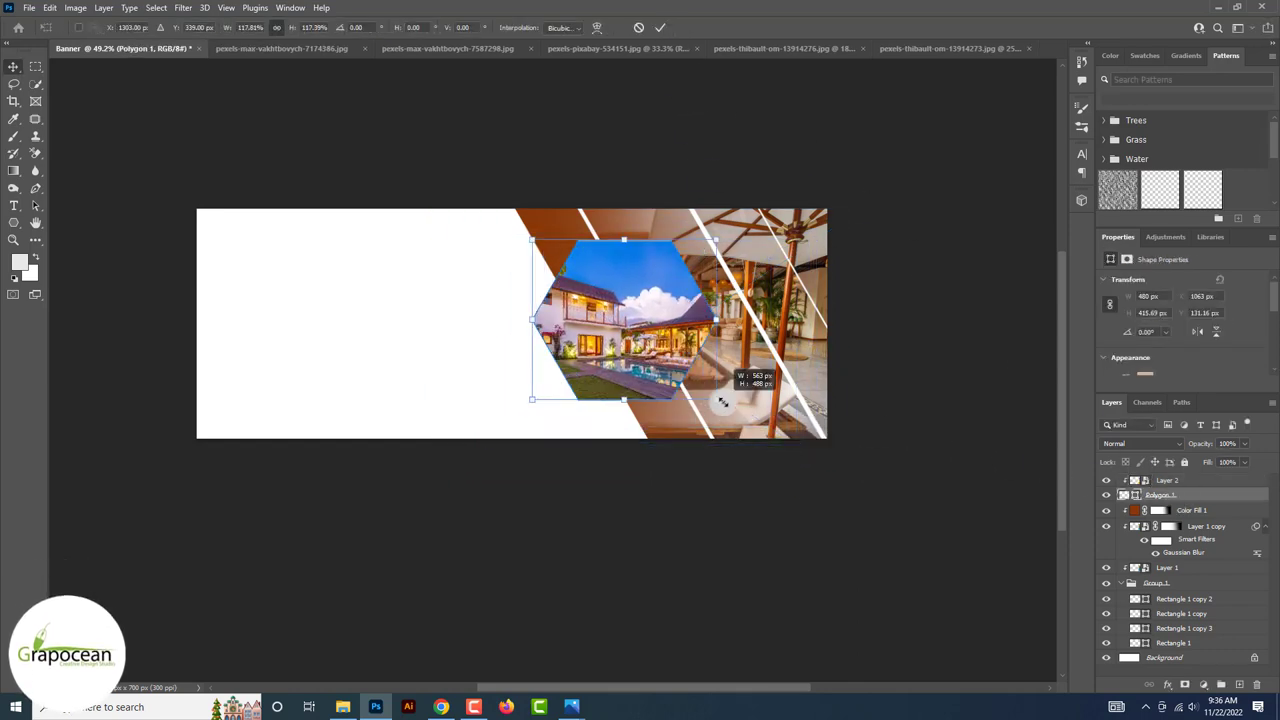
left_click(660, 27)
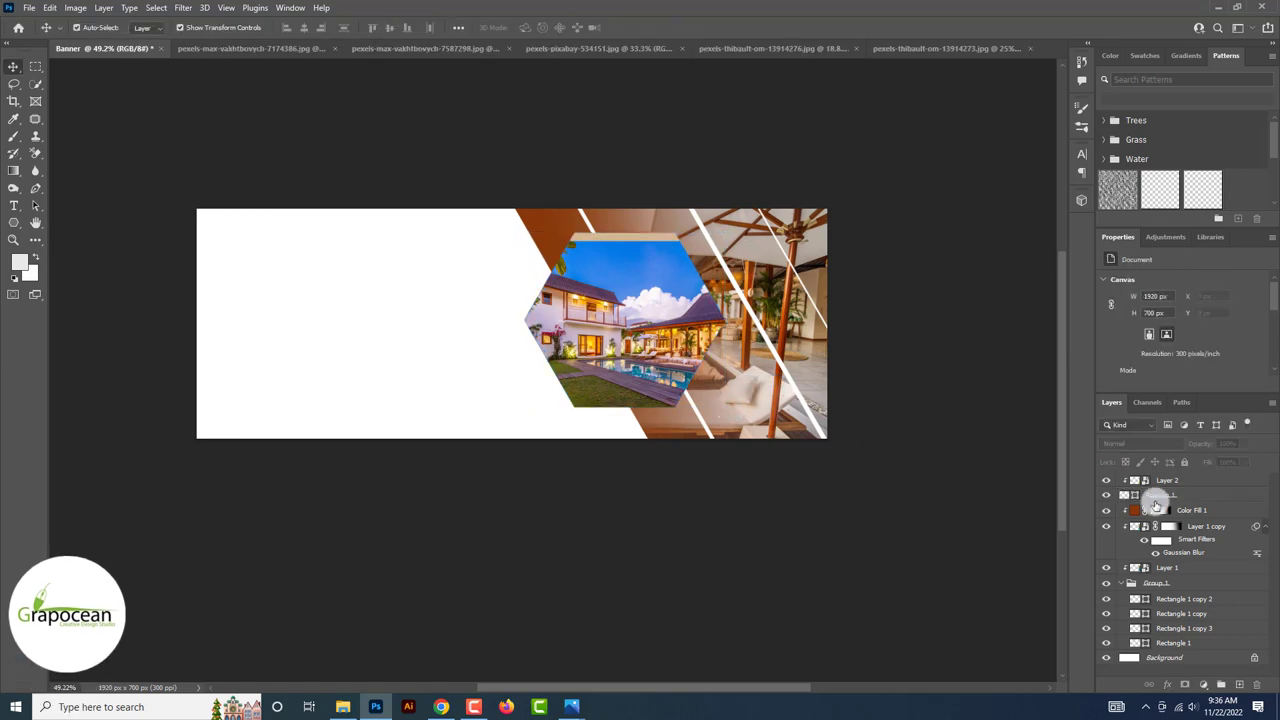
left_click(1193, 484)
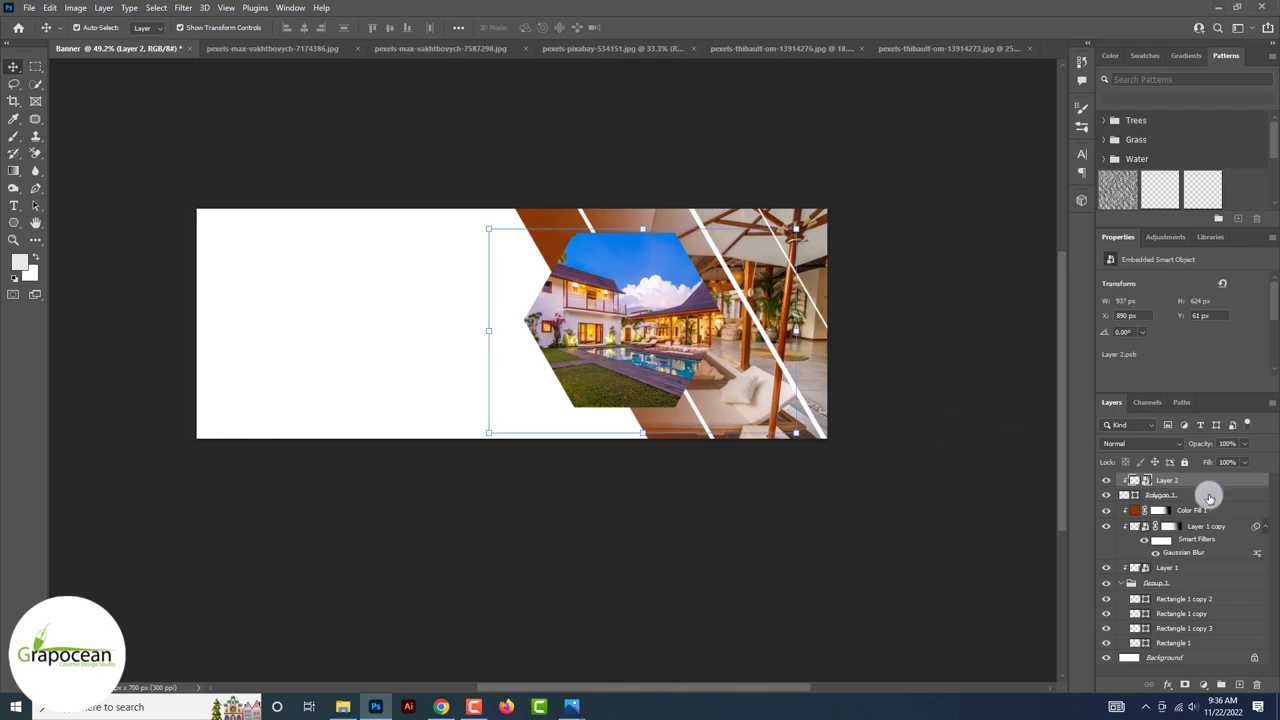
right_click(1190, 495)
left_click(1082, 130)
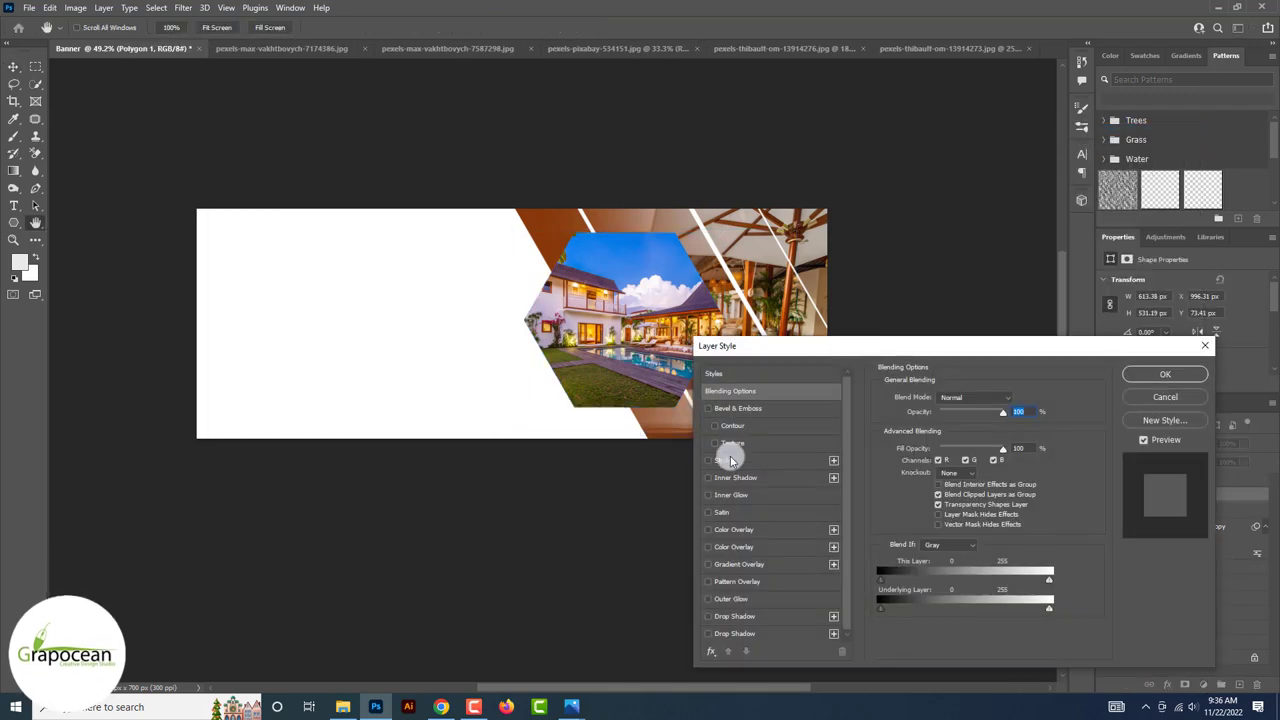
Add a white 7 px Inside stroke to Polygon 1.
left_click(730, 460)
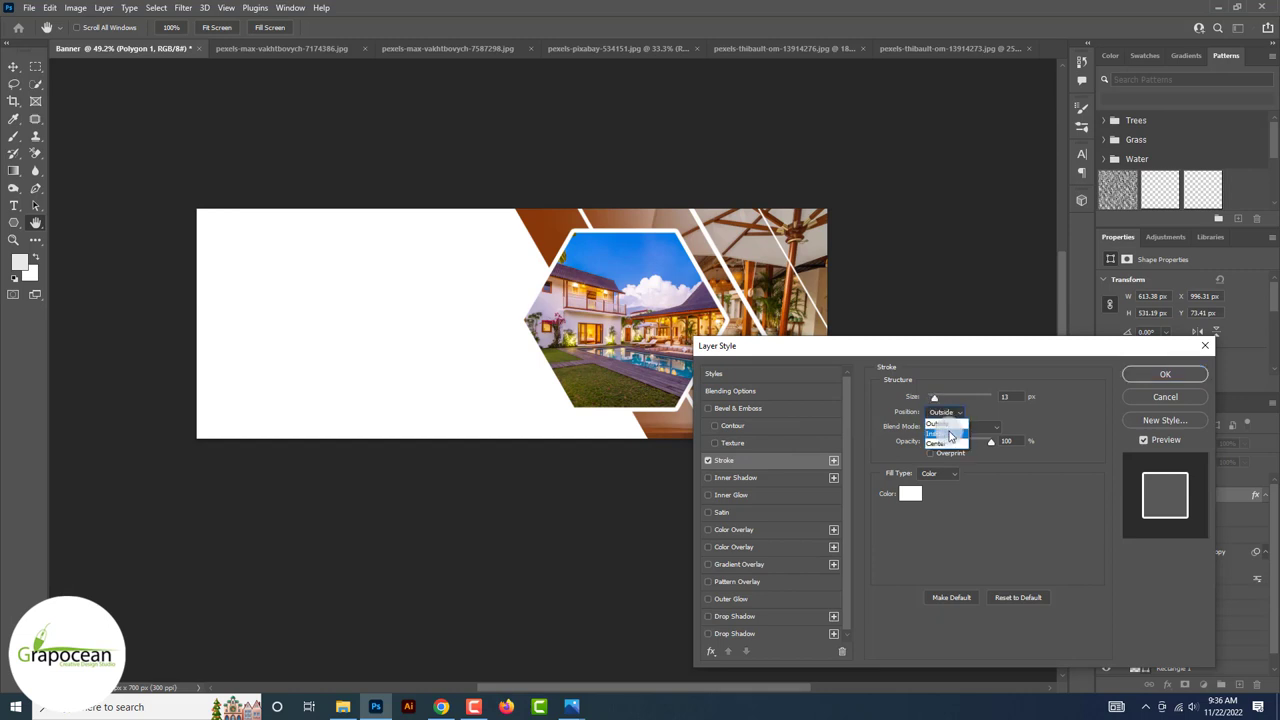
left_click(949, 435)
left_click_drag(936, 398, 933, 397)
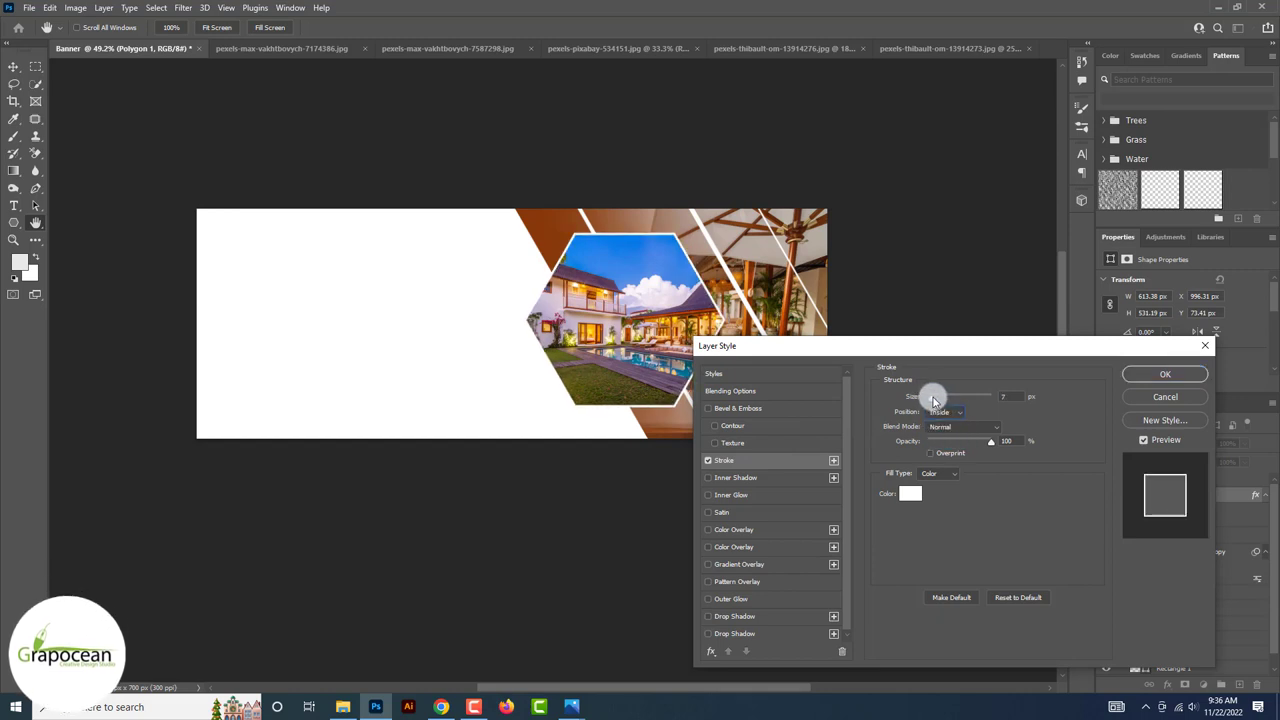
left_click(1160, 374)
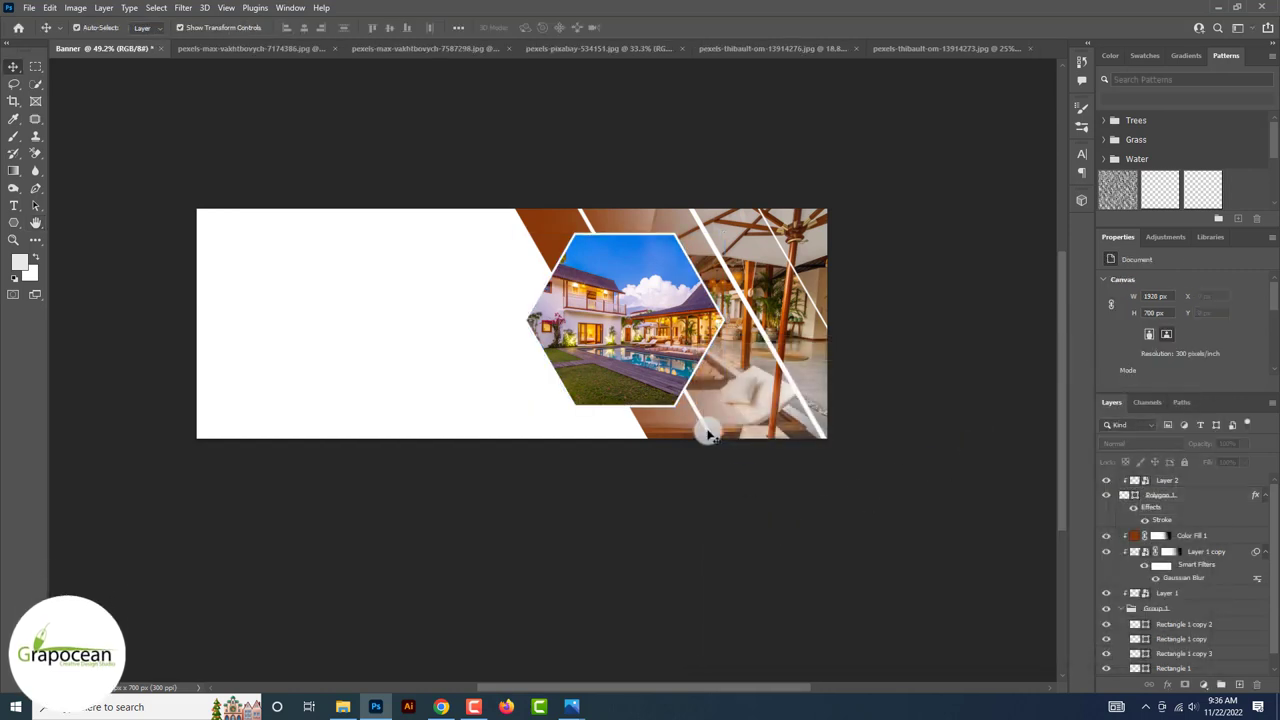
left_click(645, 350)
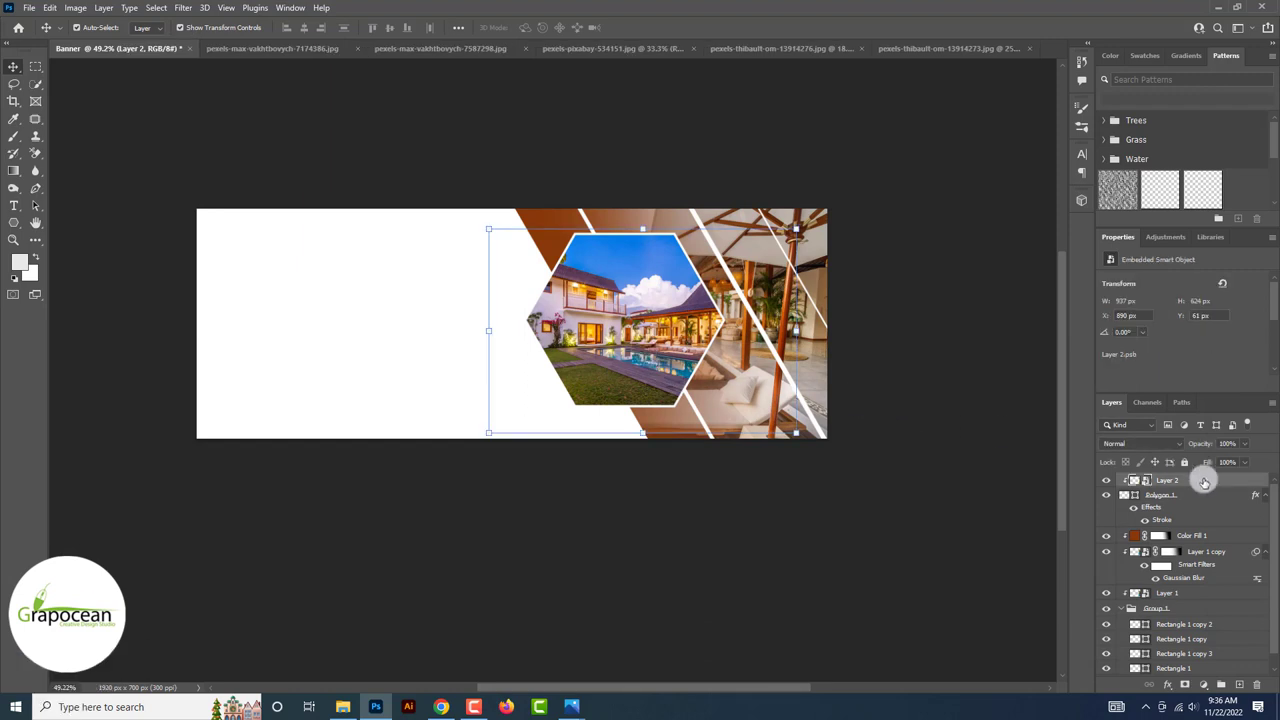
Move the villa photo down above Group 1, re-clip it, and enlarge it across the right strips.
mouse_move(1198, 480)
left_mouse_down()
mouse_move(1160, 586)
mouse_move(1166, 480)
left_mouse_up()
right_click(1186, 603)
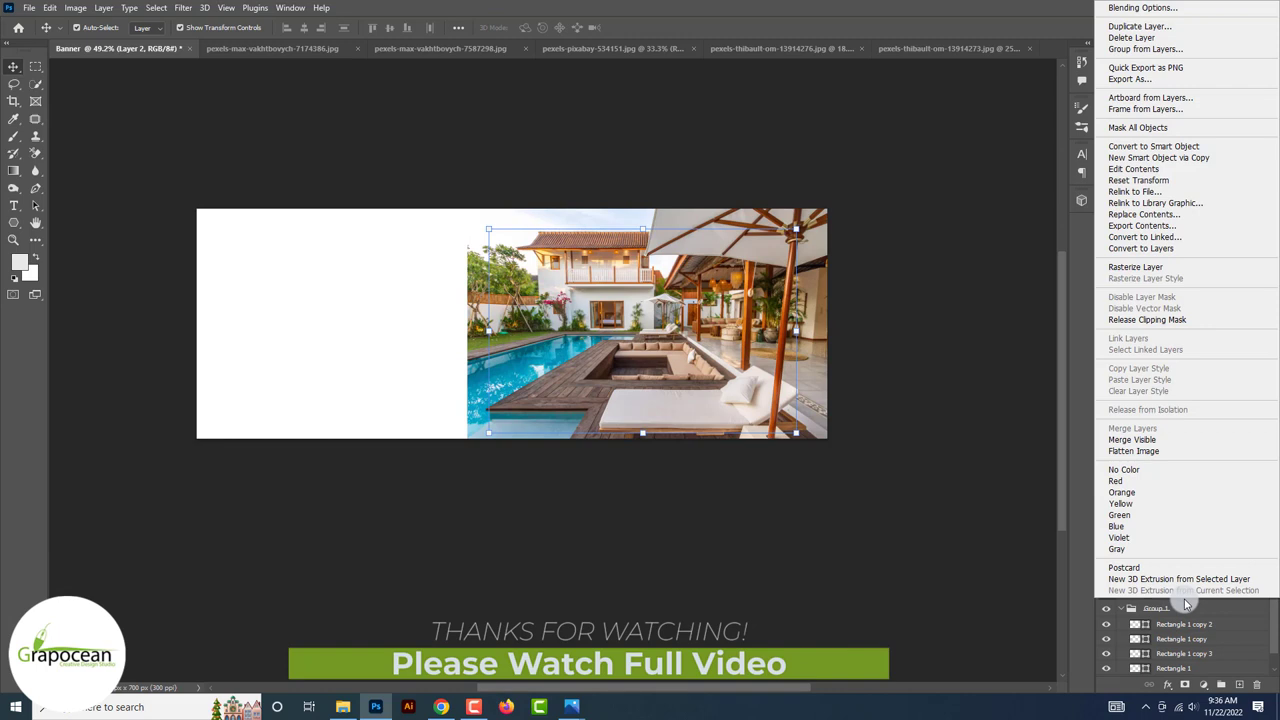
left_click(1165, 320)
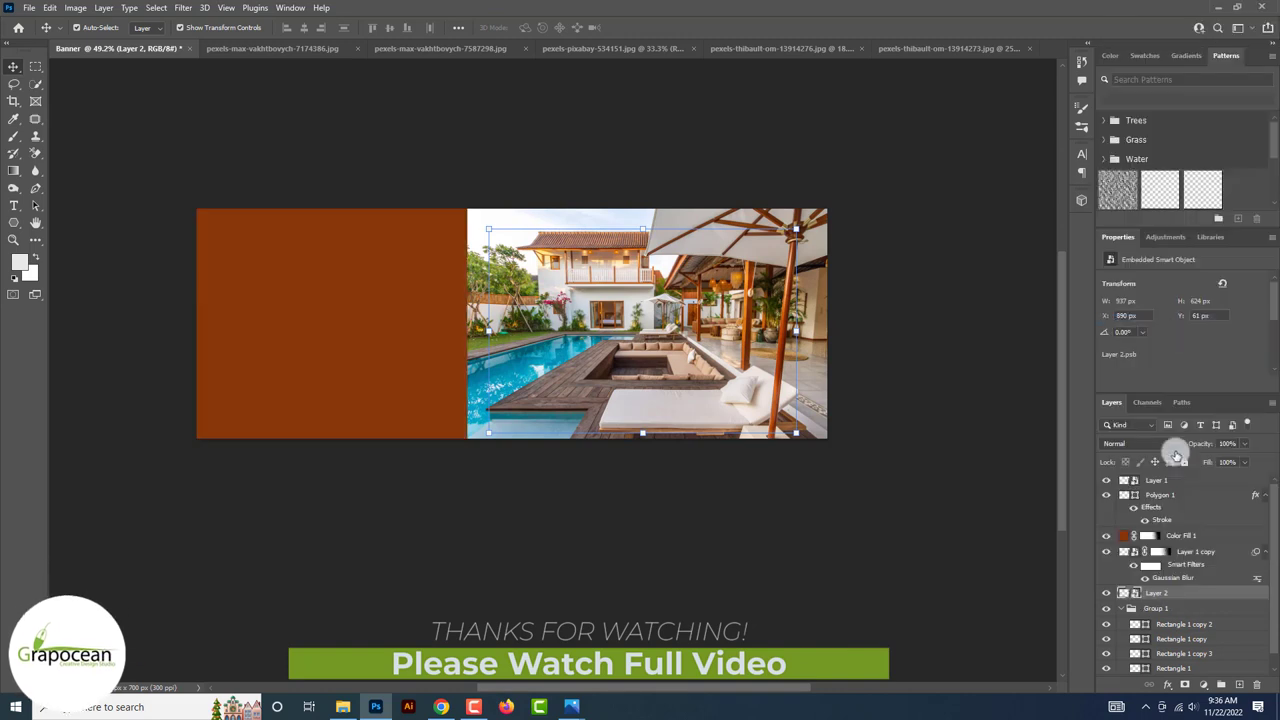
right_click(1172, 592)
left_click(1065, 415)
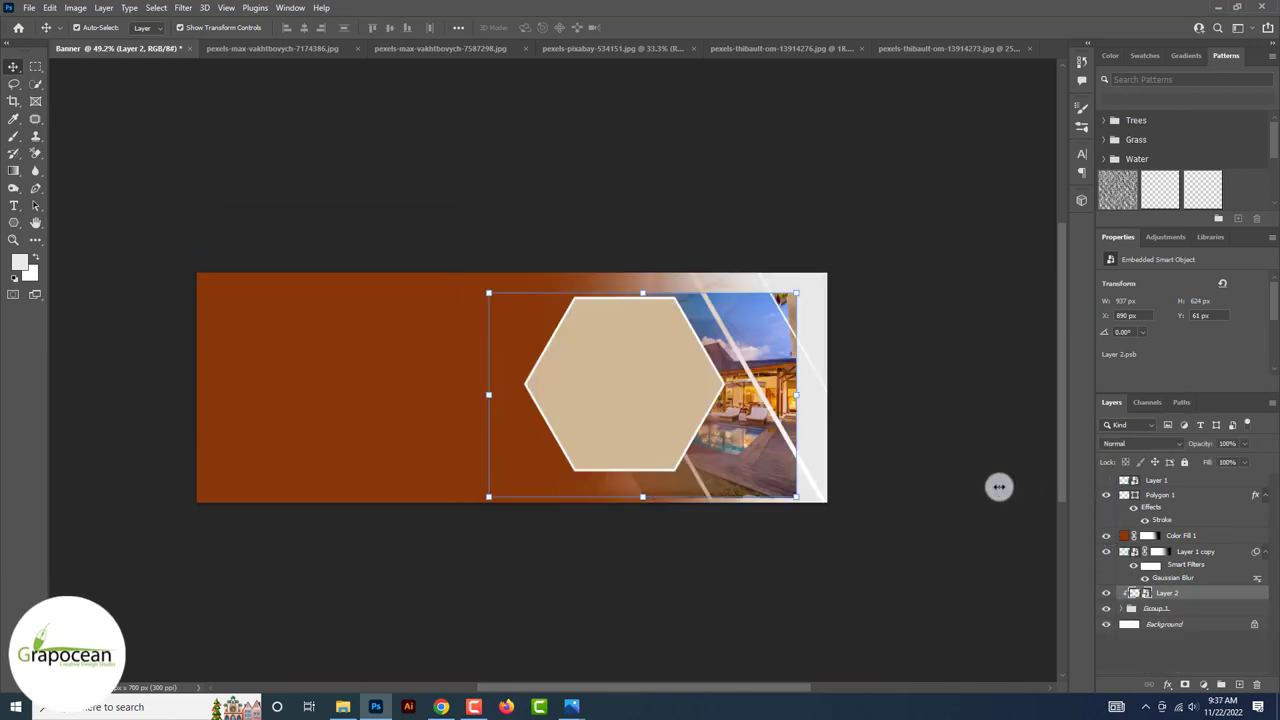
left_click_drag(798, 496, 860, 520)
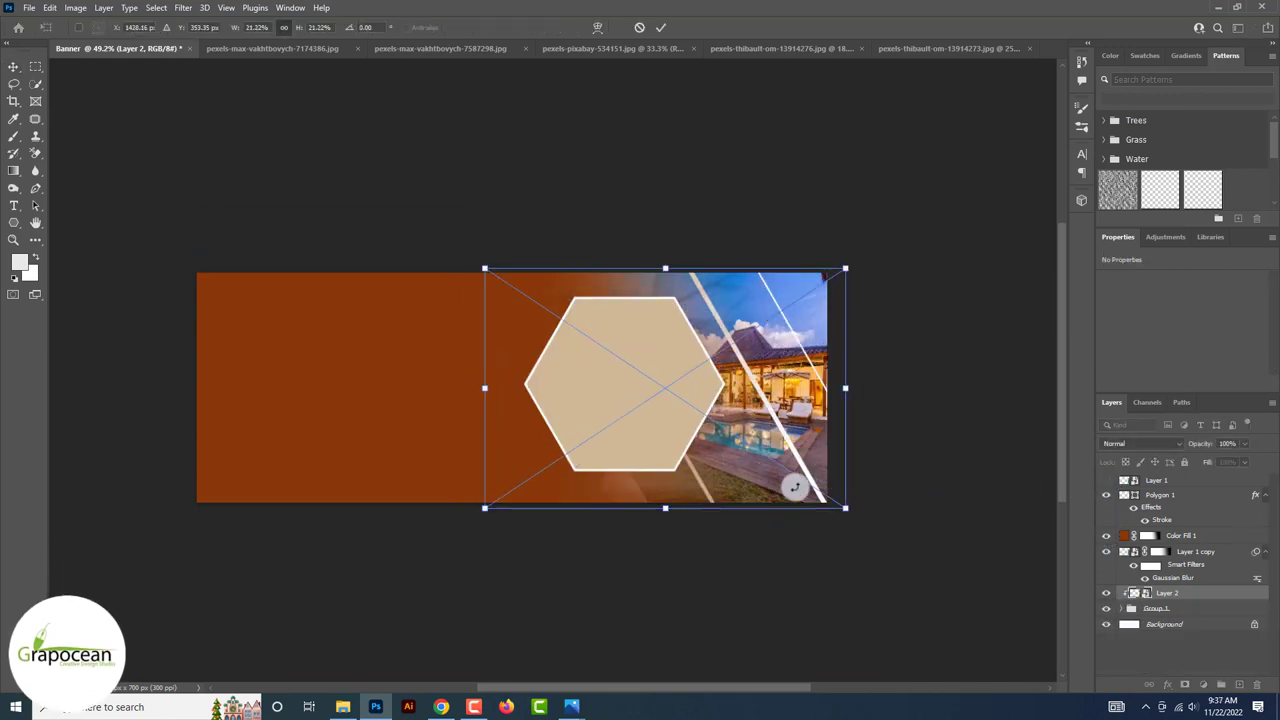
Clip Color Fill 1 and move it below the blurred Layer 1 copy.
left_click(1173, 537)
right_click(1190, 534)
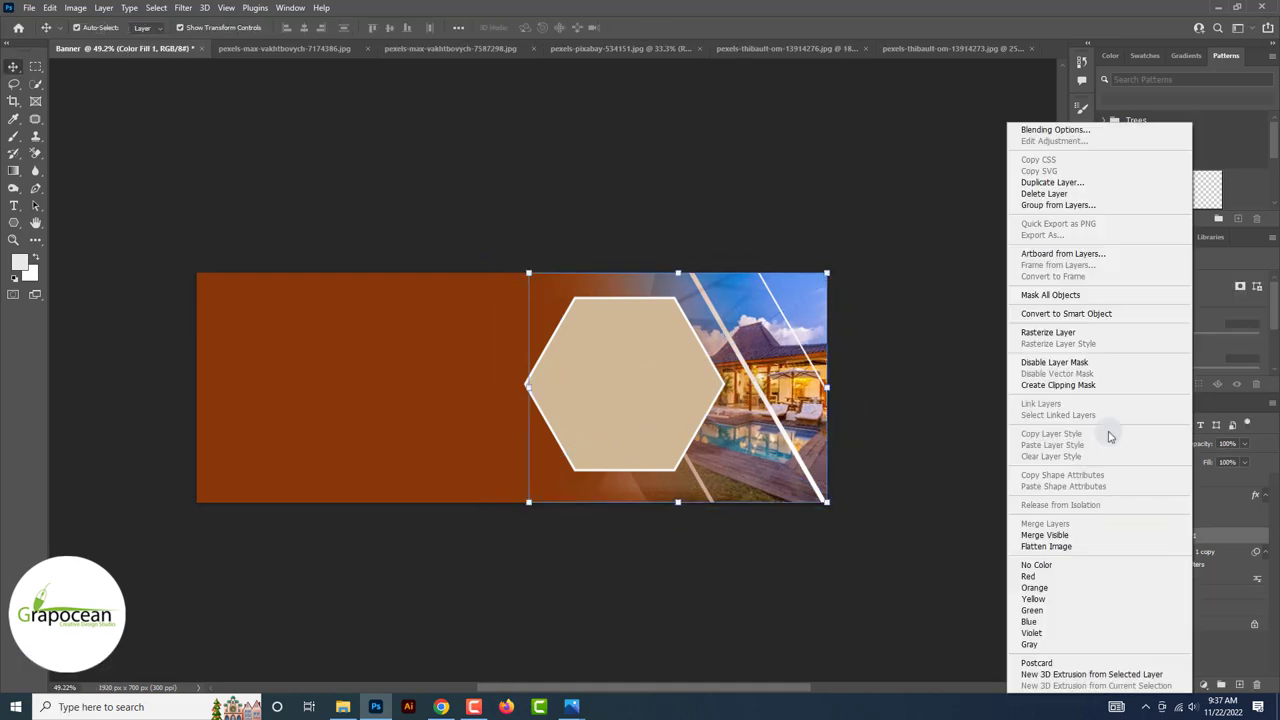
left_click(1072, 389)
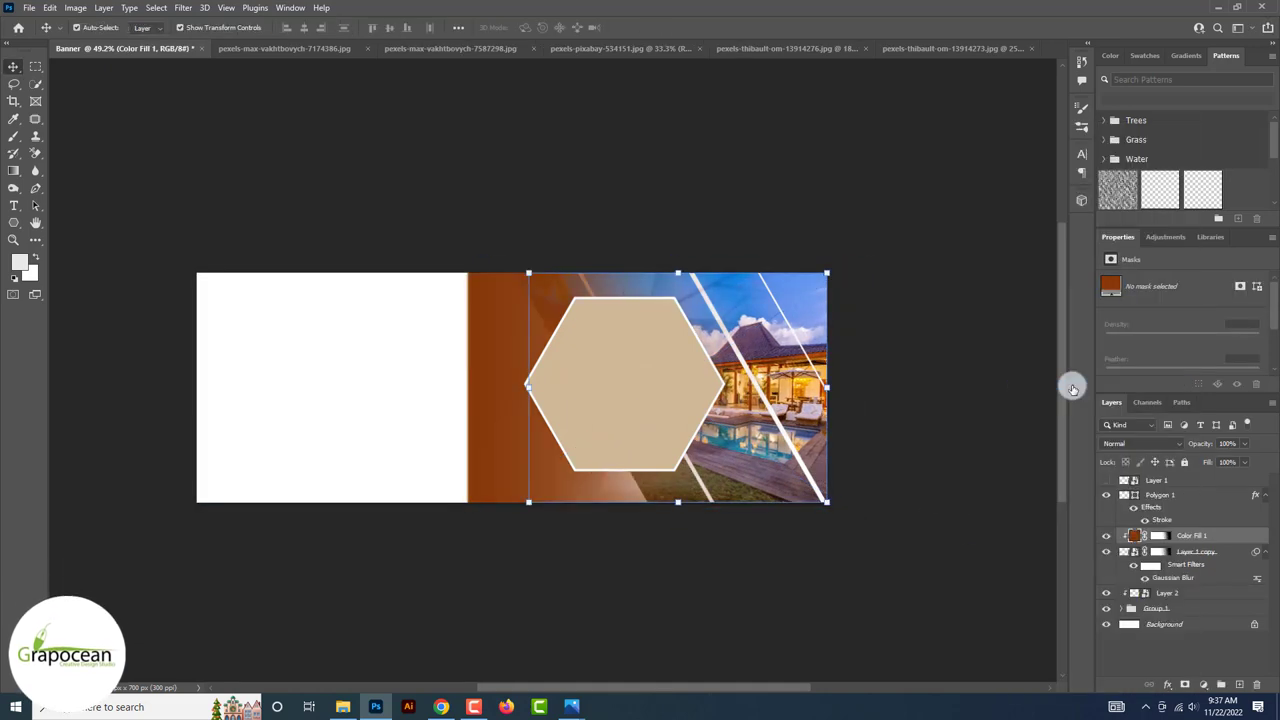
left_click(1197, 554)
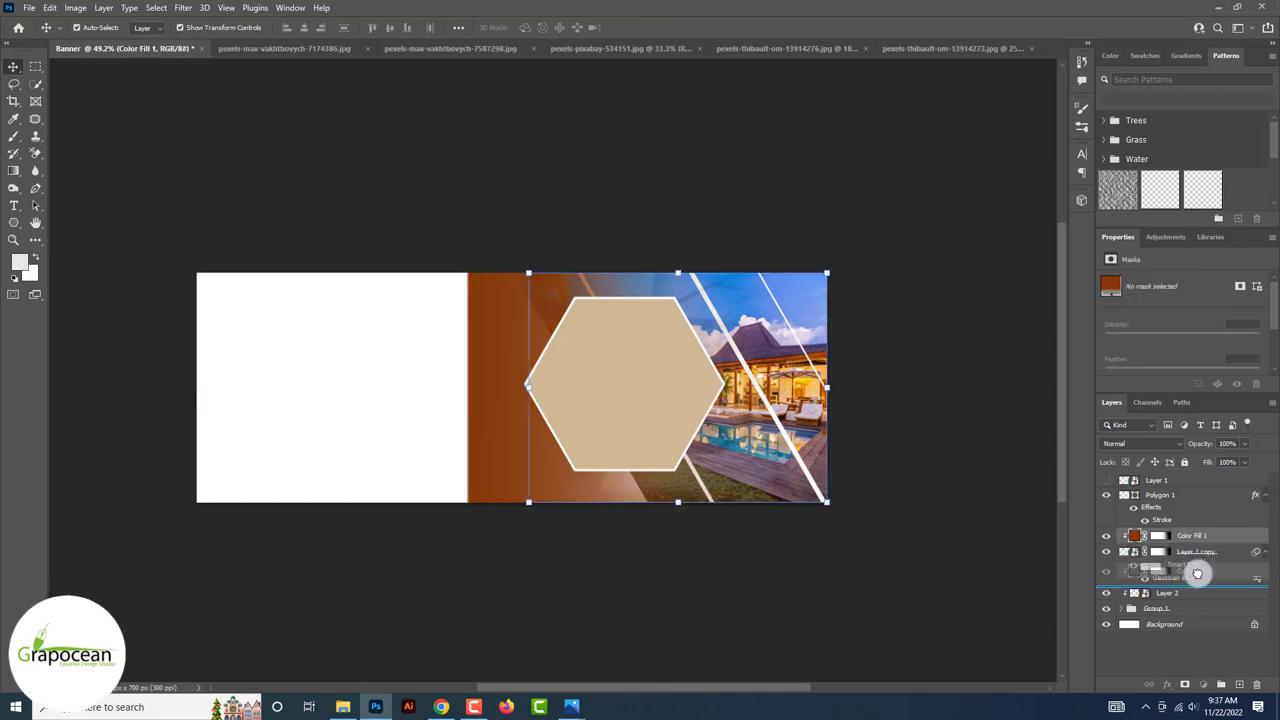
left_click_drag(1190, 544, 1195, 575)
right_click(1197, 575)
left_click(1150, 265)
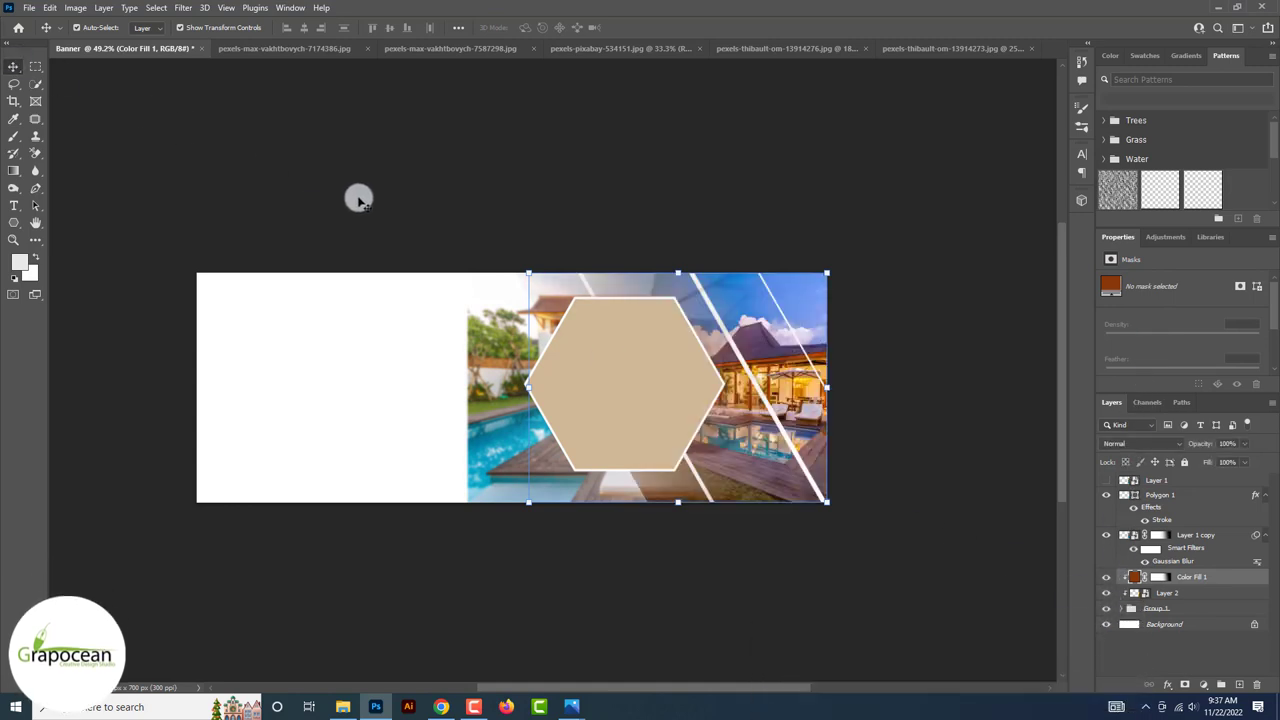
left_click_drag(508, 448, 500, 428)
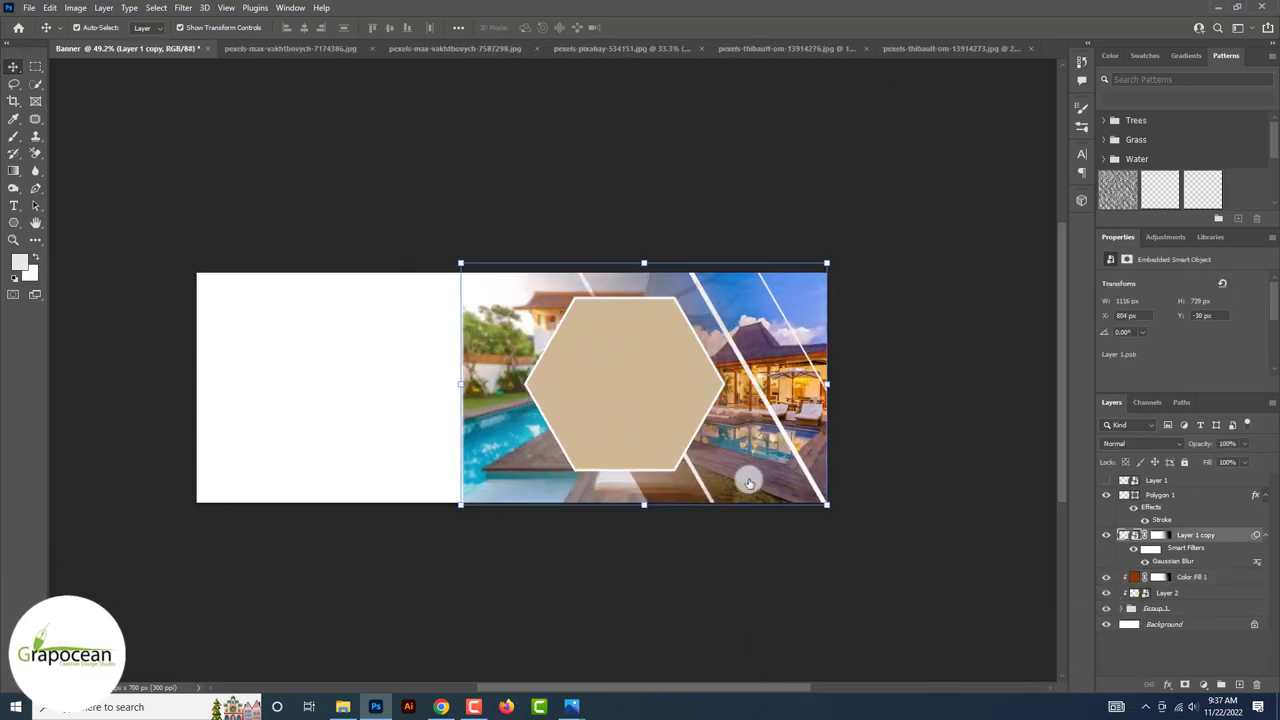
Delete the pool photo's mask, restack and clip both pool photos, and hide Layer 1.
right_click(1158, 535)
left_click(1175, 557)
mouse_move(1175, 550)
left_mouse_down()
mouse_move(1188, 475)
mouse_move(1168, 508)
mouse_move(1166, 480)
left_mouse_up()
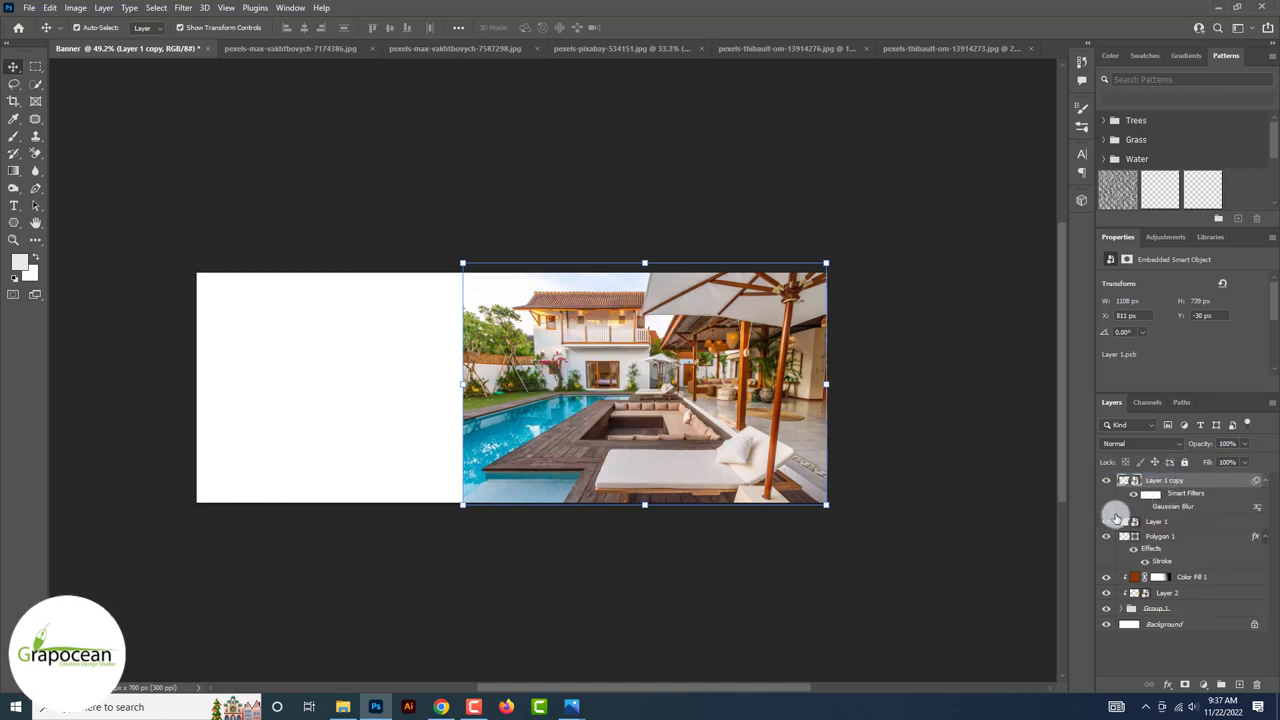
right_click(1176, 485)
left_click(1054, 416)
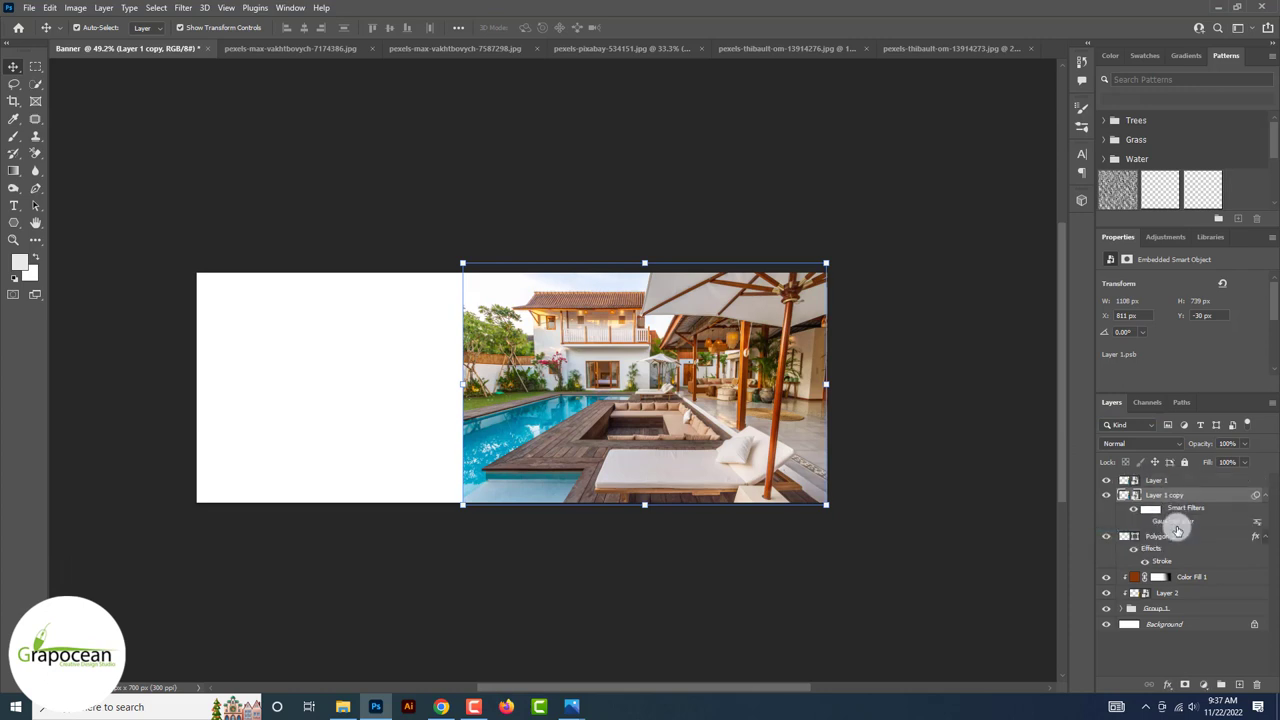
left_click_drag(1177, 509, 1180, 491)
right_click(1180, 491)
left_click(1076, 416)
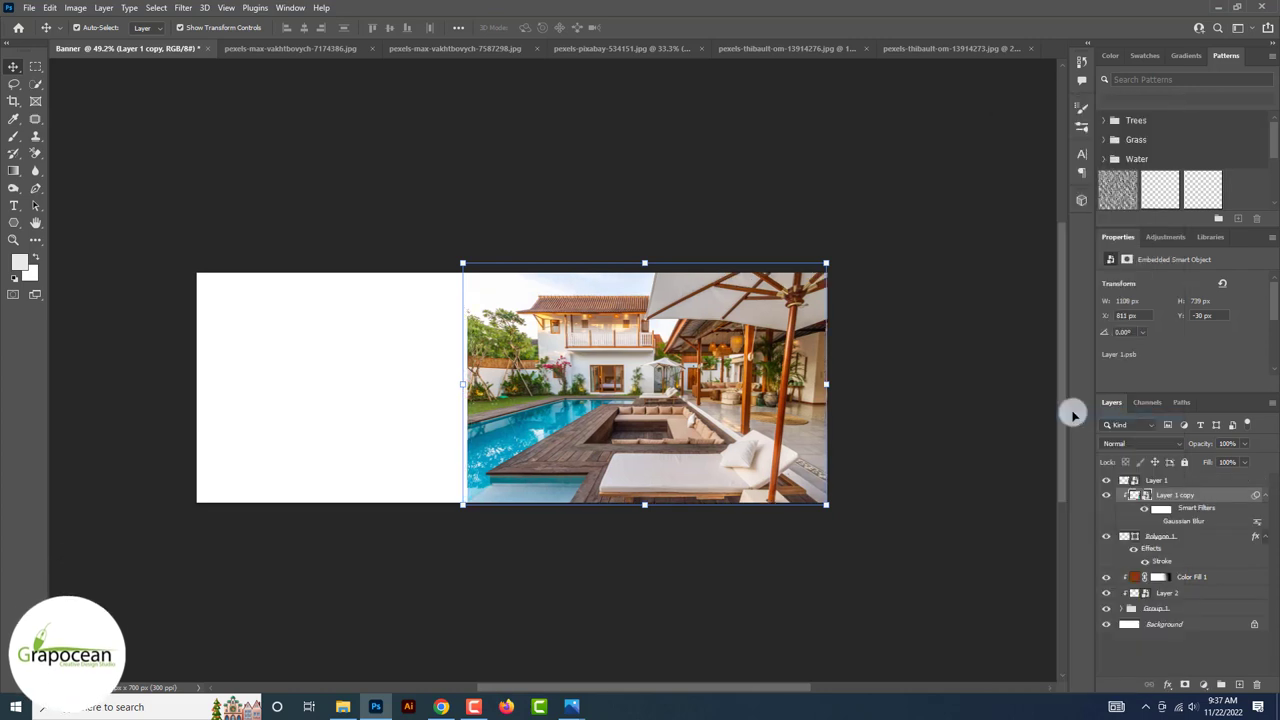
left_click(1105, 480)
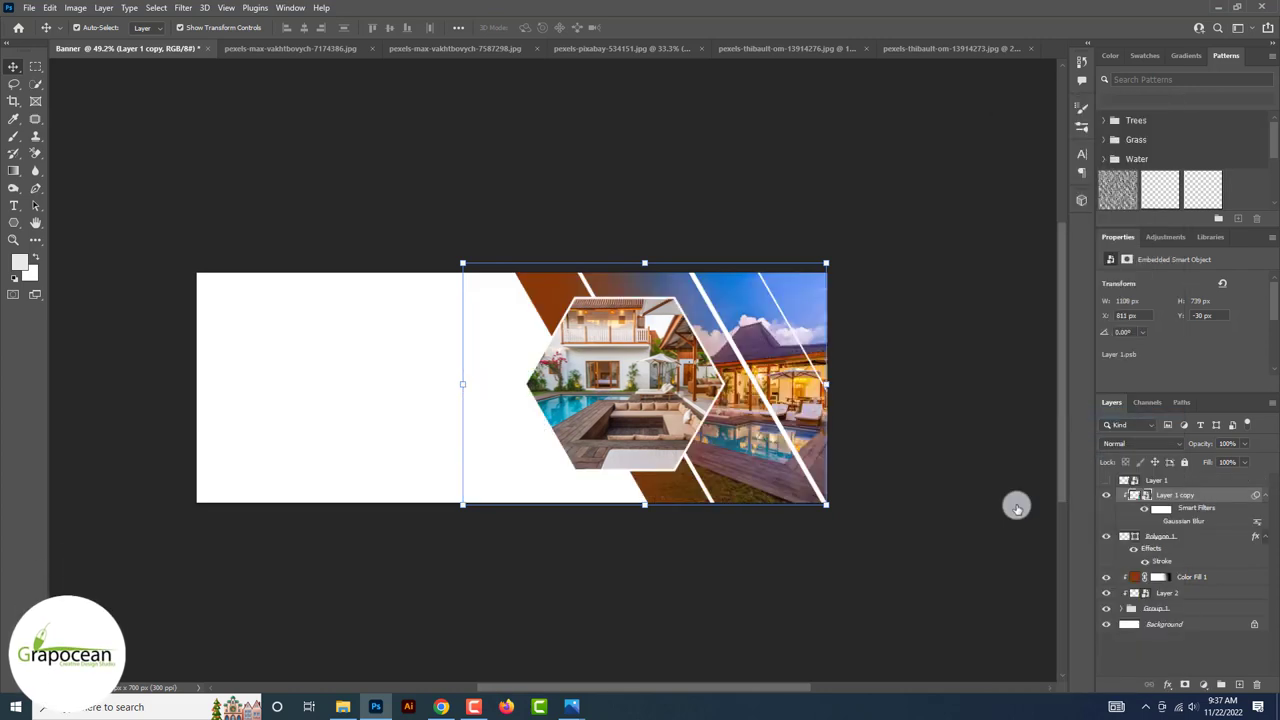
Zoom out to the whole banner and select the orange Color Fill 1 layer.
left_click(740, 587)
key("ctrl+plus")
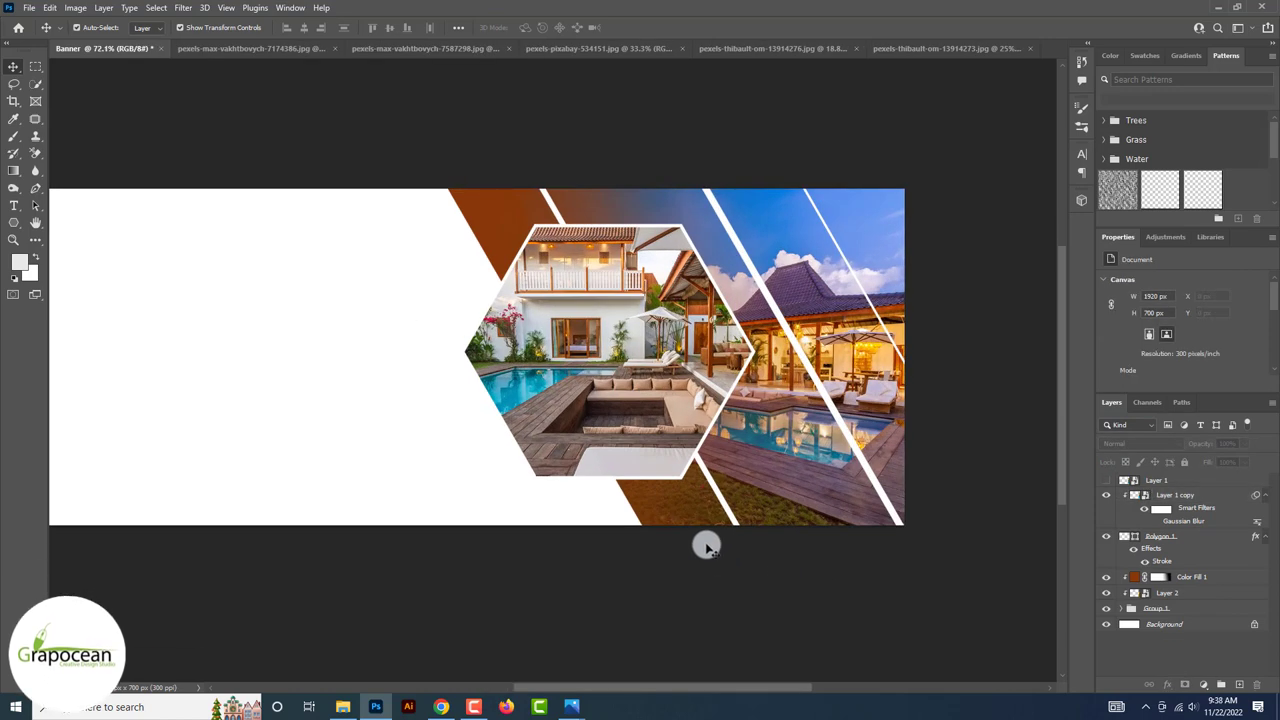
key("ctrl+minus")
left_click(851, 274)
left_click(625, 276)
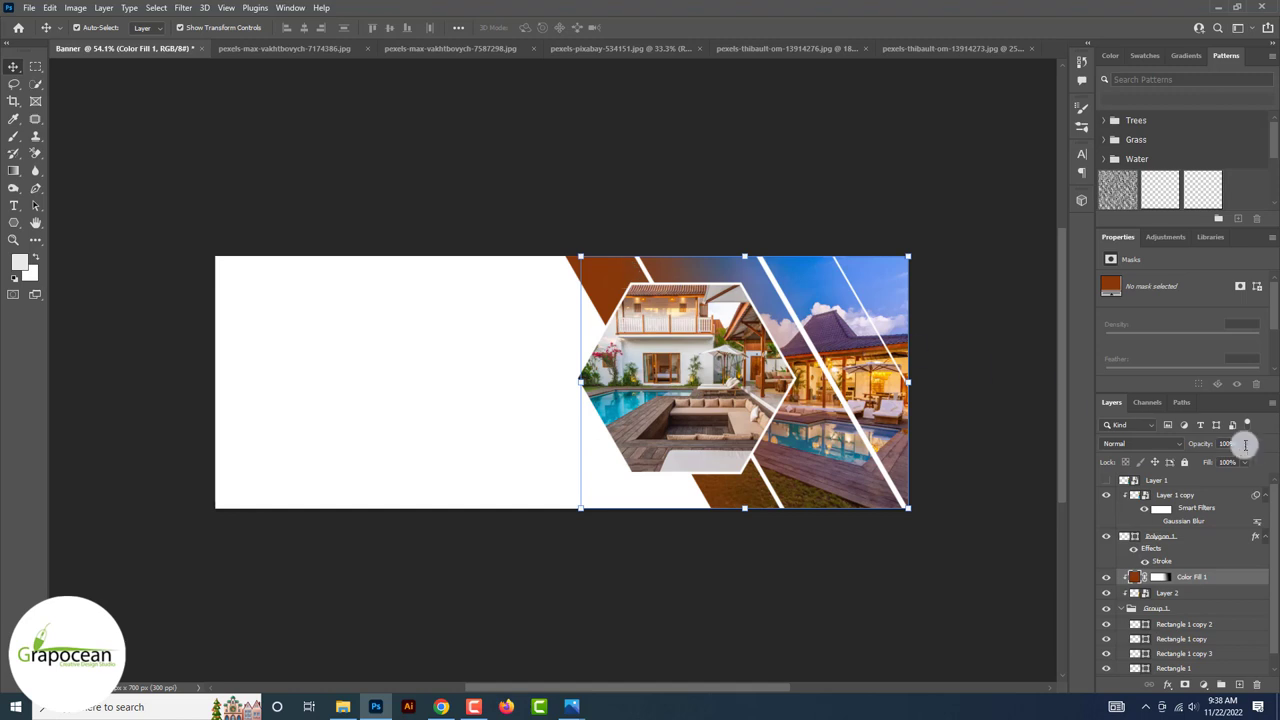
Lower Color Fill 1's opacity and recolour it near-black #0f0c06.
left_click_drag(1208, 462, 1228, 459)
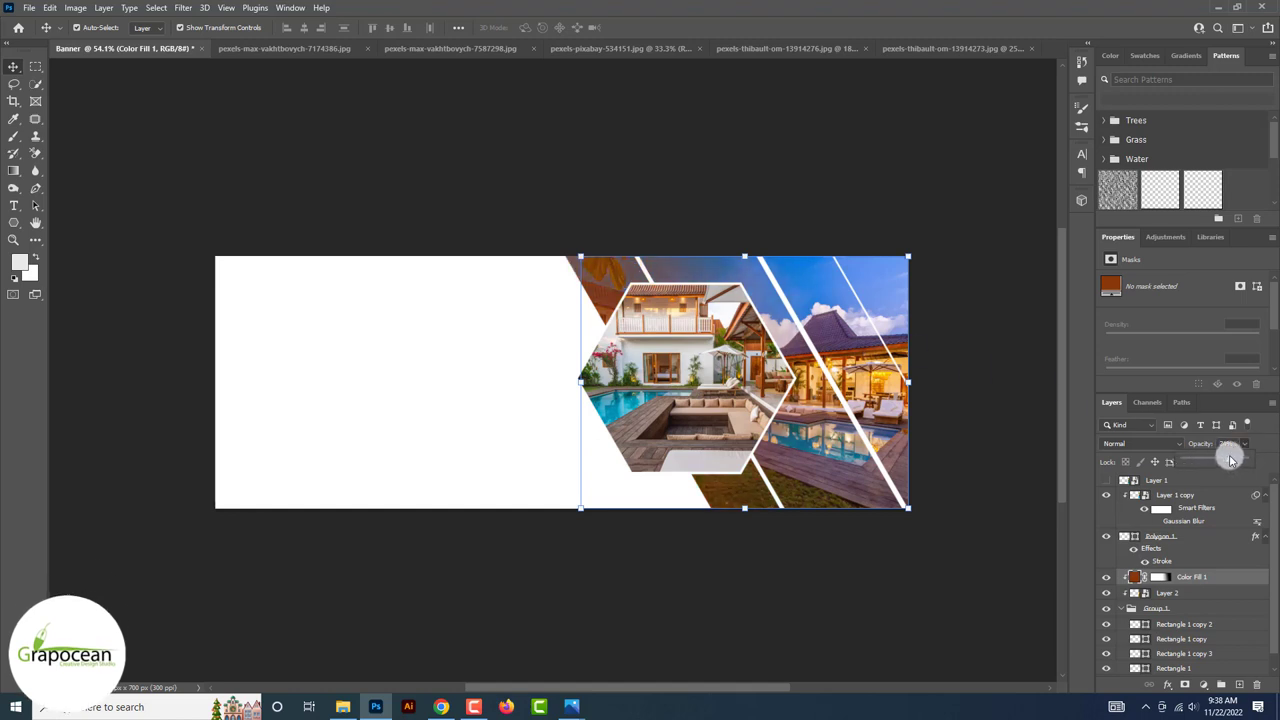
double_click(1140, 577)
left_click(823, 285)
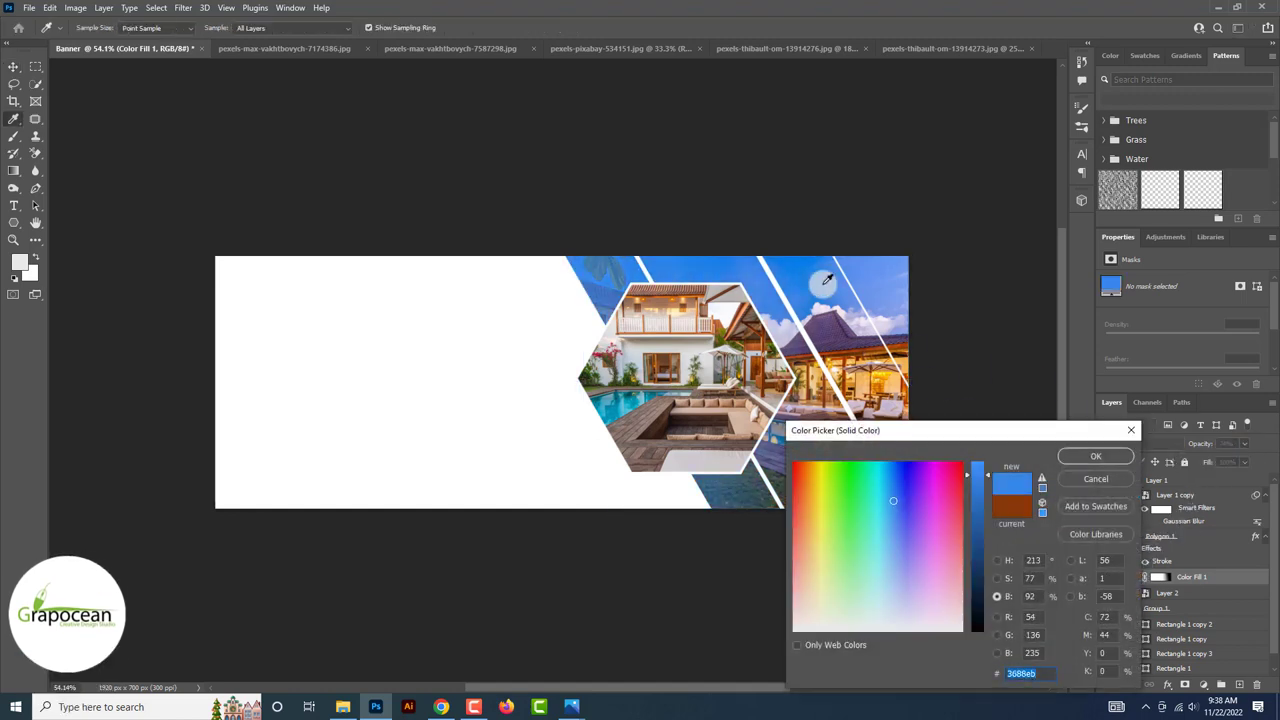
left_click_drag(978, 472, 978, 466)
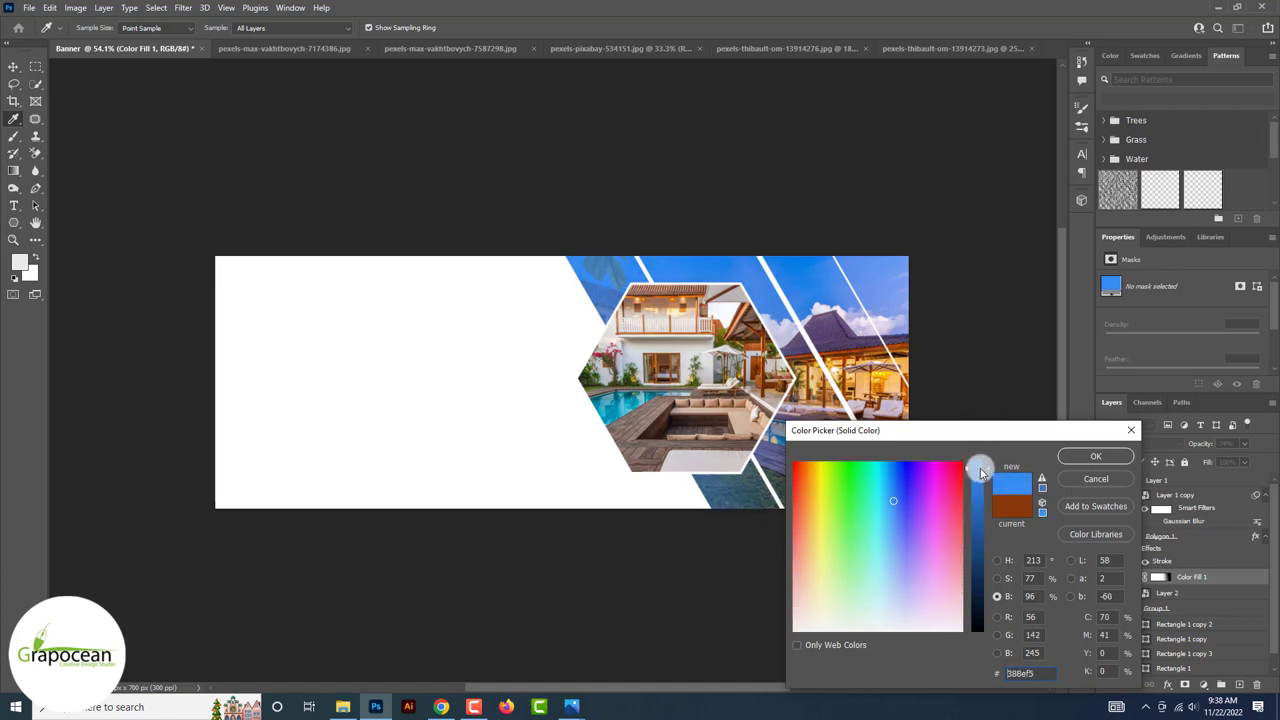
left_click(997, 616)
left_click_drag(977, 528, 979, 447)
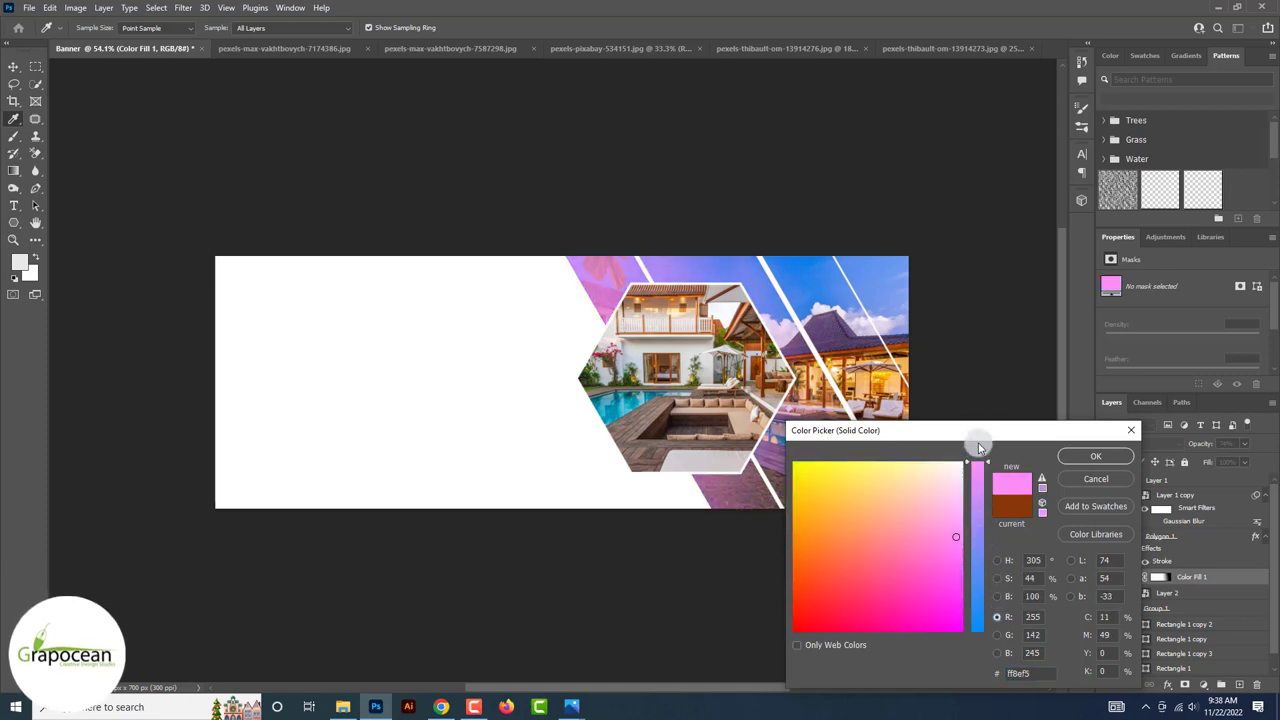
left_click(857, 466)
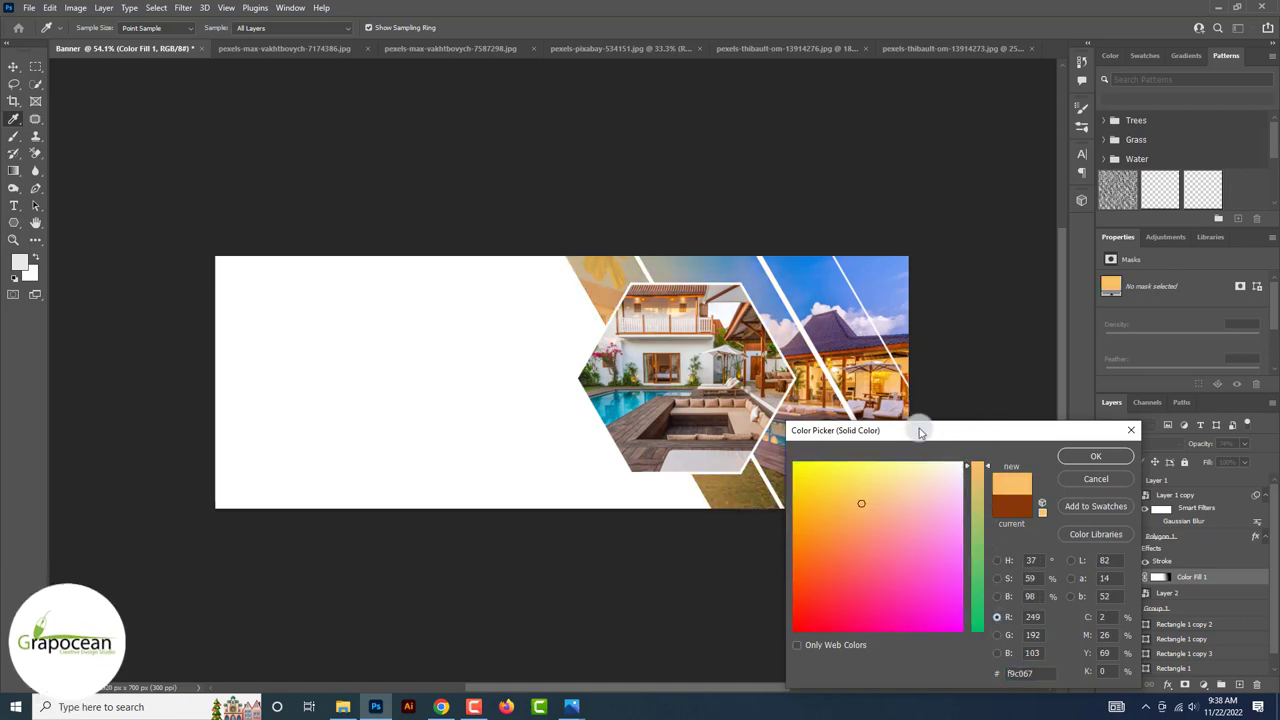
left_click(997, 596)
left_click_drag(978, 466, 991, 625)
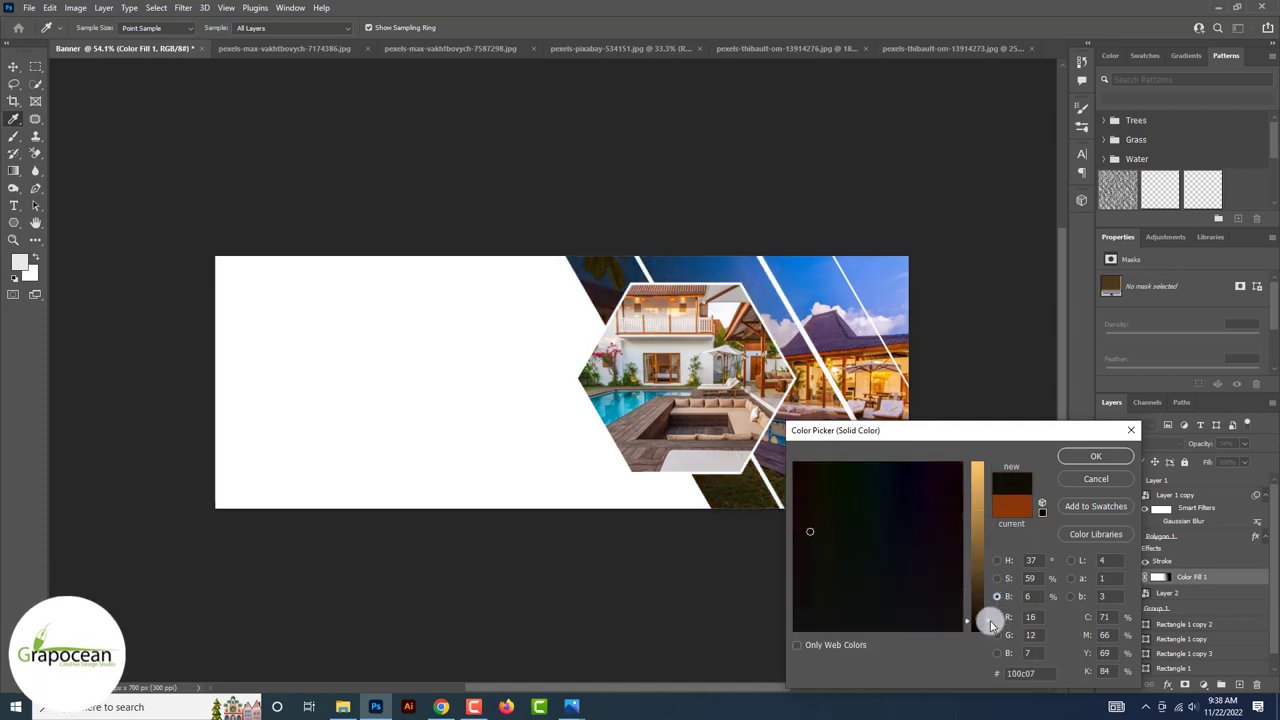
left_click(1105, 461)
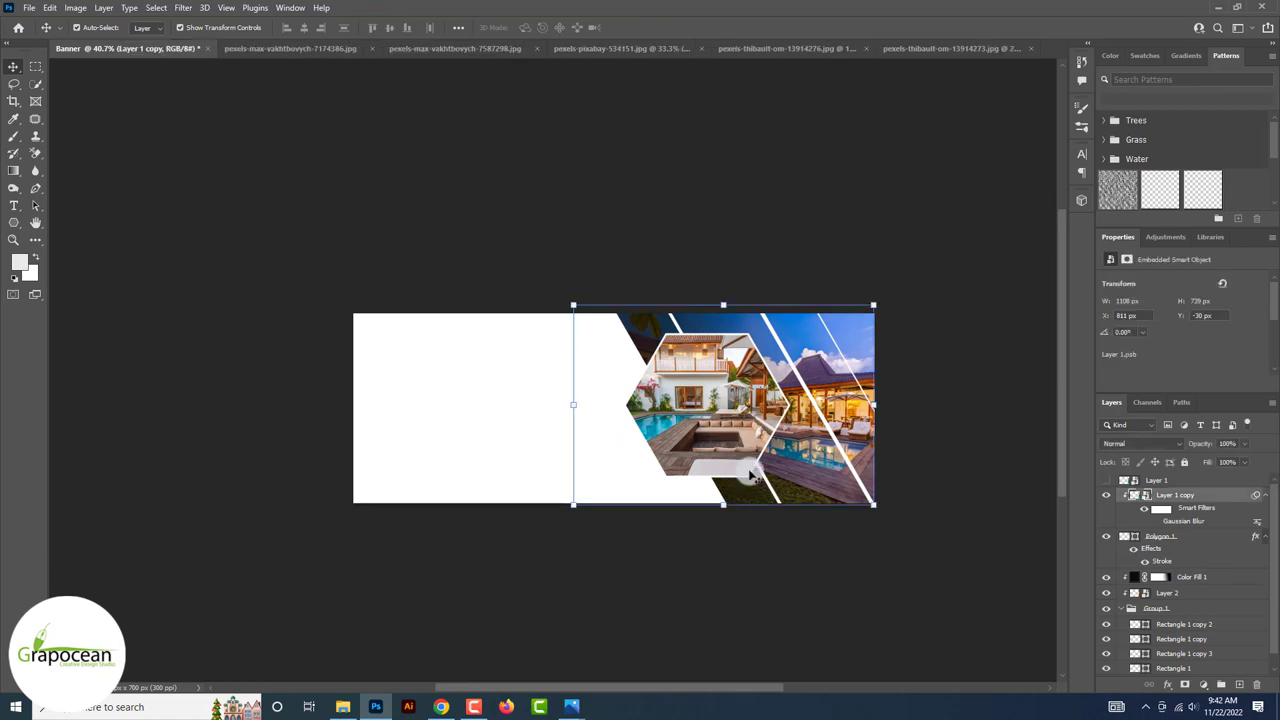
Duplicate the Polygon 1 hexagon and reselect the original.
scroll(820, 580, "up", 3)
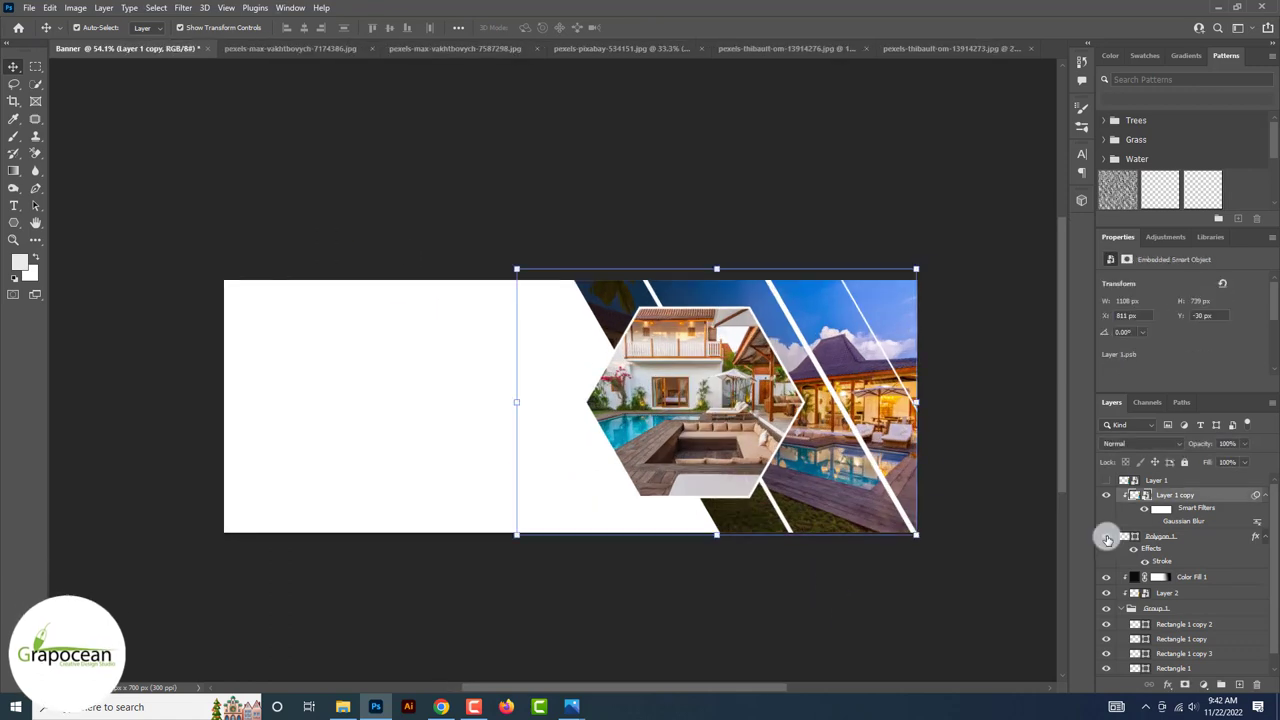
left_click(1107, 537)
left_click(1185, 543)
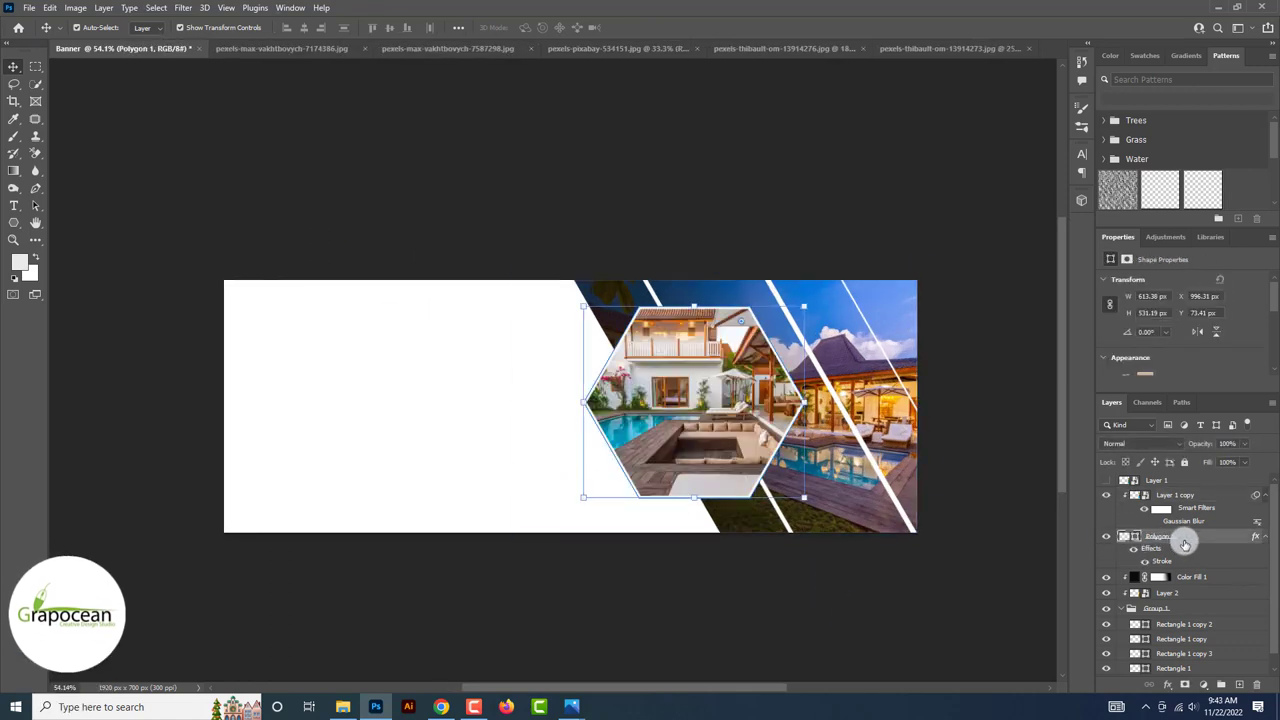
key("ctrl+j")
left_click(1175, 584)
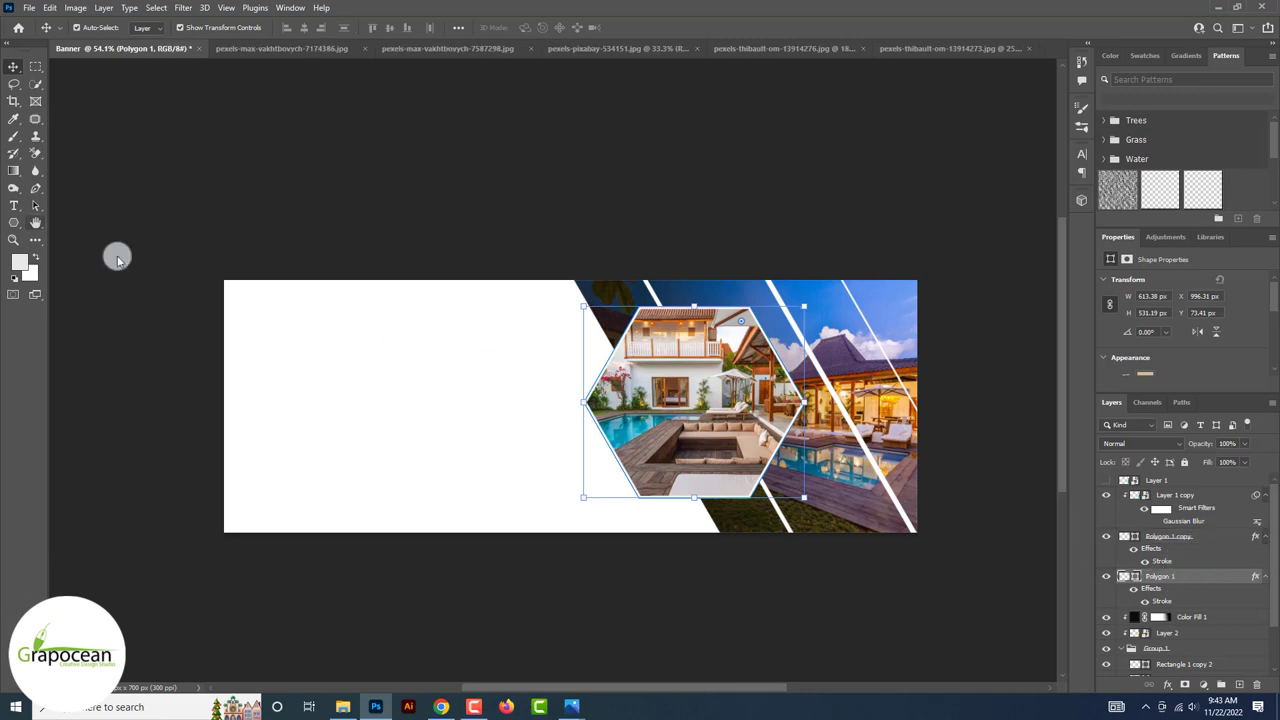
Give the original hexagon a brown outline about 45.62 px wide.
left_click(14, 222)
left_click(149, 27)
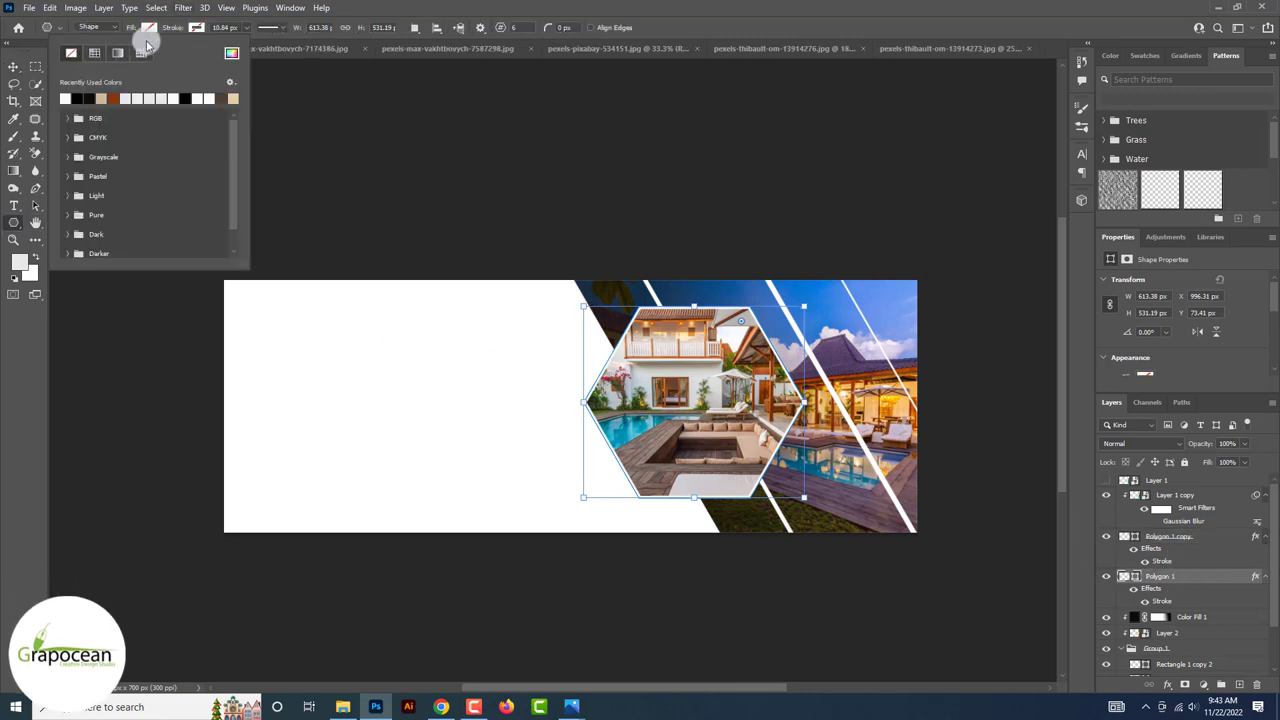
left_click(197, 29)
left_click(160, 98)
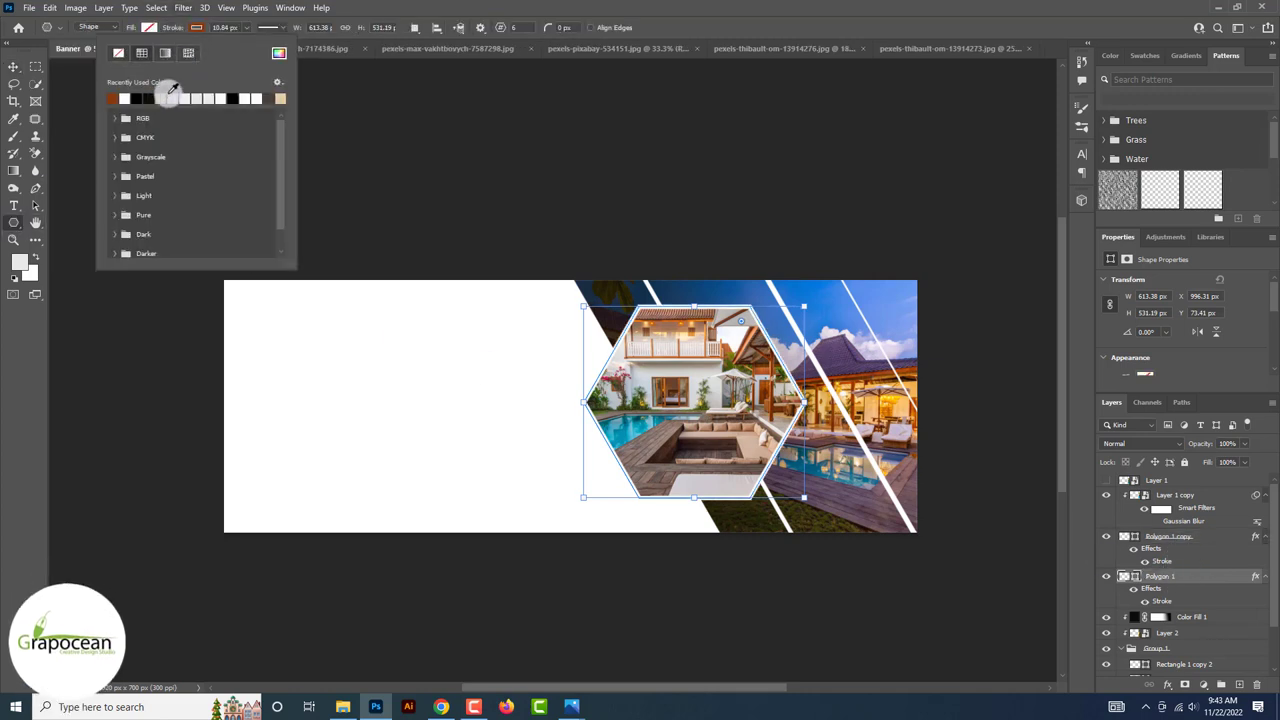
left_click(249, 33)
left_click_drag(255, 49, 256, 49)
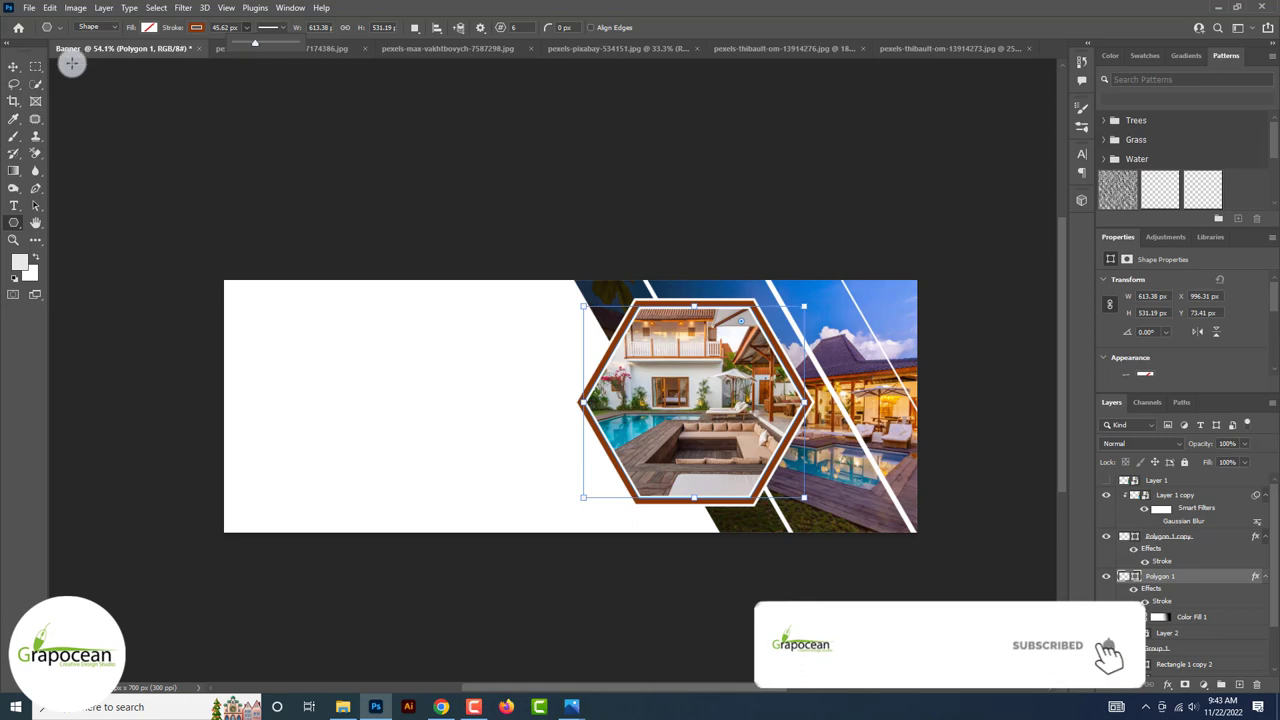
left_click(13, 66)
left_click(721, 295)
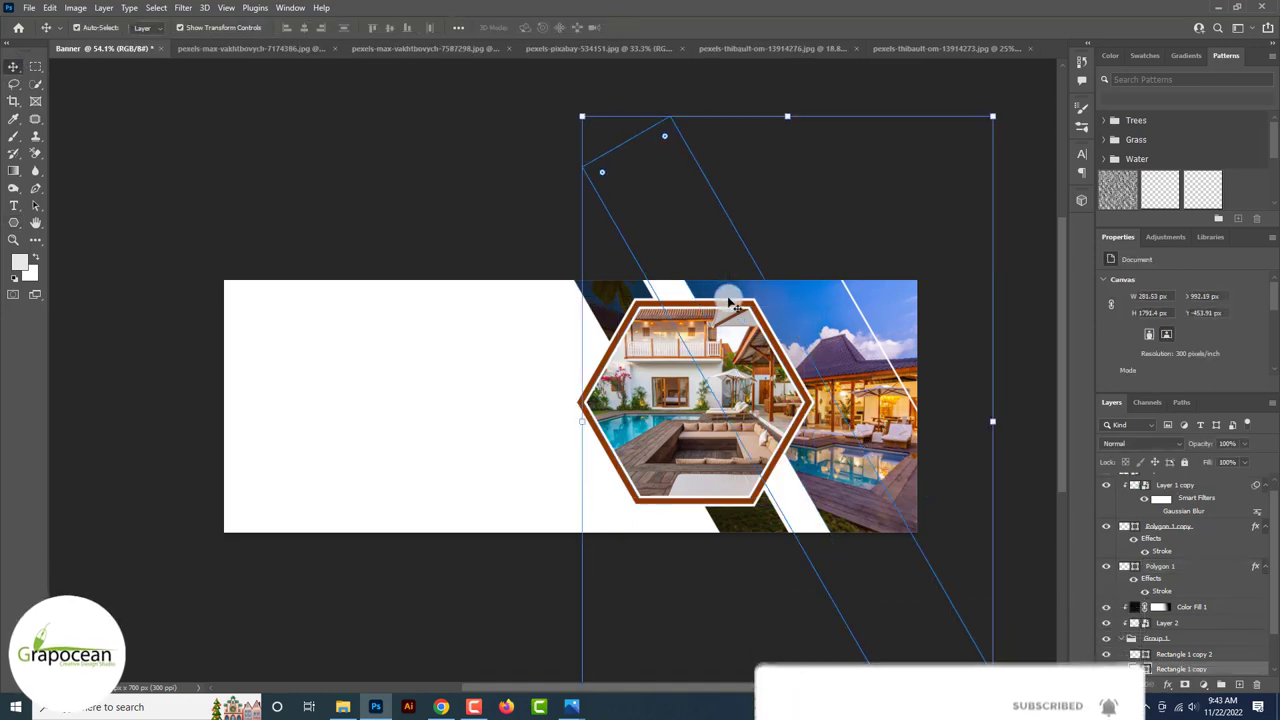
left_click(697, 418)
left_click(1106, 526)
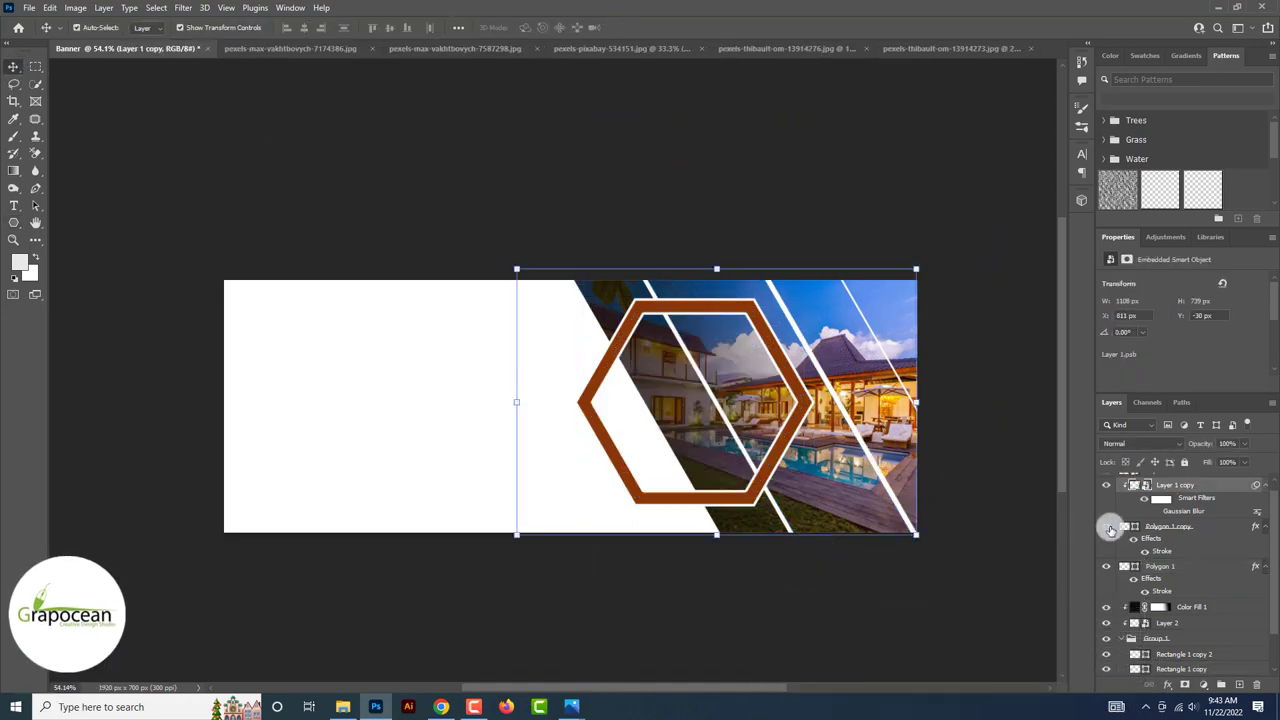
left_click(1106, 526)
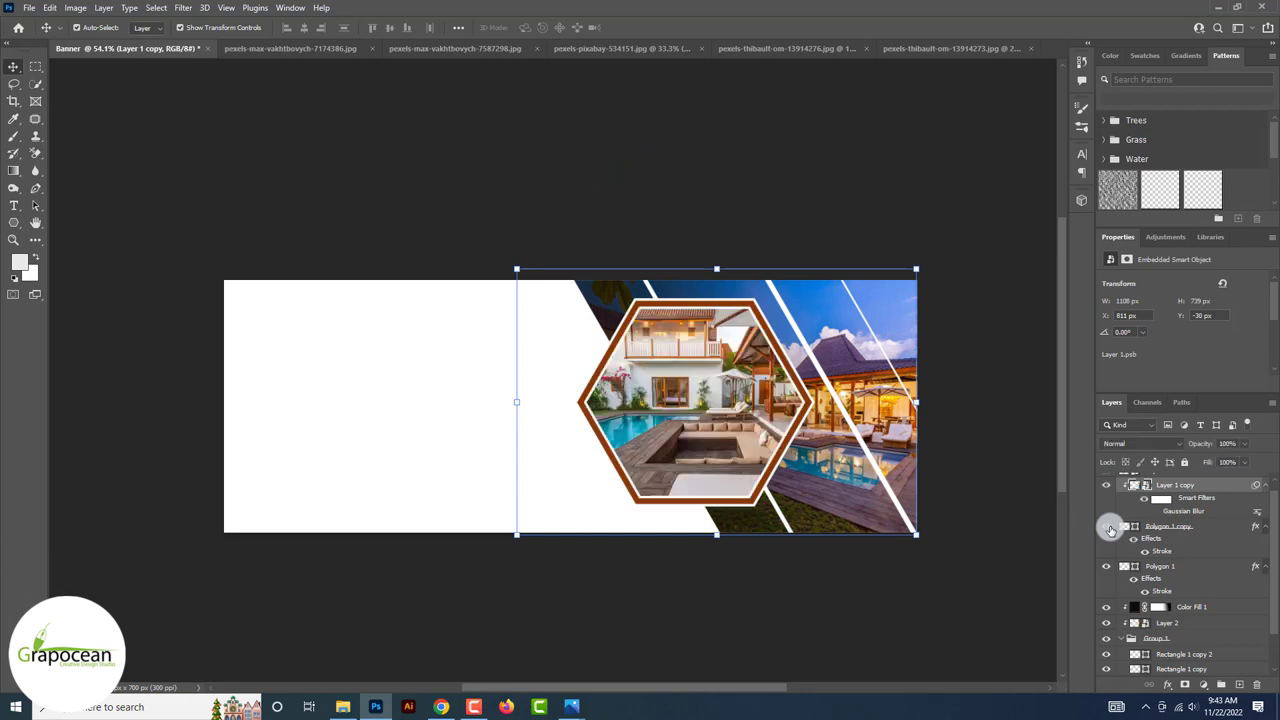
left_click(775, 611)
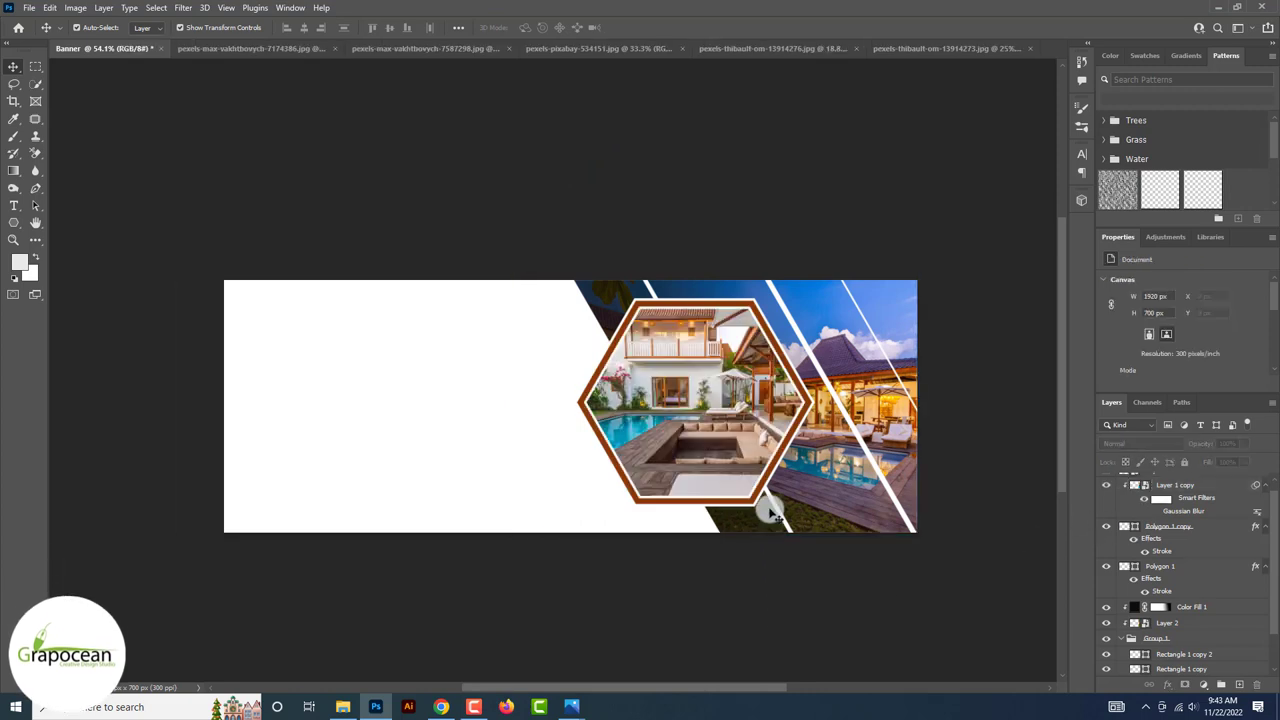
left_click(770, 484)
left_click(16, 222)
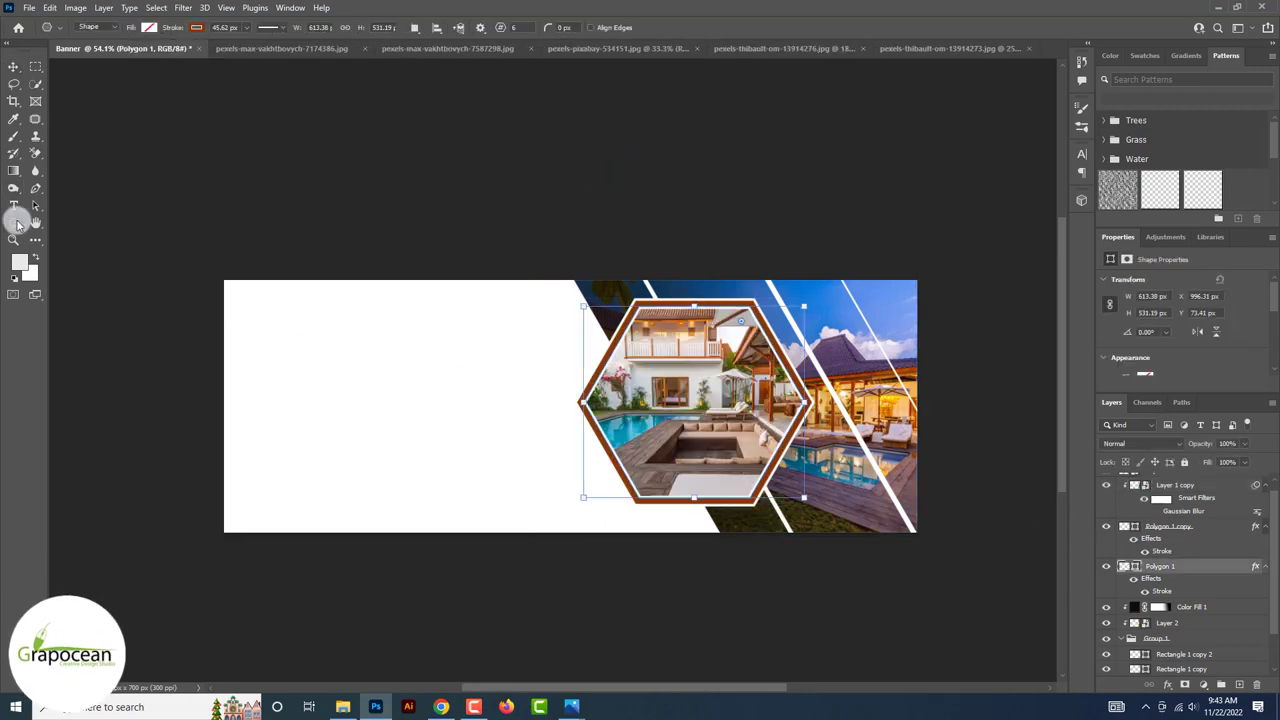
left_click(1106, 567)
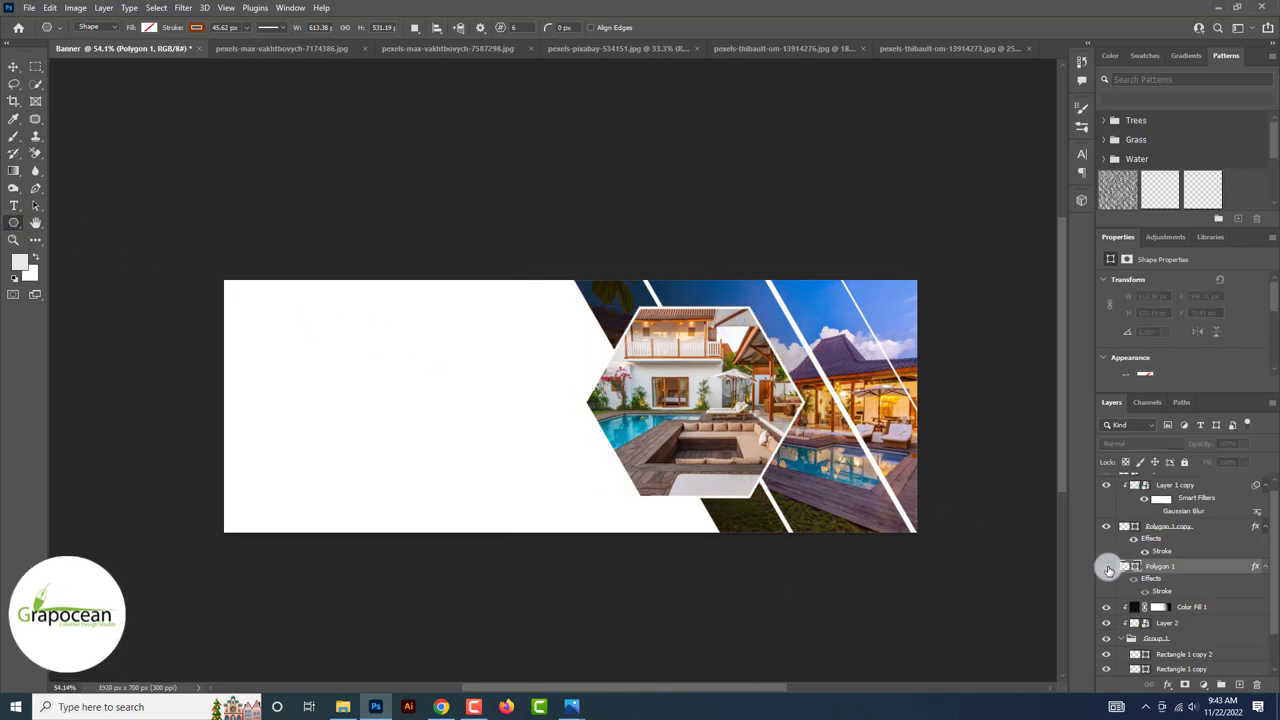
left_click(1106, 567)
left_click(1106, 567)
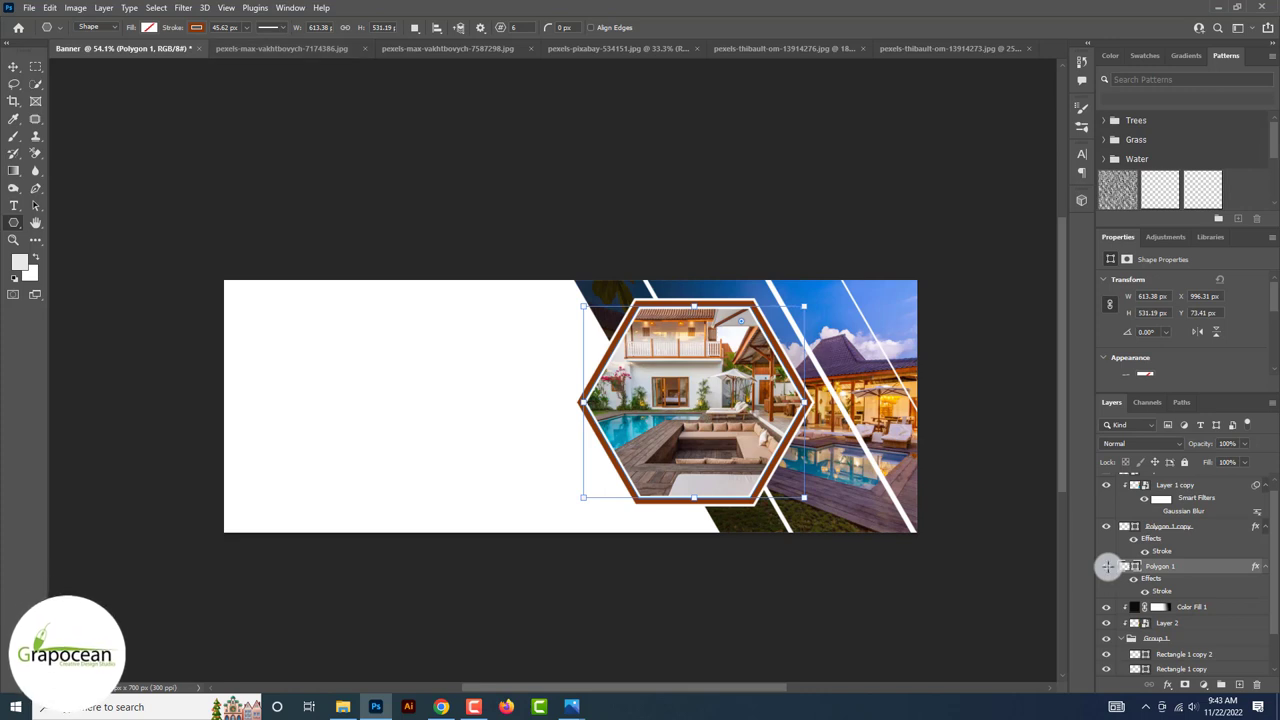
left_click(1145, 592)
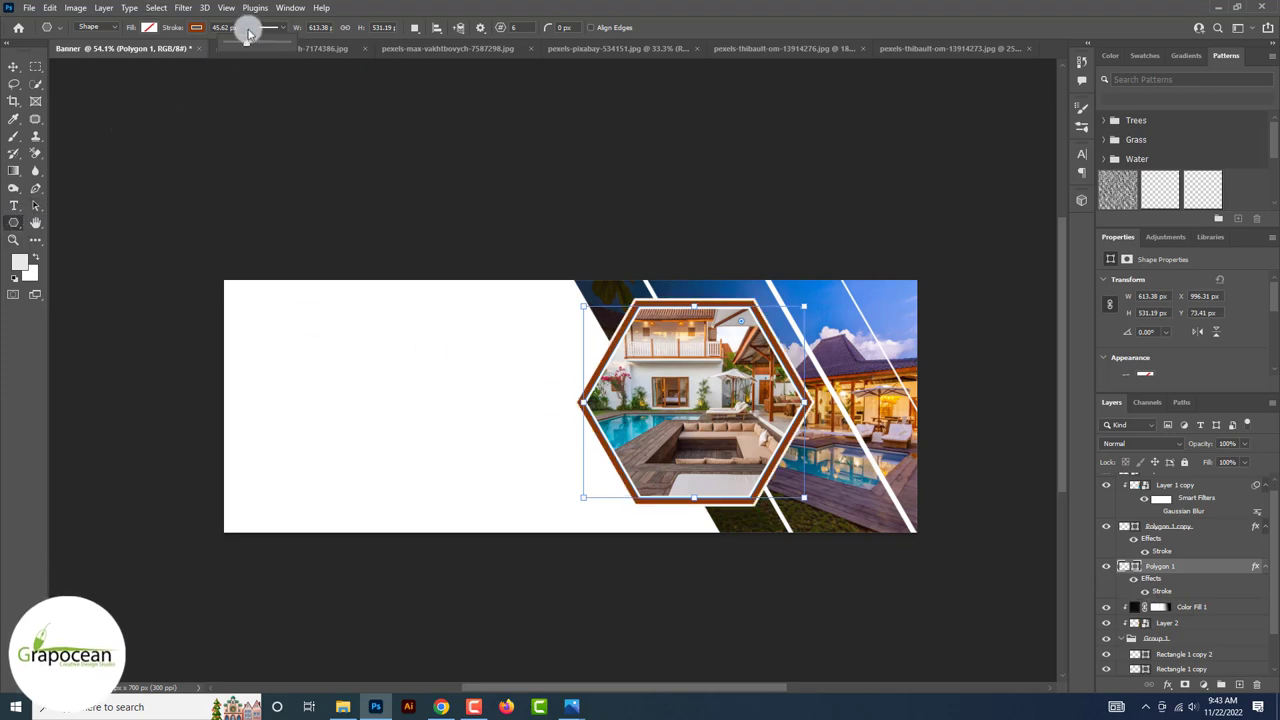
Reduce the hexagon's brown outline width to about 23.79 px.
left_click_drag(249, 33, 233, 46)
left_click(149, 27)
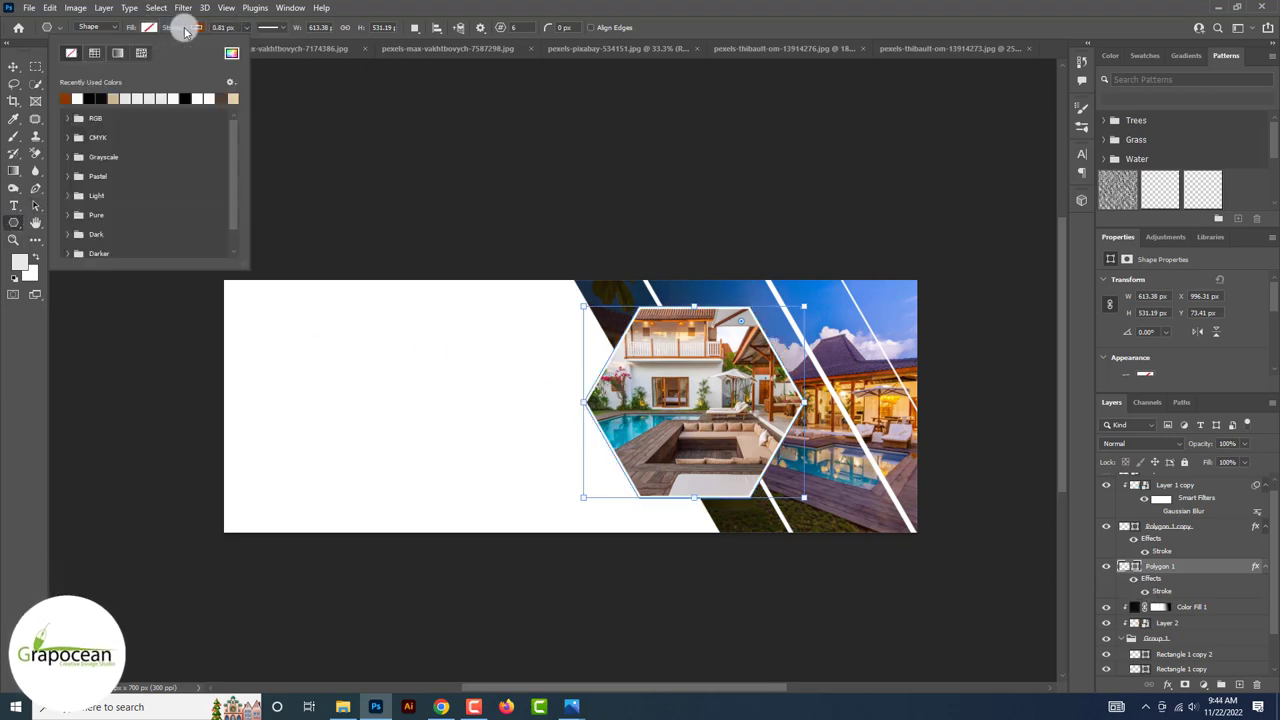
left_click(193, 27)
left_click(193, 31)
left_click(246, 27)
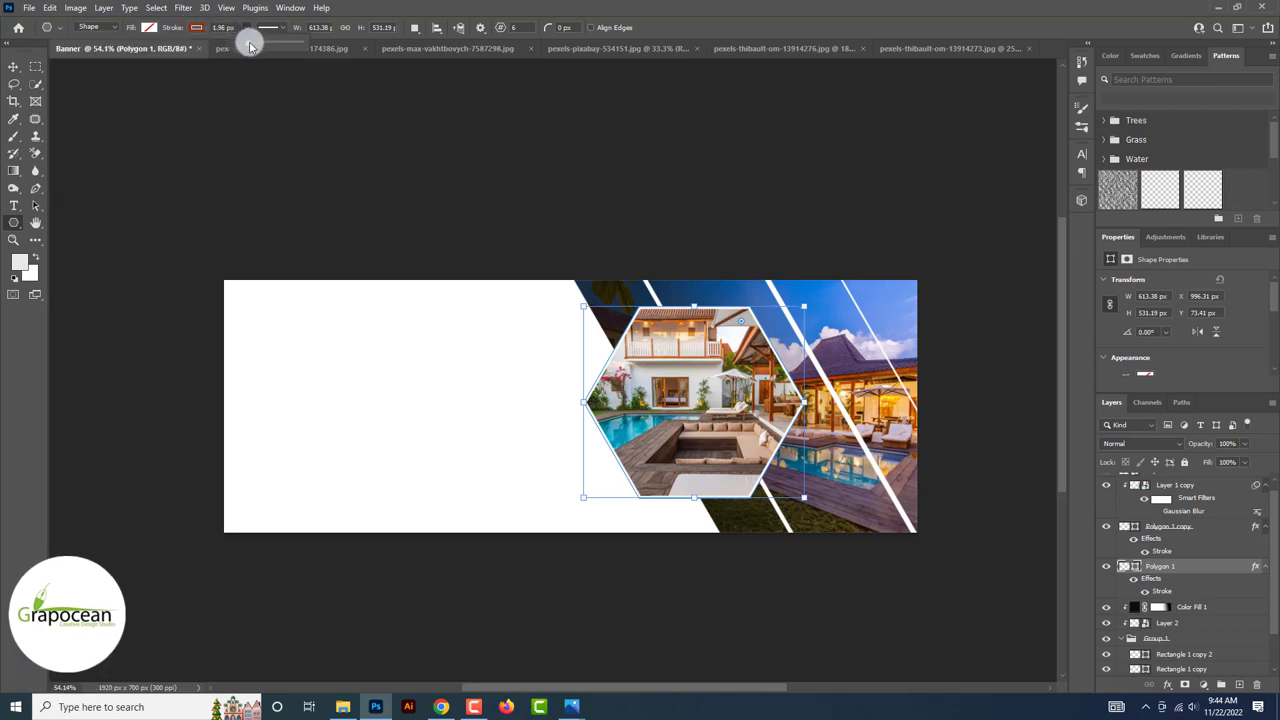
left_click_drag(246, 40, 256, 44)
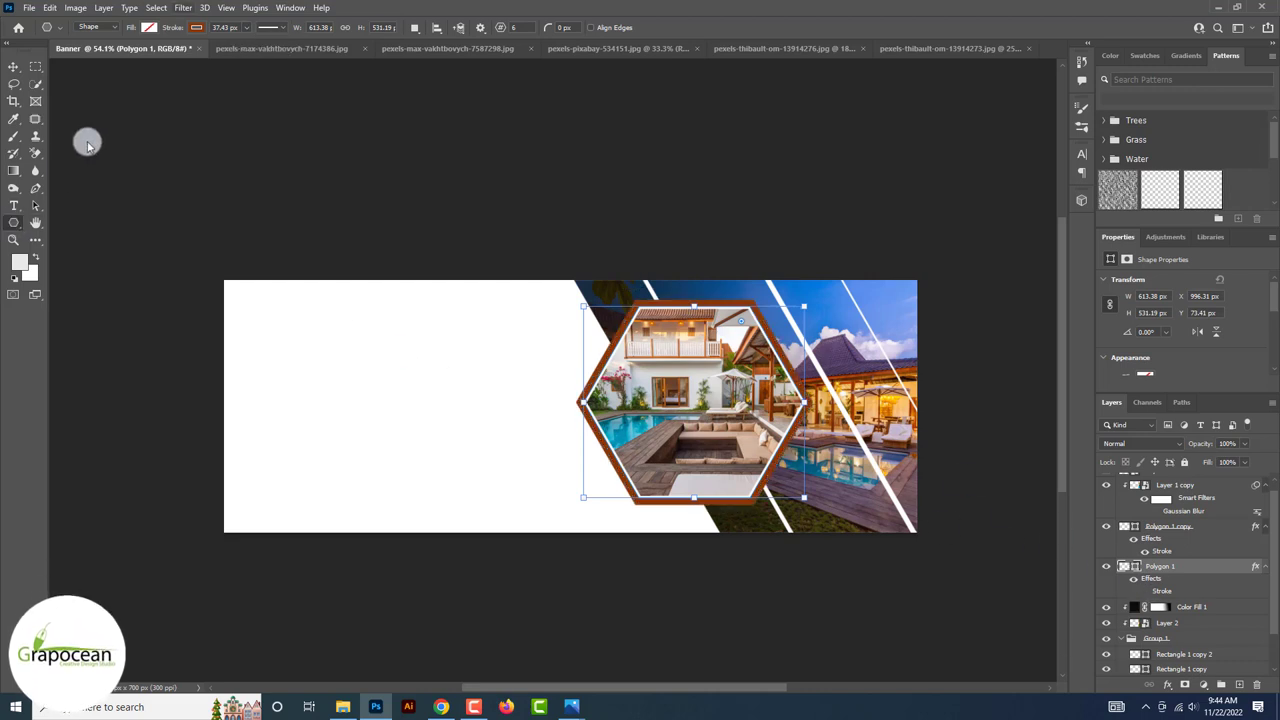
left_click(194, 27)
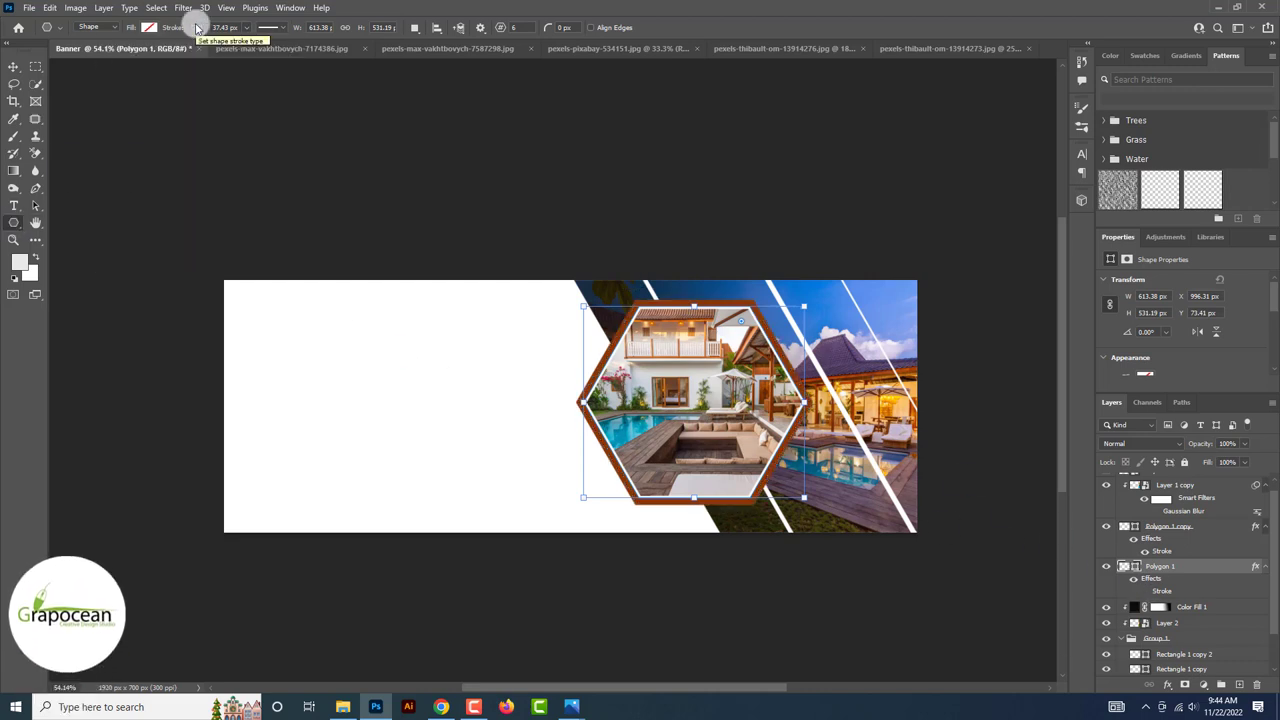
left_click(226, 27)
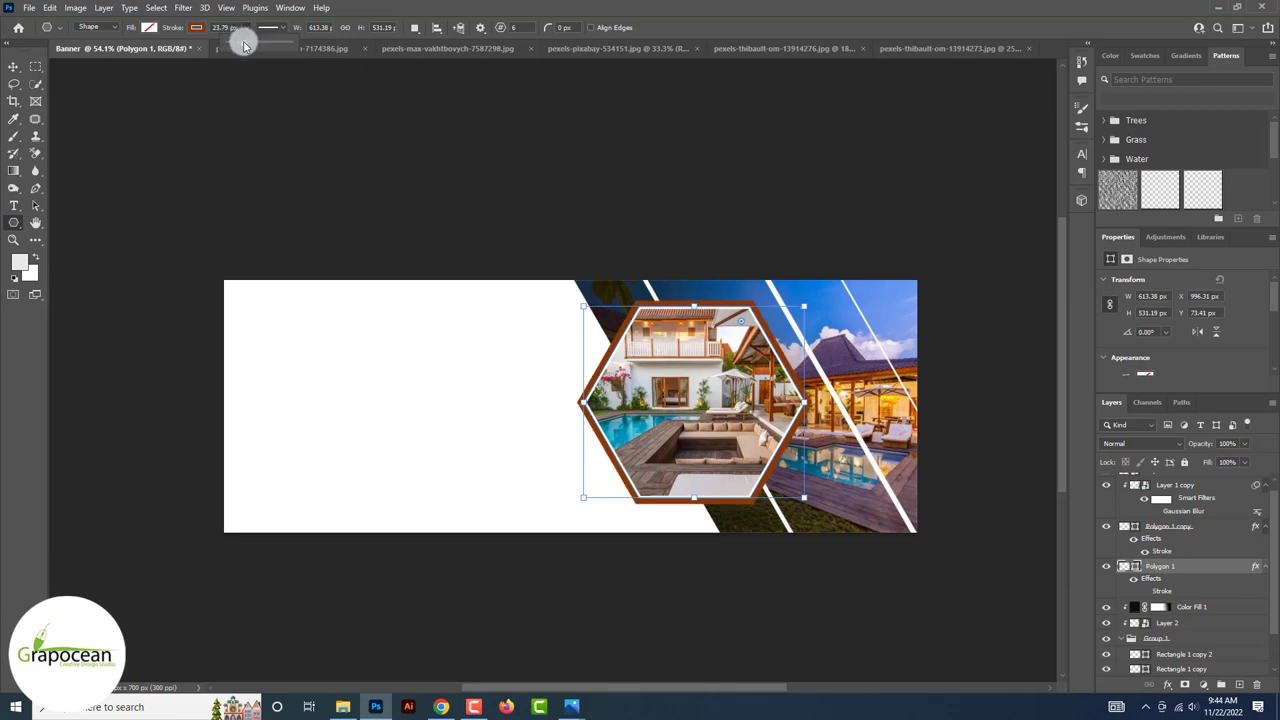
Scale the framed Polygon 1 hexagon up to about 103%.
key("v")
left_click(202, 112)
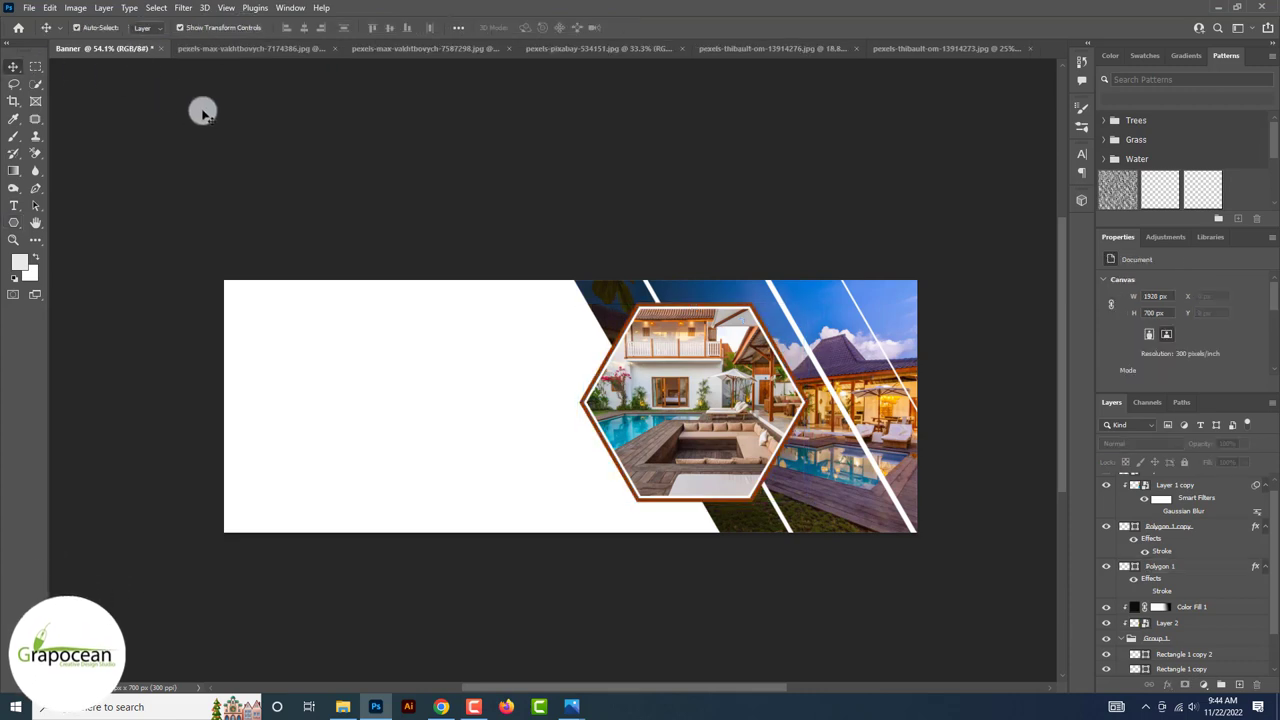
scroll(202, 112, "up", 1)
left_click(735, 360)
key("ctrl+t")
left_click_drag(819, 536, 838, 550)
Commit the resize and recolour the hexagon outline to light orange #fbc26b sampled from the banner.
left_click(660, 27)
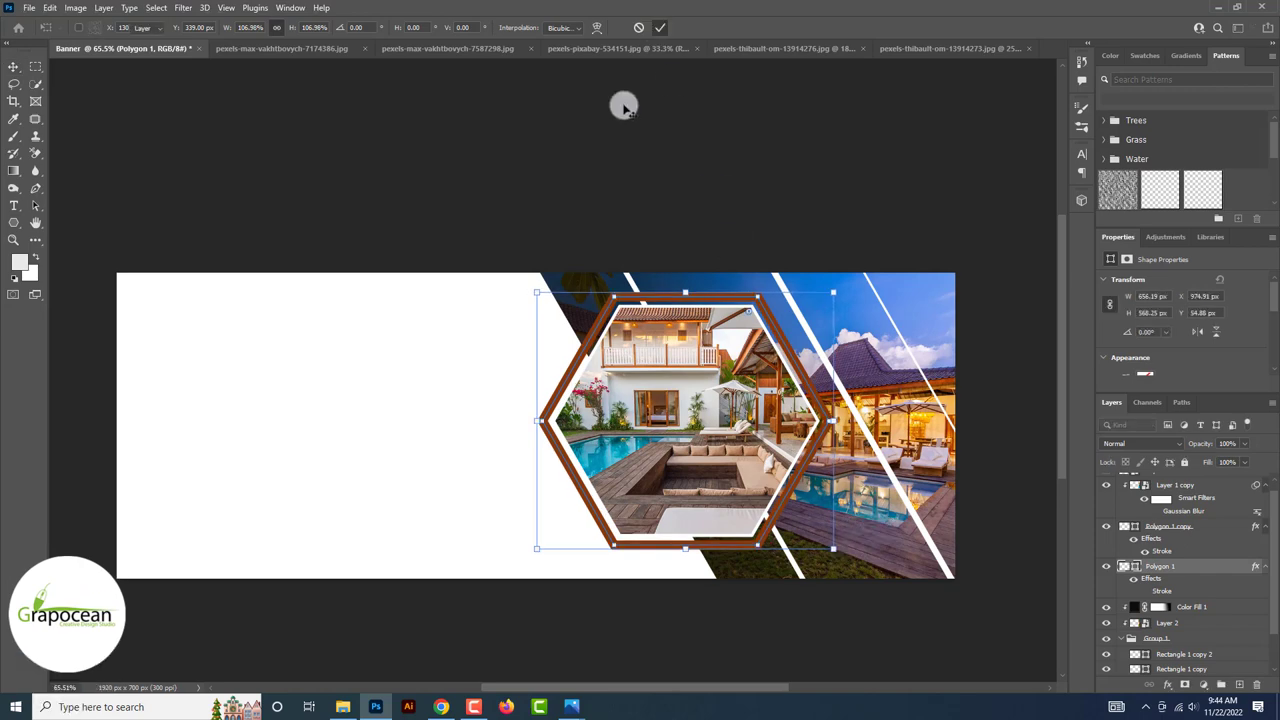
scroll(634, 277, "down", 1)
scroll(724, 402, "up", 3)
left_click(724, 402)
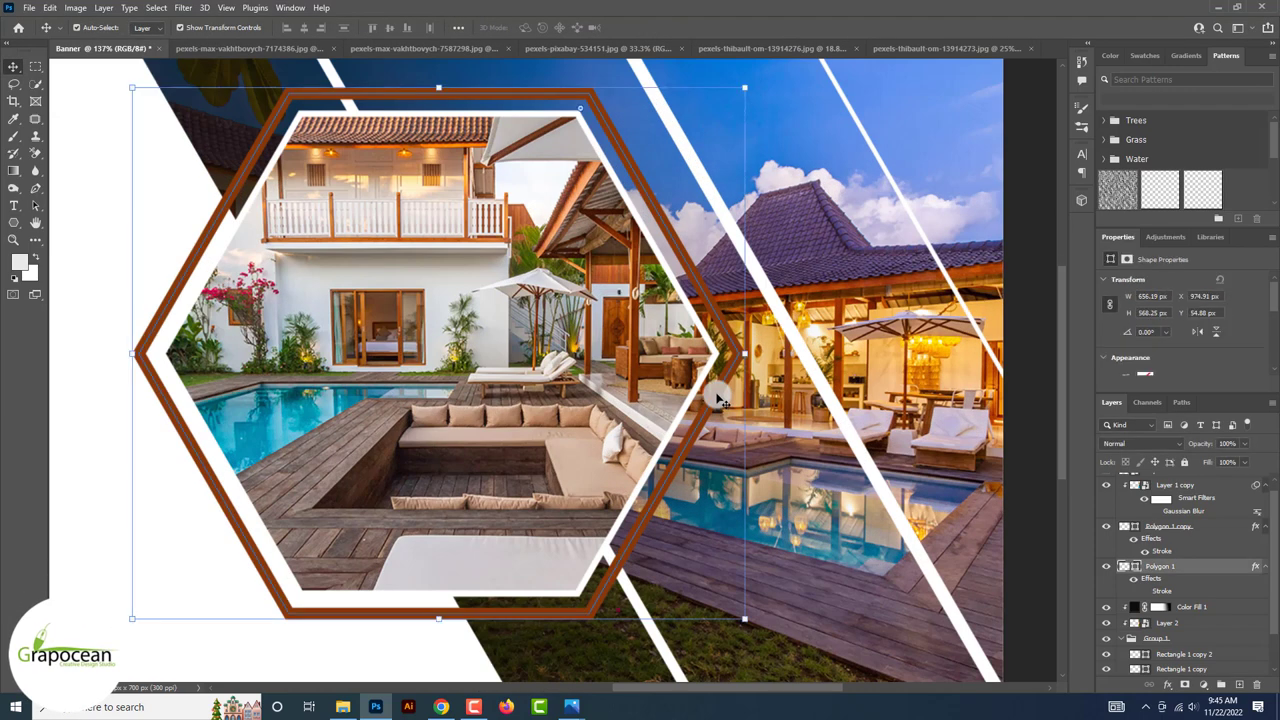
left_click(19, 223)
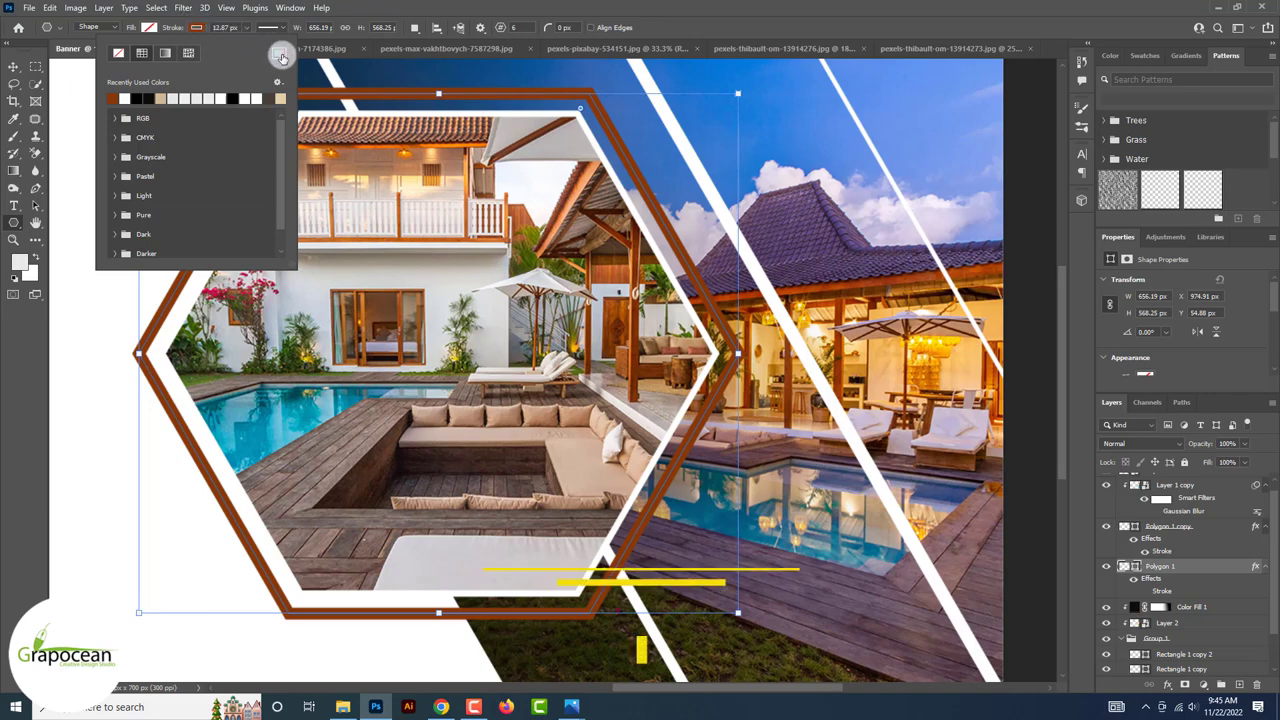
left_click(282, 57)
left_click(966, 355)
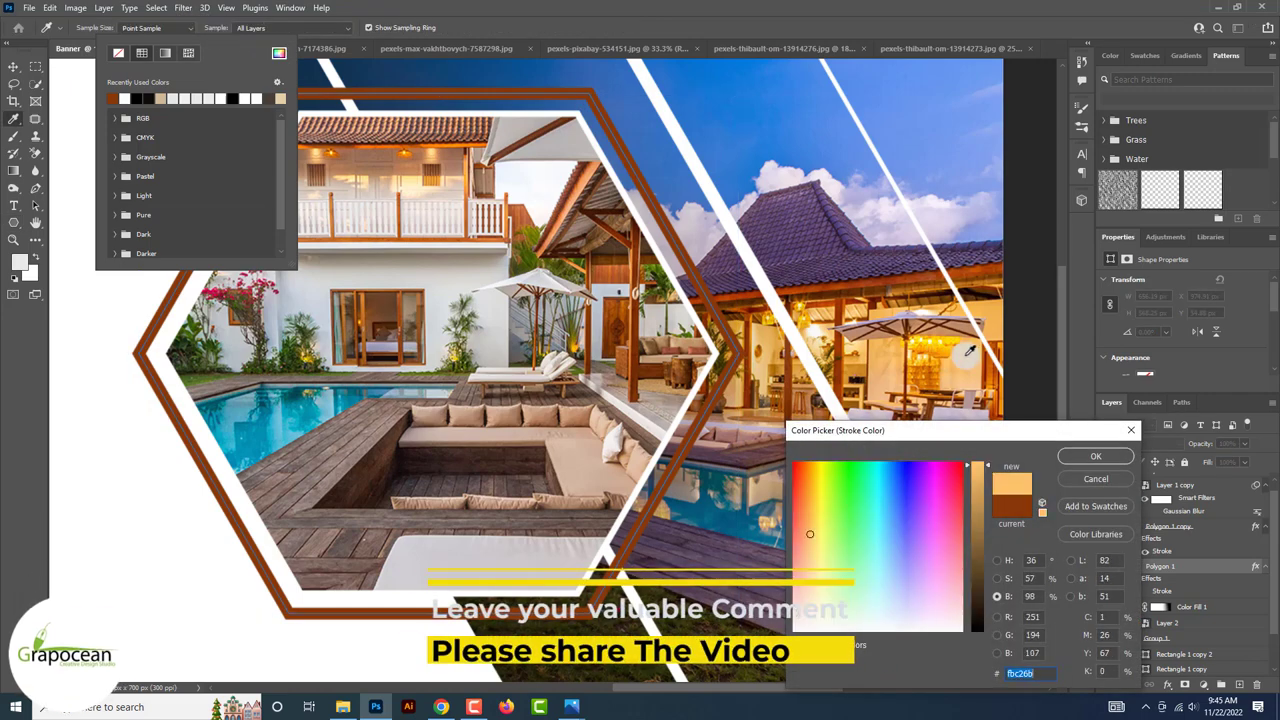
left_click(1096, 456)
left_click(13, 66)
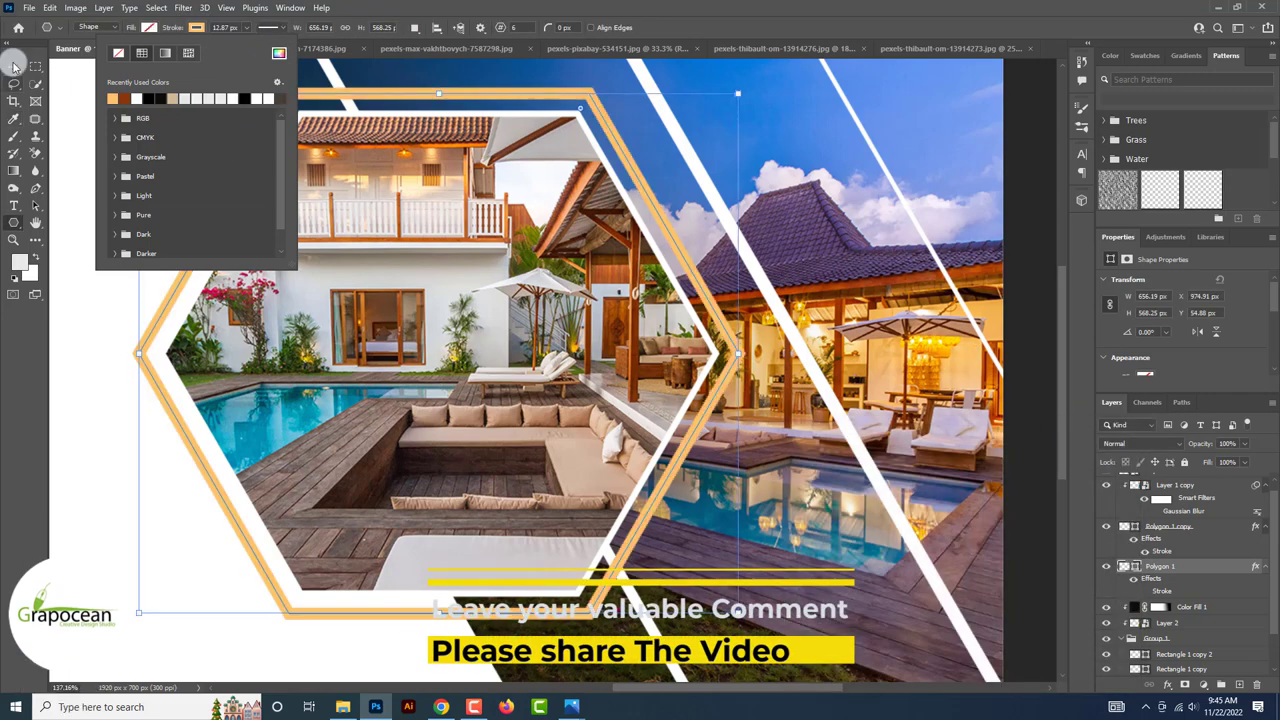
scroll(553, 475, "down", 5)
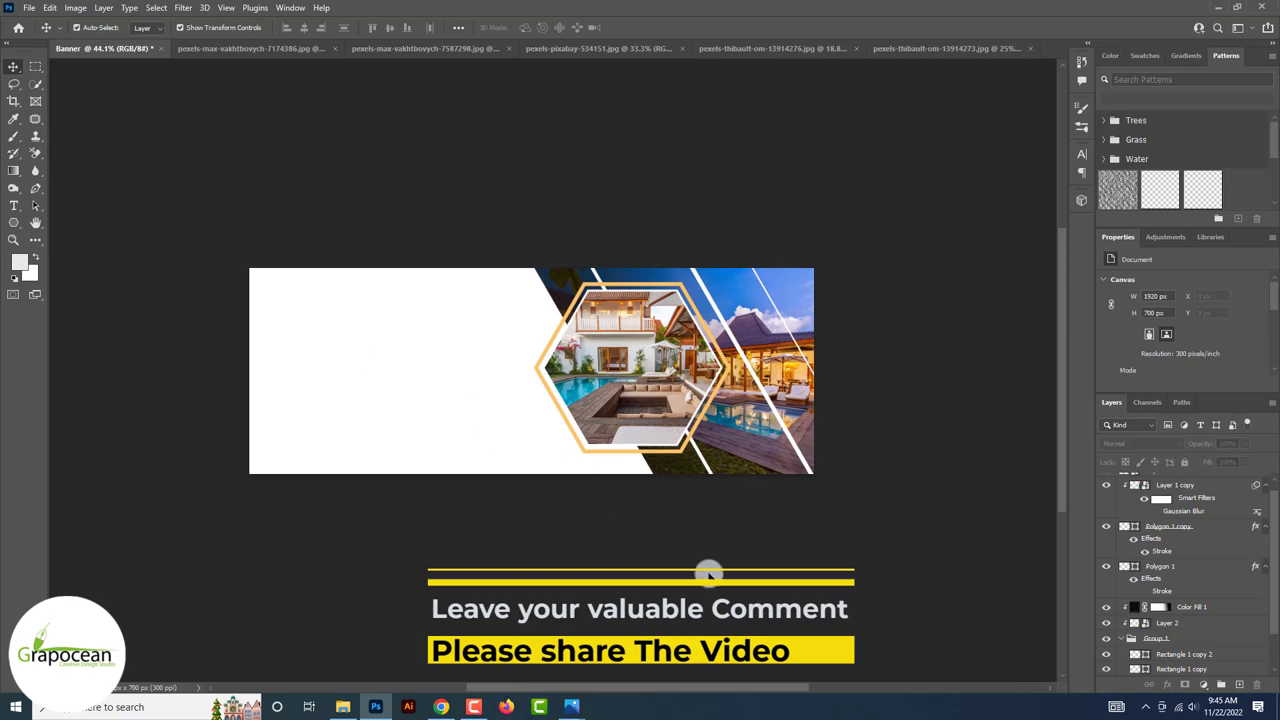
scroll(704, 566, "up", 2)
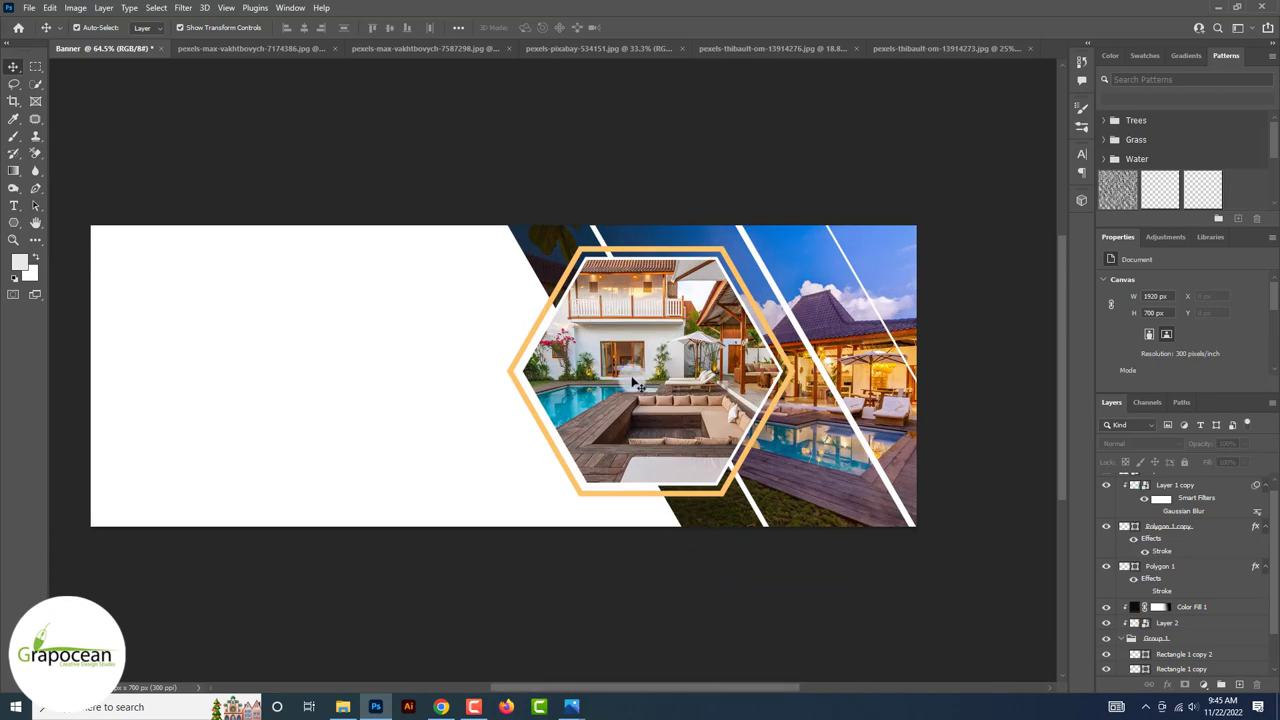
Shift the framed hexagon right, scale it to about 88%, and group its layers as Group 2.
left_click_drag(633, 383, 368, 380)
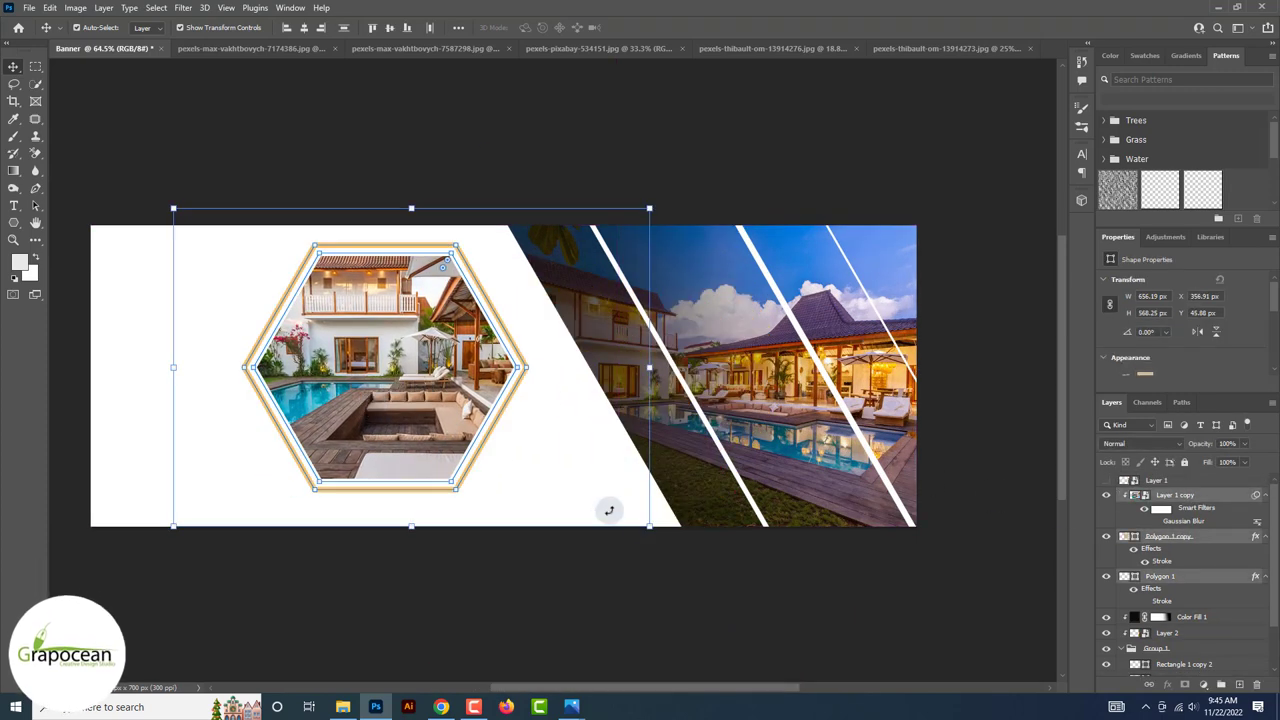
left_click(608, 510)
left_click(652, 273)
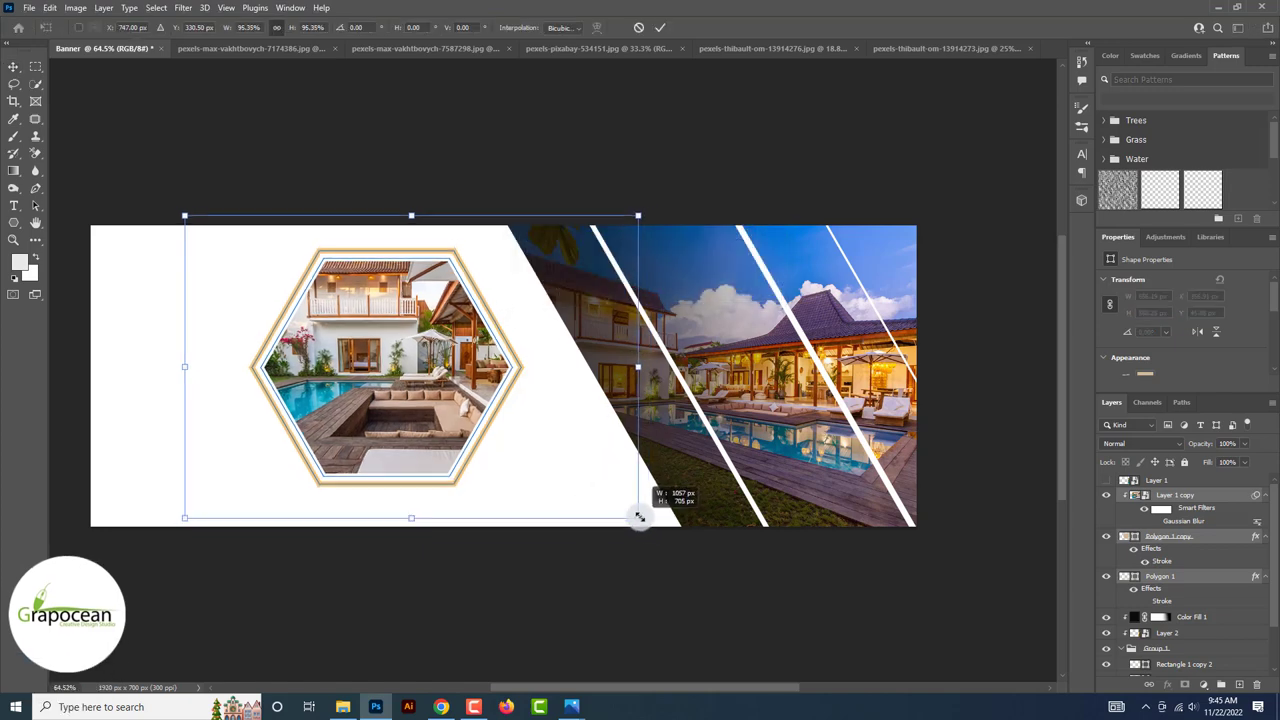
left_click_drag(649, 525, 592, 487)
left_click_drag(410, 354, 572, 343)
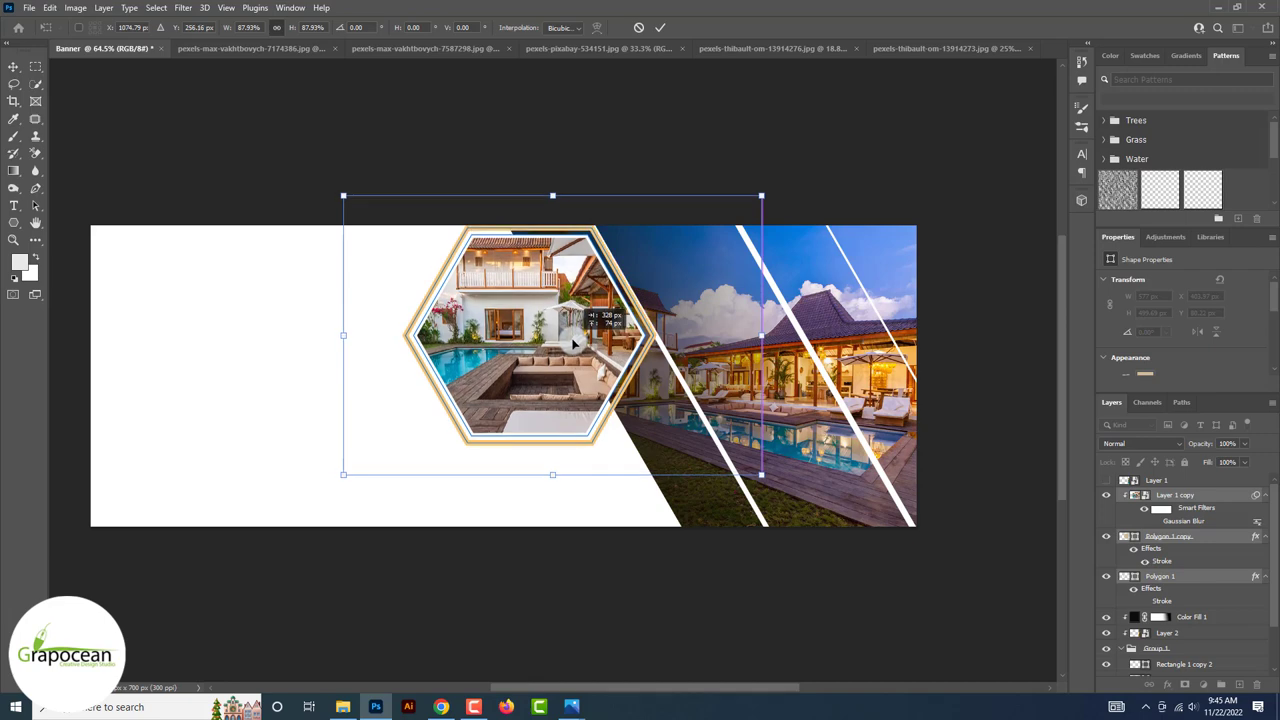
left_click(661, 28)
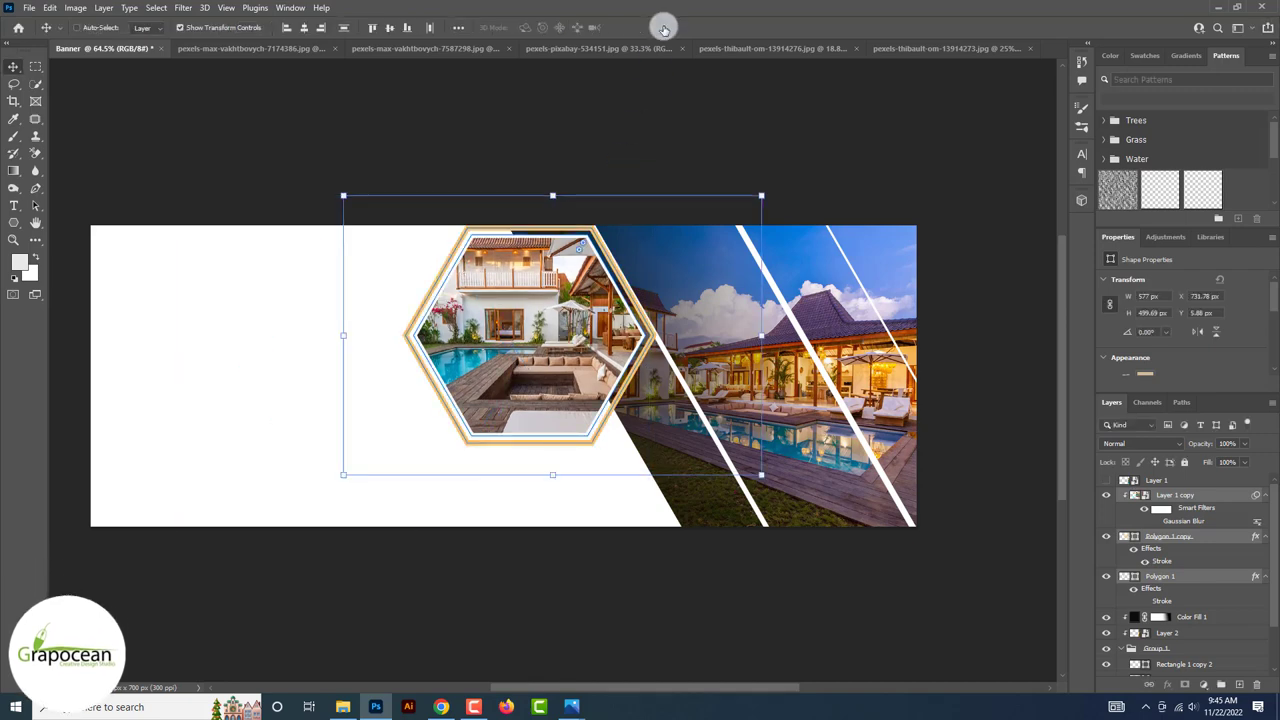
key("ctrl+g")
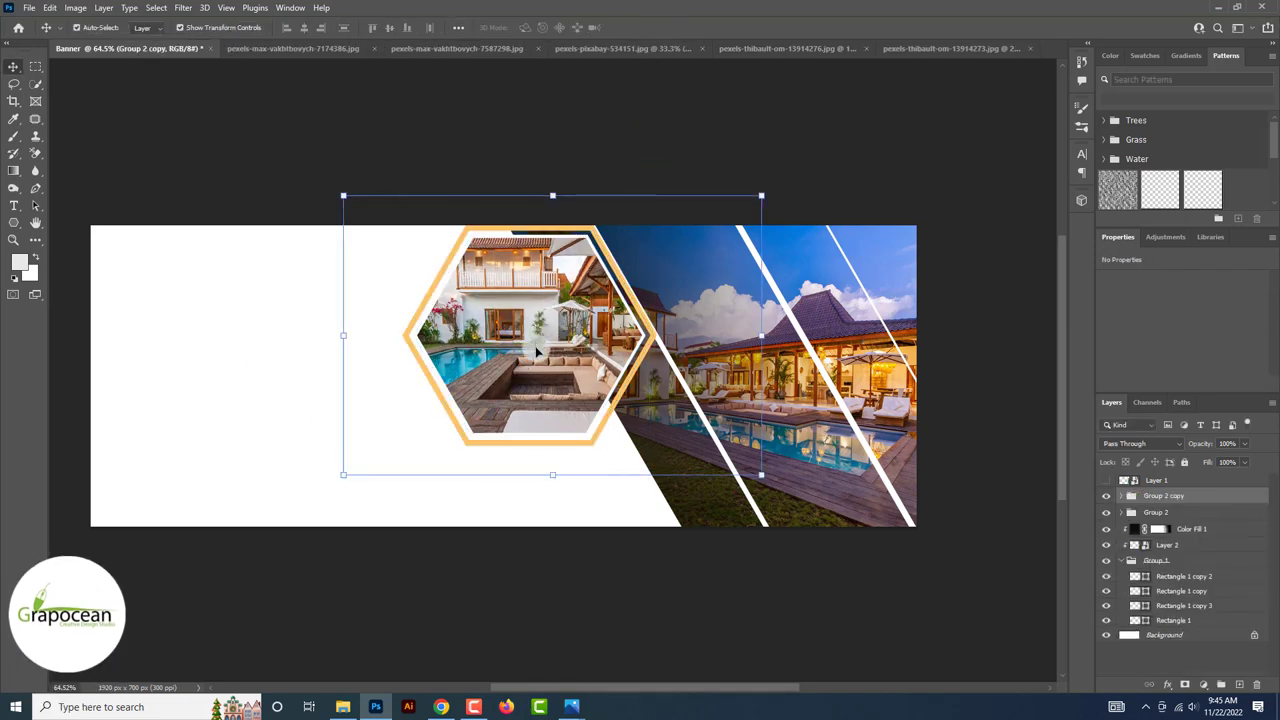
Duplicate Group 2 as Group 2 copy and select the copy.
key("ctrl+j")
left_click_drag(535, 346, 671, 434)
key("ctrl+z")
left_click(1122, 497)
Move the copied hexagon down-right and scale it to about 70.35%.
key("ctrl+t")
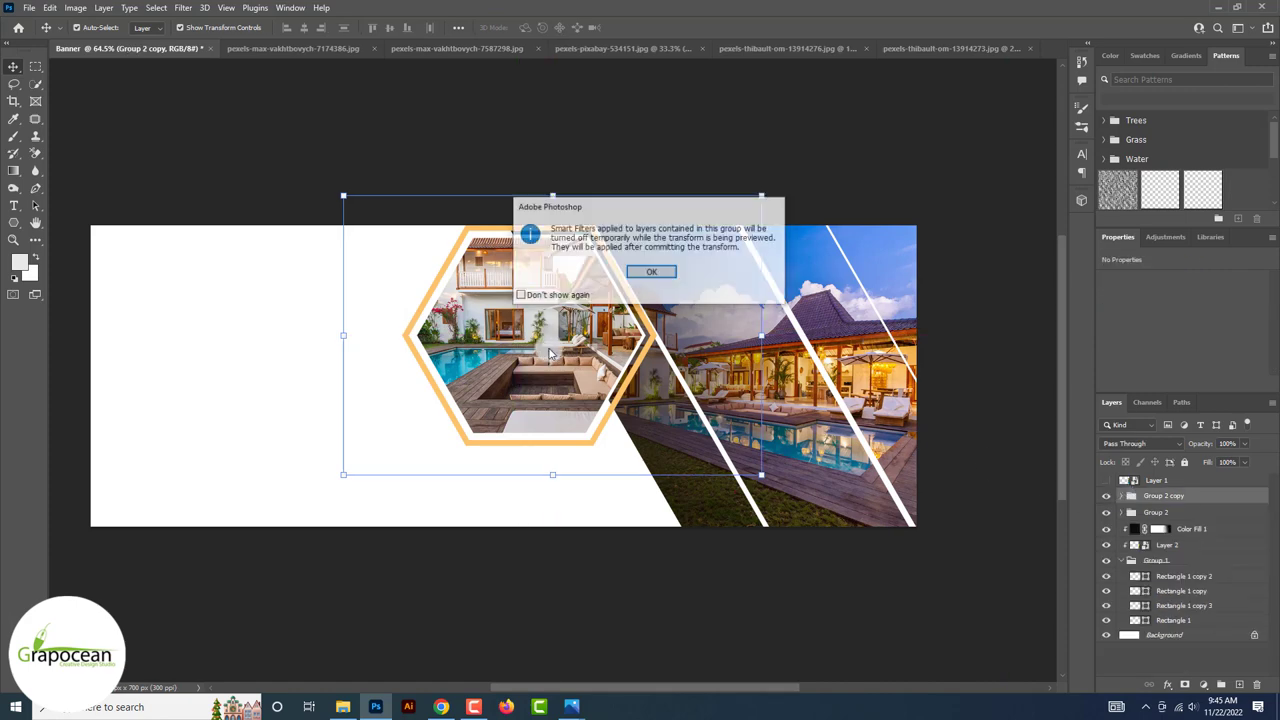
key("Return")
mouse_move(619, 365)
left_mouse_down()
mouse_move(712, 432)
mouse_move(808, 433)
left_mouse_up()
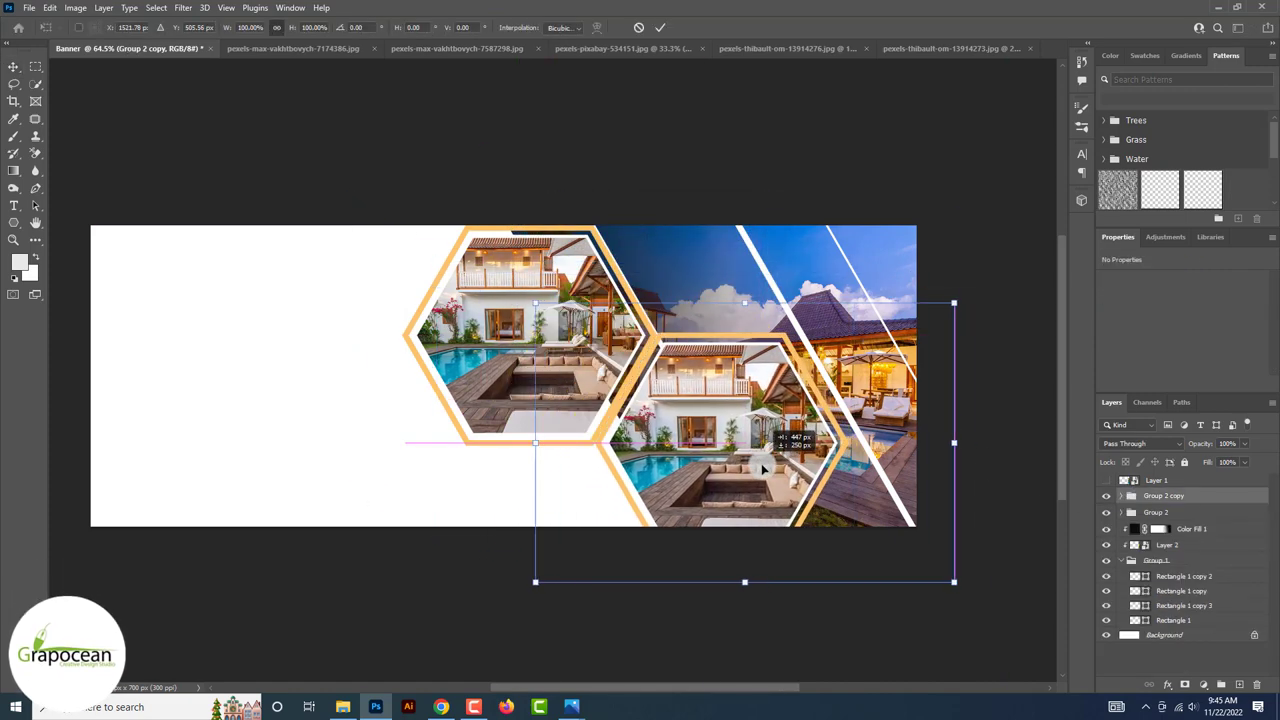
left_click_drag(960, 301, 895, 342)
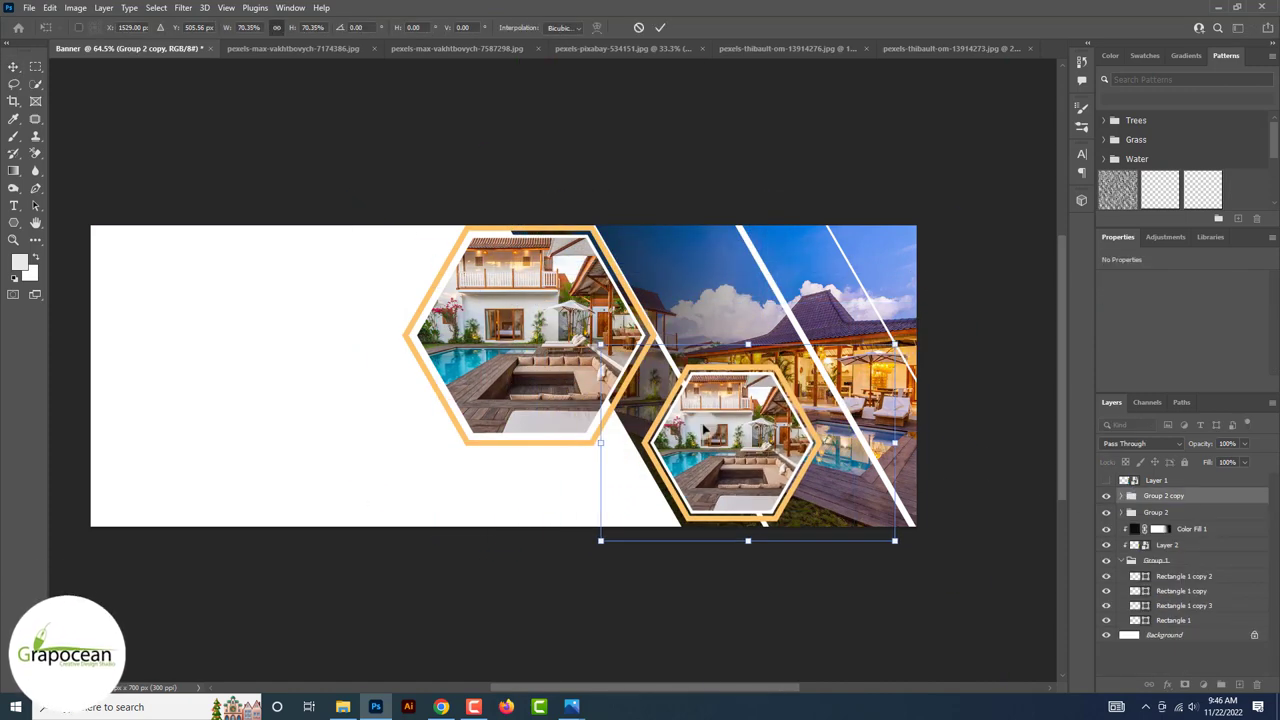
mouse_move(711, 428)
left_mouse_down()
mouse_move(676, 425)
mouse_move(689, 402)
left_mouse_up()
scroll(675, 415, "up", 3, "alt")
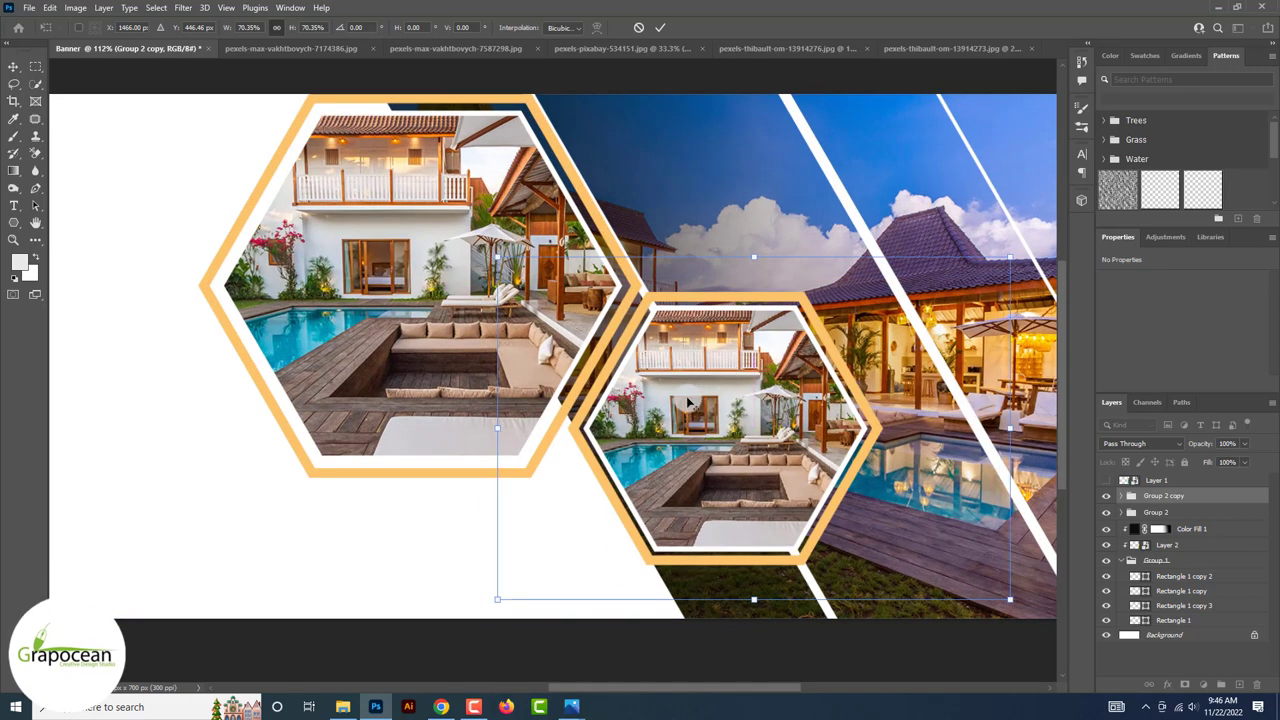
scroll(687, 402, "down", 3, "alt")
left_click(660, 27)
scroll(733, 428, "down", 2, "alt")
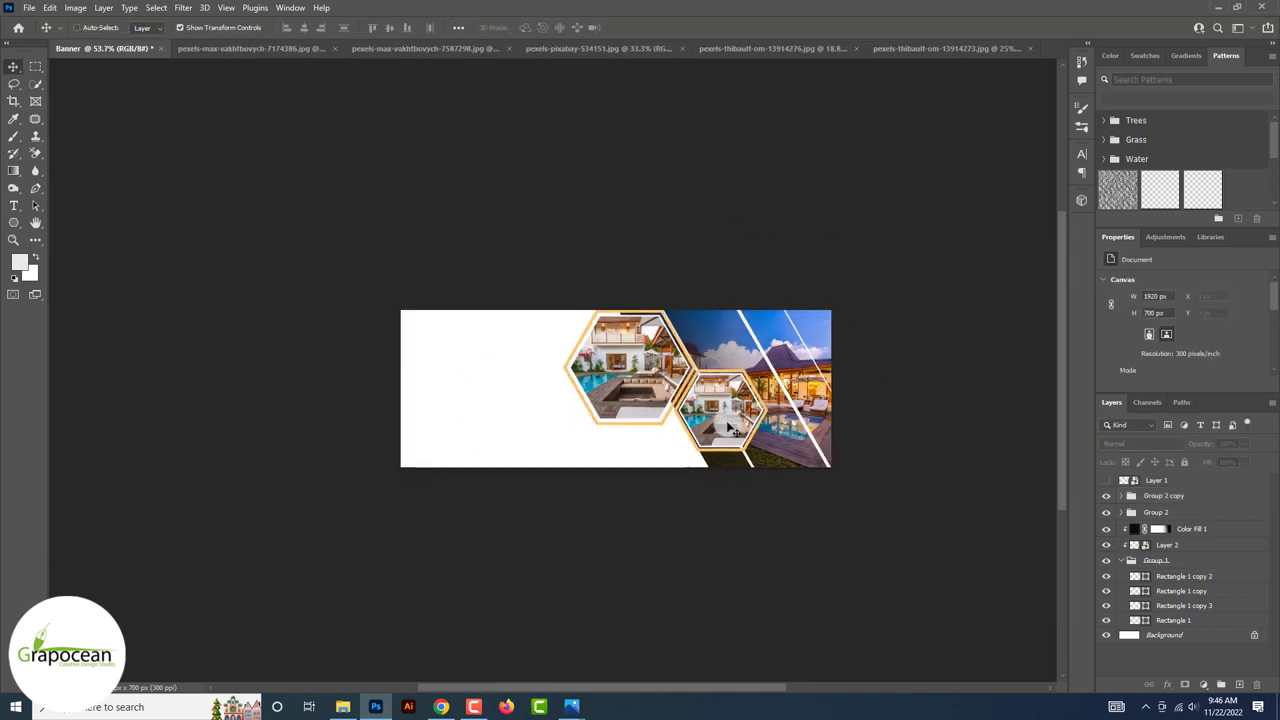
scroll(670, 376, "up", 1, "alt")
left_click(760, 440, "ctrl")
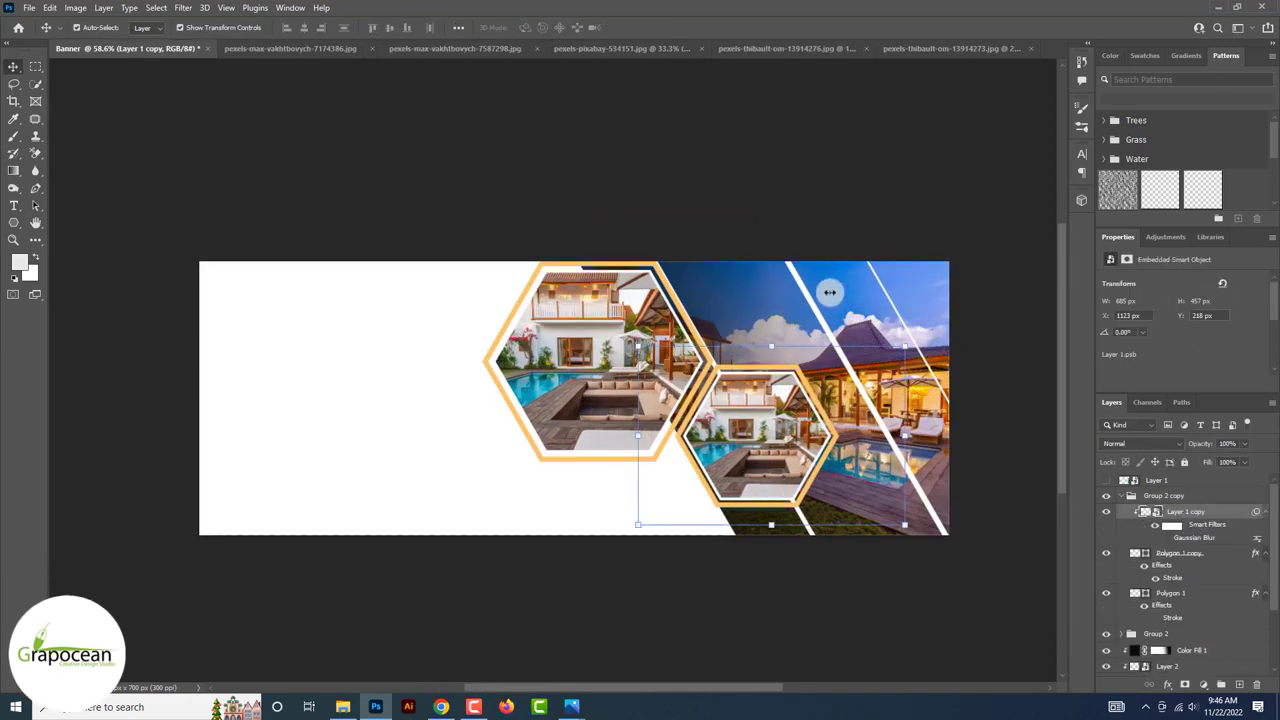
Bring the unlocked kitchen photo into the banner and clip it into the smaller hexagon.
left_click(452, 50)
left_click(655, 50)
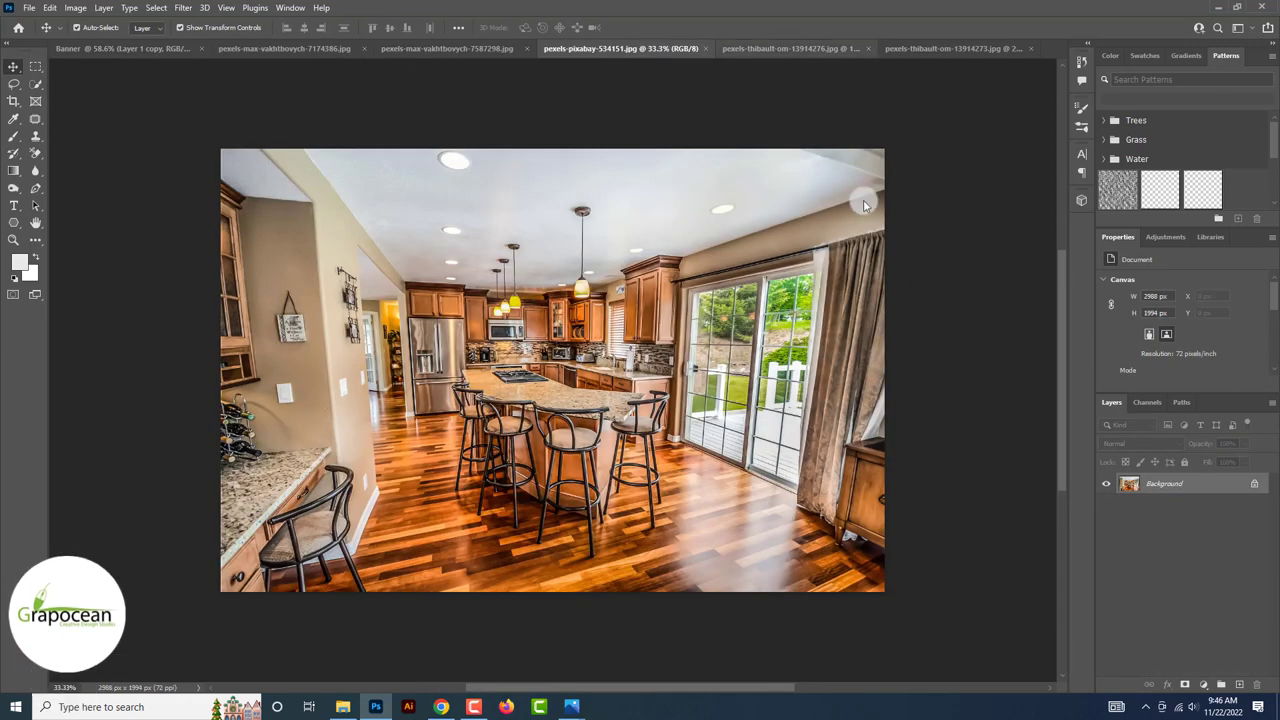
left_click(1254, 484)
mouse_move(911, 352)
left_mouse_down()
mouse_move(133, 79)
mouse_move(116, 428)
left_mouse_up()
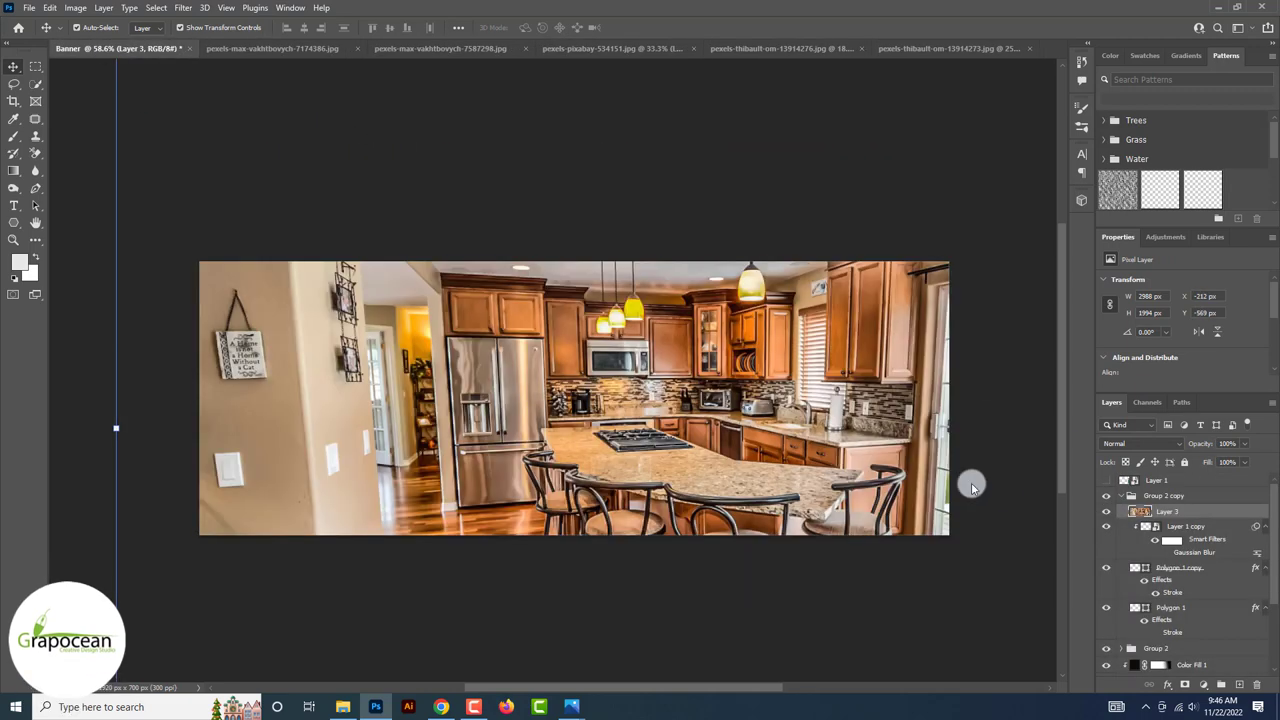
right_click(1188, 510)
left_click(1088, 387)
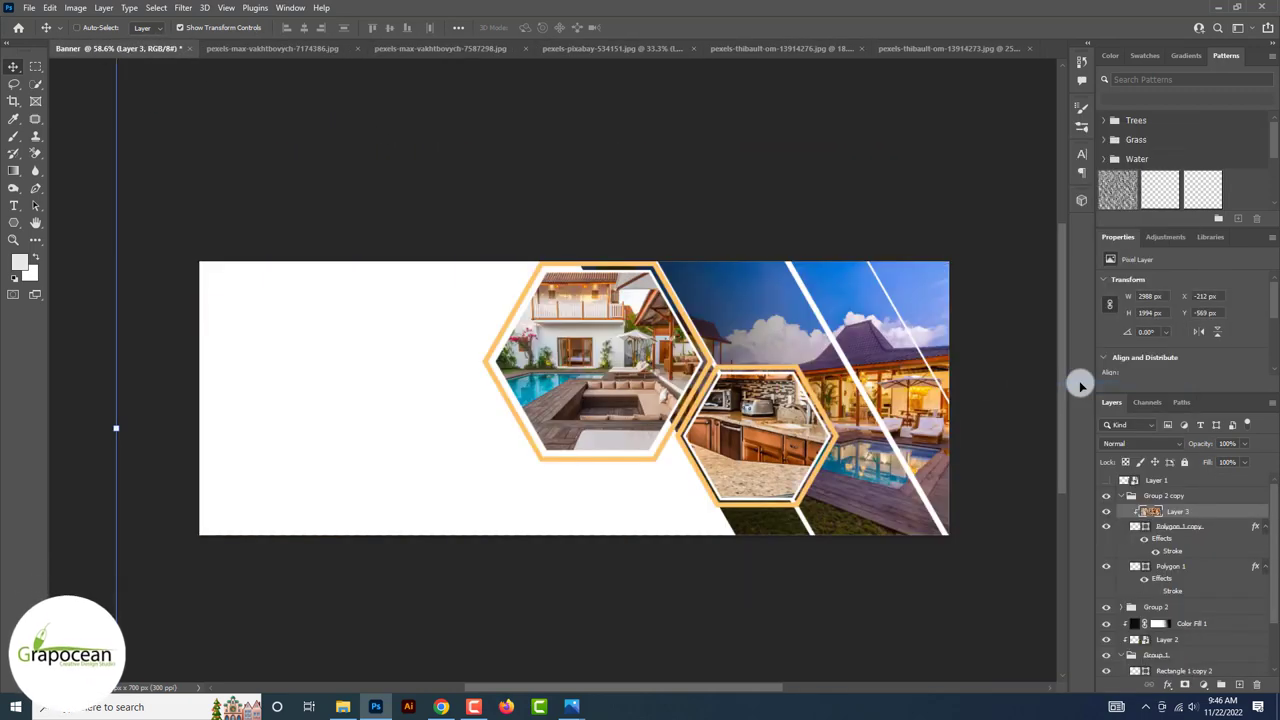
Scale the kitchen photo down to fit inside the hexagon frame.
mouse_move(1019, 659)
left_mouse_down()
mouse_move(868, 548)
mouse_move(834, 545)
left_mouse_up()
scroll(780, 570, "up", 3)
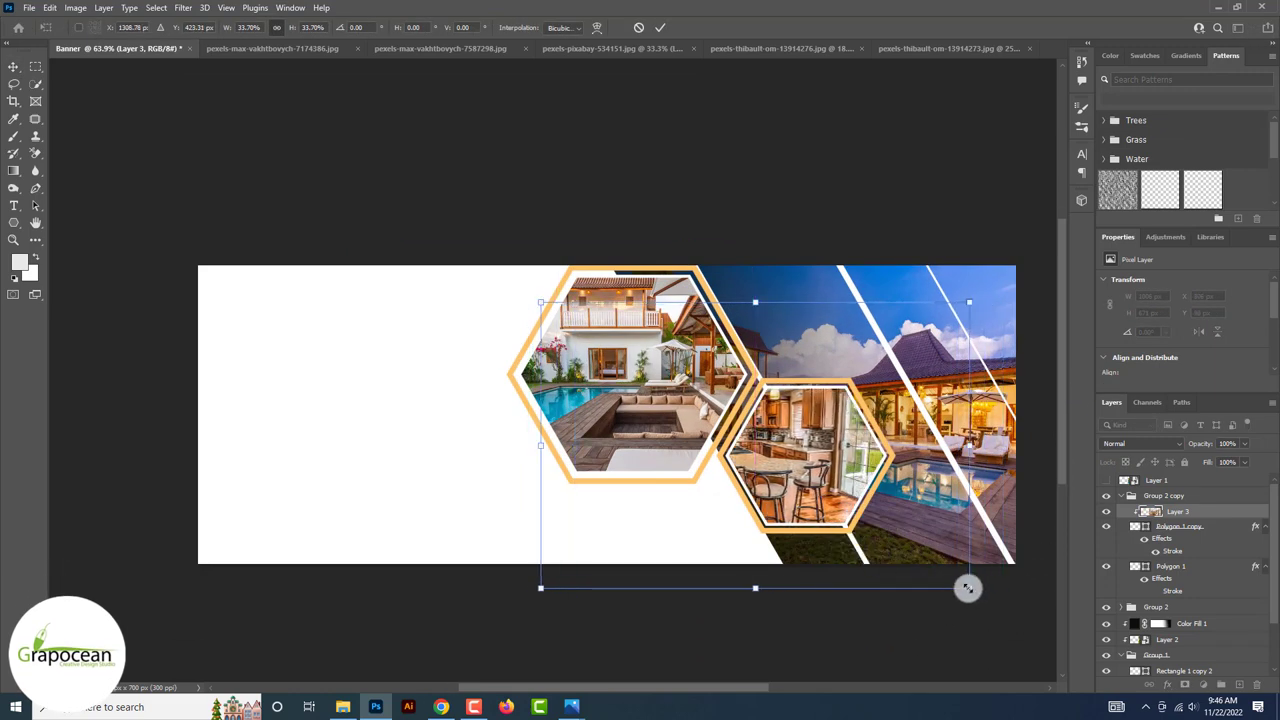
left_click_drag(967, 588, 914, 569)
left_click(660, 27)
scroll(605, 437, "down", 3)
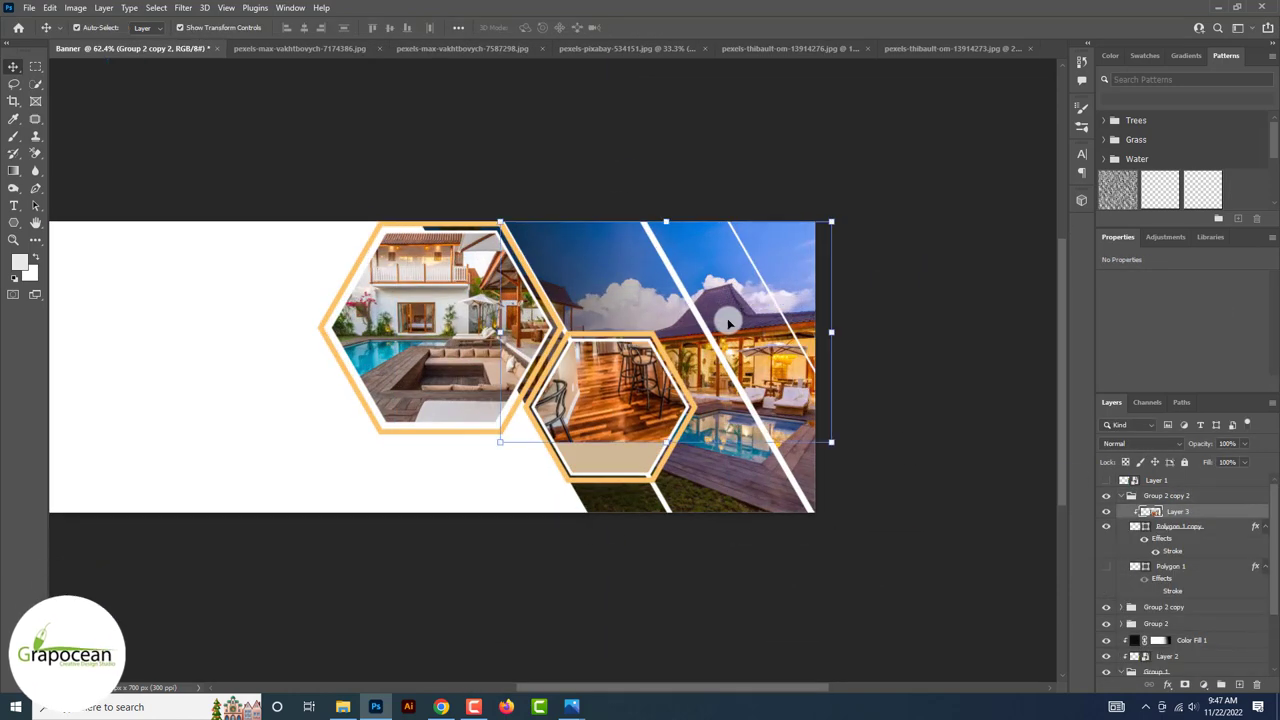
Move the duplicated kitchen hexagon group up above the kitchen hexagon.
left_click(1121, 496)
left_click_drag(637, 385, 626, 239)
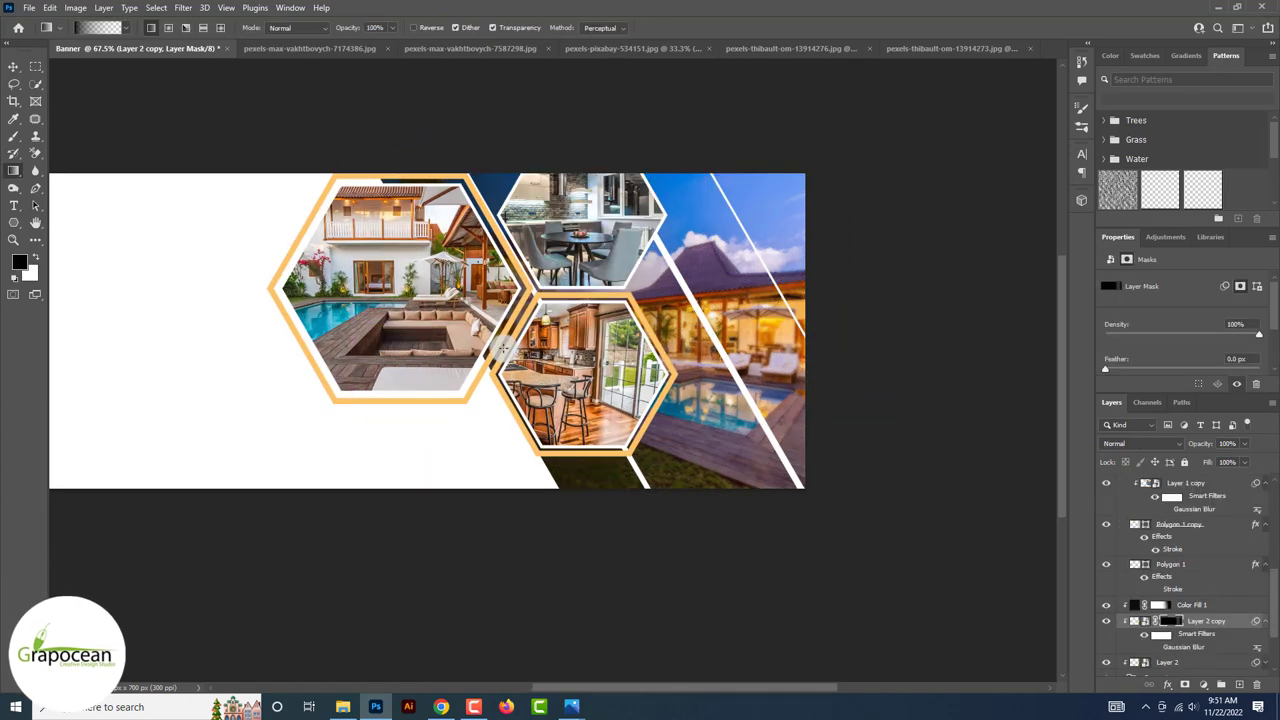
scroll(505, 350, "down", 2)
scroll(181, 165, "up", 1)
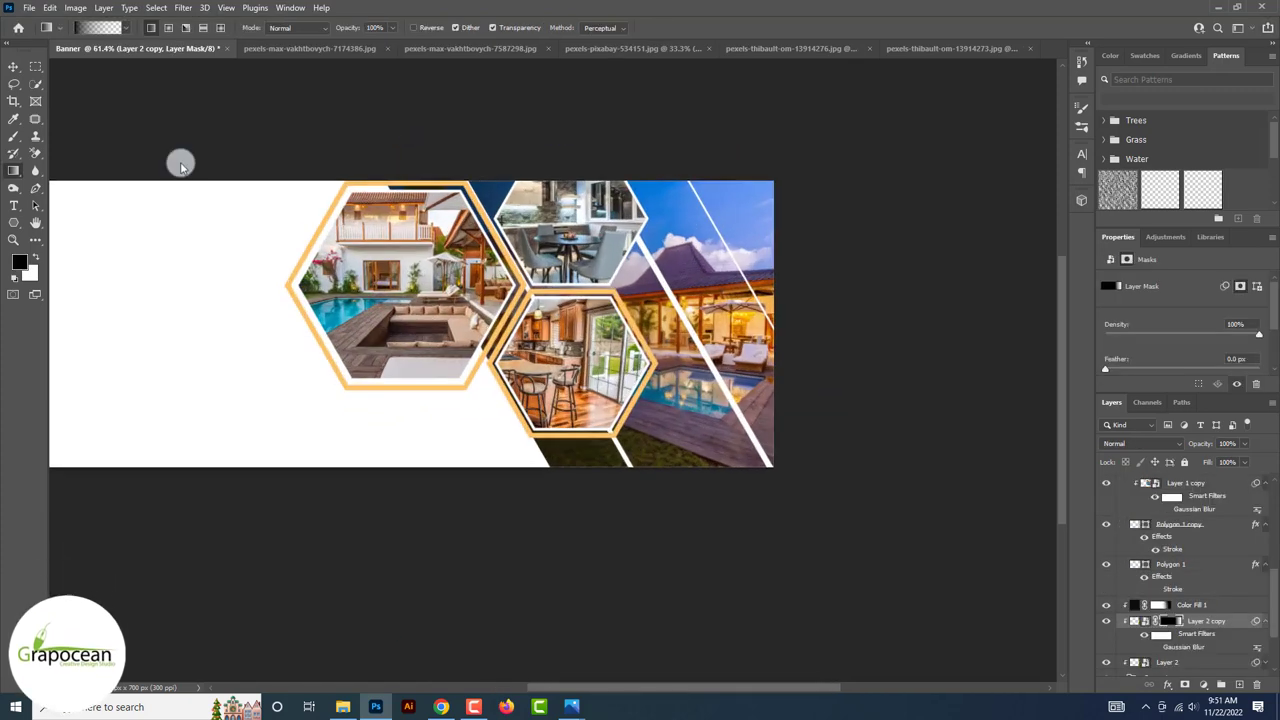
left_click(15, 68)
left_click(557, 241)
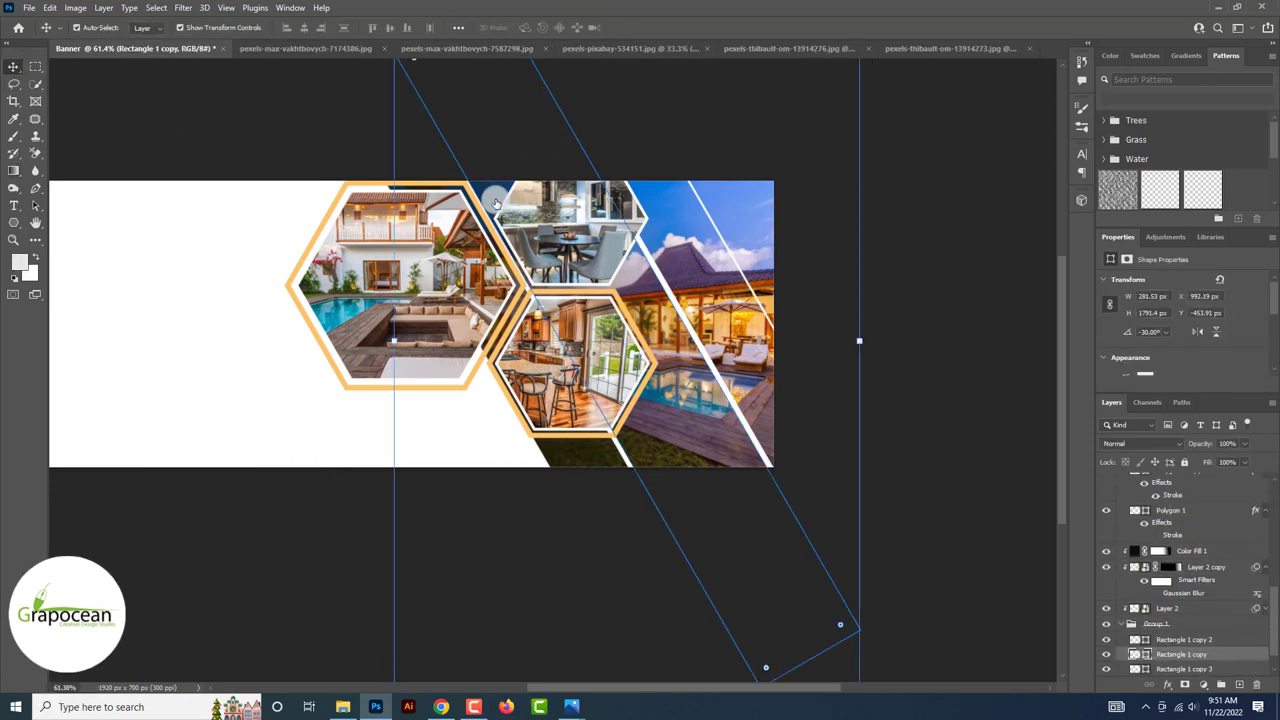
Toggle Layer 2's visibility and check the polygon and Color Fill 1 layers.
left_click(1106, 609)
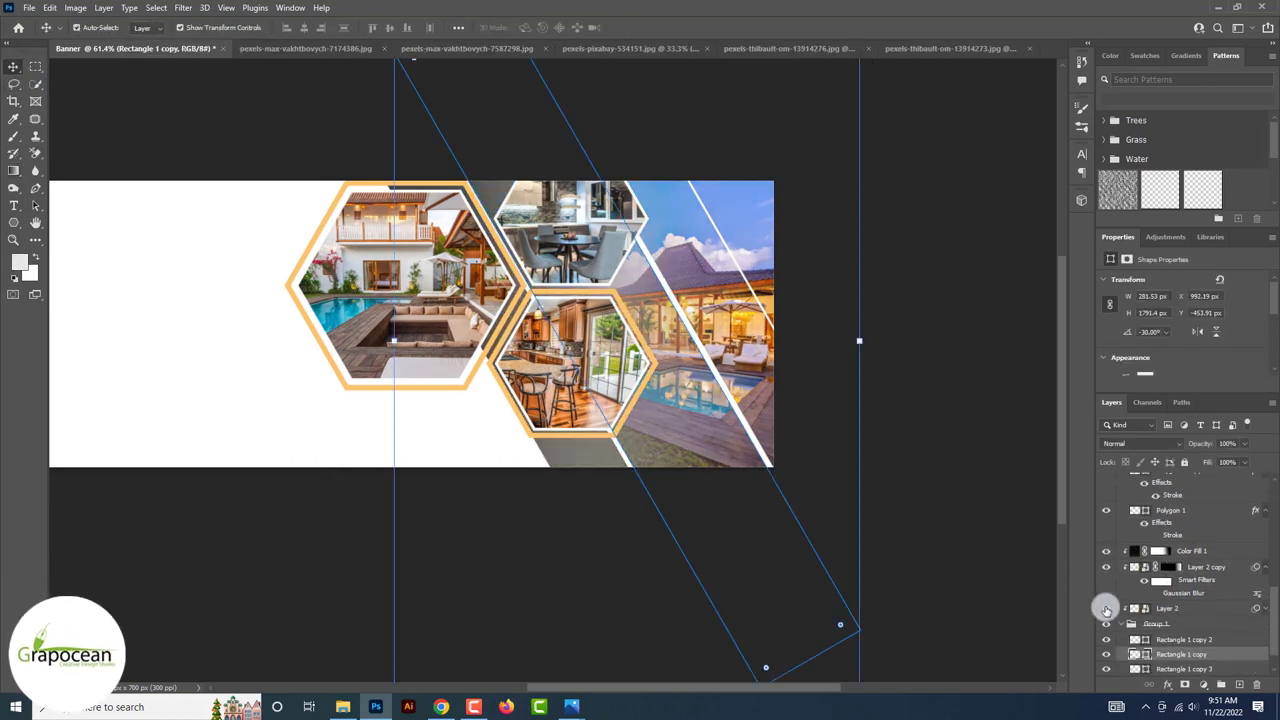
left_click(1106, 609)
left_click(1106, 609)
left_click(1191, 612)
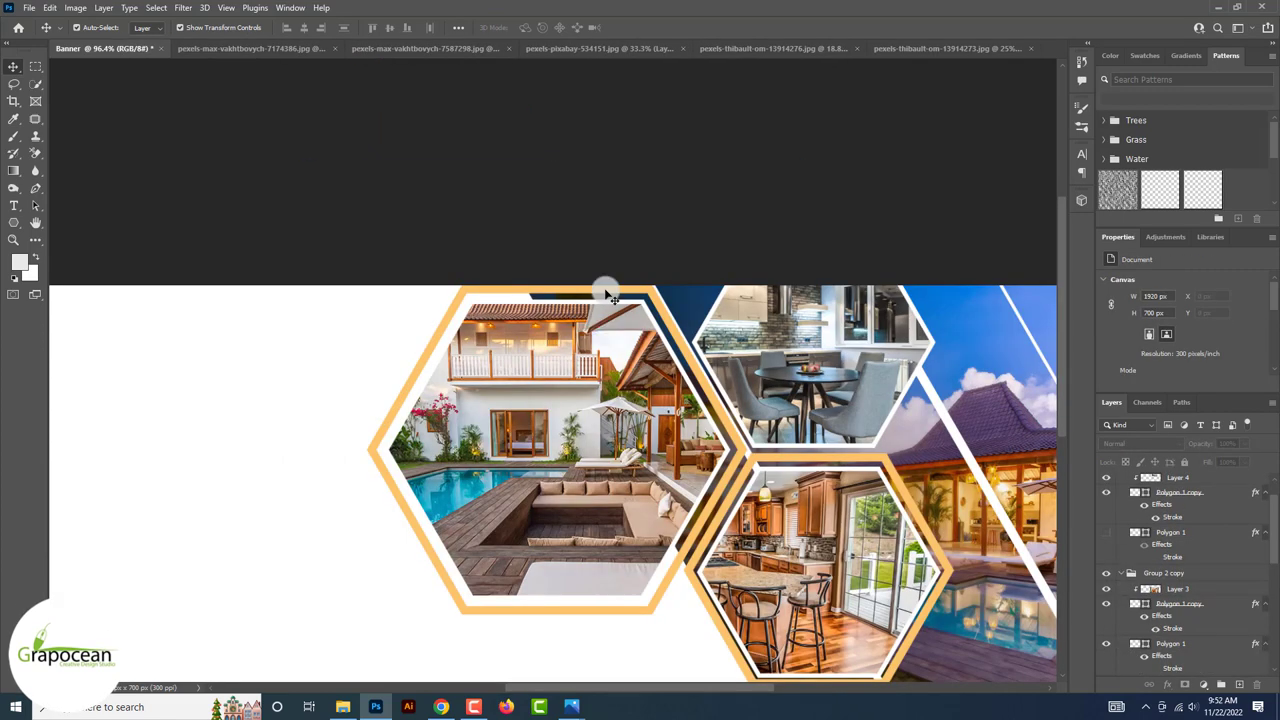
left_click(607, 294)
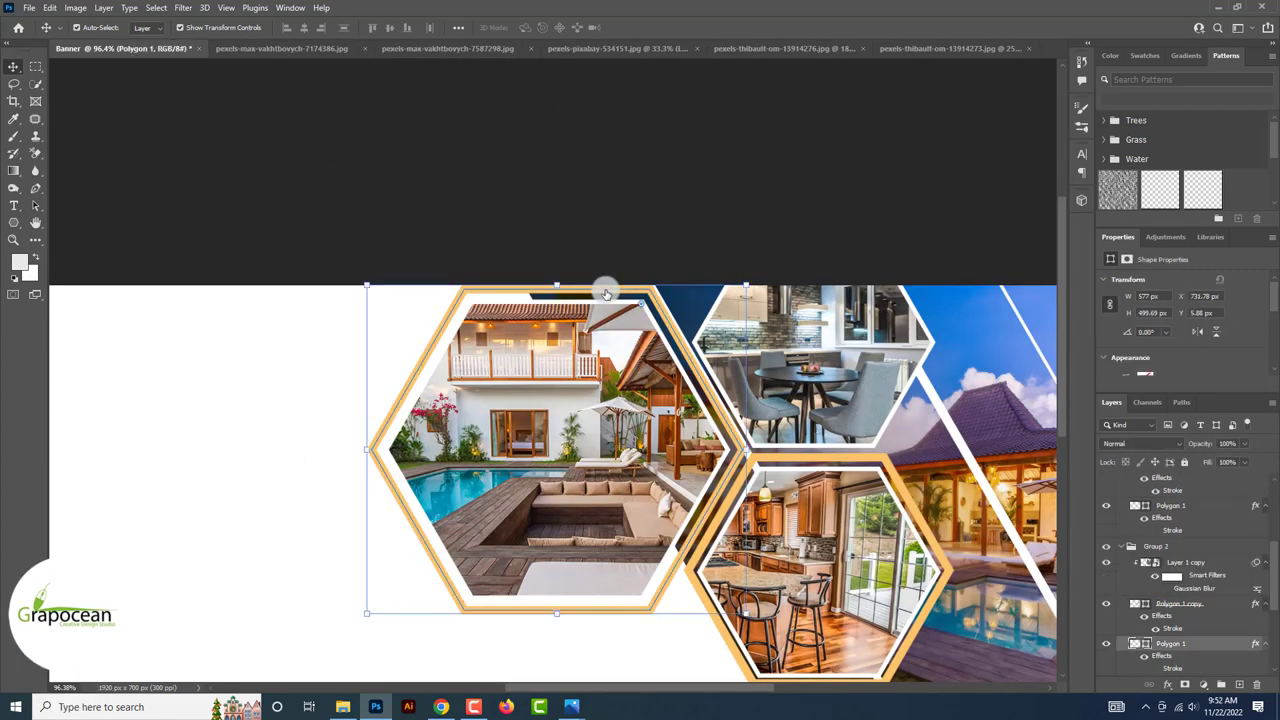
scroll(703, 437, "down", 1)
scroll(703, 437, "down", 1)
left_click(811, 606)
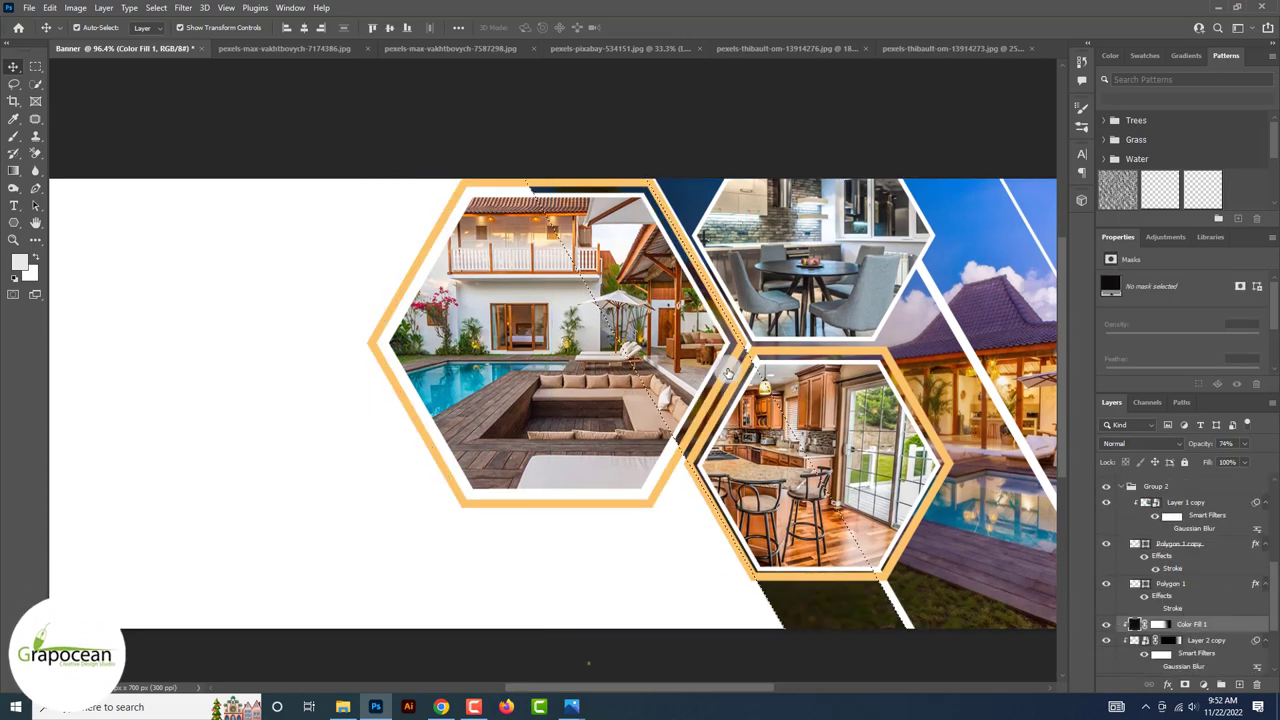
scroll(1108, 600, "down", 5)
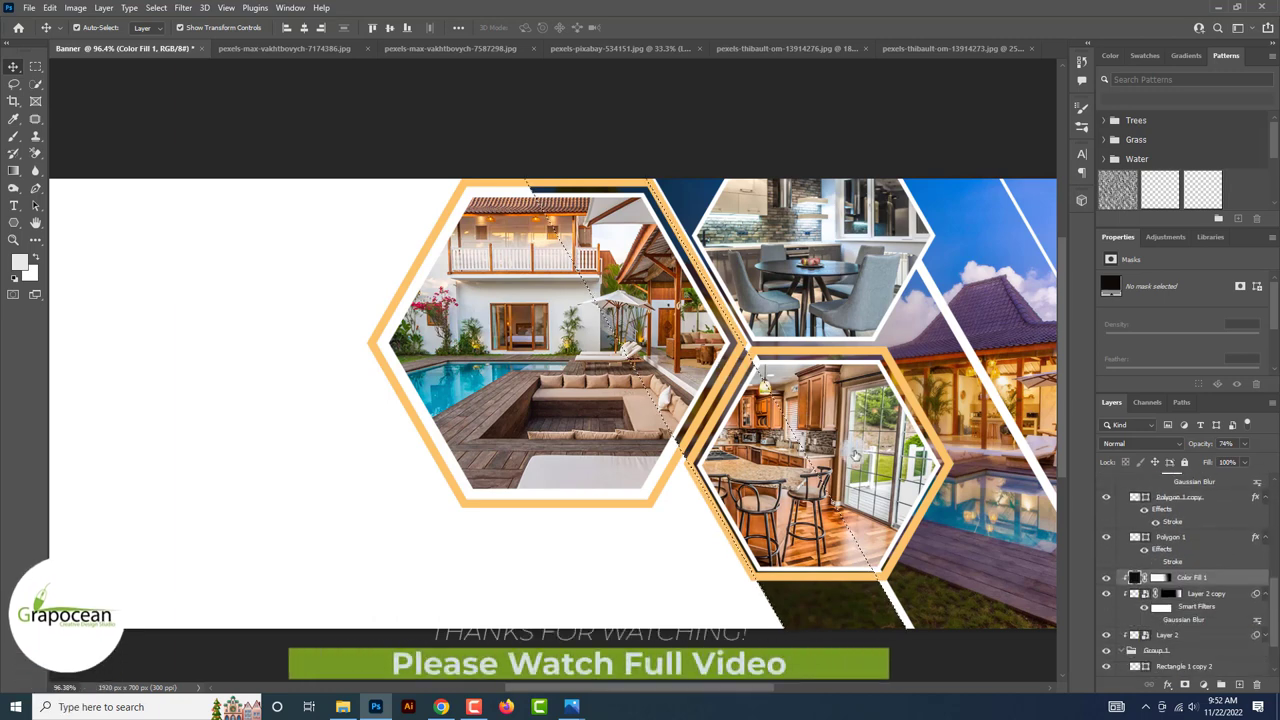
Hide a rectangle stripe layer and add a layer mask to Polygon 1.
left_click(1106, 617)
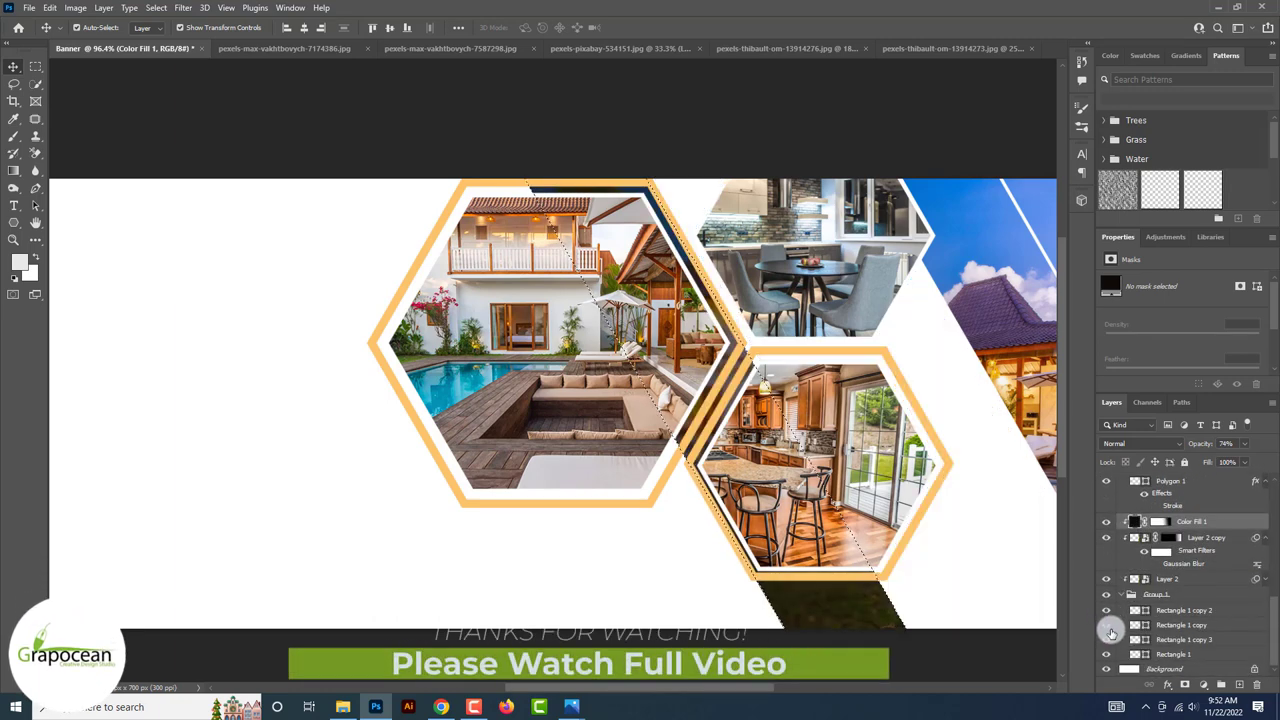
scroll(1110, 625, "up", 2)
scroll(1110, 625, "up", 2)
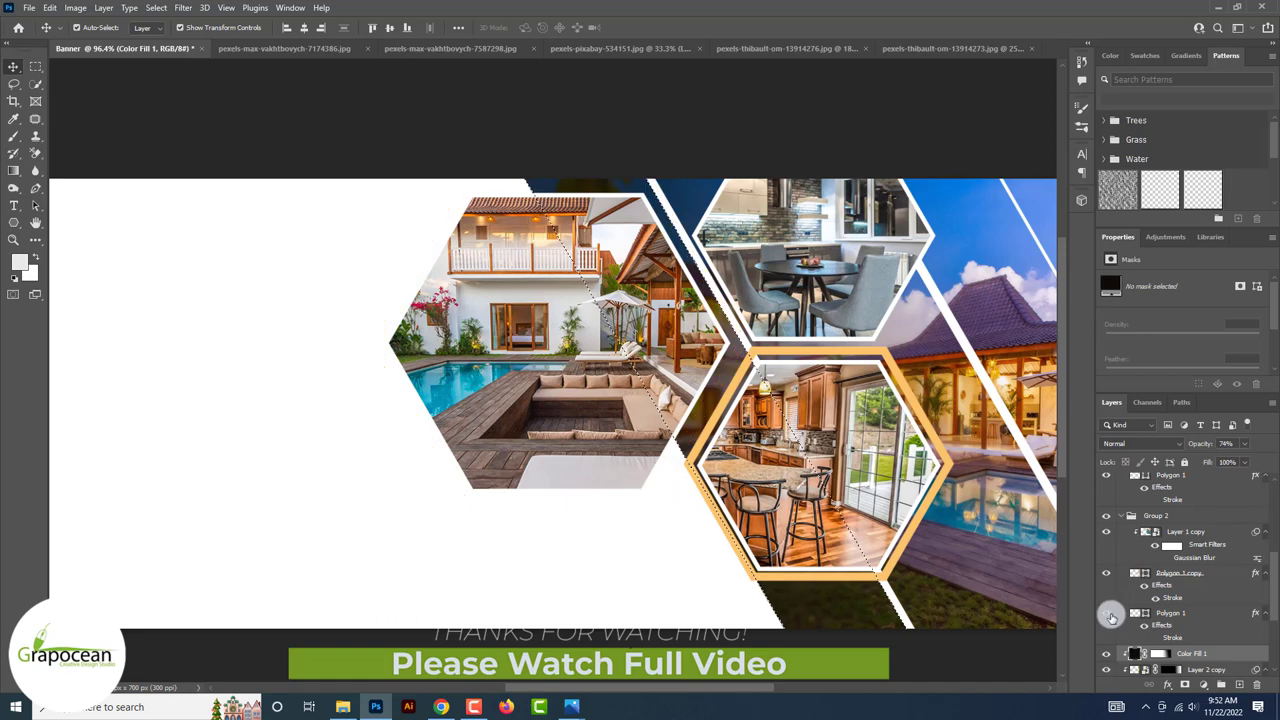
left_click(1172, 613)
left_click(1187, 687)
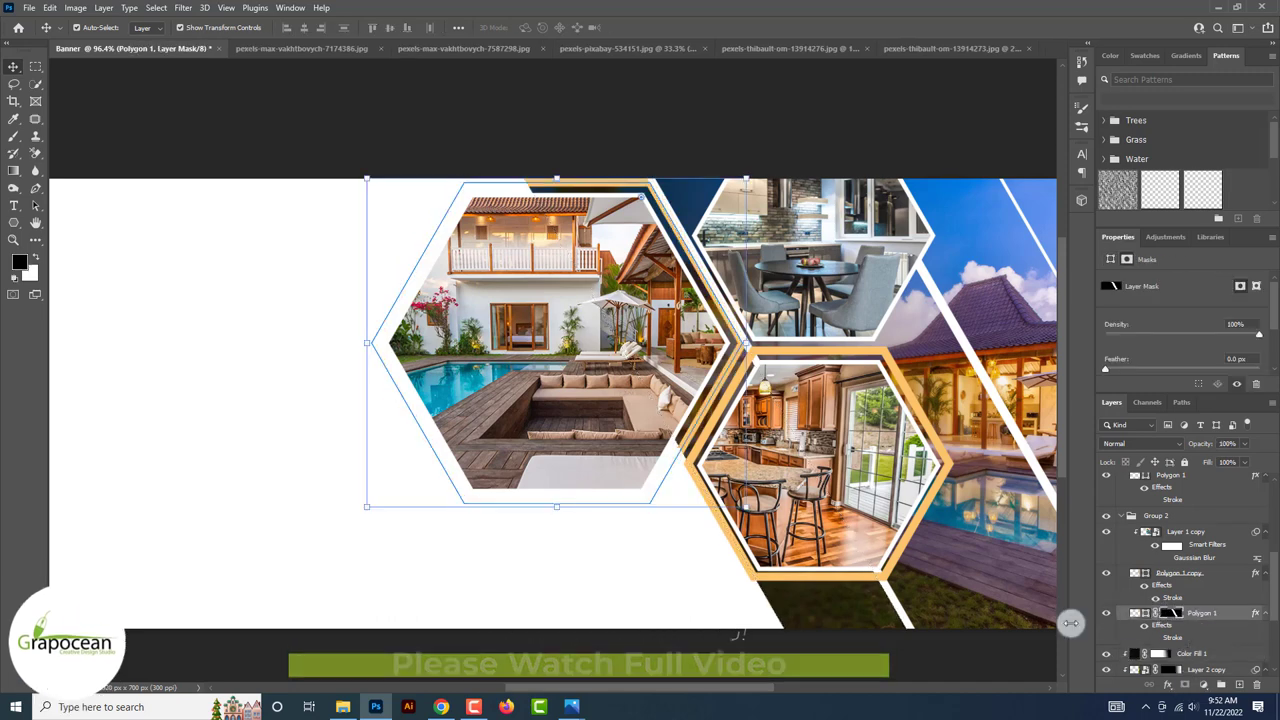
Zoom out to the whole banner and nudge the left hexagon frame slightly.
key("m")
key("v")
left_click(157, 106)
scroll(204, 118, "down", 2)
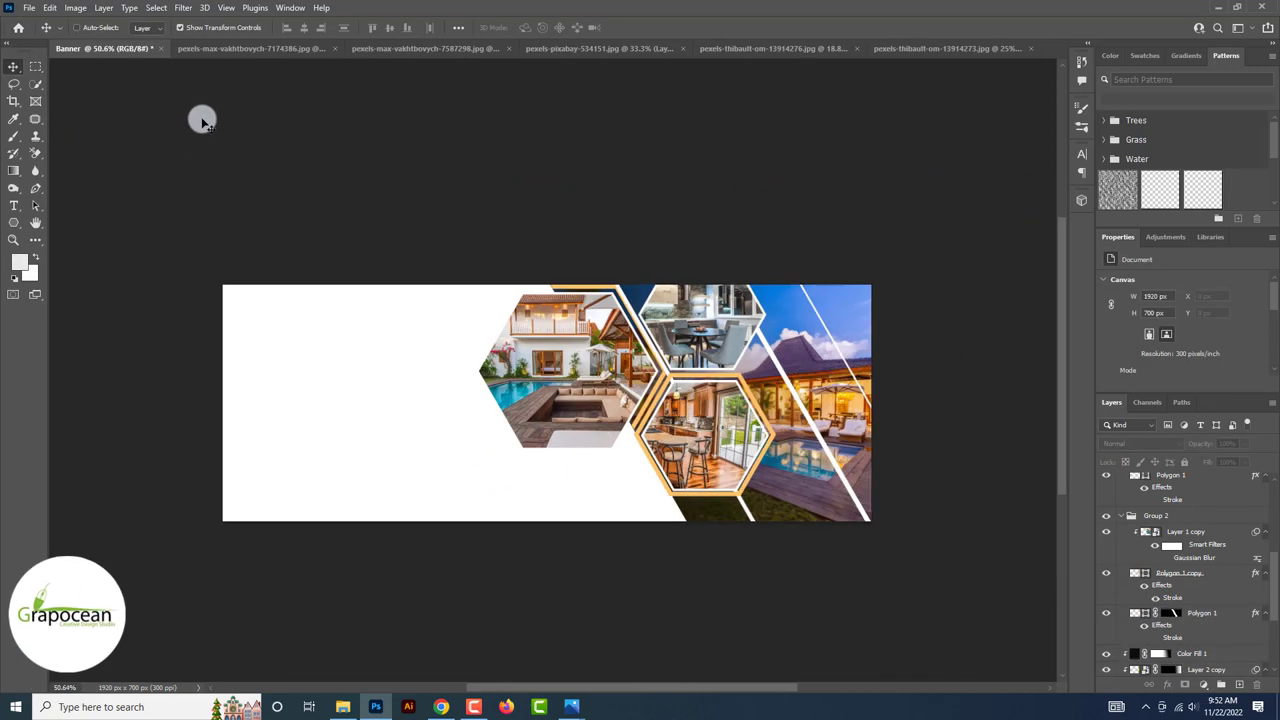
scroll(202, 120, "down", 2)
scroll(202, 120, "down", 1)
scroll(202, 120, "up", 3)
scroll(86, 90, "up", 3)
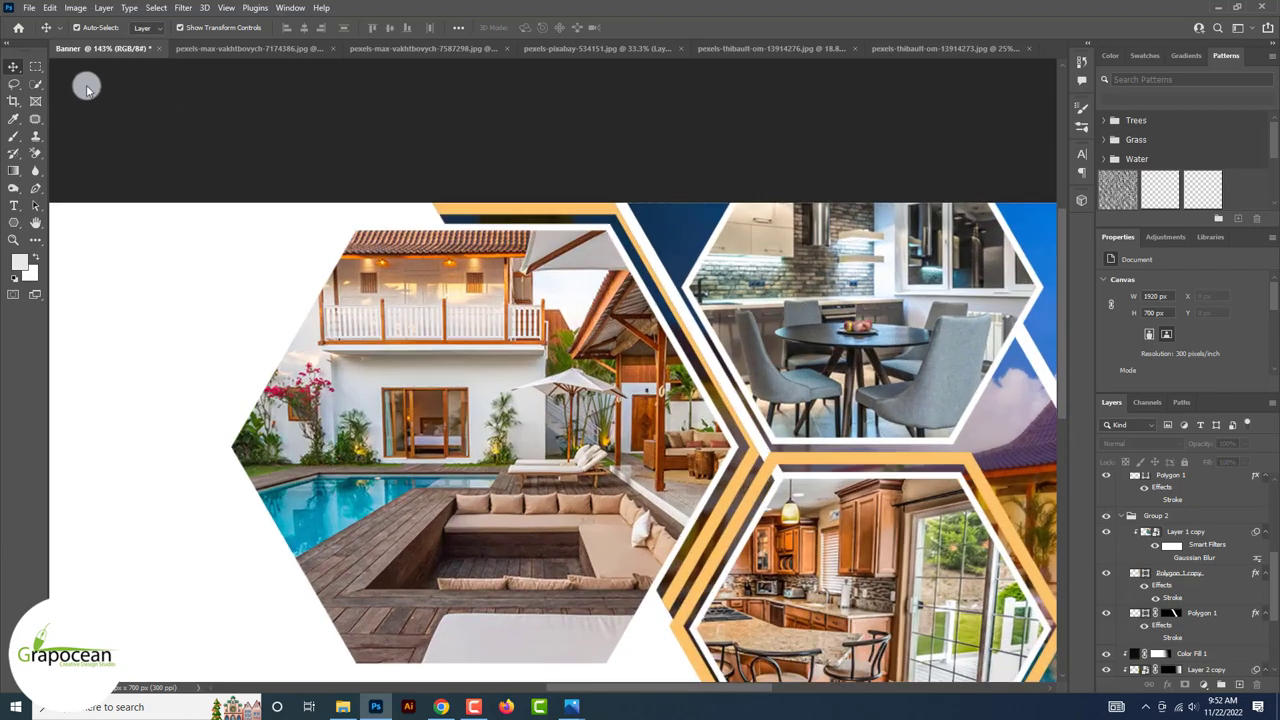
left_click_drag(628, 214, 630, 230)
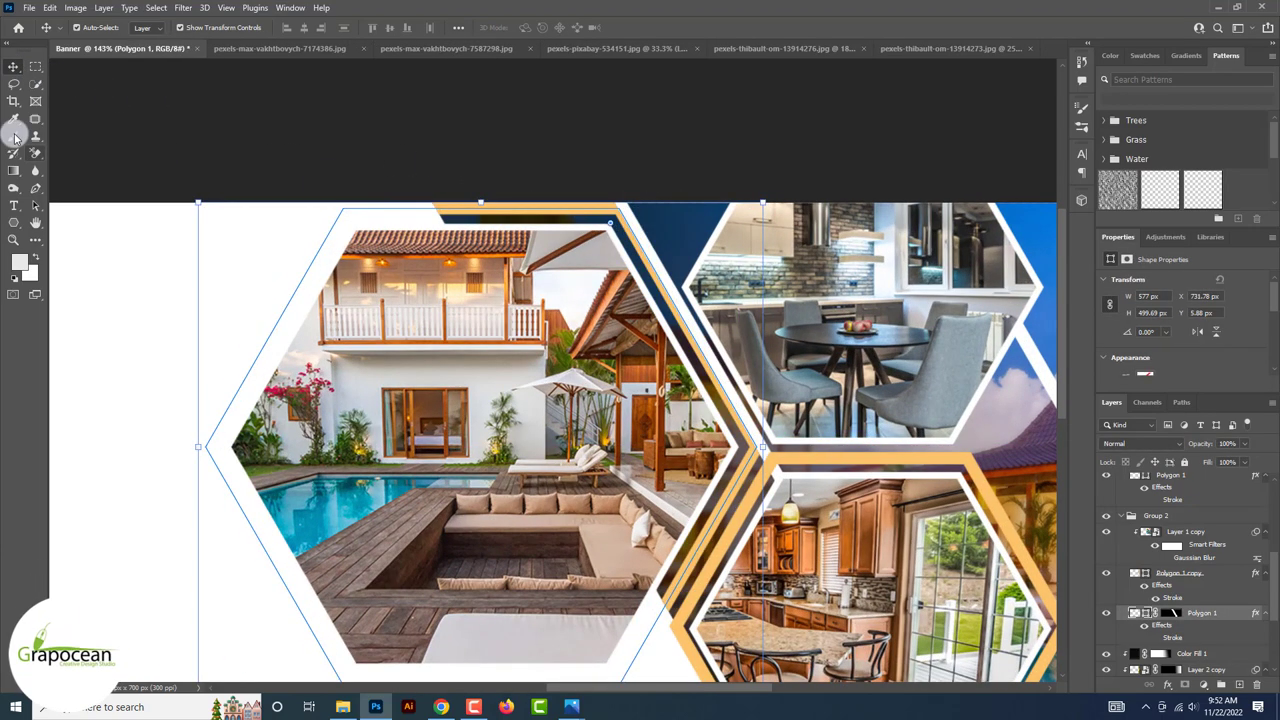
Paint black on Polygon 1's mask to hide the seam and lower navy/orange stripes.
right_click(14, 136)
left_click(1168, 612)
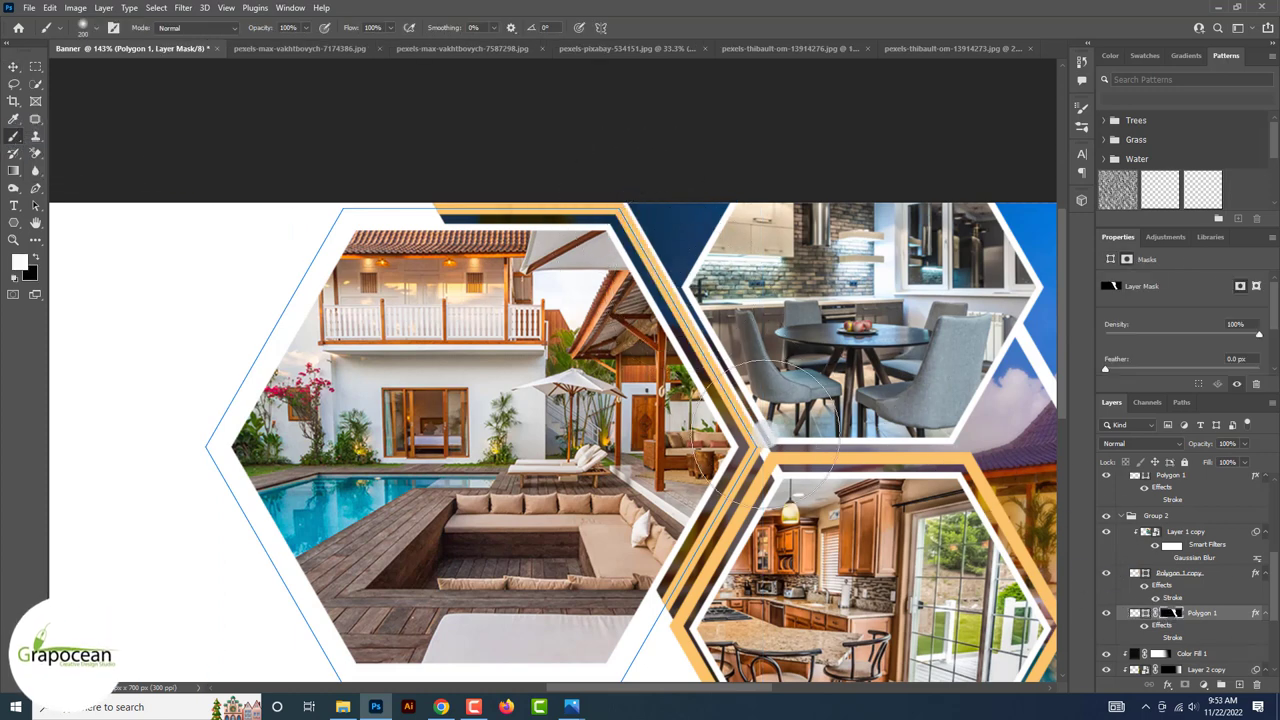
key("x")
left_click_drag(745, 435, 736, 468)
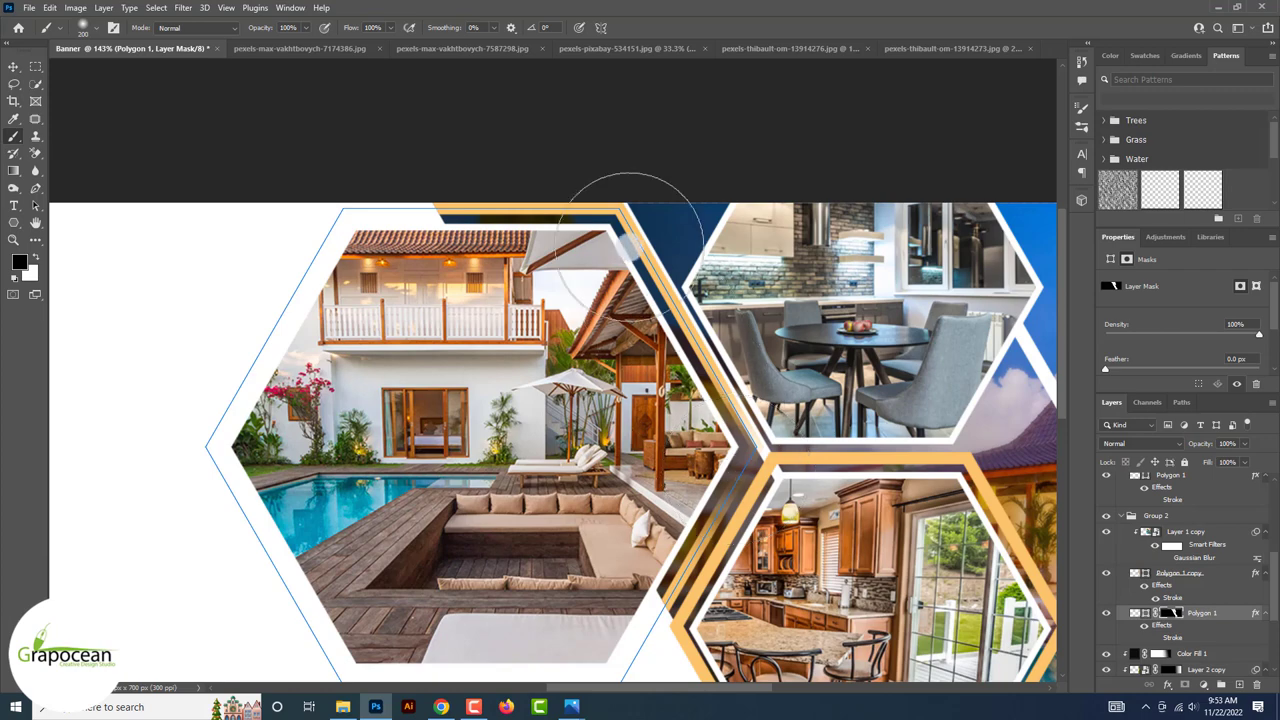
left_click_drag(706, 580, 640, 600)
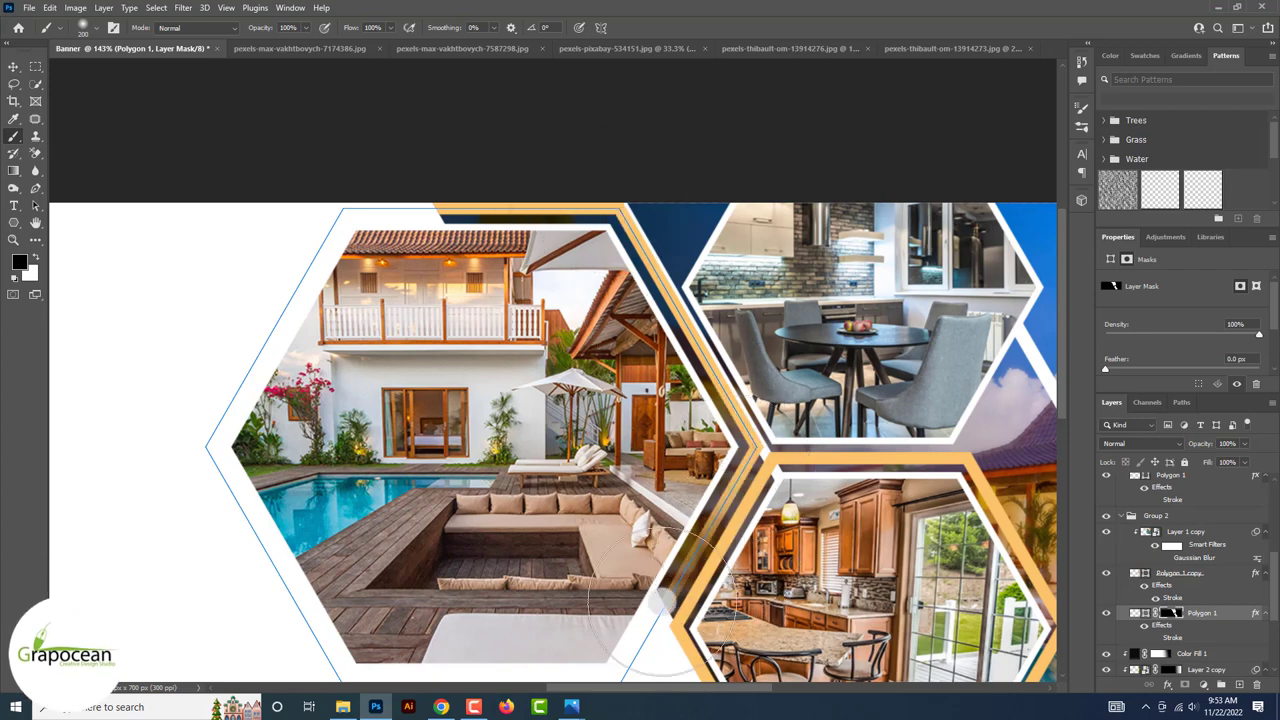
scroll(371, 183, "down", 3)
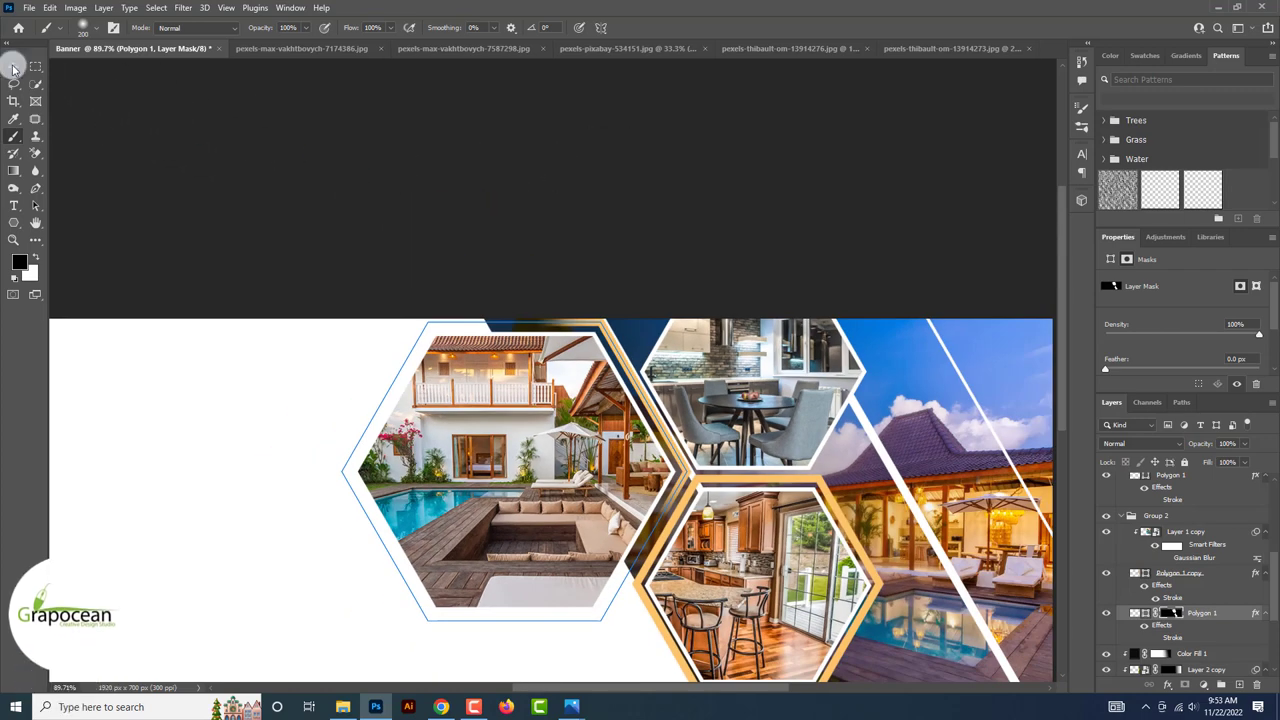
Select the Polygon 1 frame and Color Fill 1 layers.
left_click(14, 66)
left_click(200, 145)
scroll(202, 148, "down", 2)
scroll(70, 93, "up", 2)
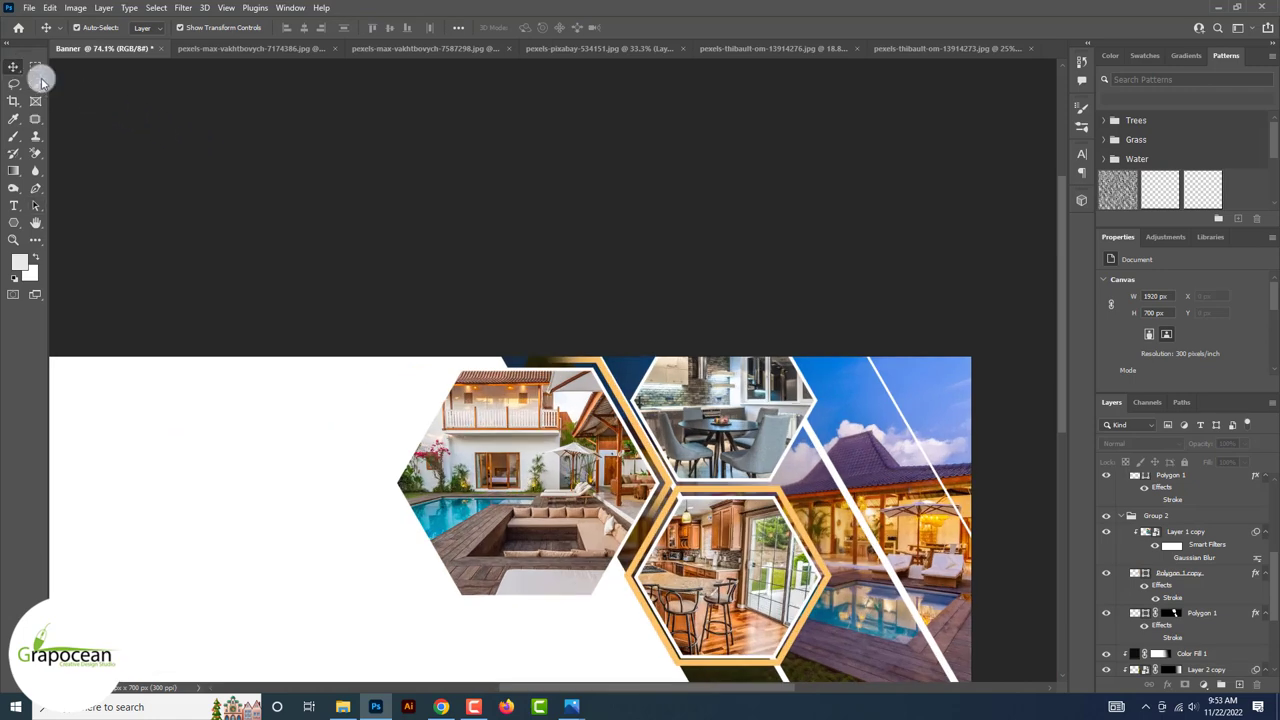
scroll(619, 400, "up", 1)
left_click(619, 405)
scroll(750, 605, "up", 2)
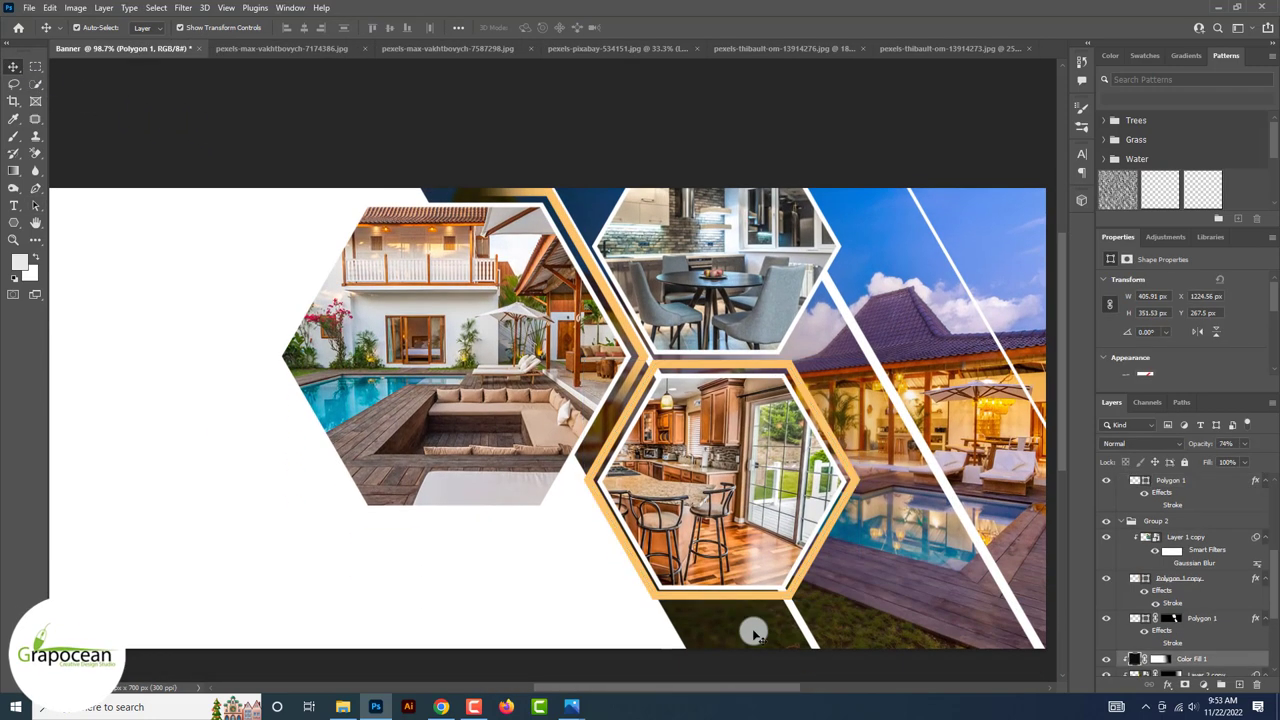
left_click(754, 632)
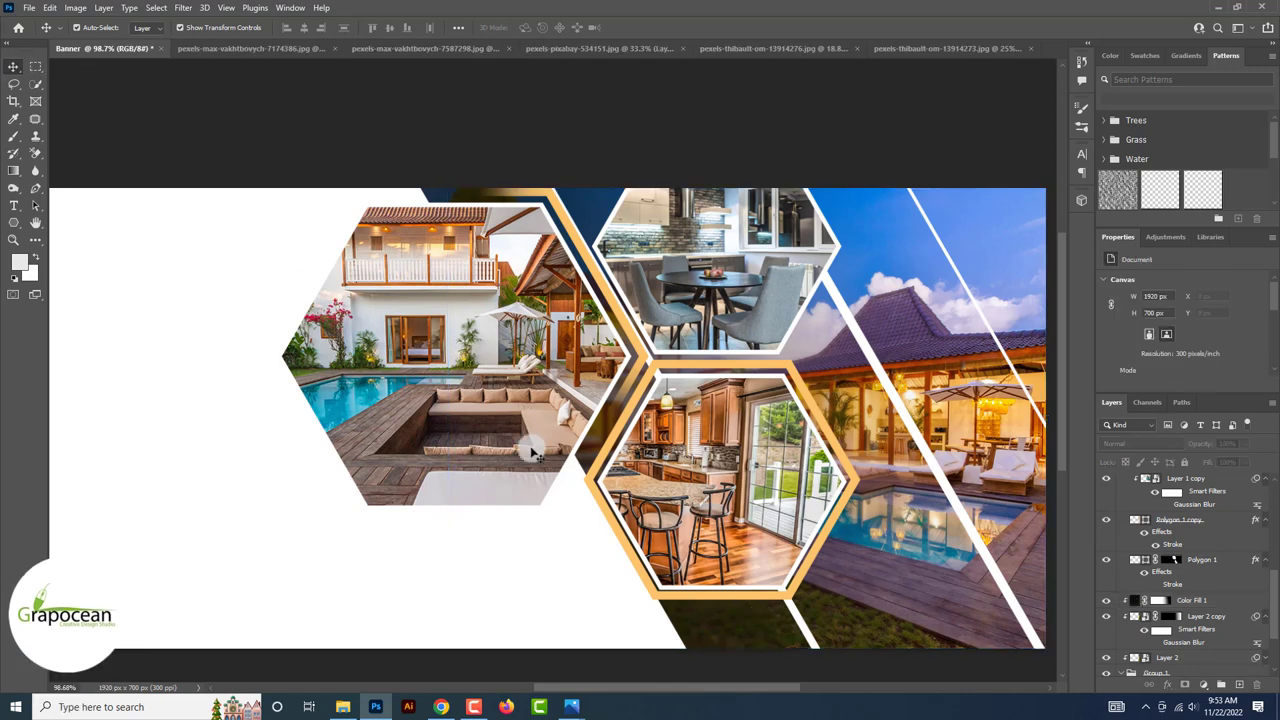
left_click(741, 632)
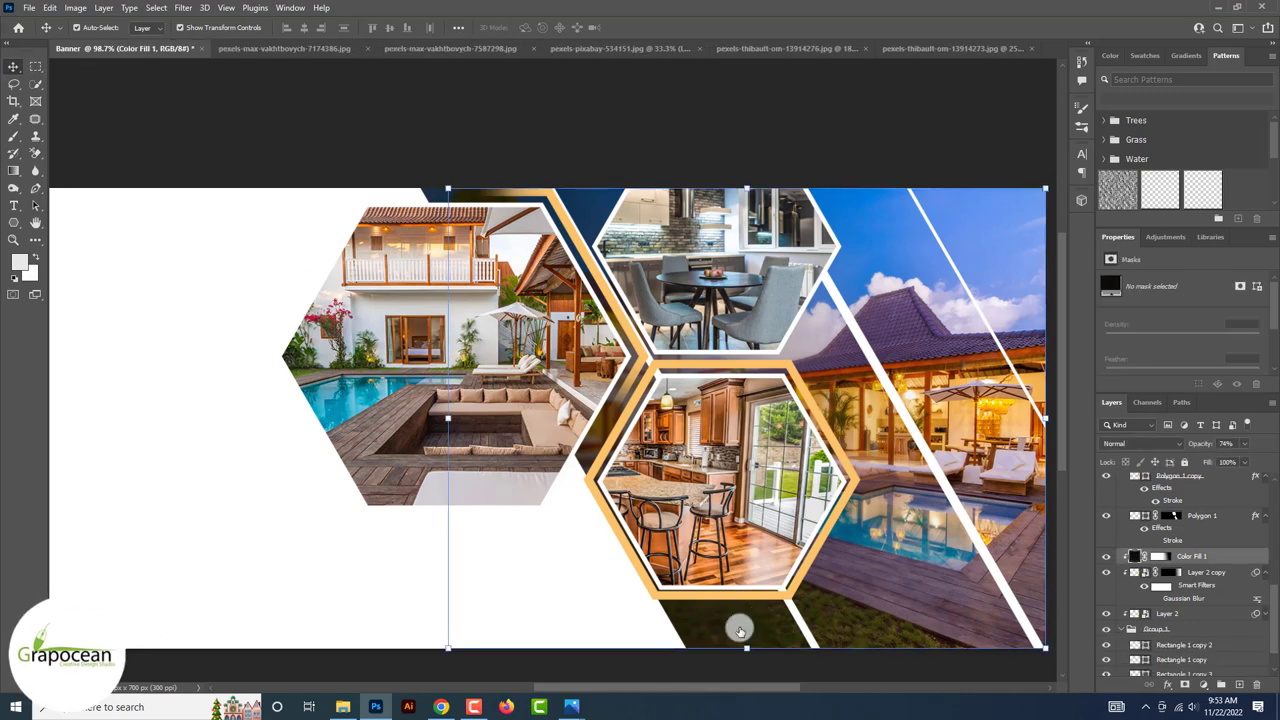
Load the hexagon as a selection and add a layer mask to the top Polygon 1.
left_click(1106, 640)
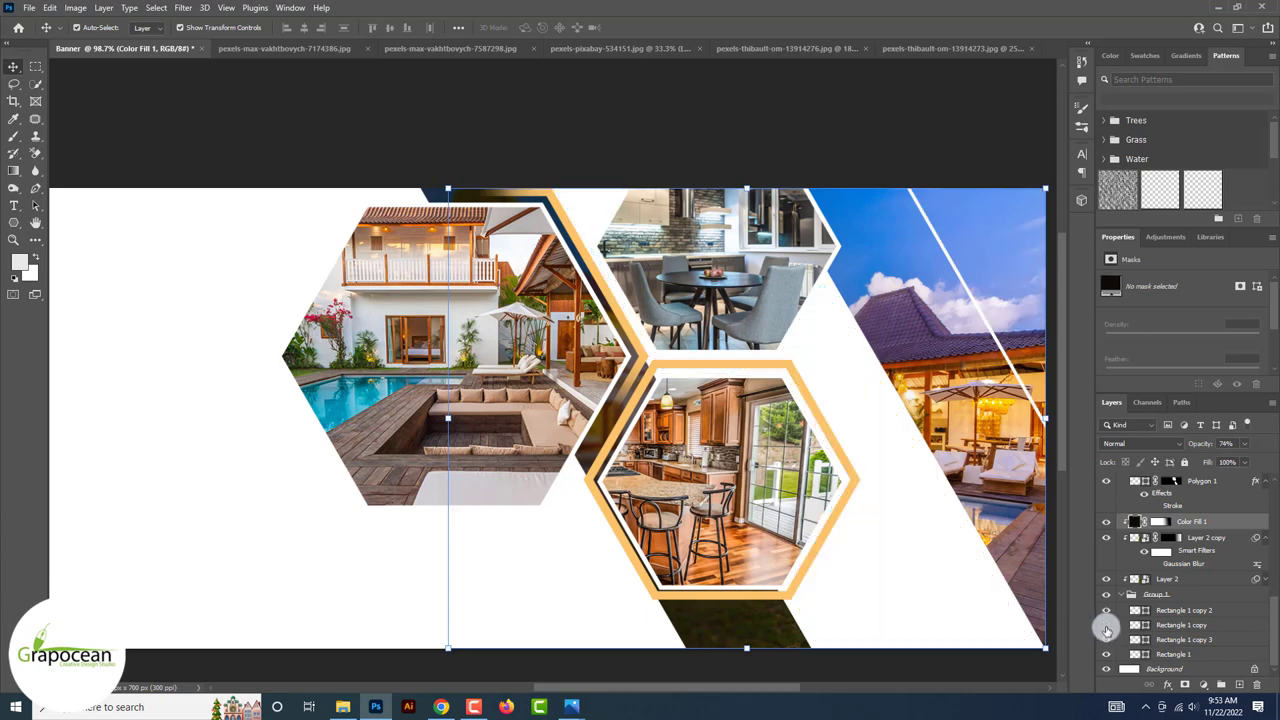
left_click(1138, 611, "ctrl")
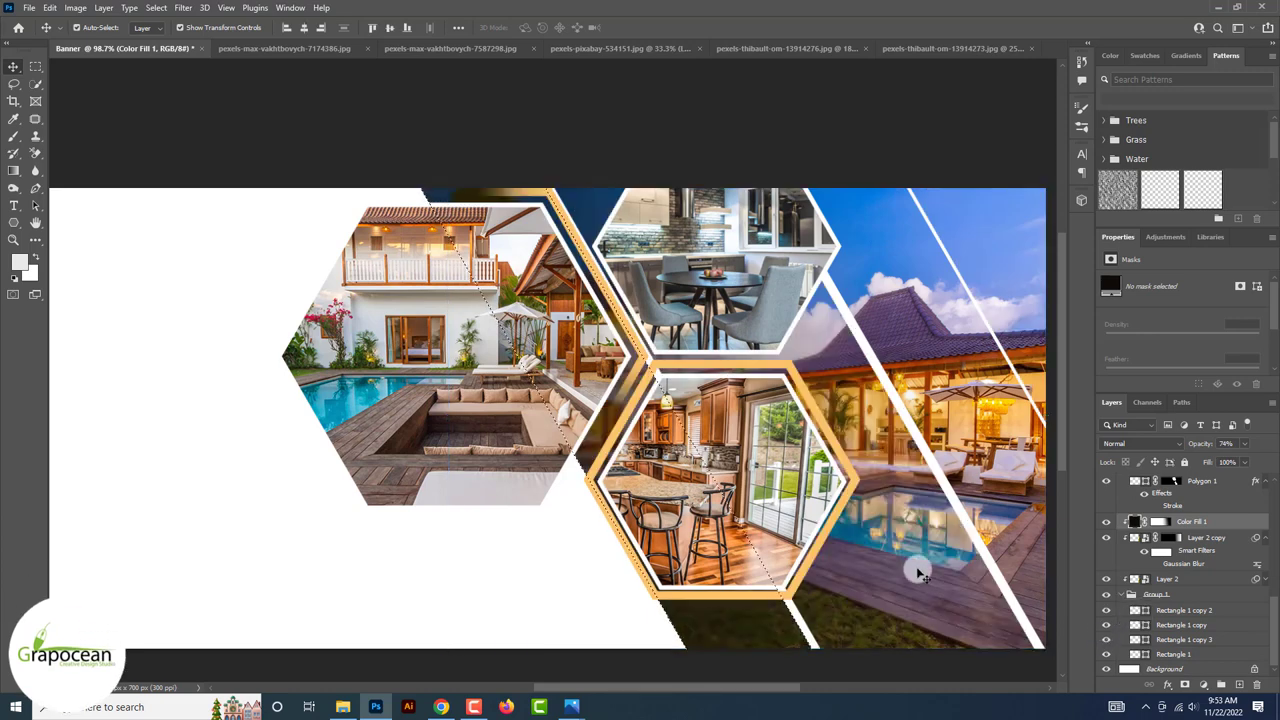
left_click(815, 549)
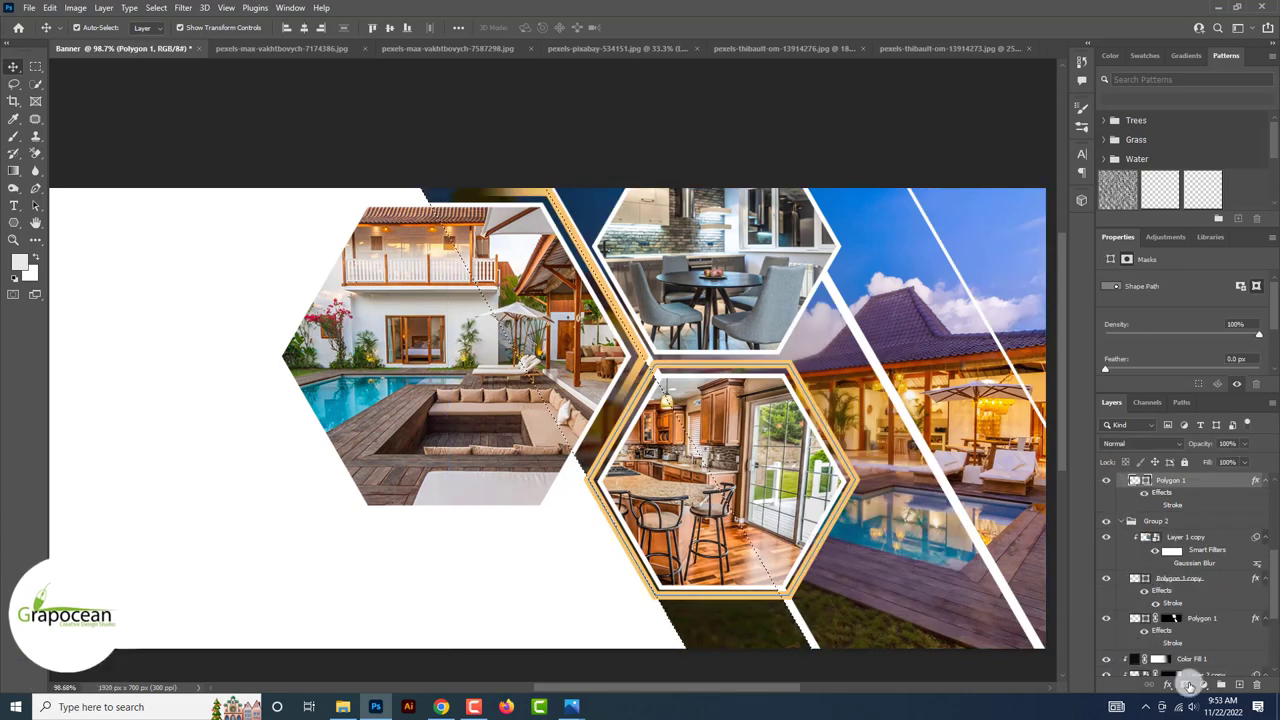
left_click(1186, 684)
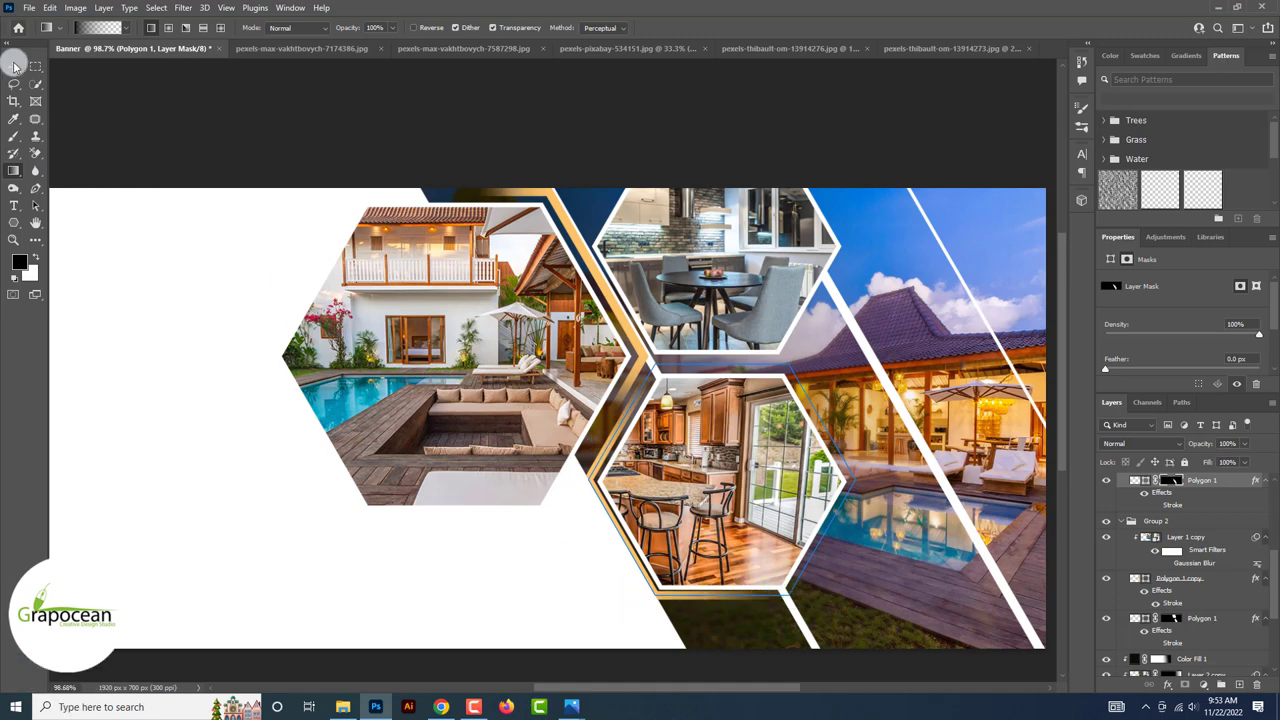
Zoom out and review the whole banner with the masked frames.
key("v")
left_click(128, 223)
scroll(612, 506, "down", 3)
scroll(862, 530, "down", 3)
scroll(862, 530, "up", 2)
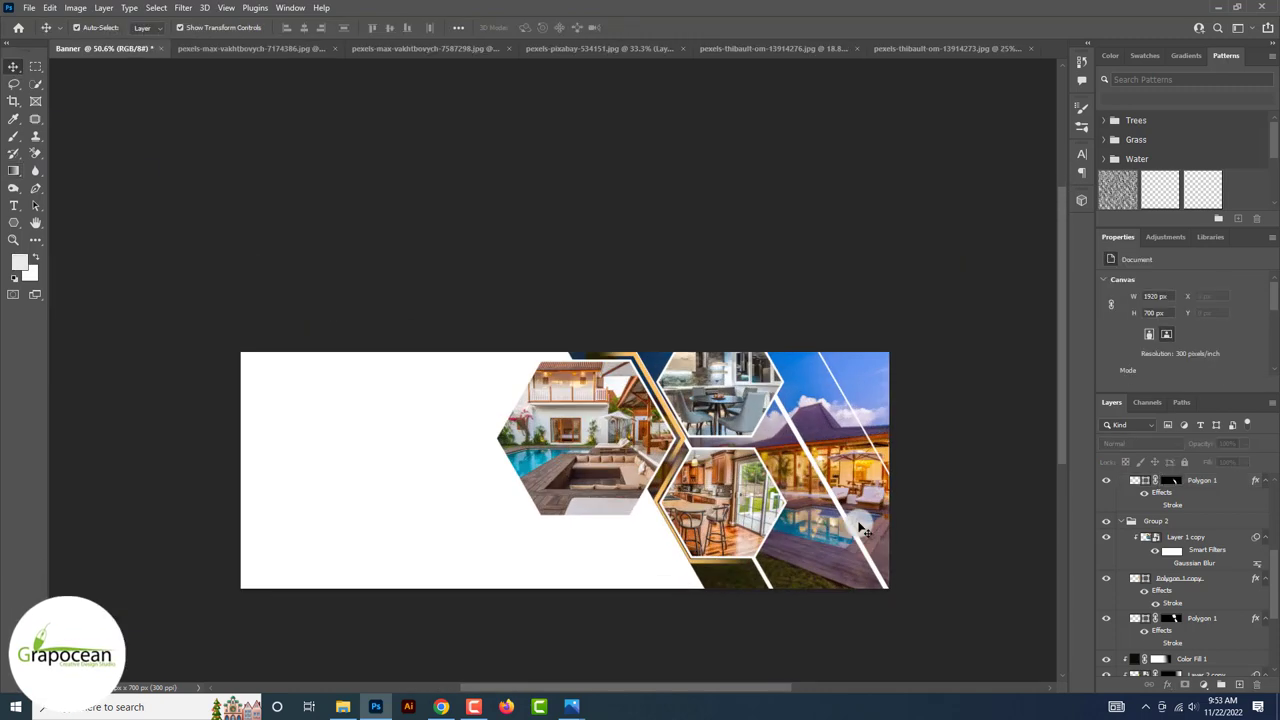
scroll(860, 527, "down", 1)
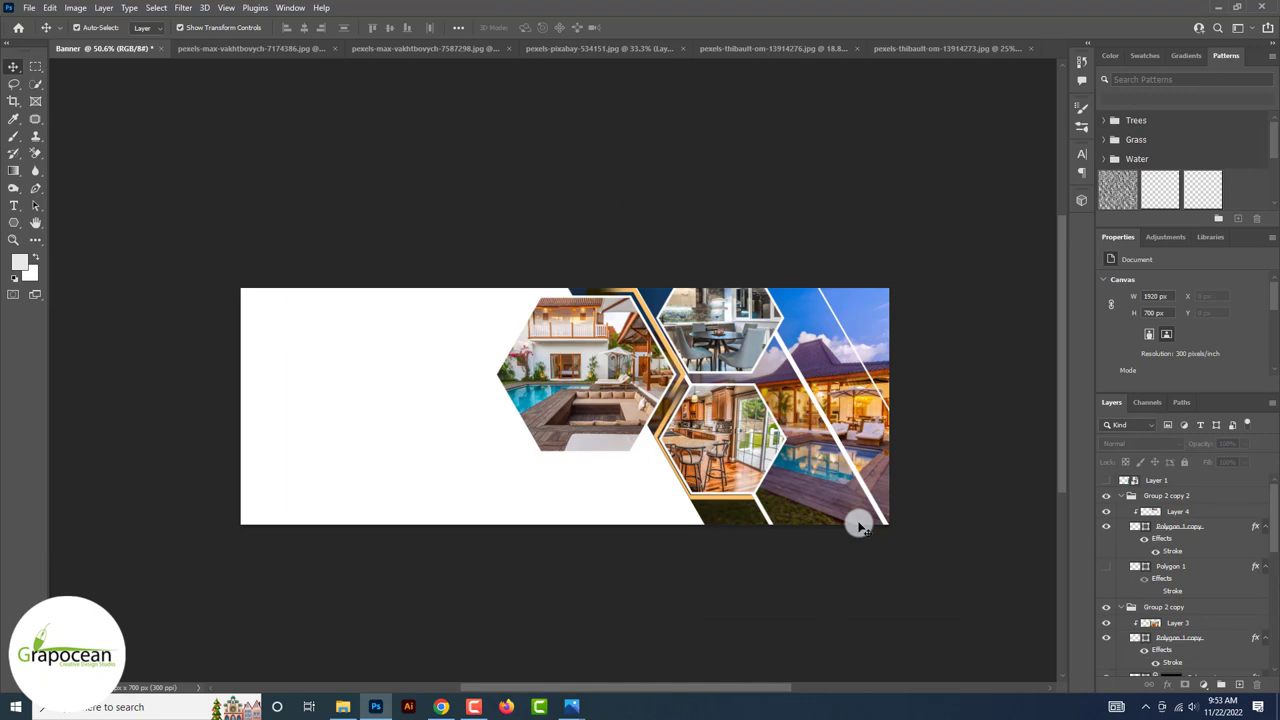
scroll(860, 527, "up", 3)
scroll(860, 527, "up", 1)
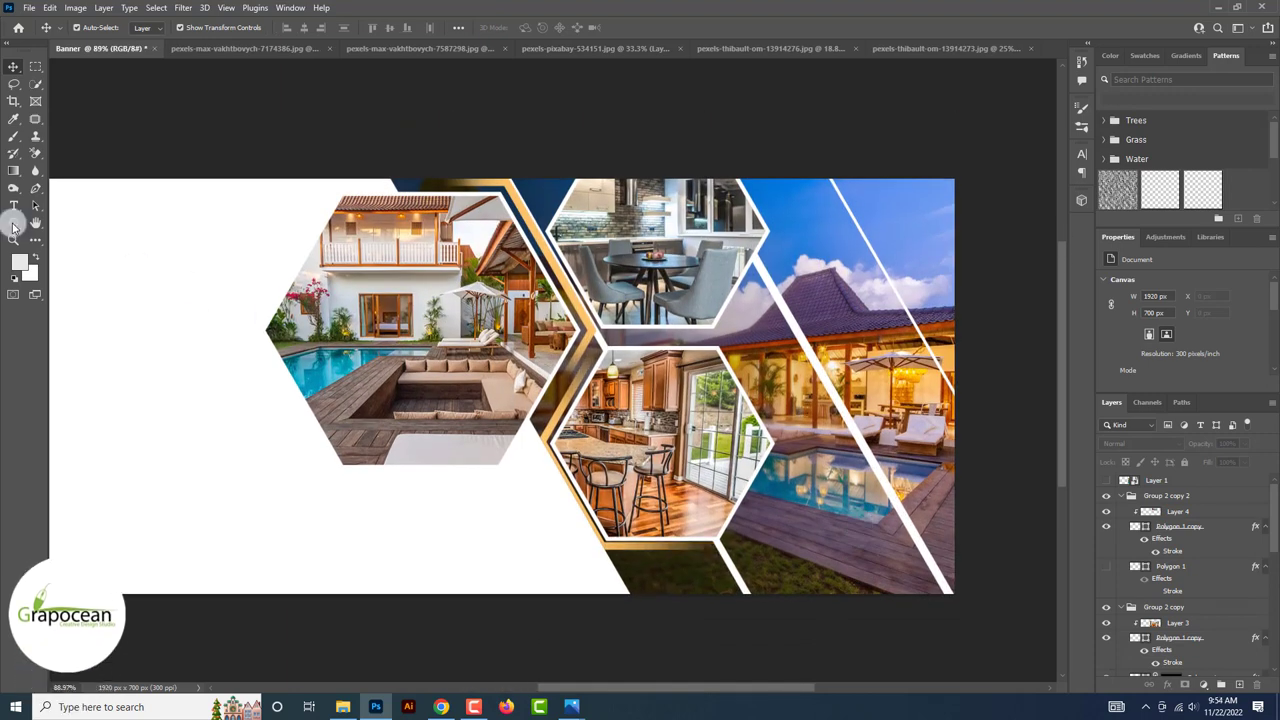
left_click(13, 224)
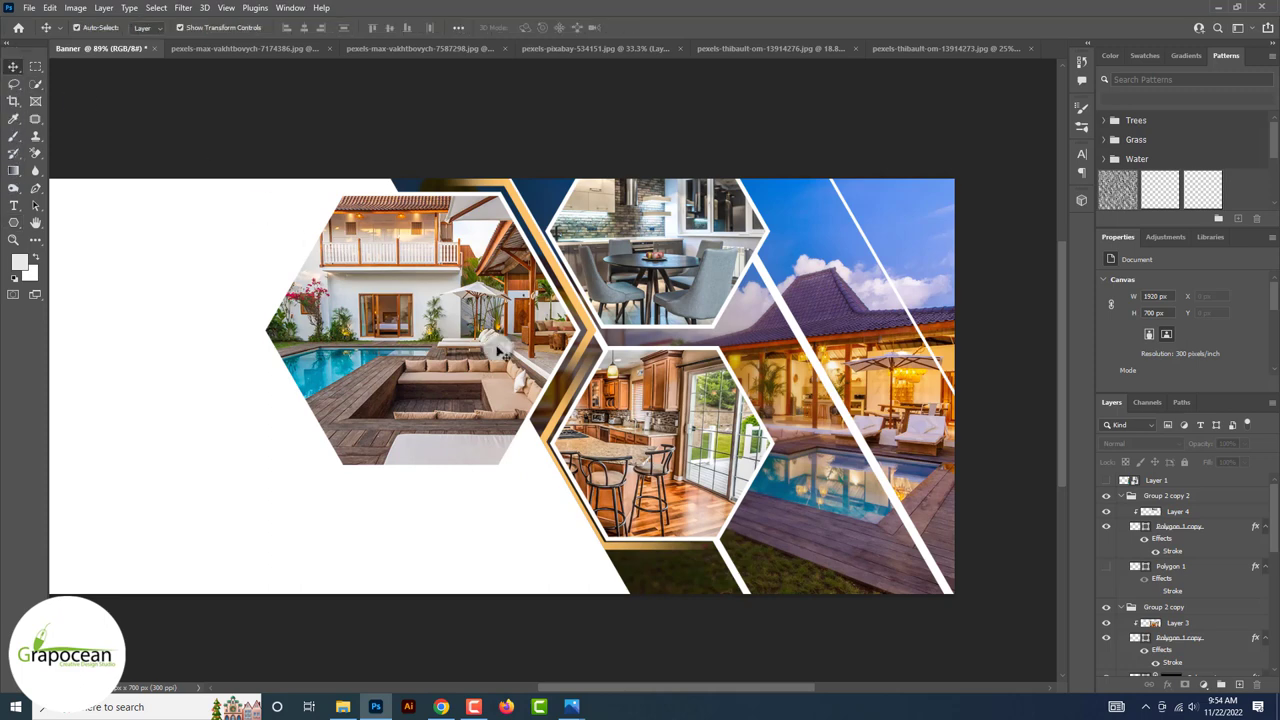
Adjust the Polygon 1 hexagon frame's stroke width in the options bar.
left_click(13, 222)
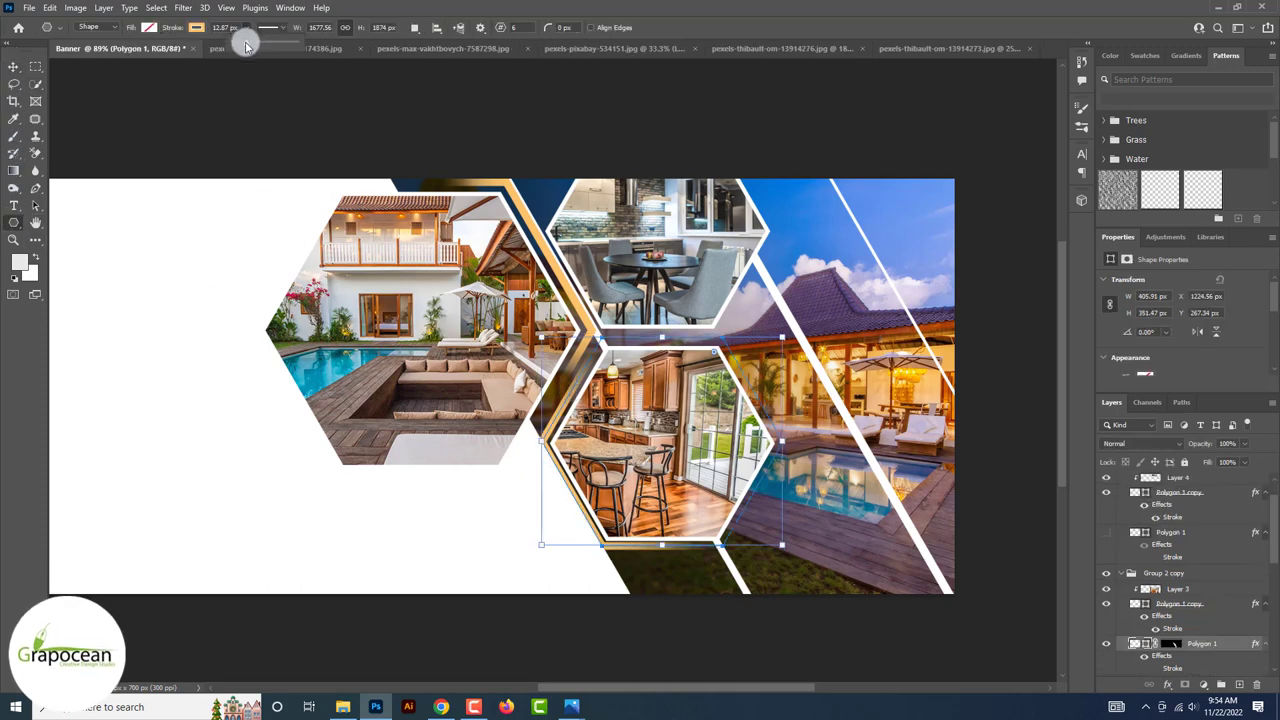
left_click_drag(255, 48, 250, 52)
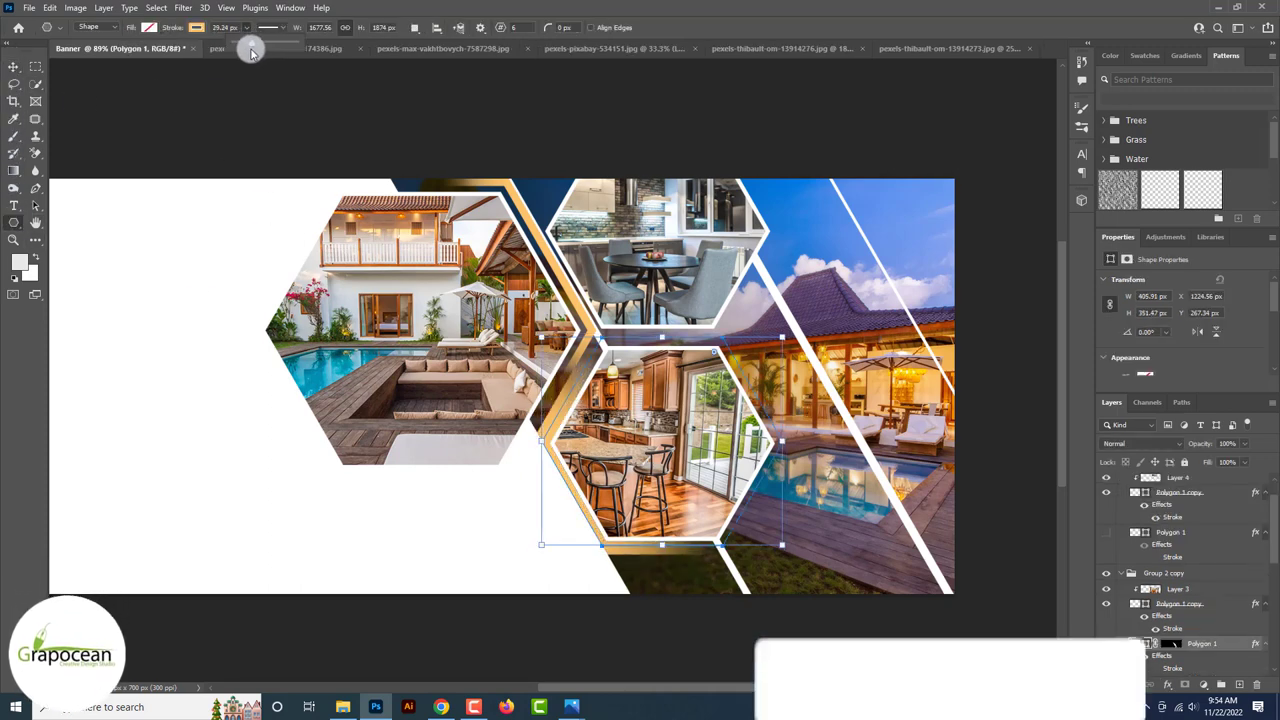
left_click(14, 67)
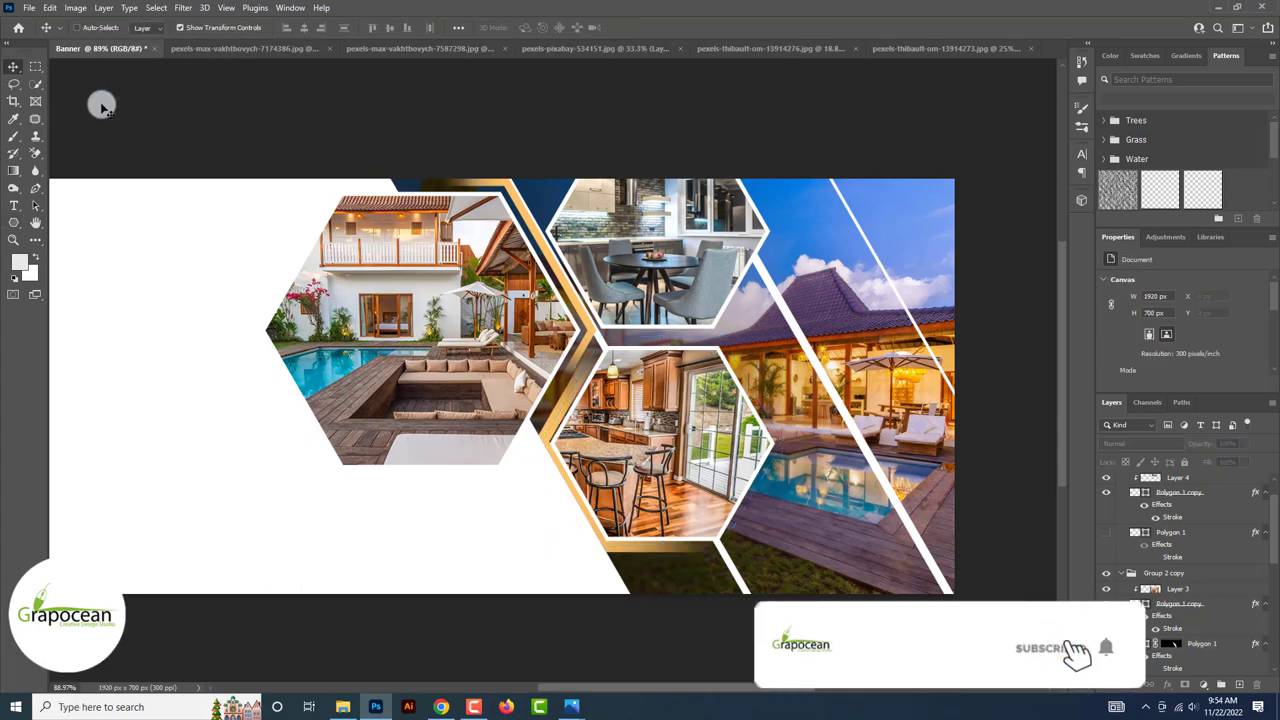
scroll(660, 510, "down", 3)
scroll(637, 492, "up", 5)
Target Polygon 1's layer mask with the Brush and set white as the painting colour.
left_click(637, 490)
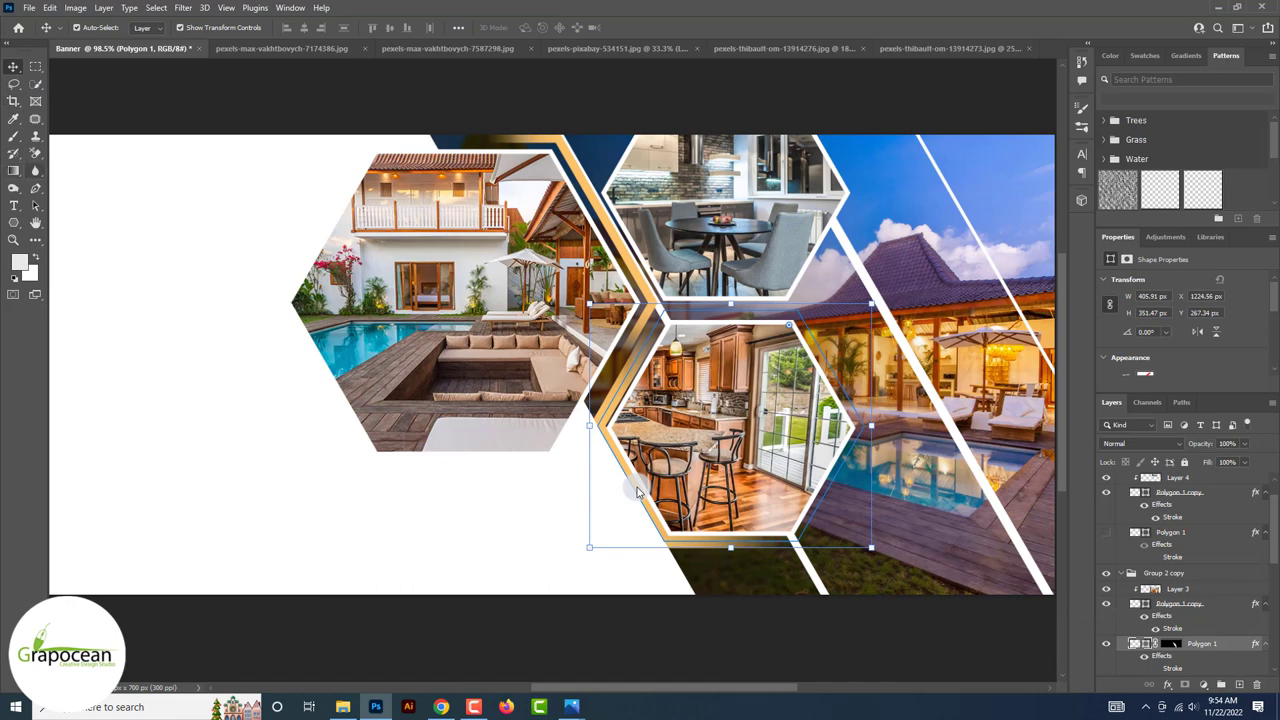
left_click(14, 135)
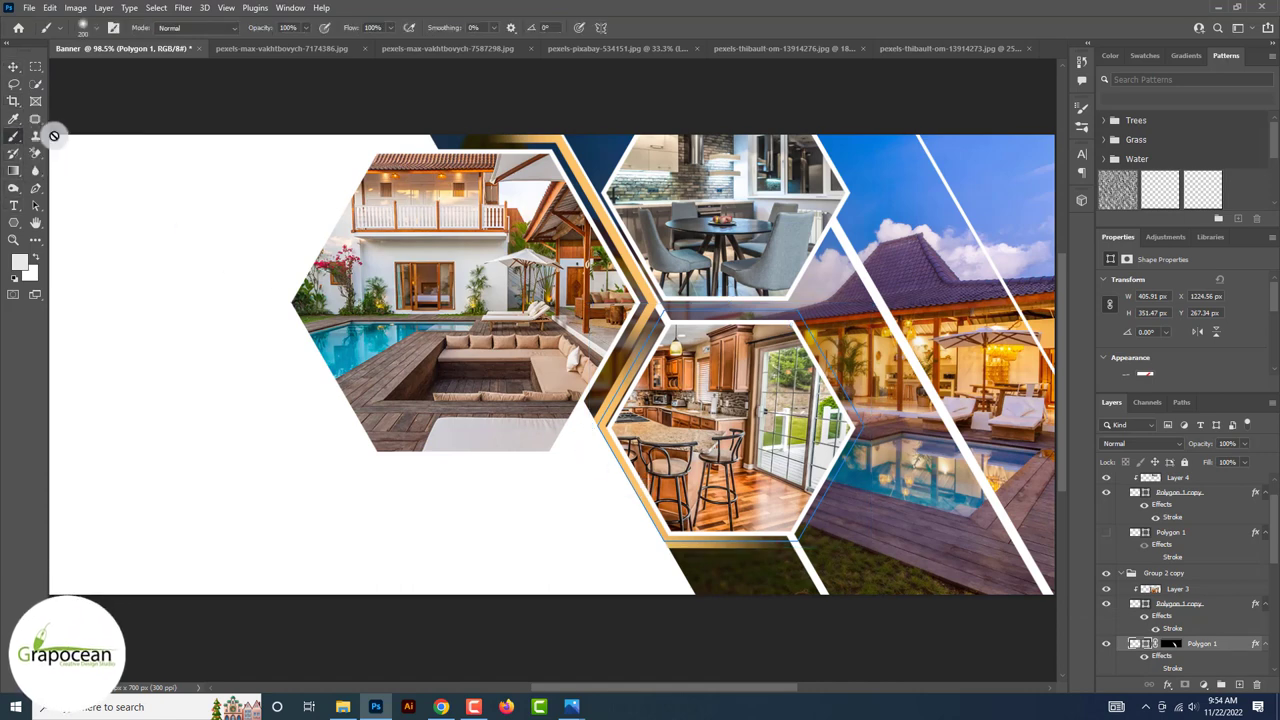
left_click(1172, 646)
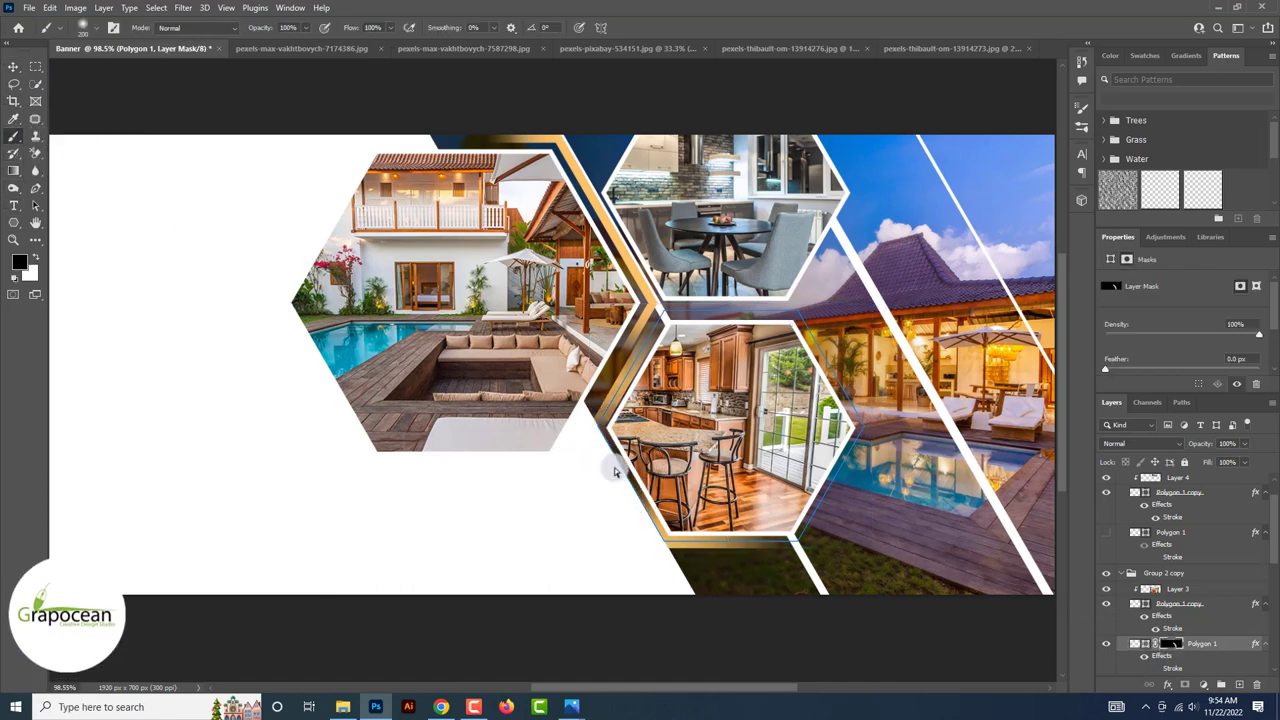
key("x")
scroll(648, 523, "down", 3)
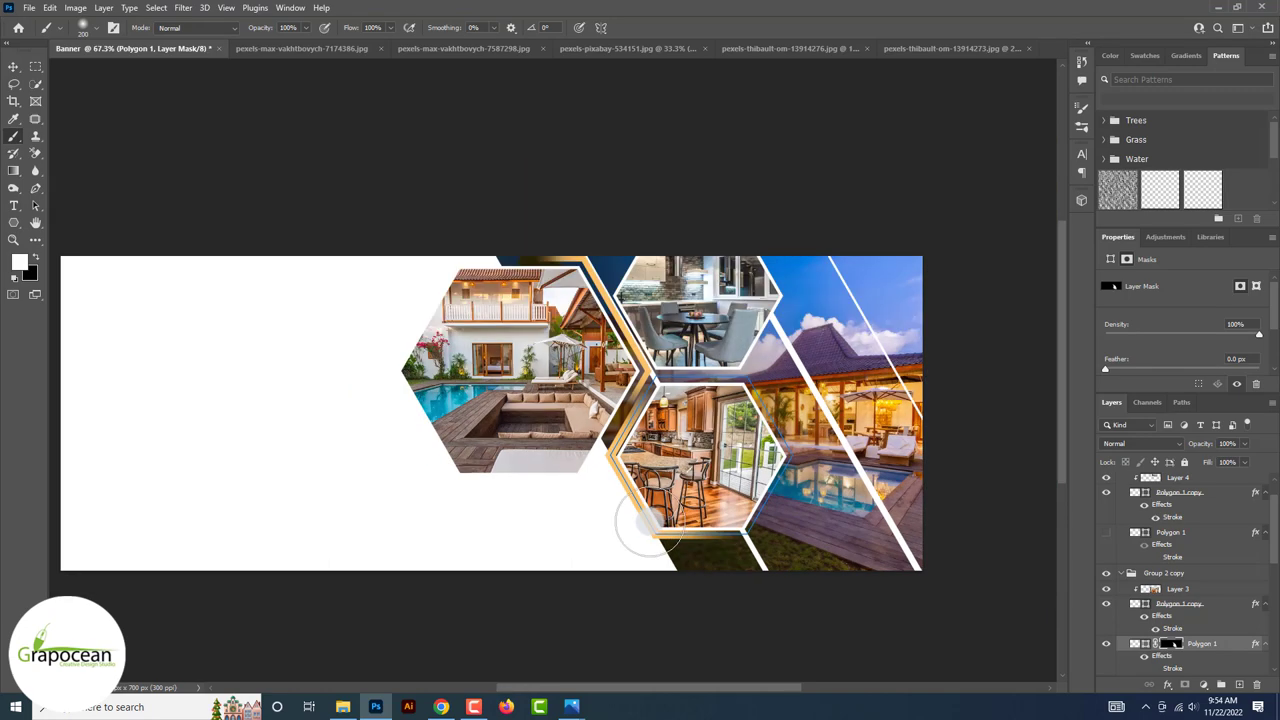
key("v")
left_click(198, 143)
scroll(198, 143, "down", 3)
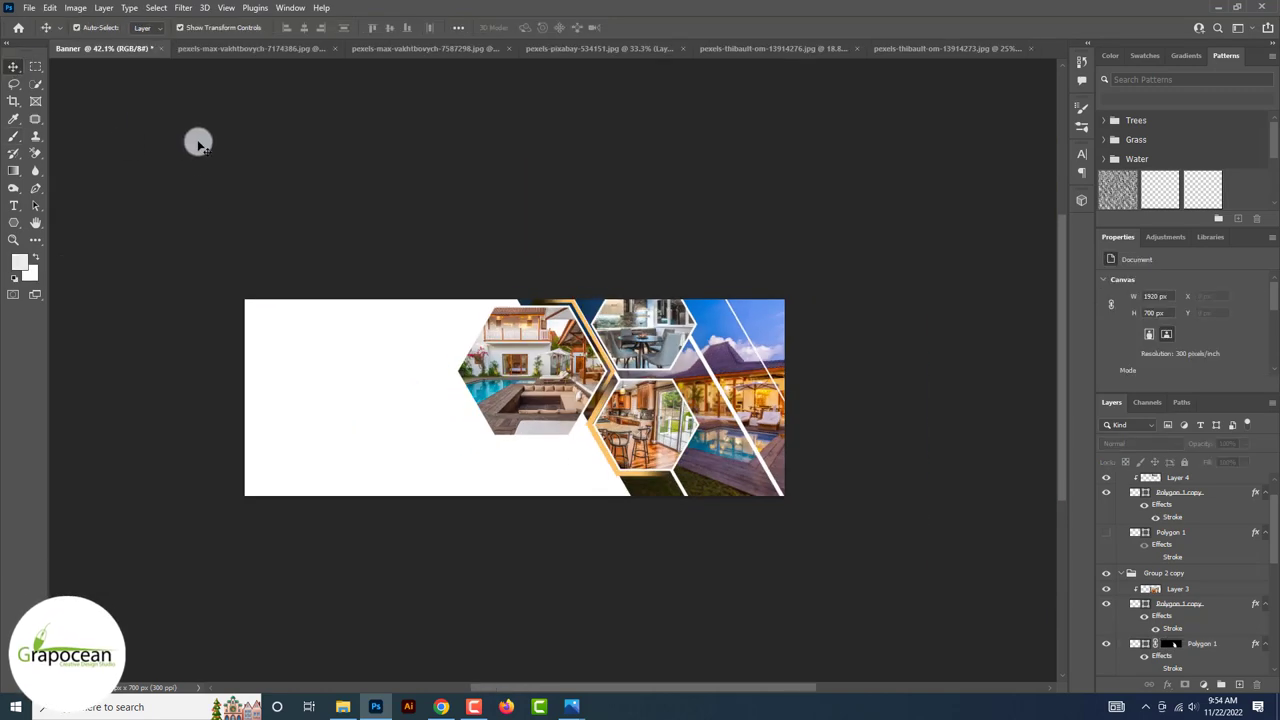
scroll(137, 117, "up", 2)
scroll(537, 320, "up", 5)
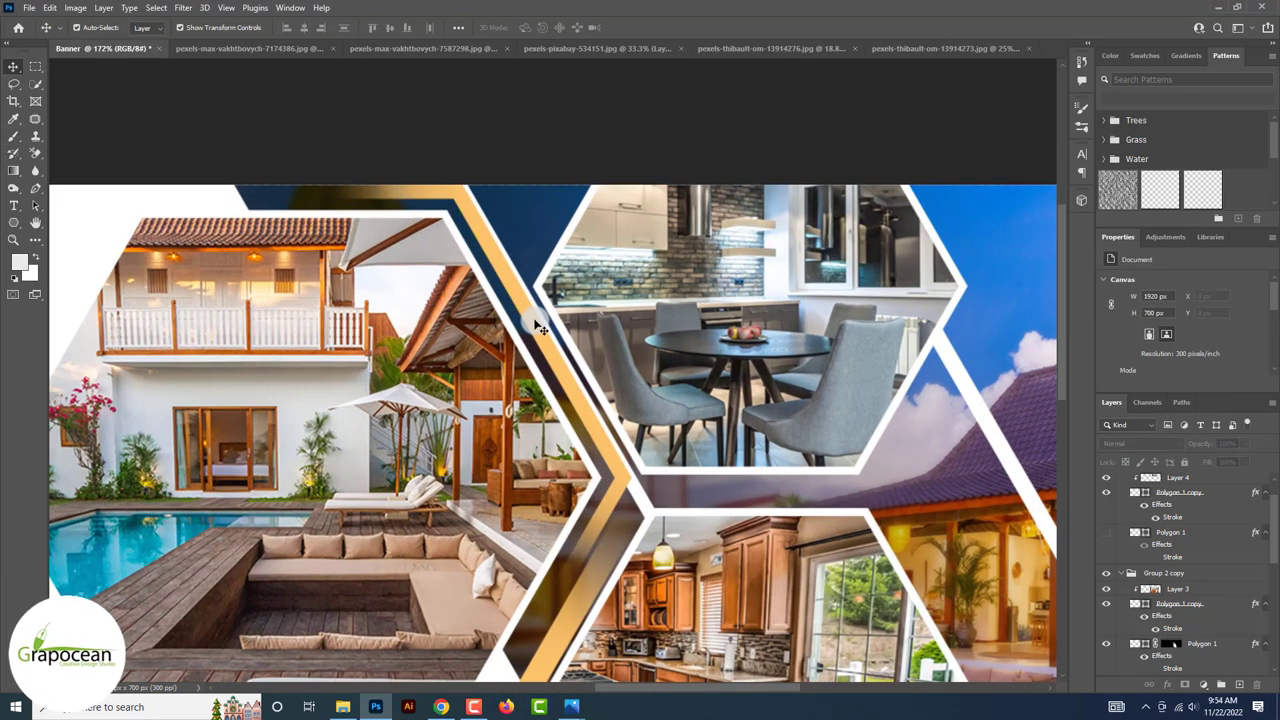
Thicken the Polygon 1 frame's stroke to about 21 px.
left_click(535, 323)
left_click(13, 222)
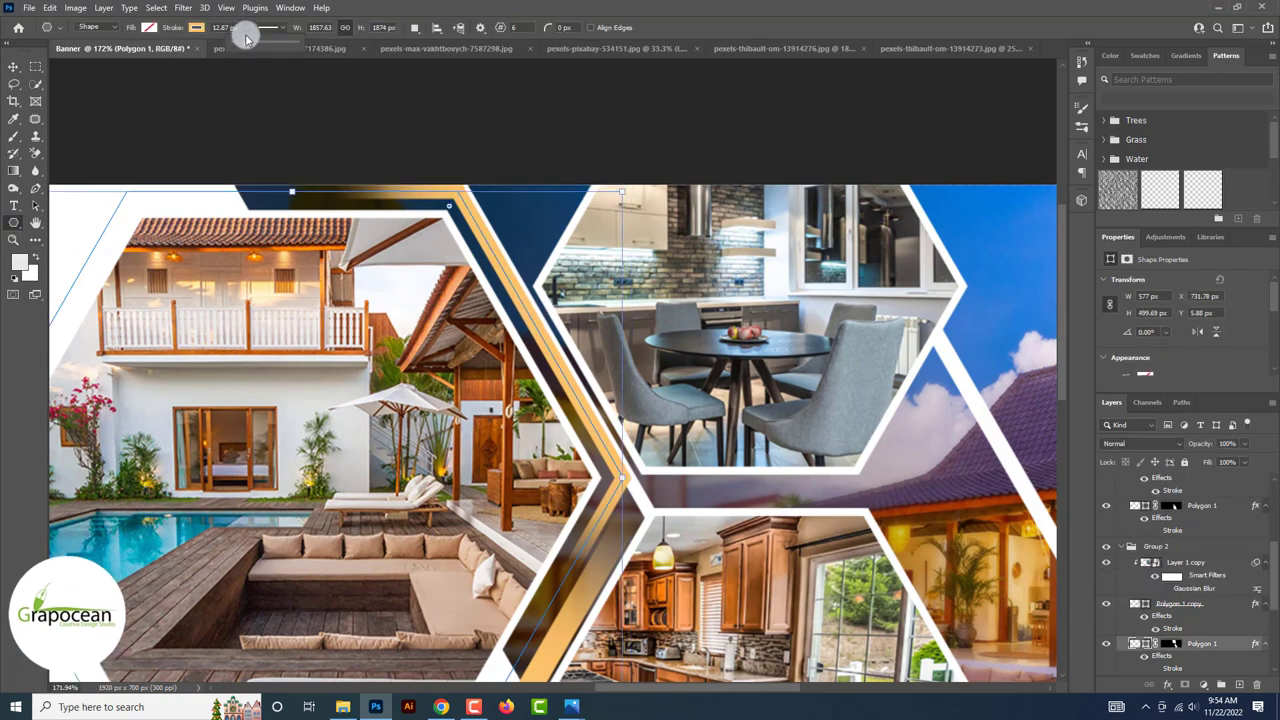
left_click_drag(246, 37, 249, 44)
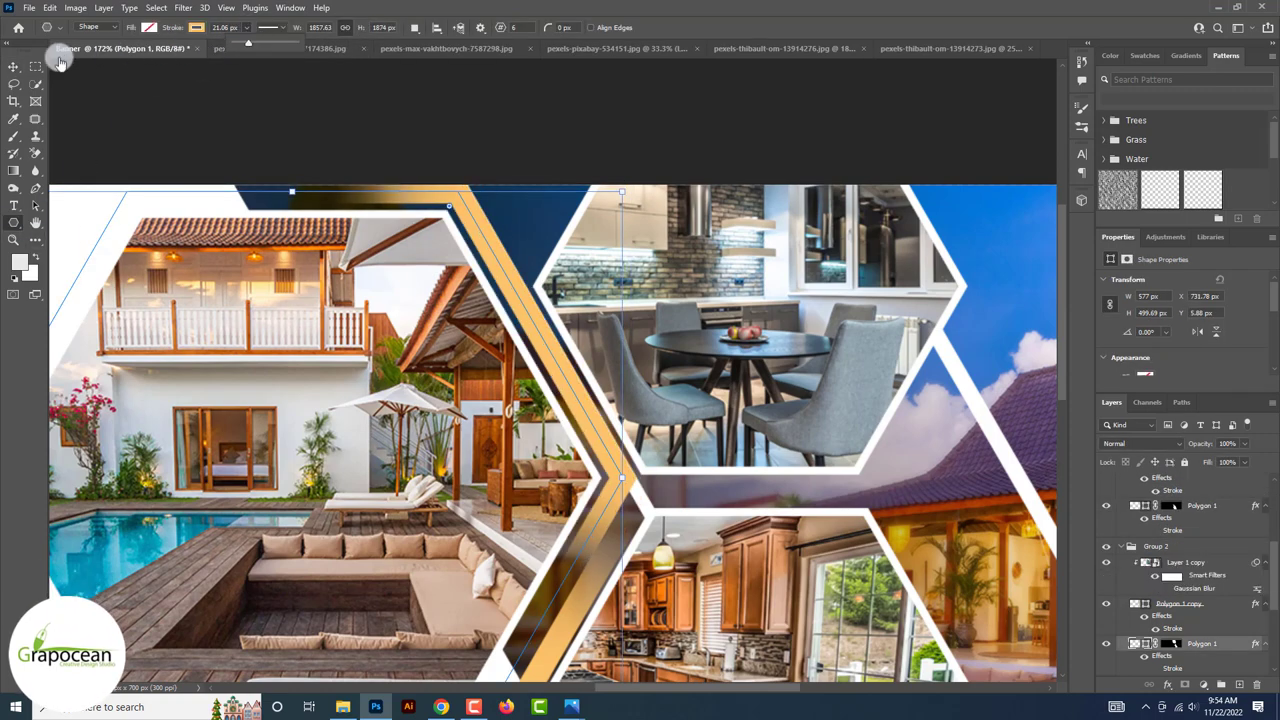
key("v")
scroll(146, 109, "down", 5)
scroll(803, 409, "down", 2)
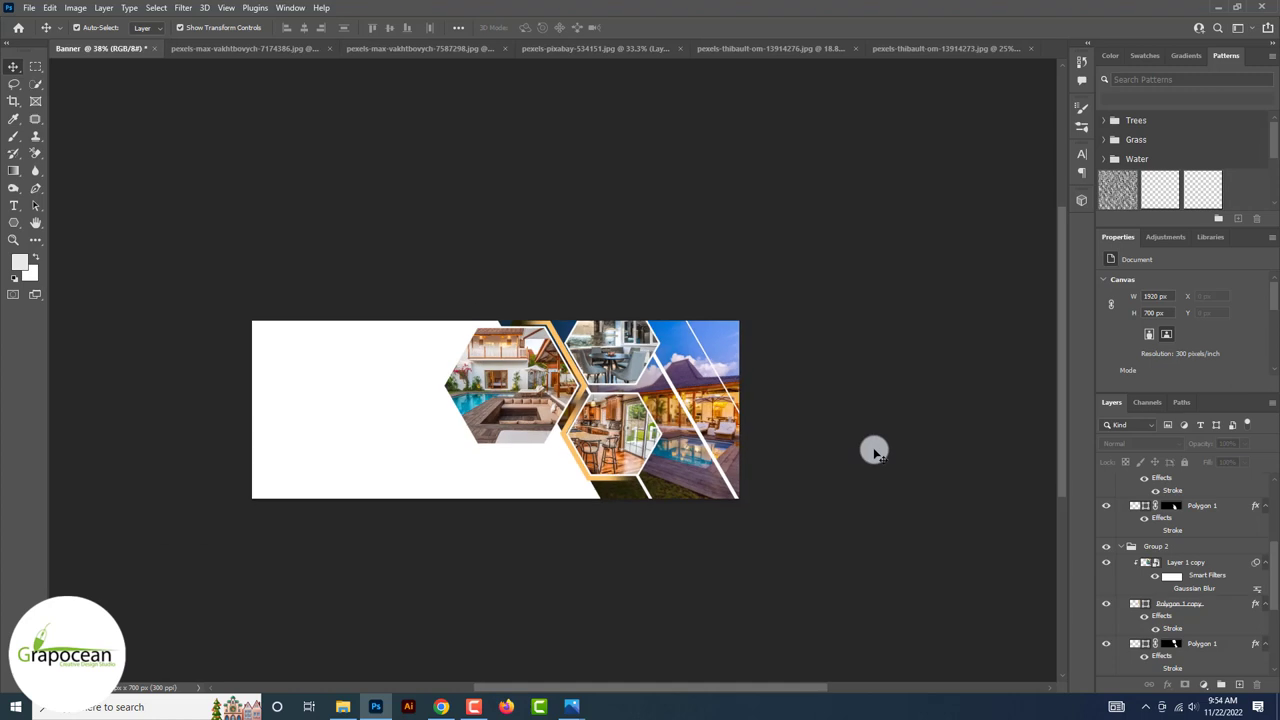
scroll(447, 263, "up", 2)
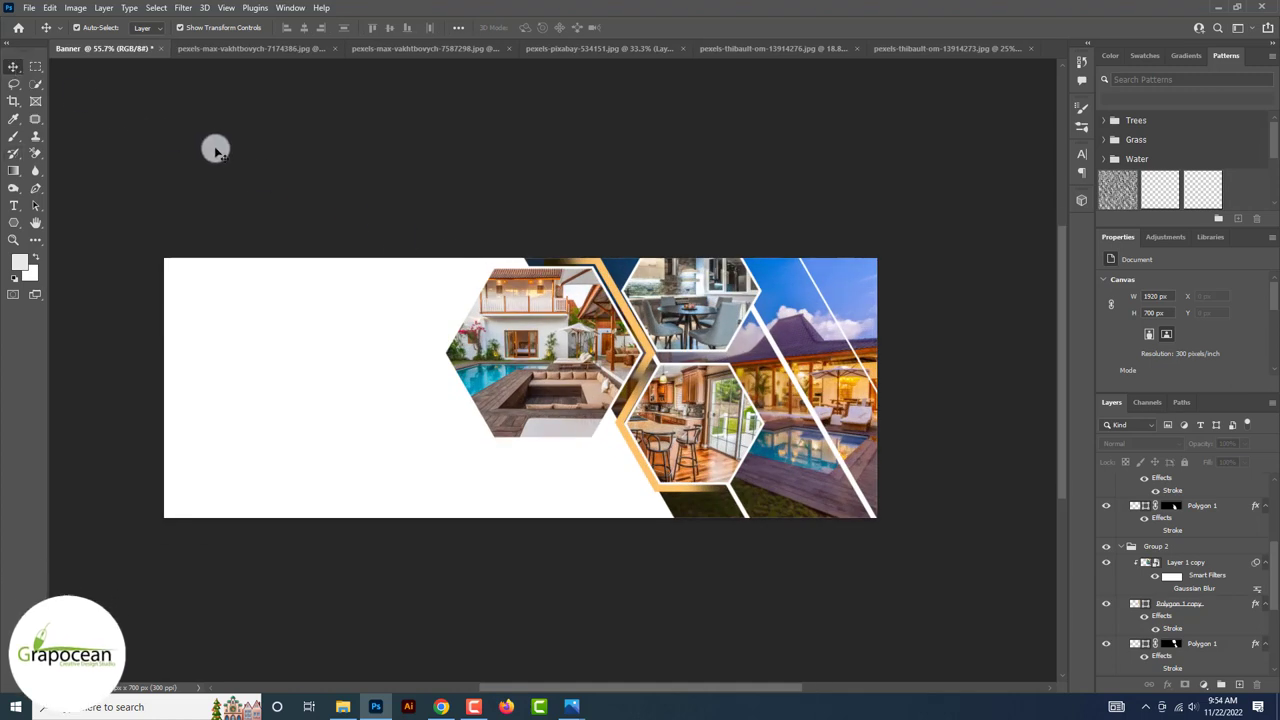
Add an 18 pt 'We Make Your' text layer on the banner's white left side.
left_click(16, 210)
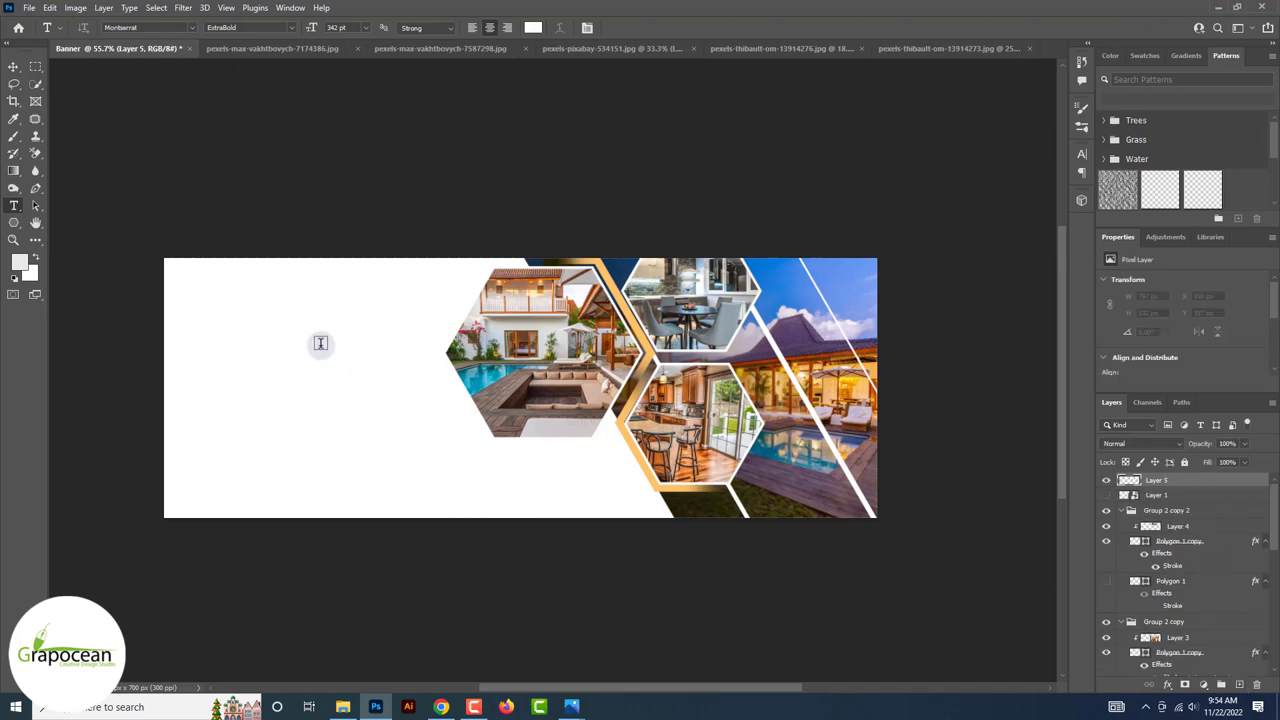
left_click(320, 343)
left_click(366, 27)
left_click(351, 181)
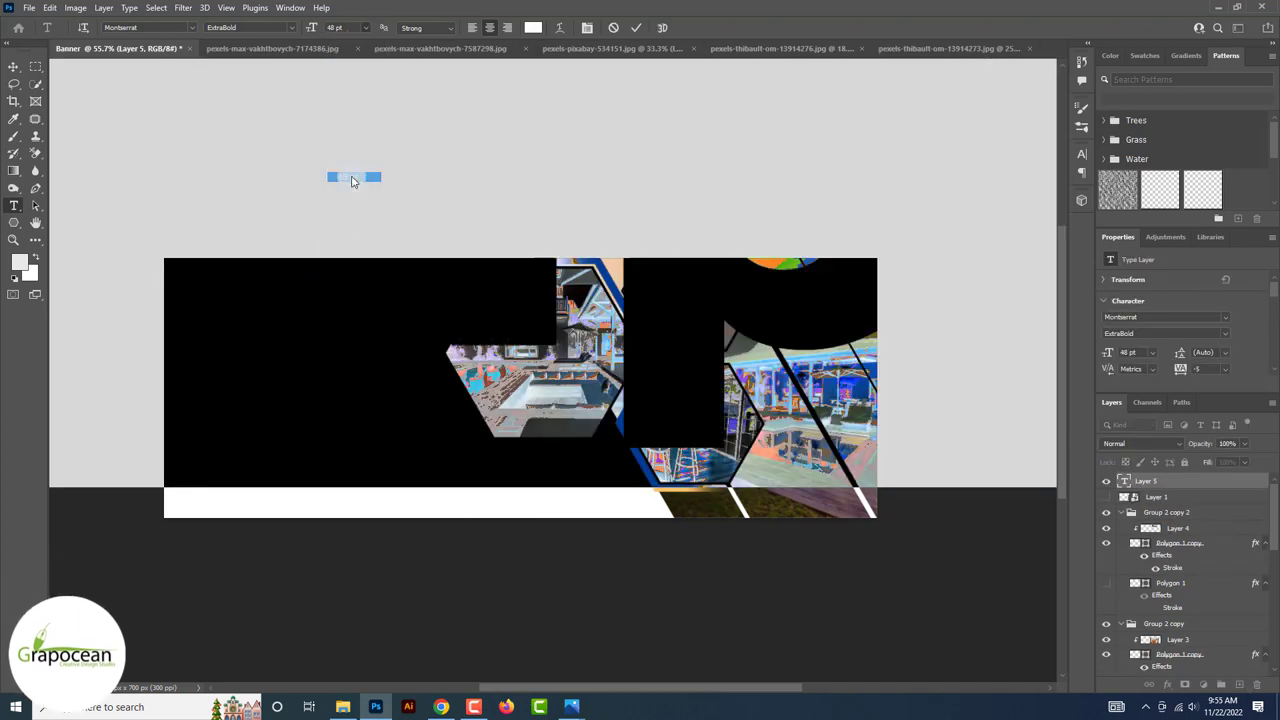
left_click(366, 27)
left_click(366, 135)
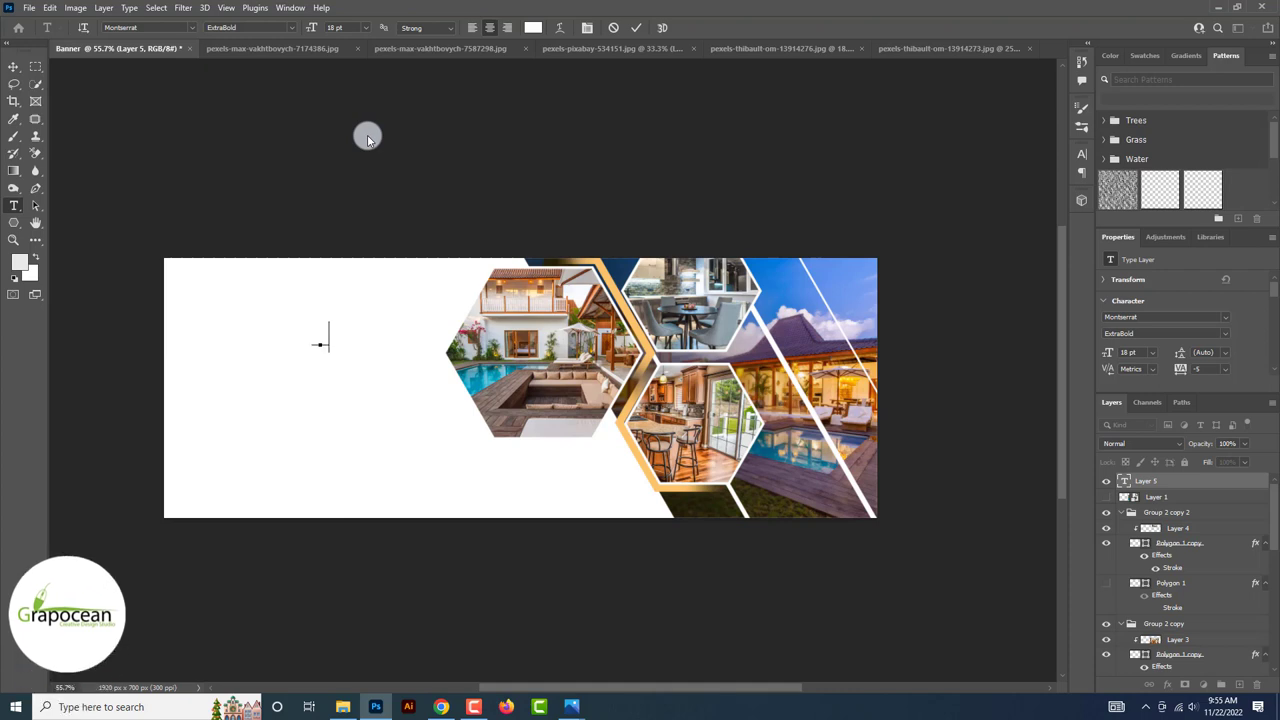
key("ctrl+v")
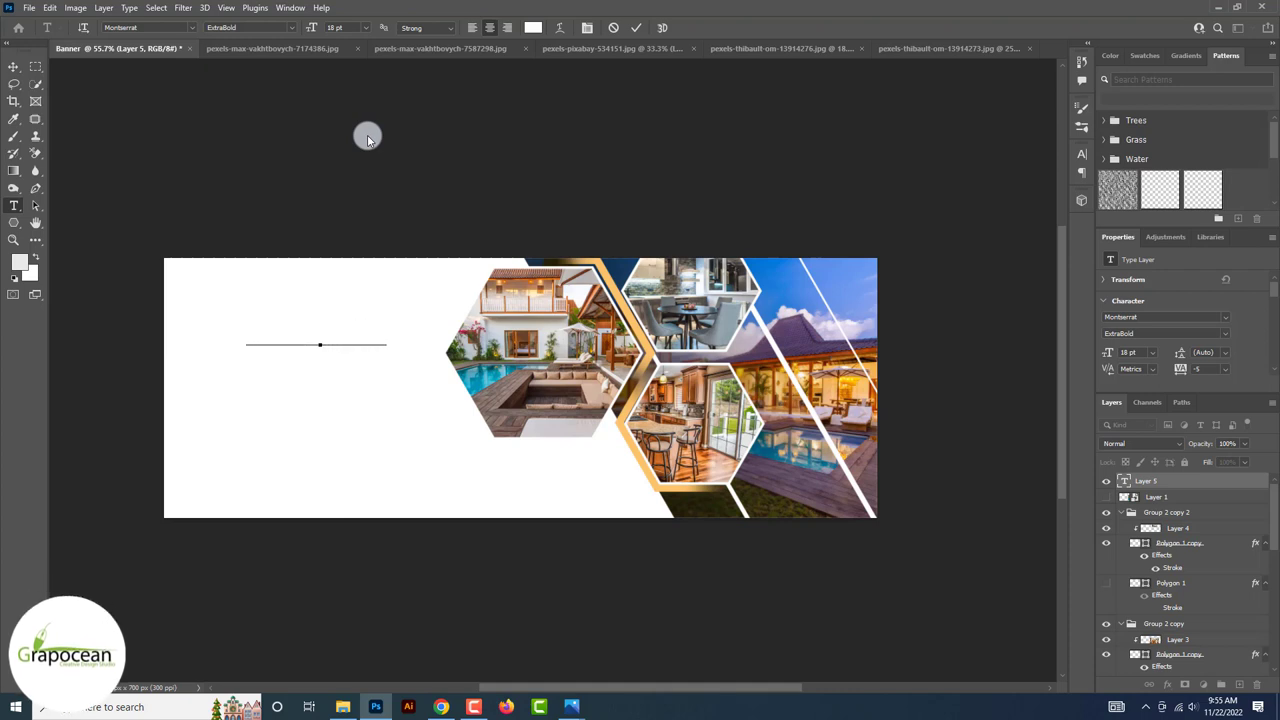
key("ctrl+a")
Set the headline text colour to a dark grey via the Color Picker.
left_click(533, 27)
left_click(797, 337)
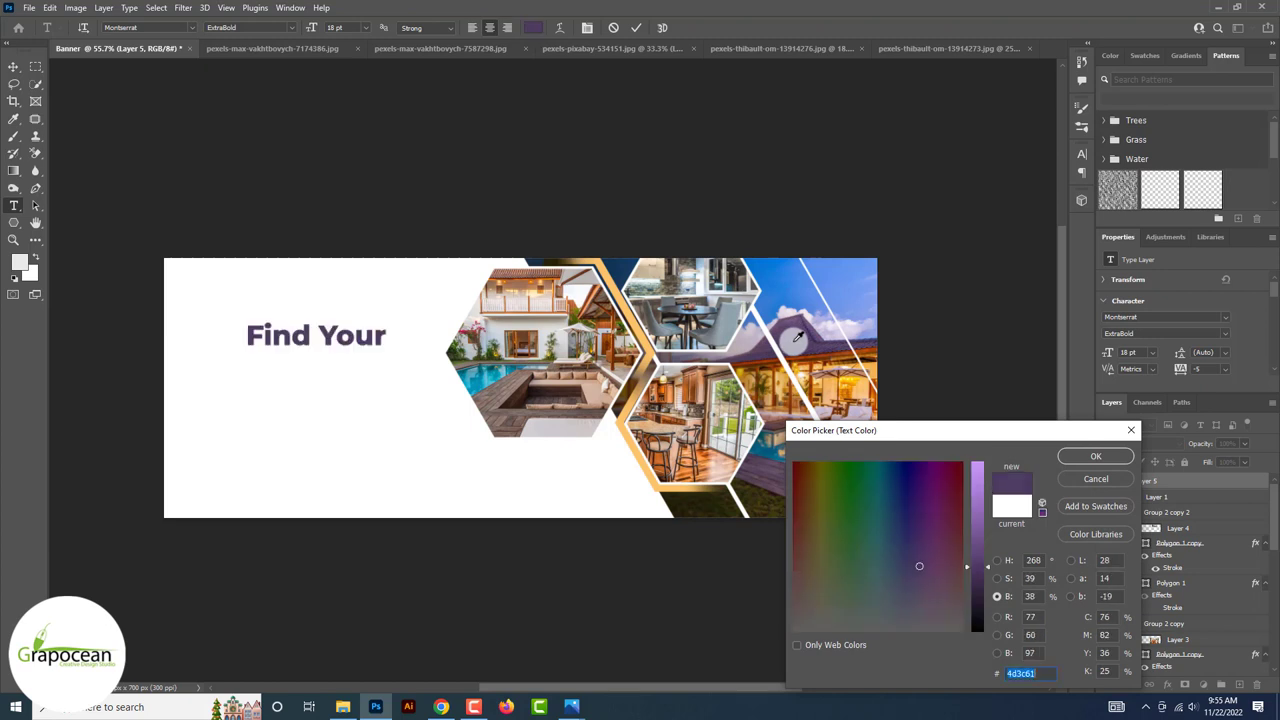
left_click(446, 450)
left_click_drag(976, 489, 976, 596)
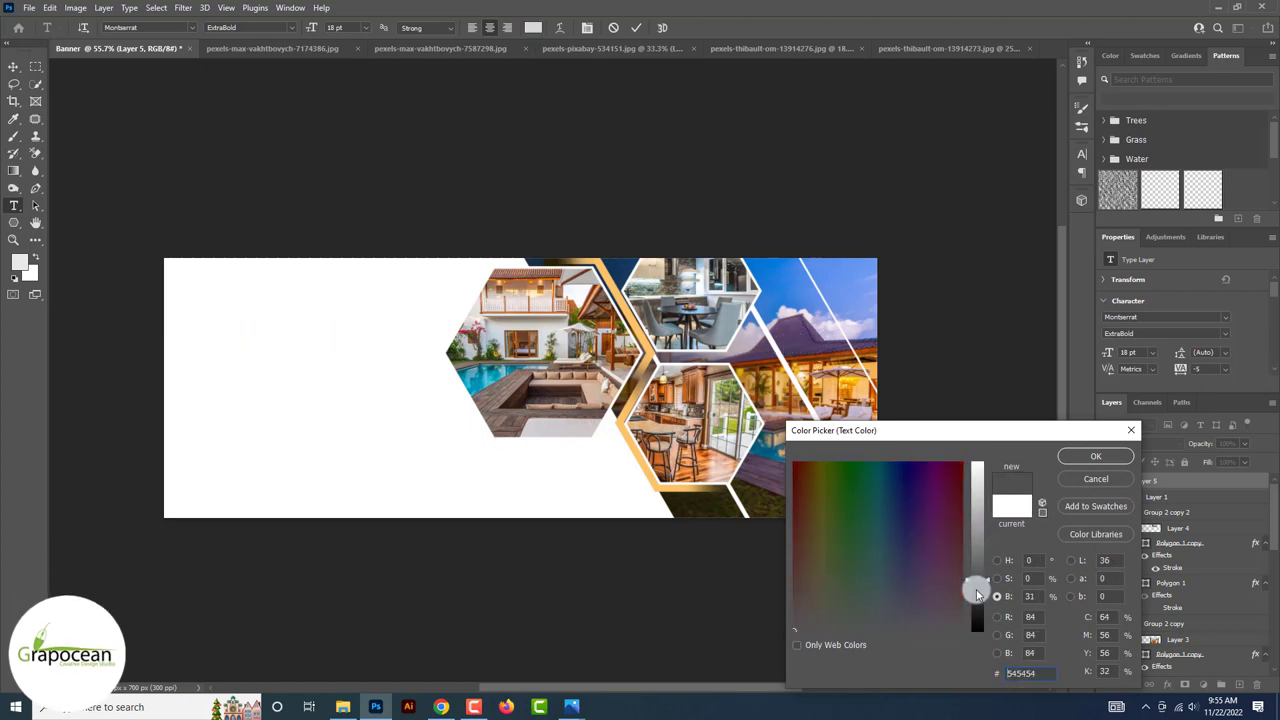
left_click(637, 336)
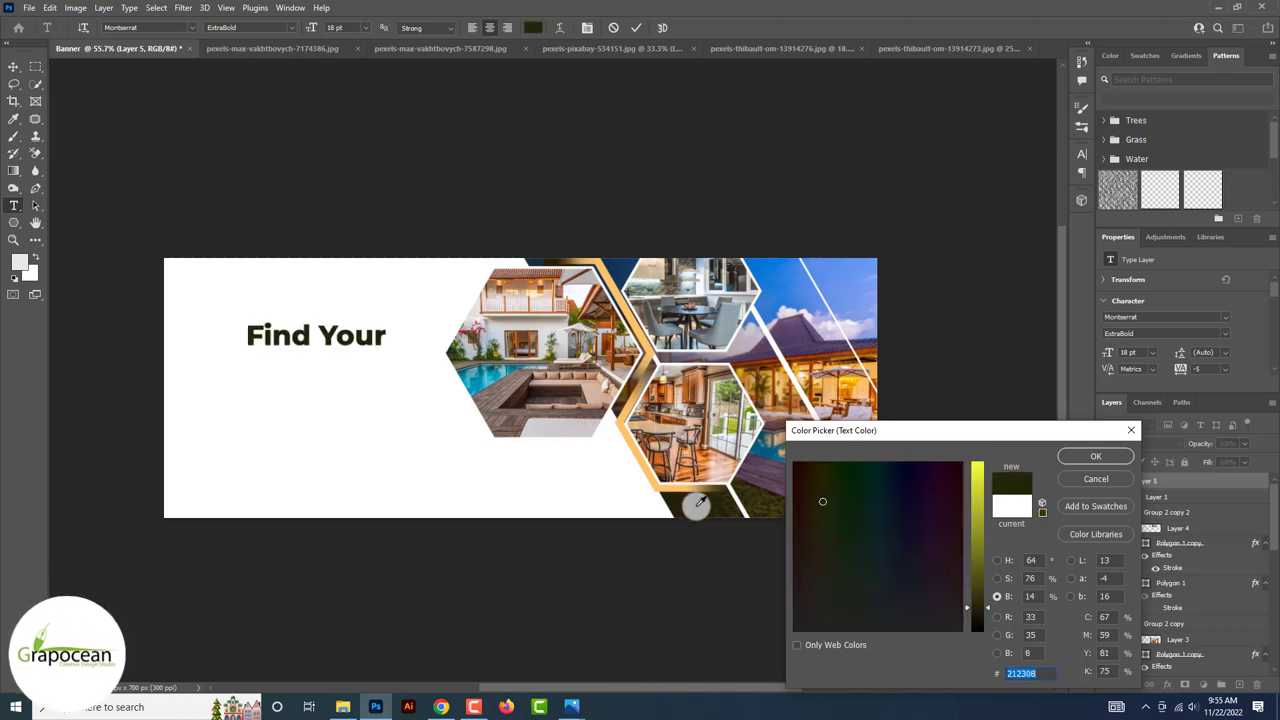
left_click(1117, 457)
left_click(13, 74)
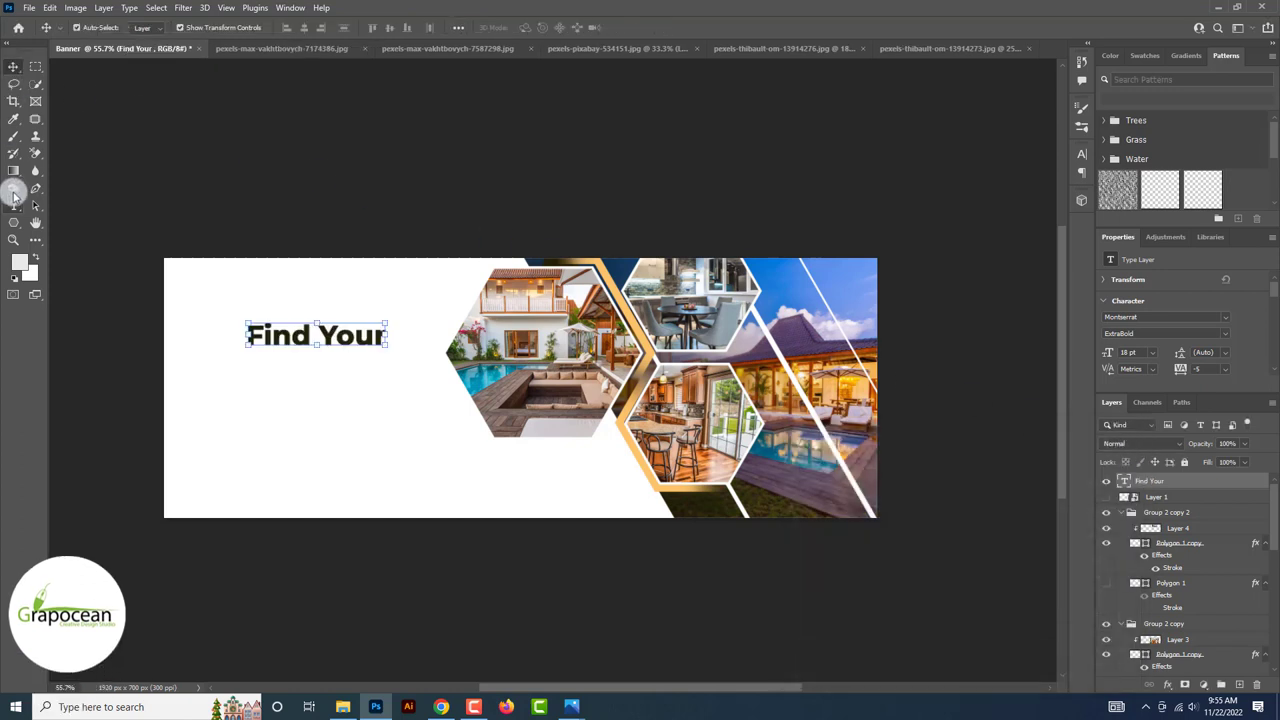
Add a 48 pt 'HOME' line in the Intro font beneath the headline.
left_click(284, 397)
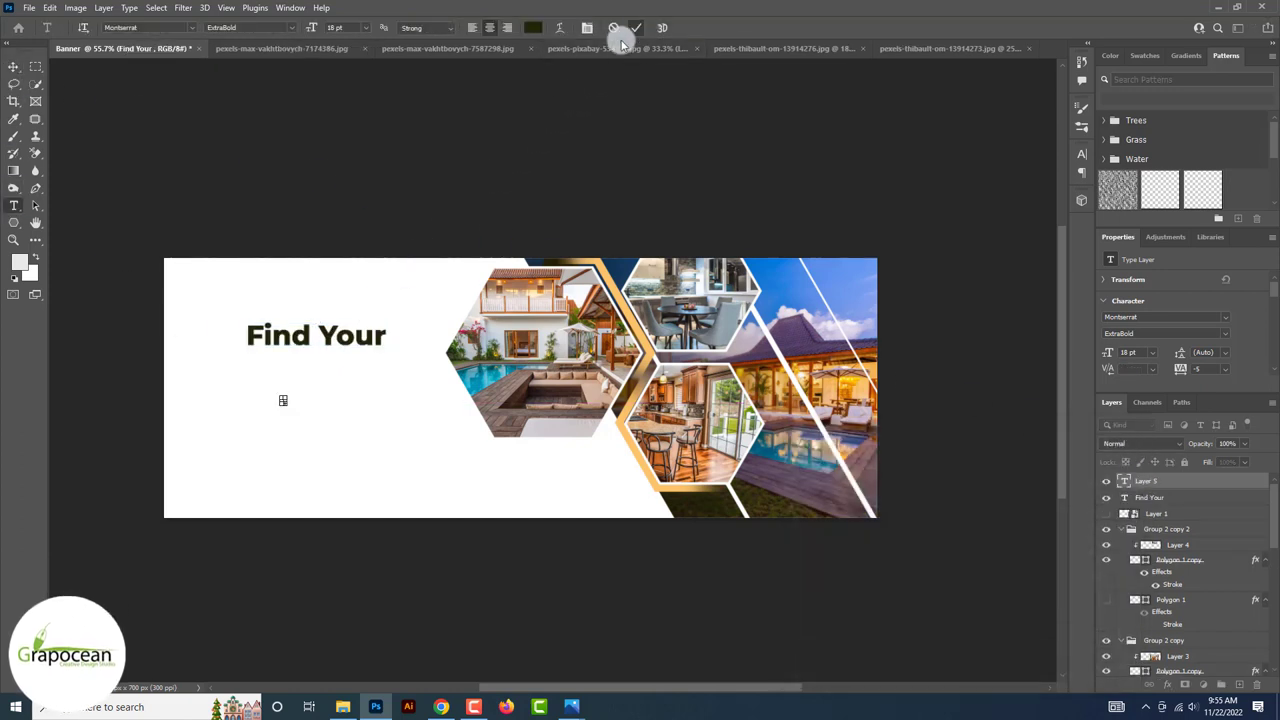
left_click(294, 380)
key("BackSpace")
type("Home")
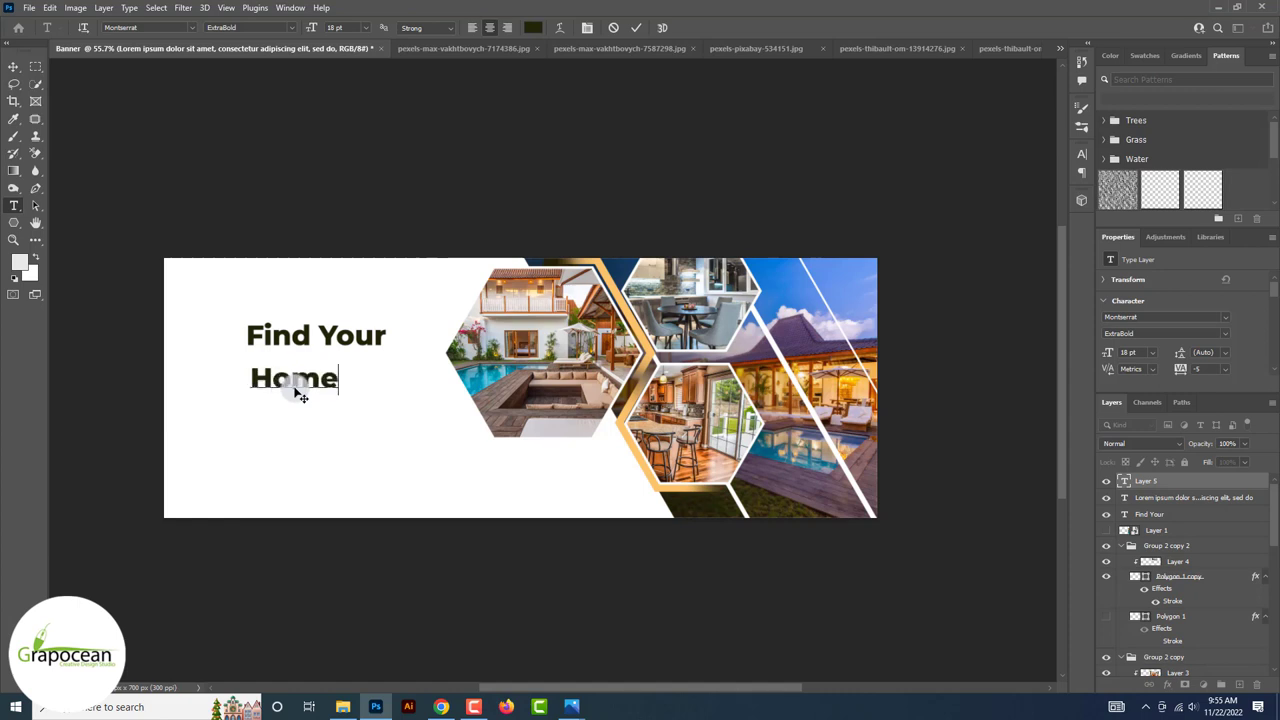
left_click(365, 28)
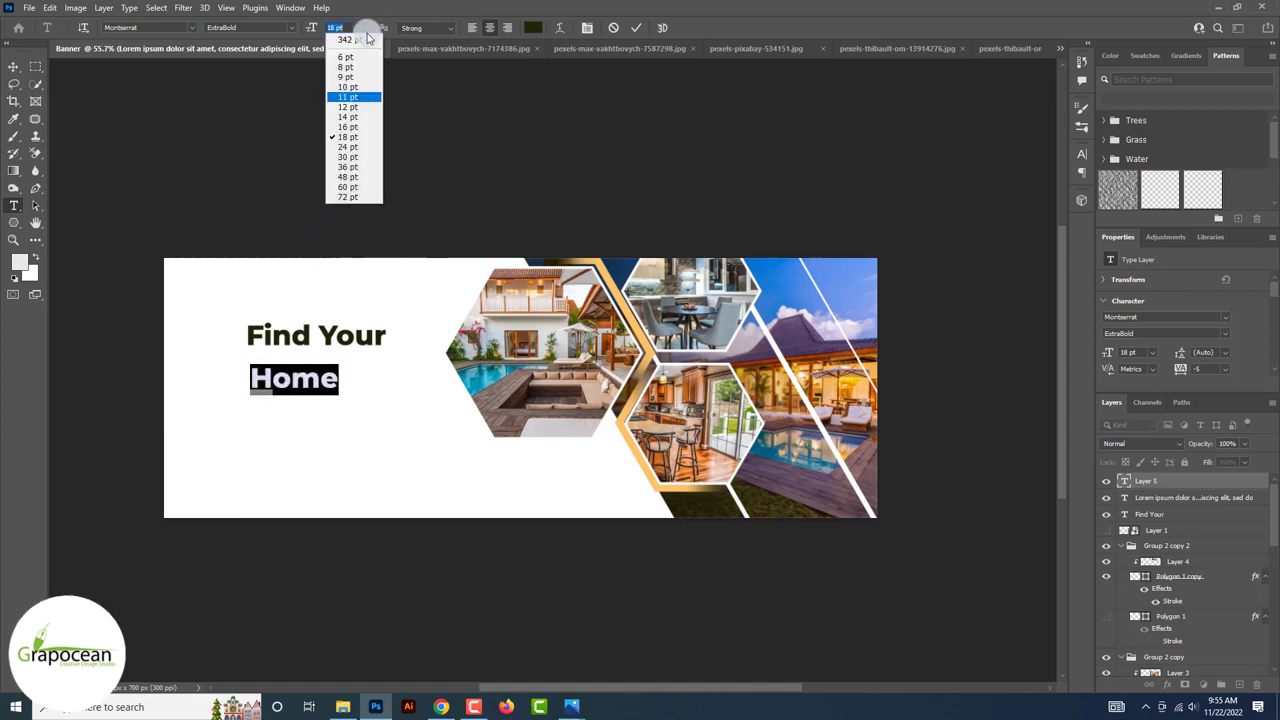
left_click(350, 175)
left_click(192, 27)
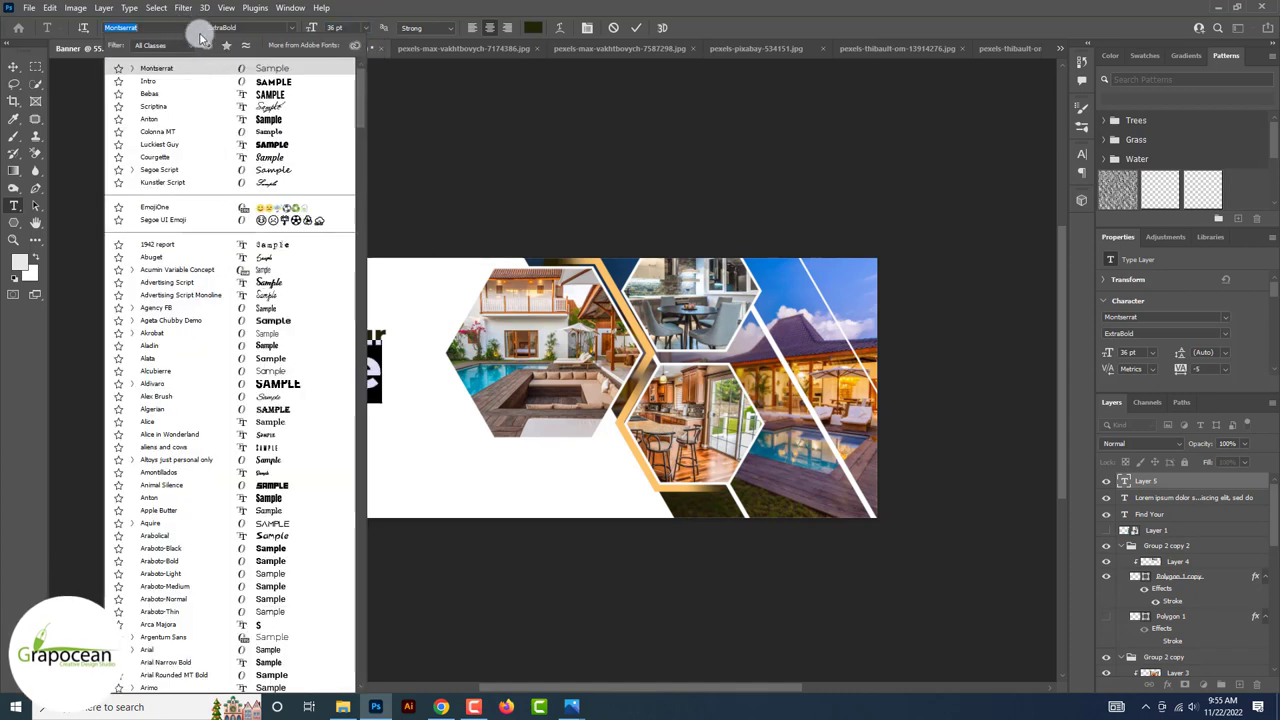
left_click(281, 85)
left_click(14, 66)
left_click_drag(362, 378, 395, 385)
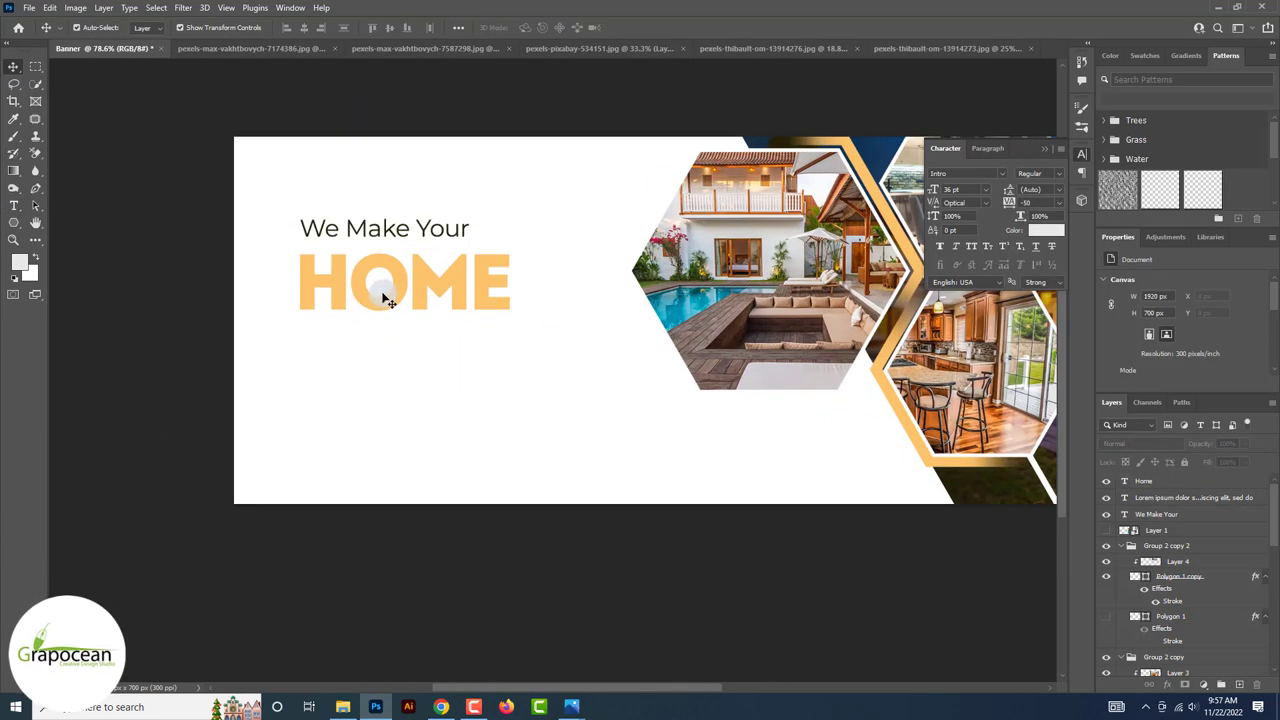
Nudge the headline down about 20 px and give HOME a Normal-mode gold Gradient Overlay.
left_click_drag(394, 223, 394, 244)
right_click(1207, 480)
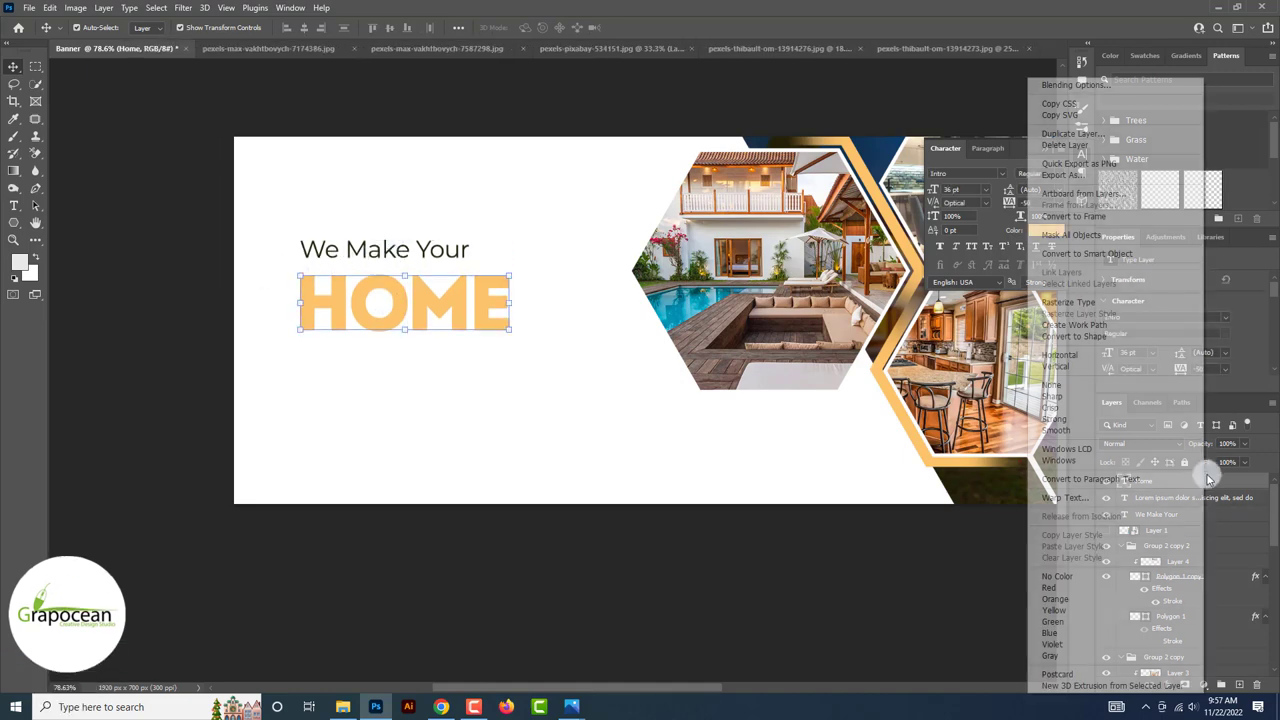
left_click(1075, 85)
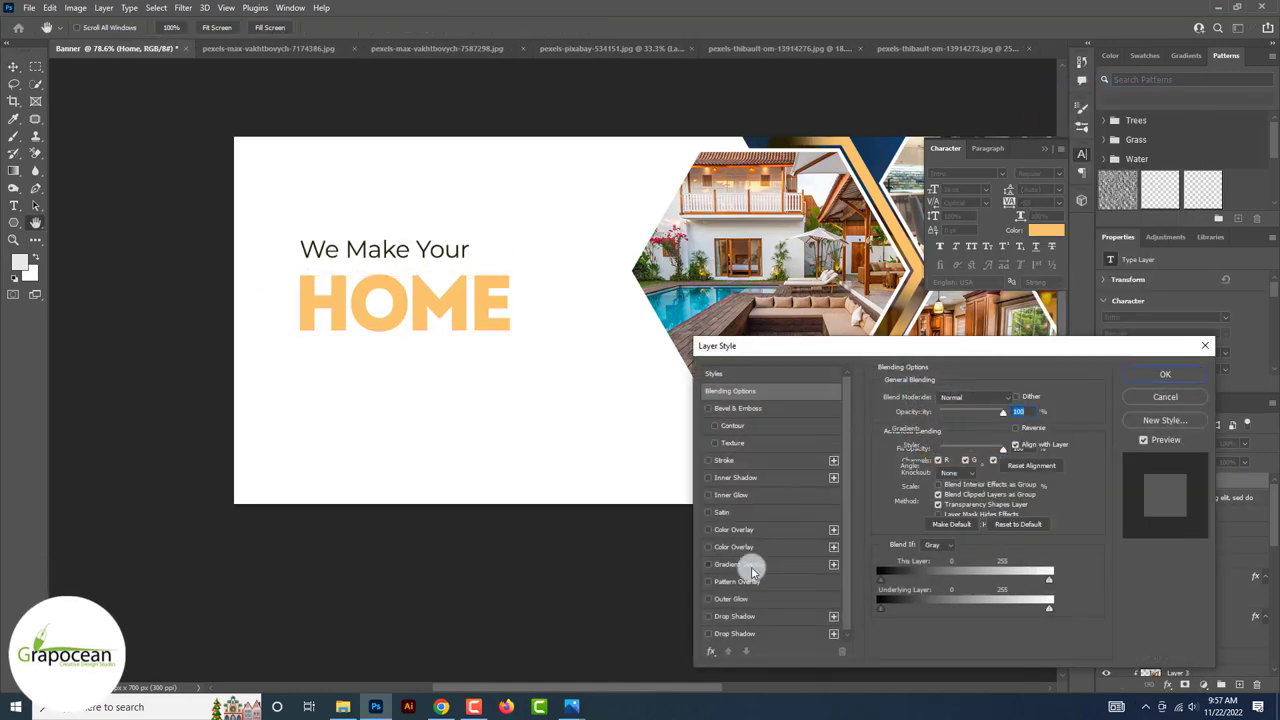
left_click(751, 566)
left_click(958, 397)
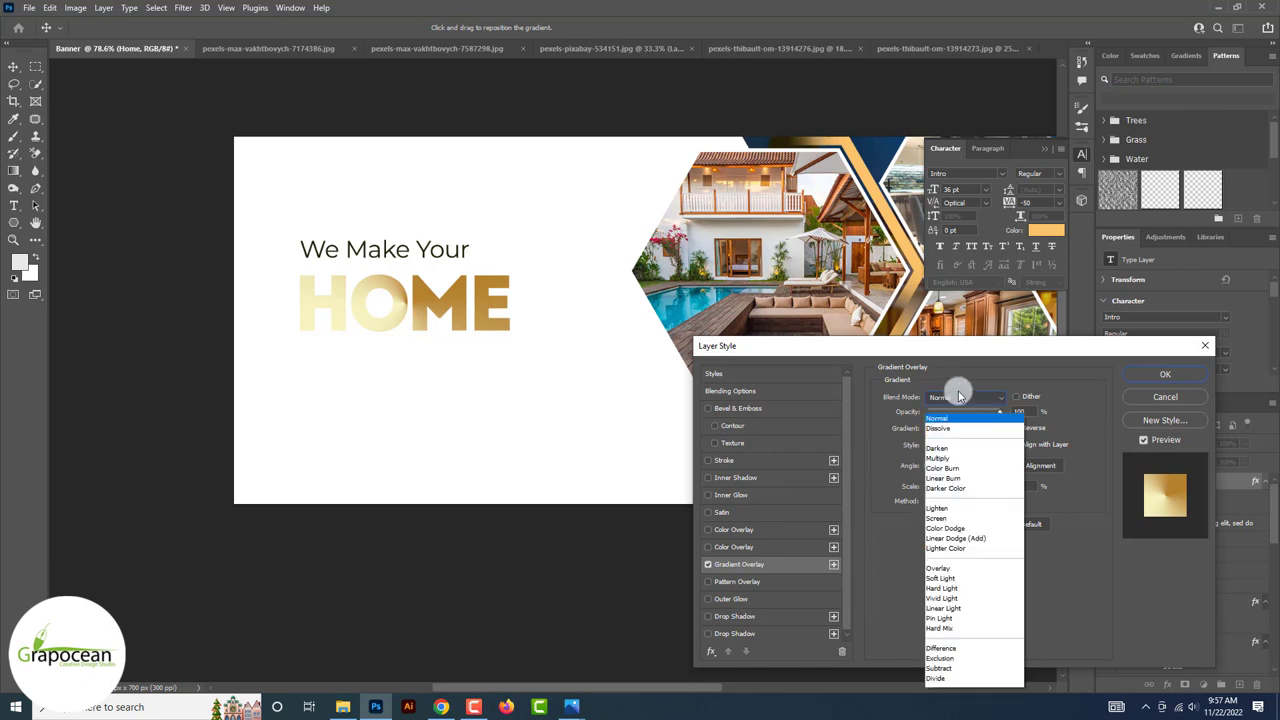
left_click(1051, 372)
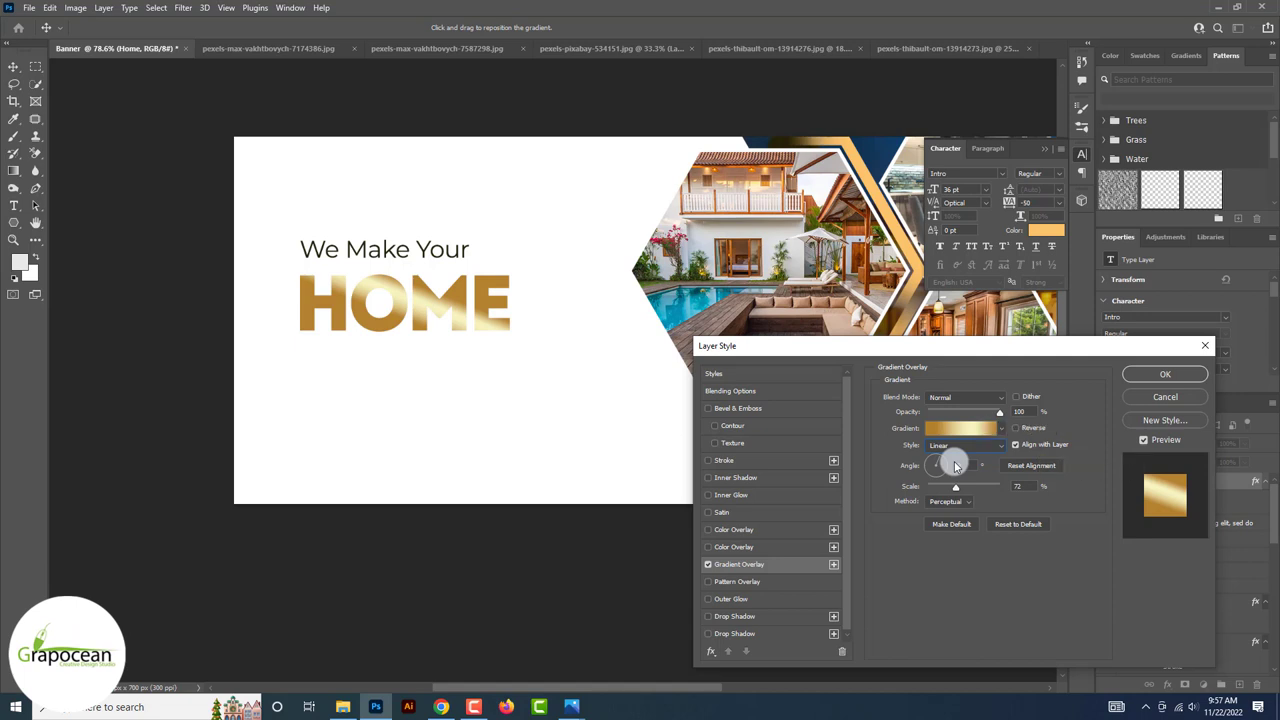
Switch the HOME headline's Gradient Overlay from gold to a blue preset from the Blues folder.
left_click(1001, 428)
left_click(907, 476)
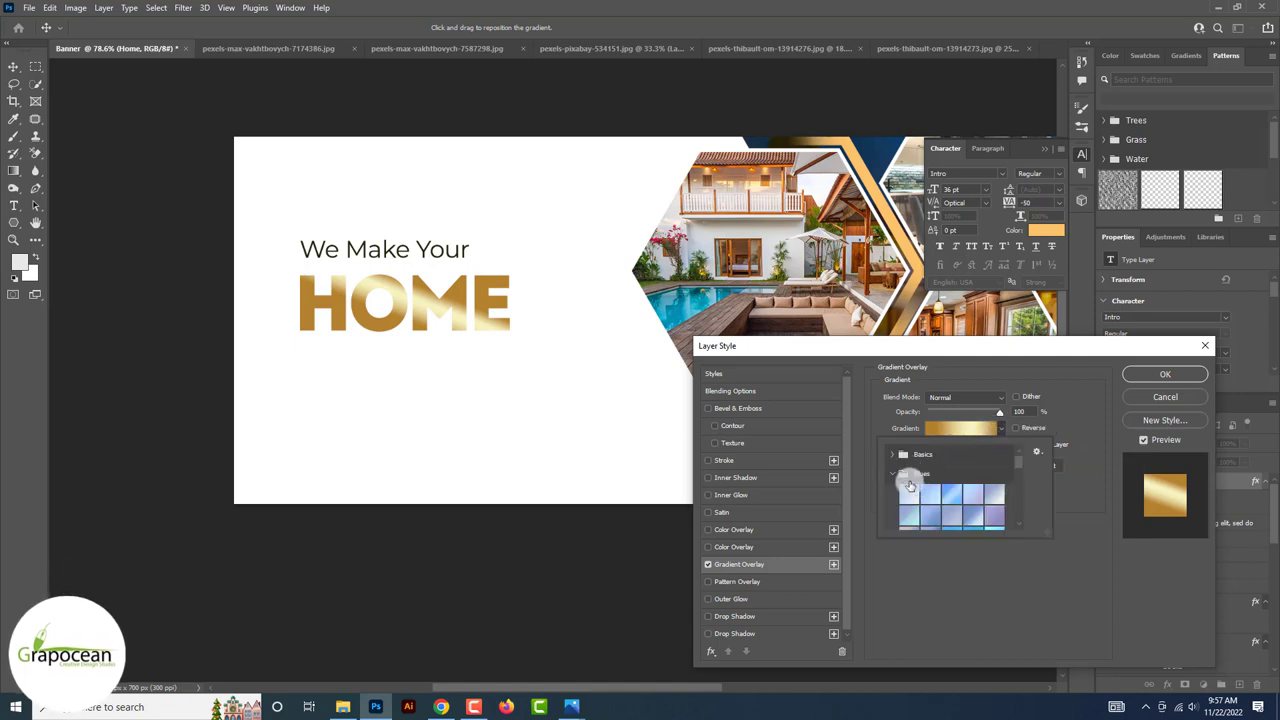
left_click(932, 494)
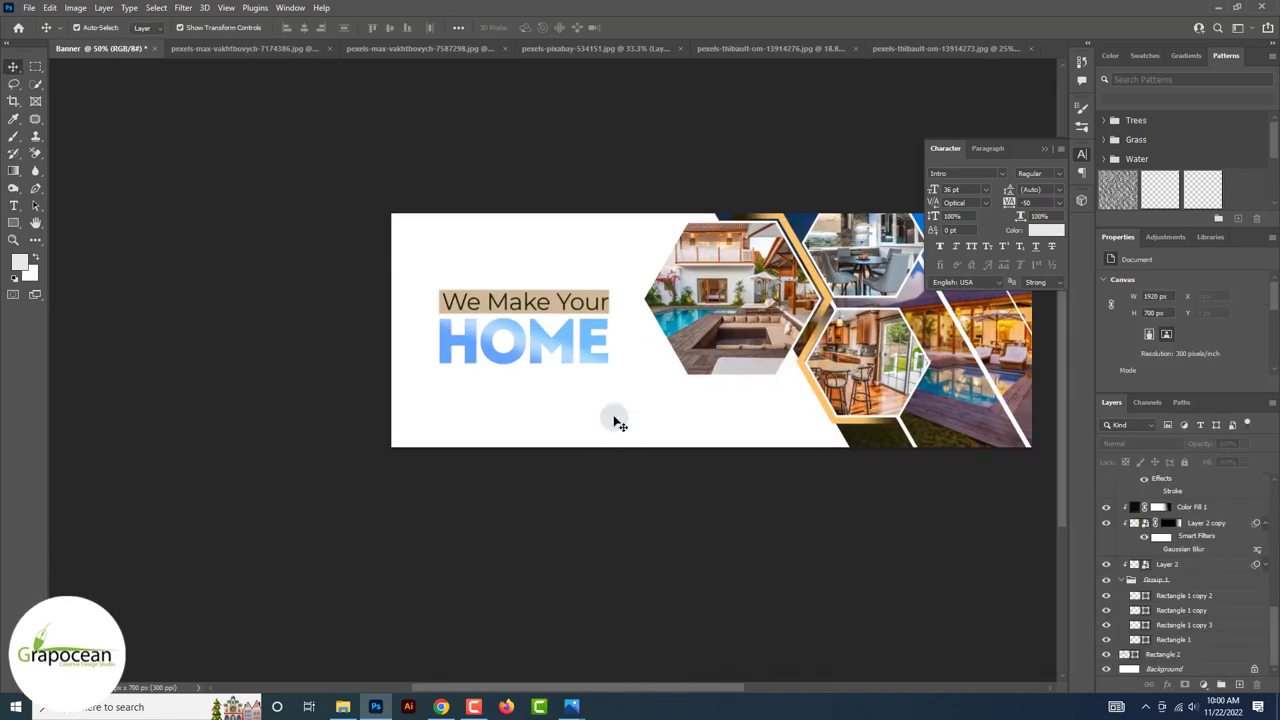
Show the pool-house photo layer and enlarge it to cover the whole banner.
left_click(1106, 554)
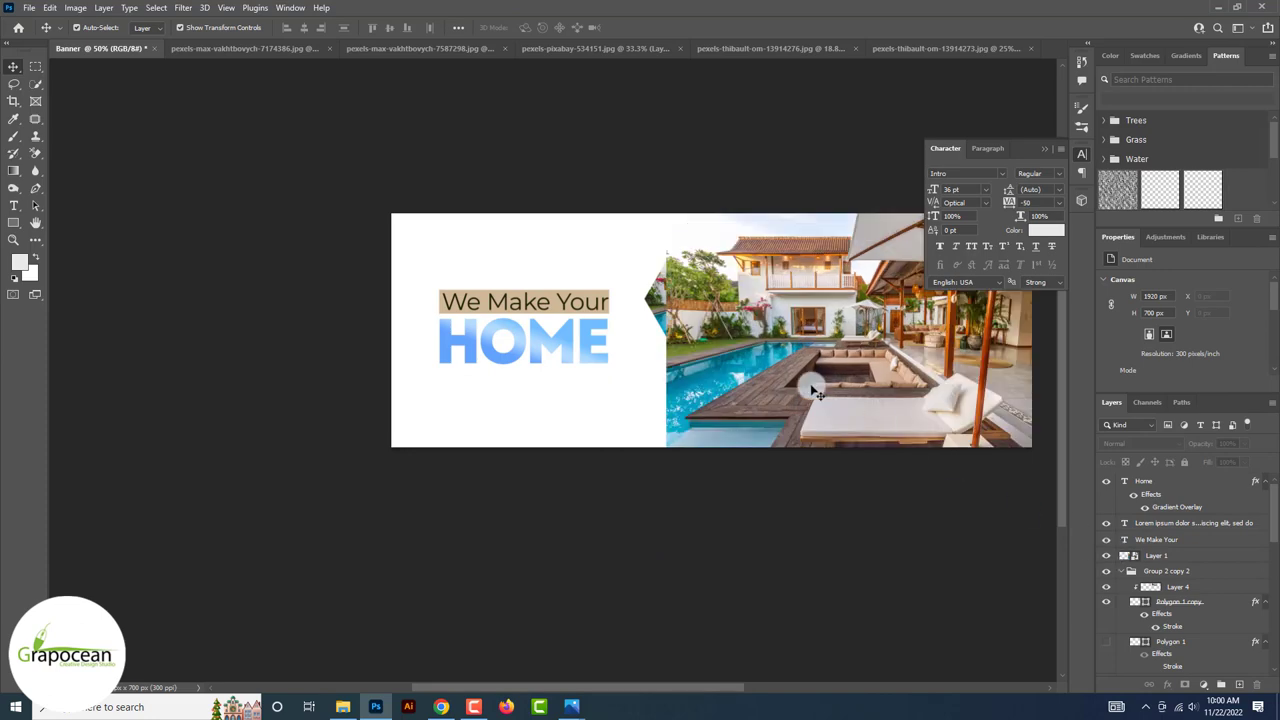
left_click_drag(815, 392, 540, 392)
key("ctrl+t")
mouse_move(766, 451)
left_mouse_down()
mouse_move(877, 513)
mouse_move(749, 434)
left_mouse_up()
left_click(660, 27)
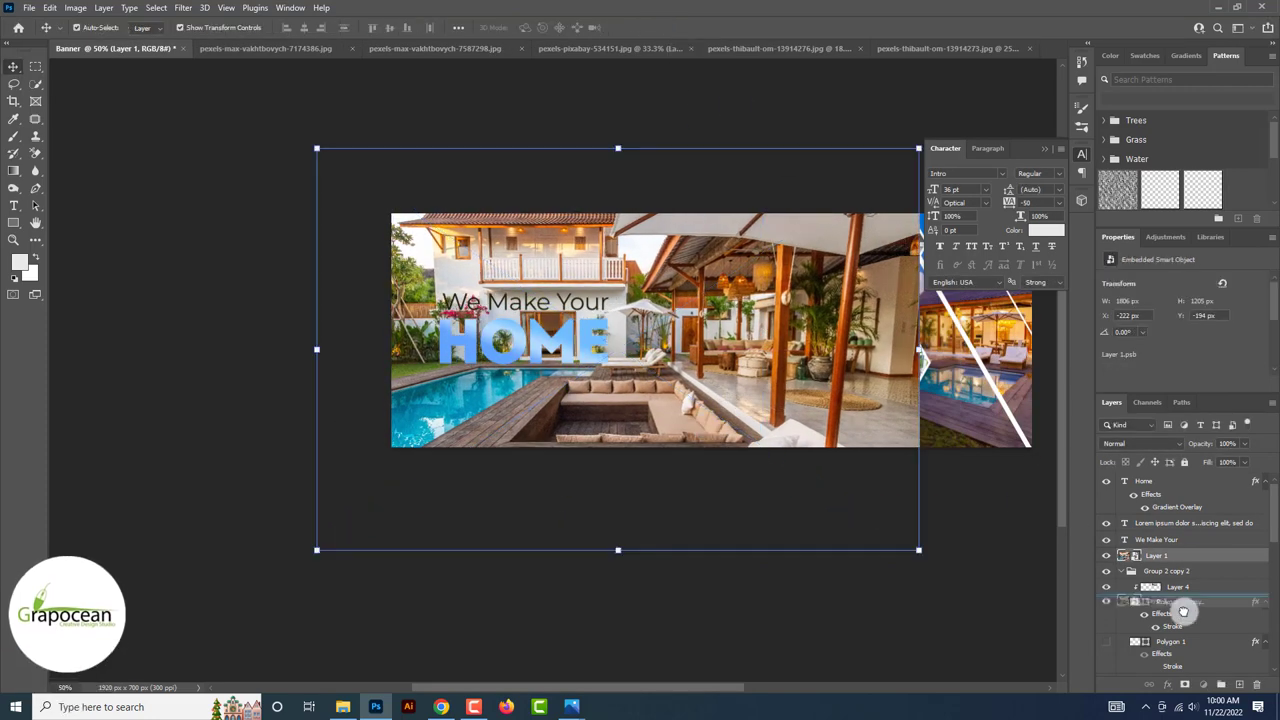
Move the photo layer below the collage layers and lower its opacity to 15%.
left_click_drag(1183, 611, 1202, 676)
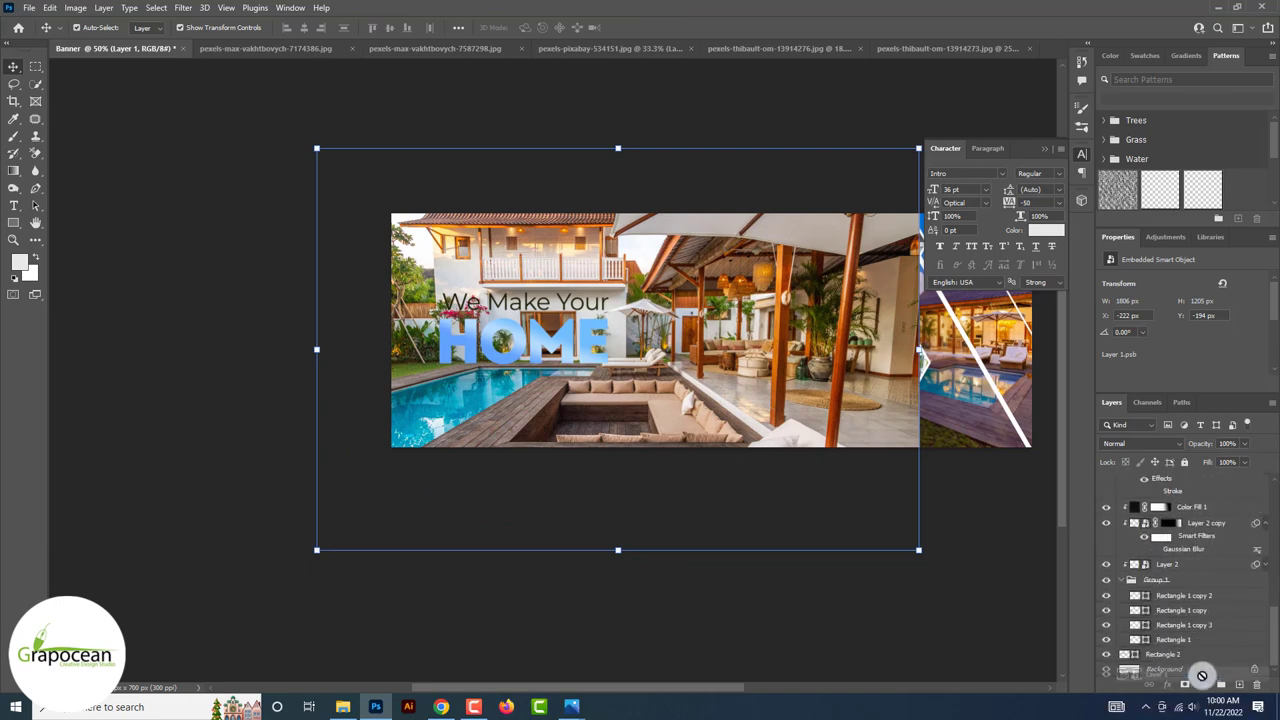
left_click_drag(1202, 676, 1203, 657)
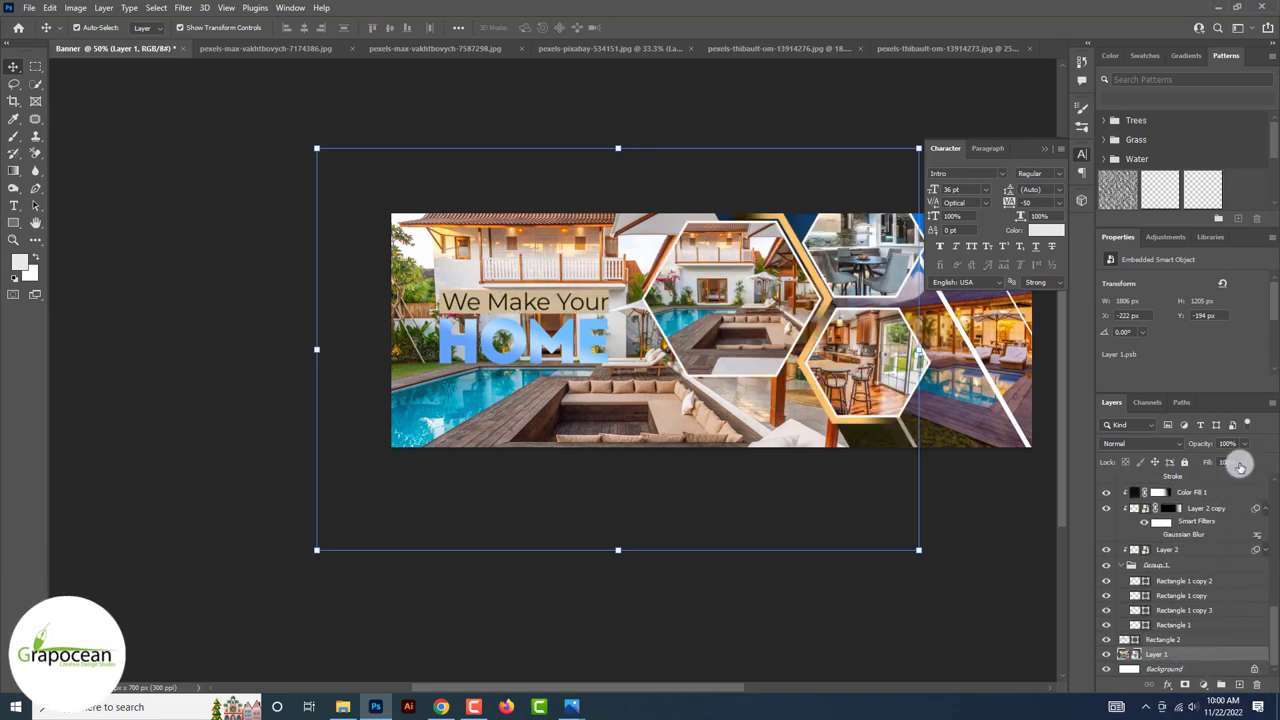
left_click_drag(1228, 453, 1195, 462)
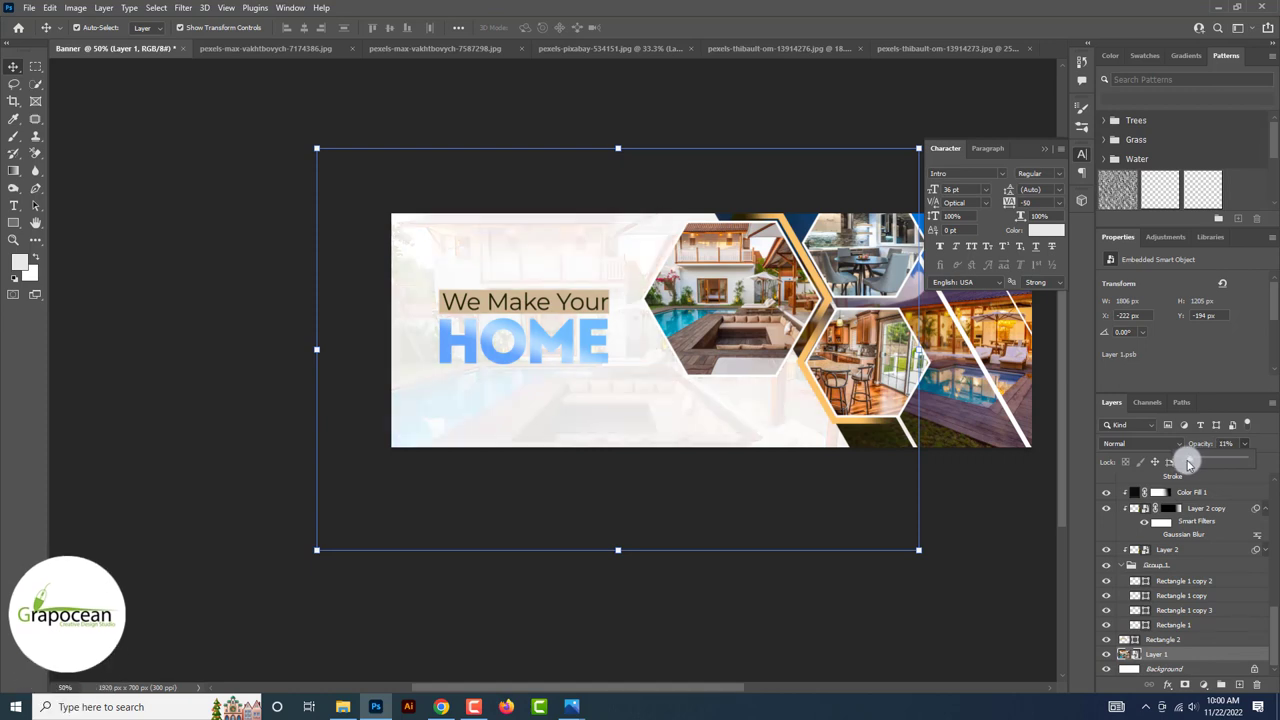
left_click_drag(1190, 462, 1189, 462)
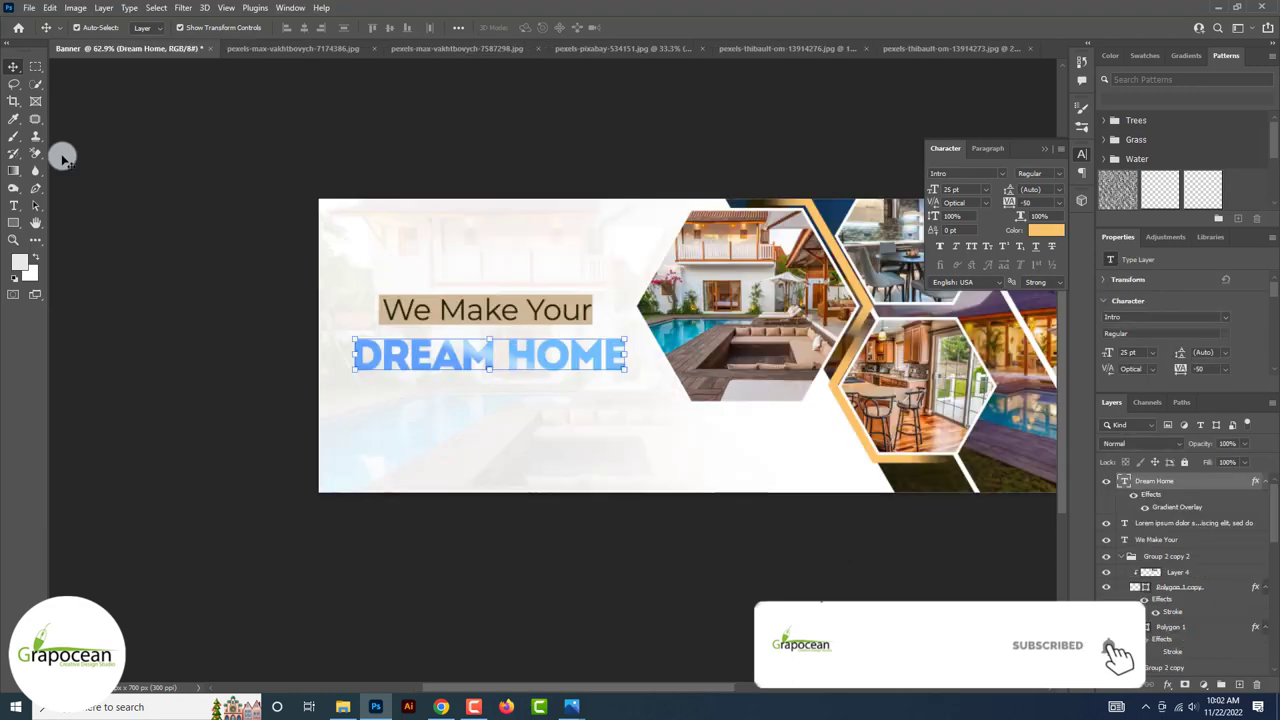
Stretch the Rectangle 2 bar wider so it spans the whole DREAM HOME headline.
left_click_drag(353, 371, 343, 371)
key("ctrl+t")
left_click_drag(562, 356, 612, 356)
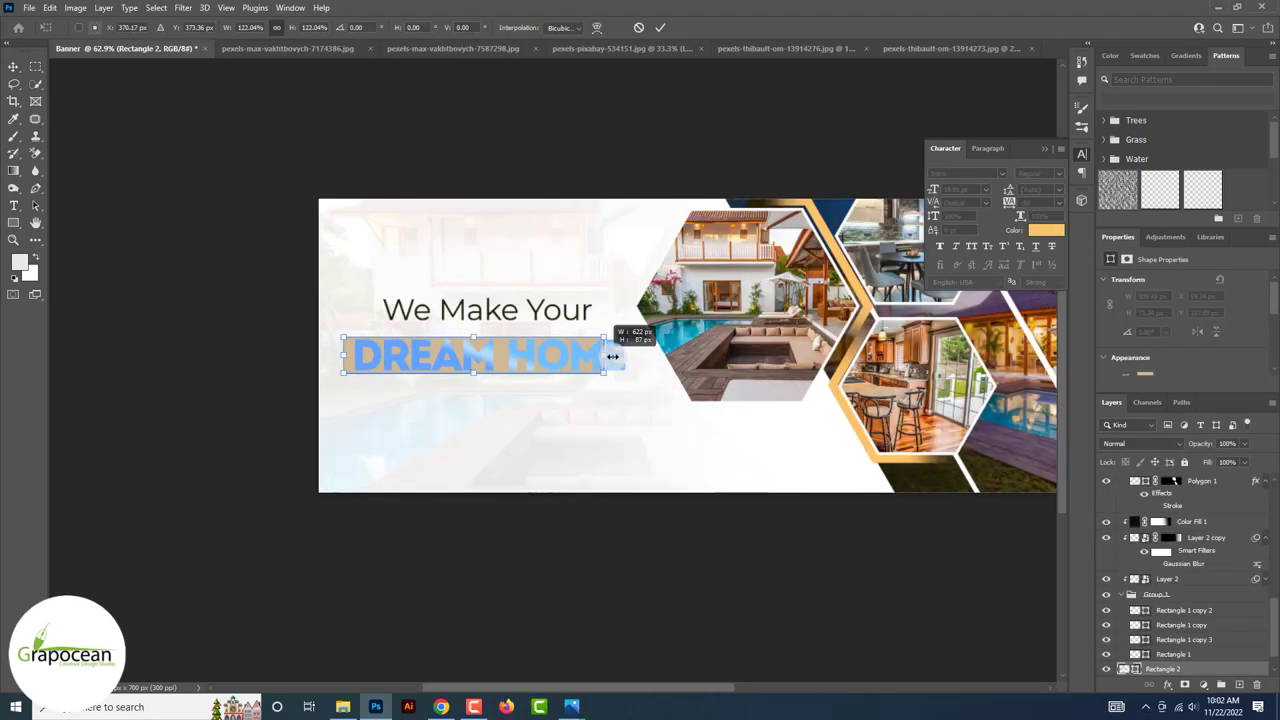
left_click(659, 29)
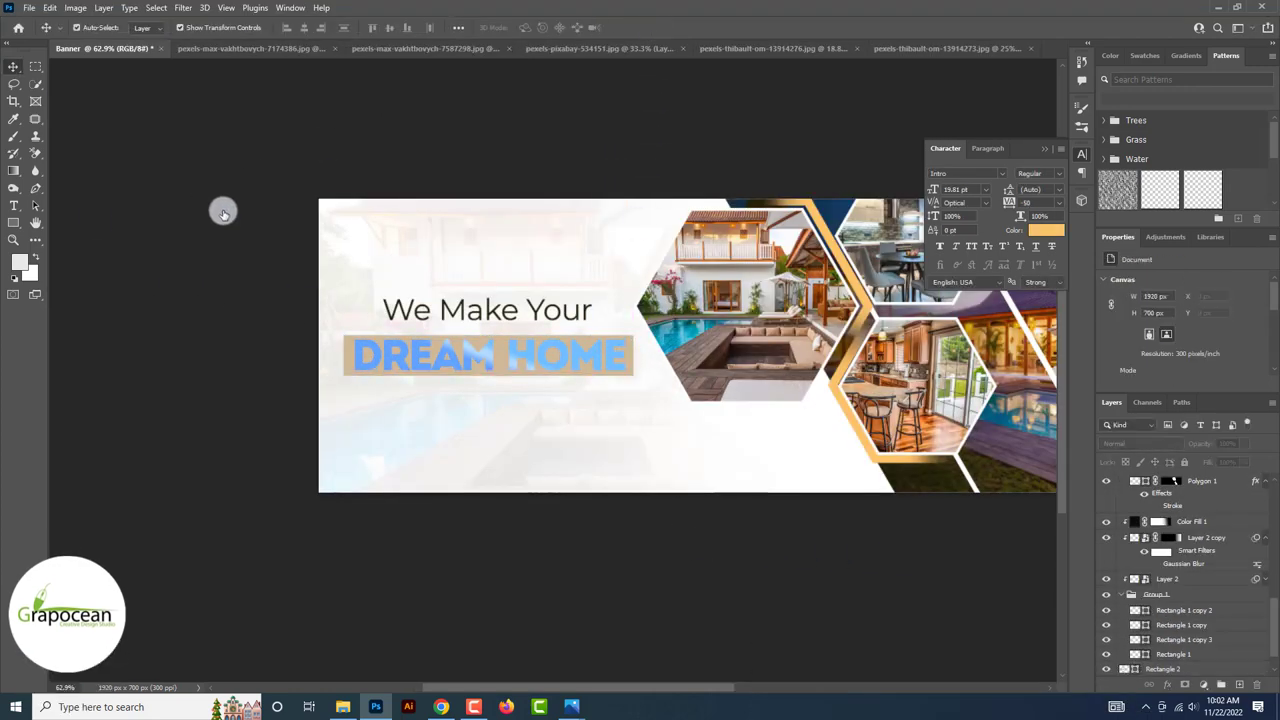
Fill the bar with the dark headline colour #212308 sampled from the text.
left_click(636, 364)
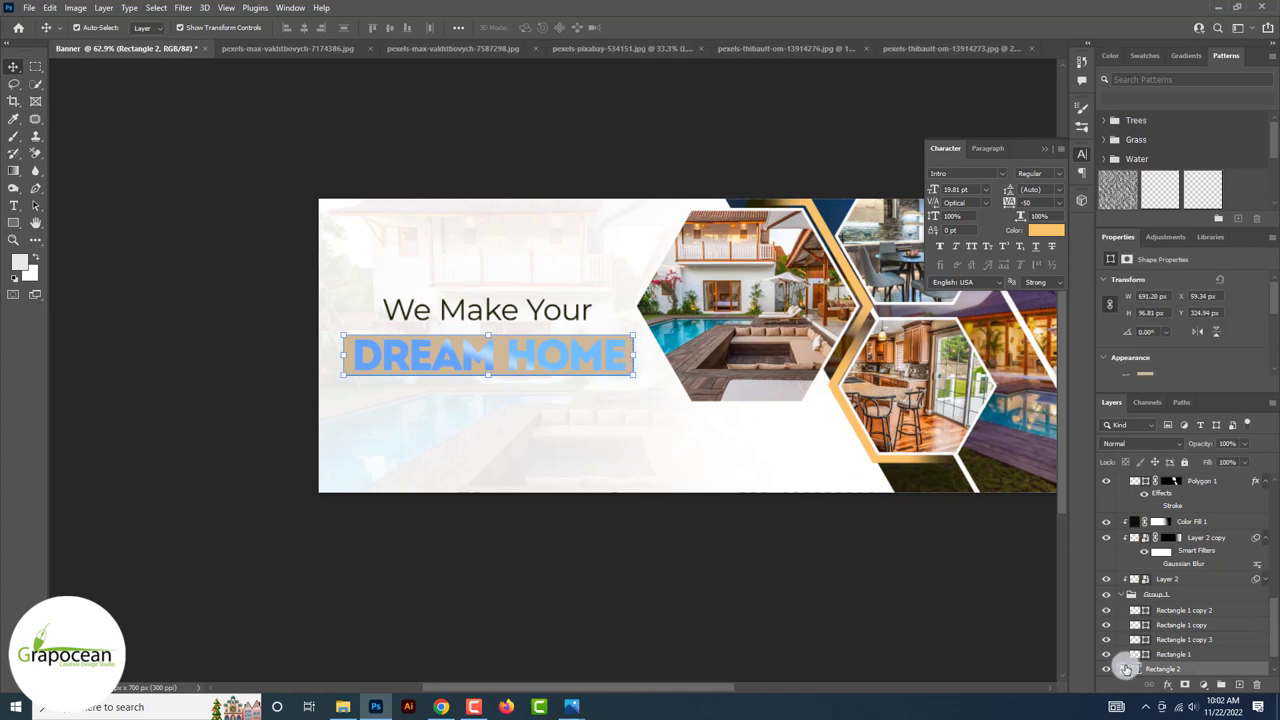
double_click(1126, 668)
left_click_drag(573, 307, 580, 313)
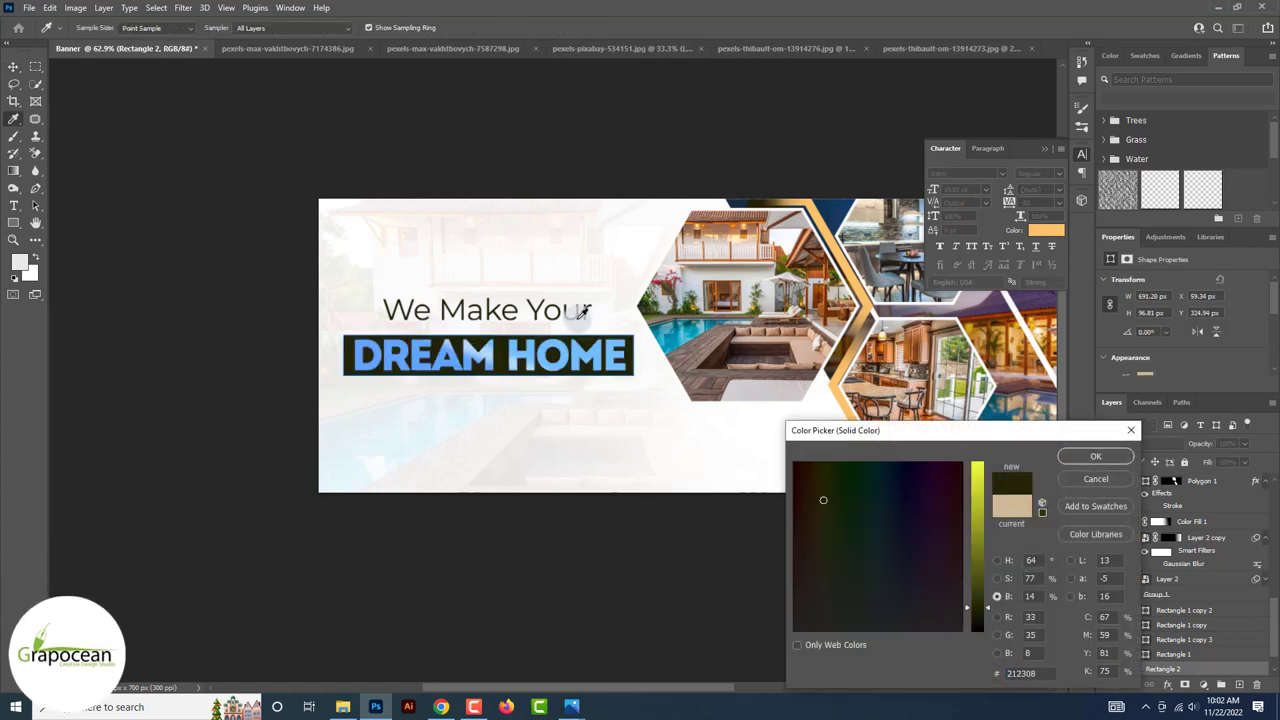
left_click(1096, 457)
Select the 'We Make Your' tagline text for editing.
left_click(16, 62)
left_click(108, 181)
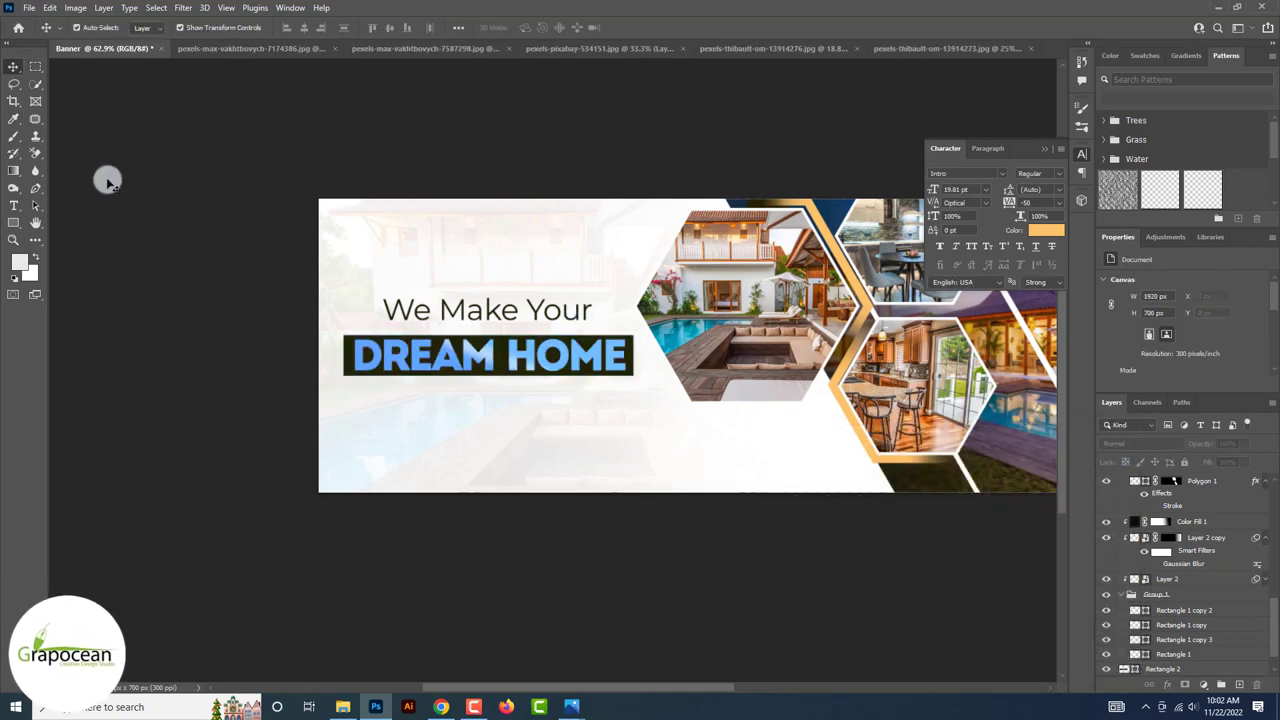
left_click_drag(386, 312, 598, 312)
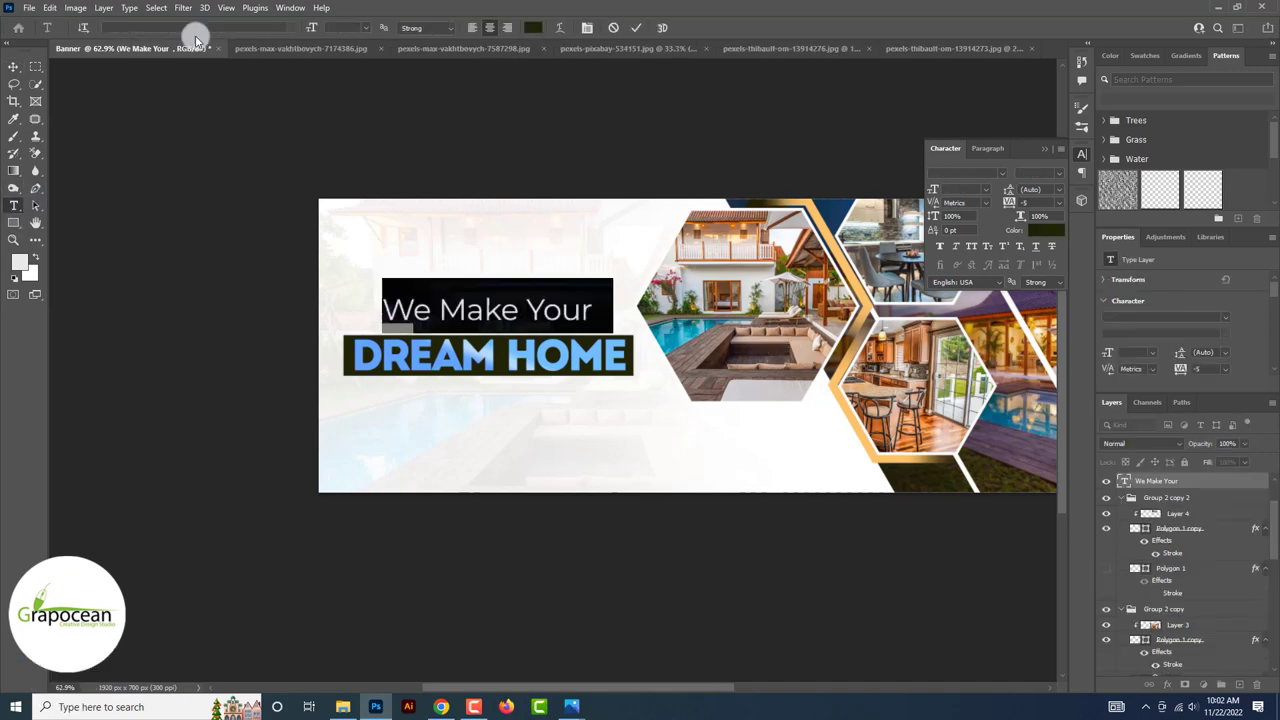
Set the tagline in the Abuget script font and commit it as 'We Make'.
left_click(191, 27)
left_click(271, 87)
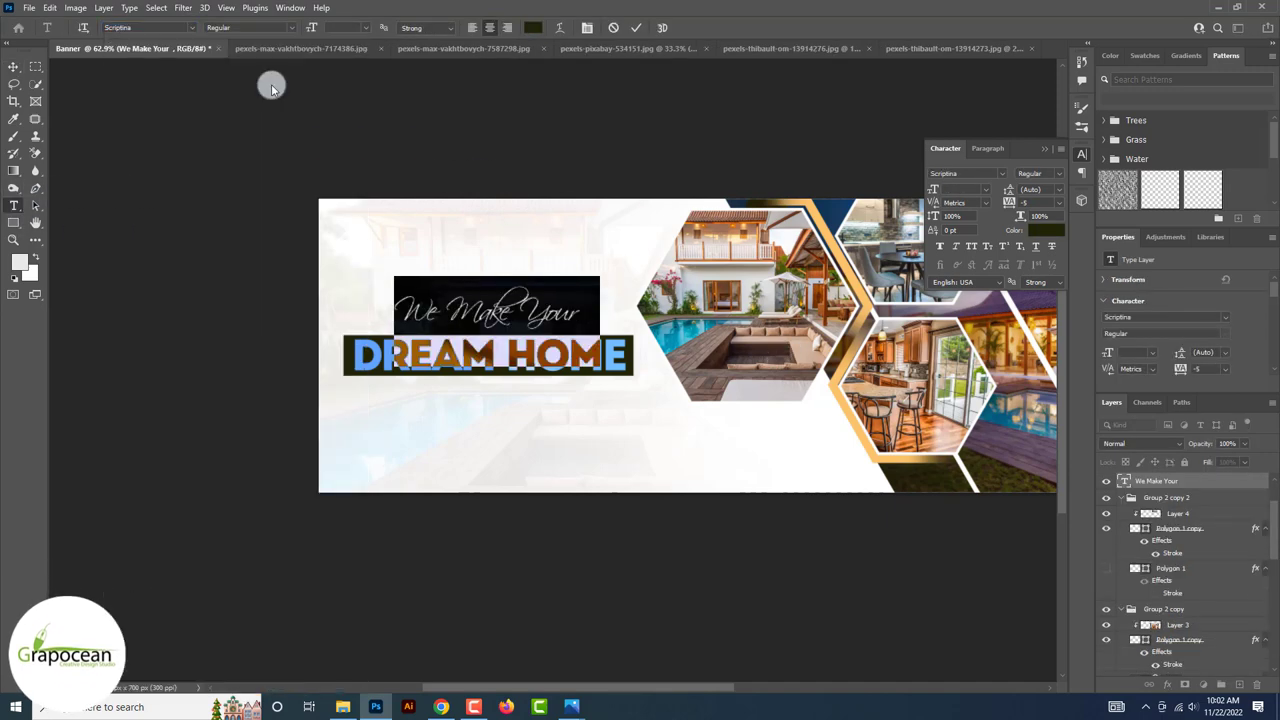
left_click(62, 70)
key("v")
scroll(88, 287, "down", 3)
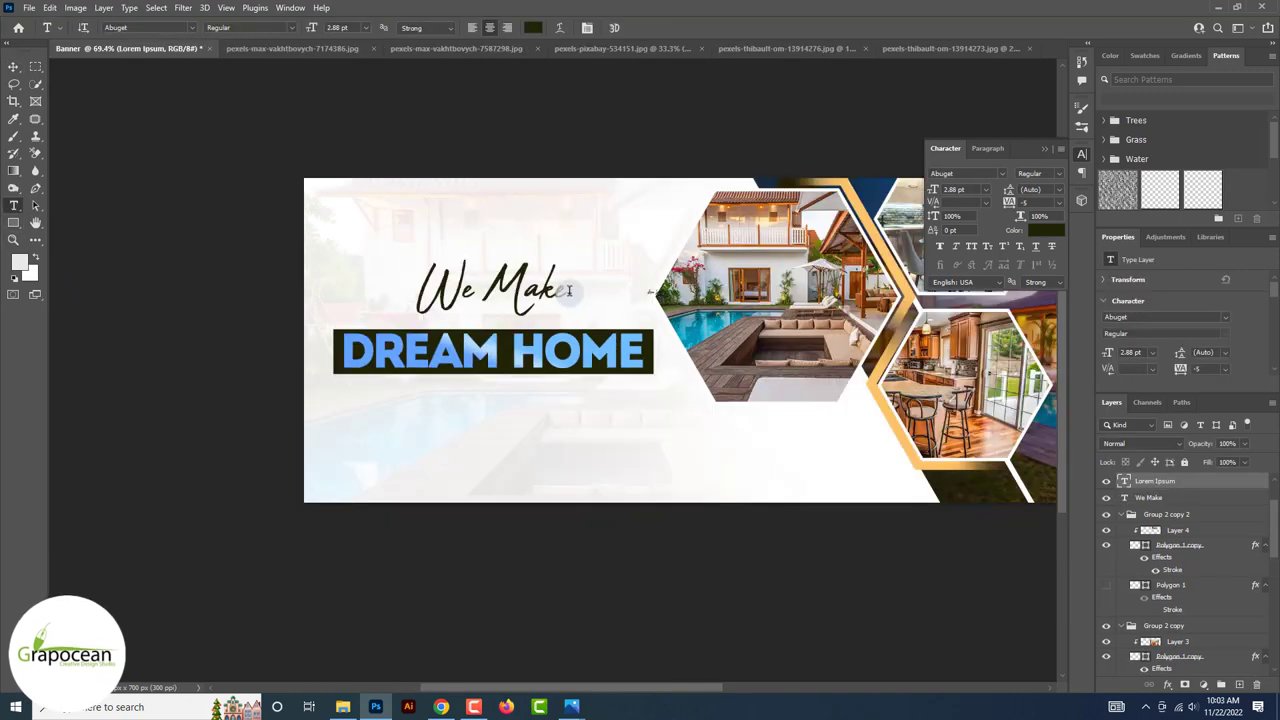
left_click(640, 28)
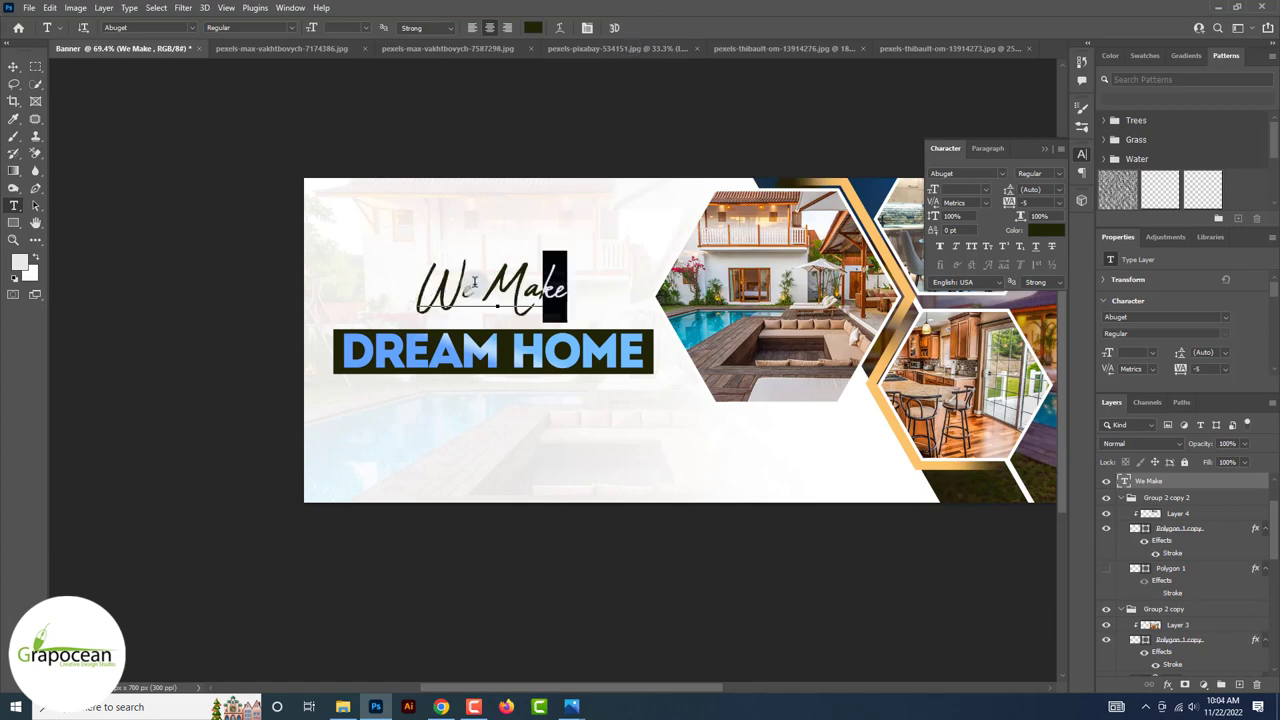
Colour the 'We Make' text orange #fbc26a.
key("ctrl+a")
left_click(1046, 230)
left_click(909, 285)
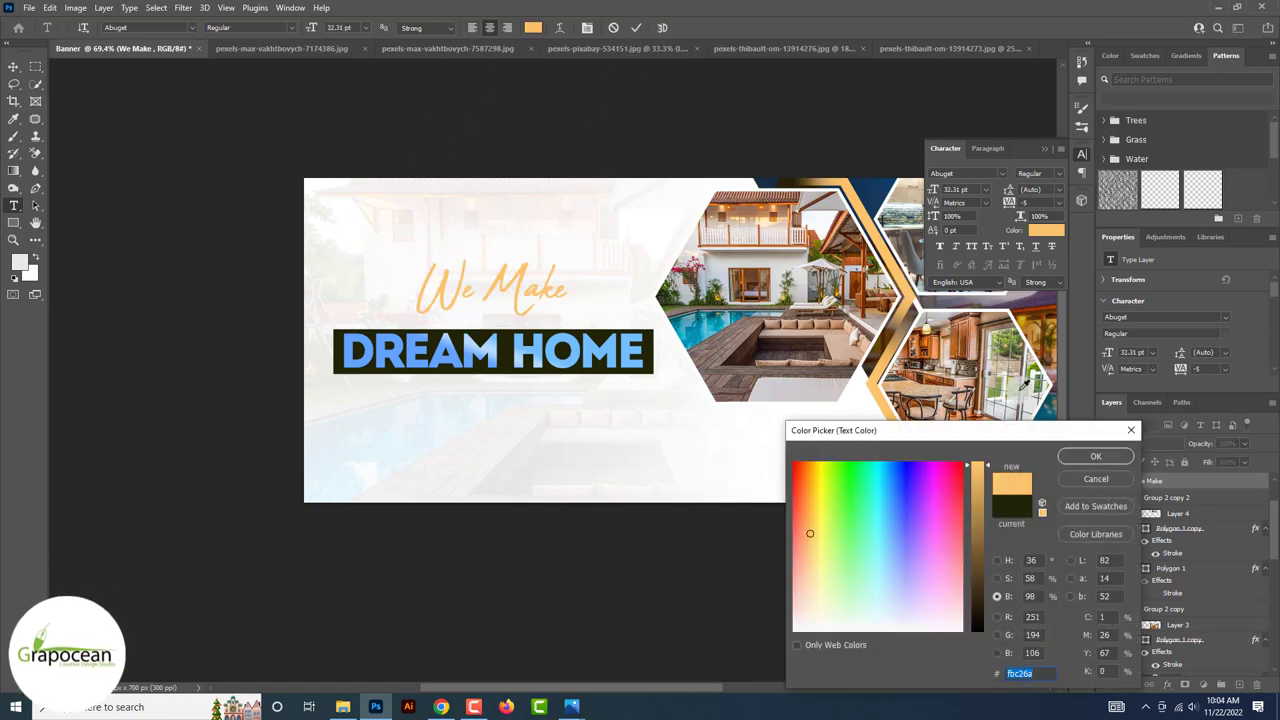
left_click(1093, 459)
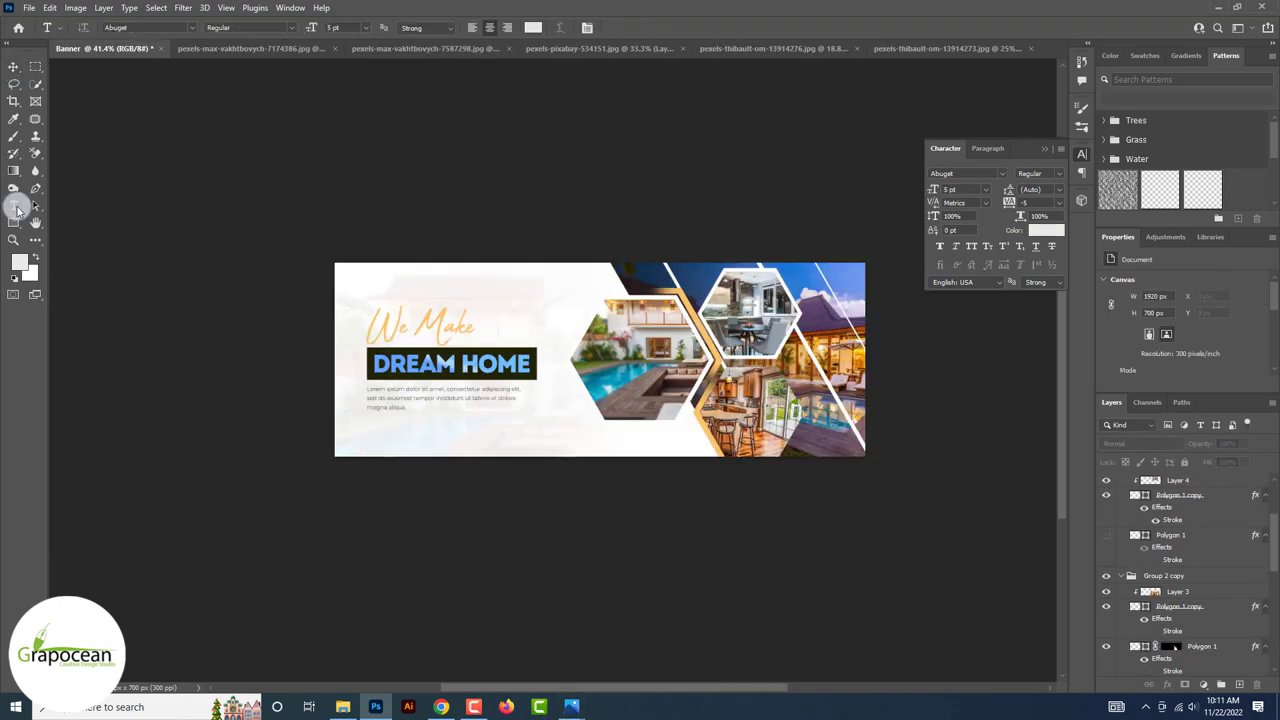
Add a LOGO placeholder text layer at the top-left and set its size and colour.
scroll(326, 288, "up", 3)
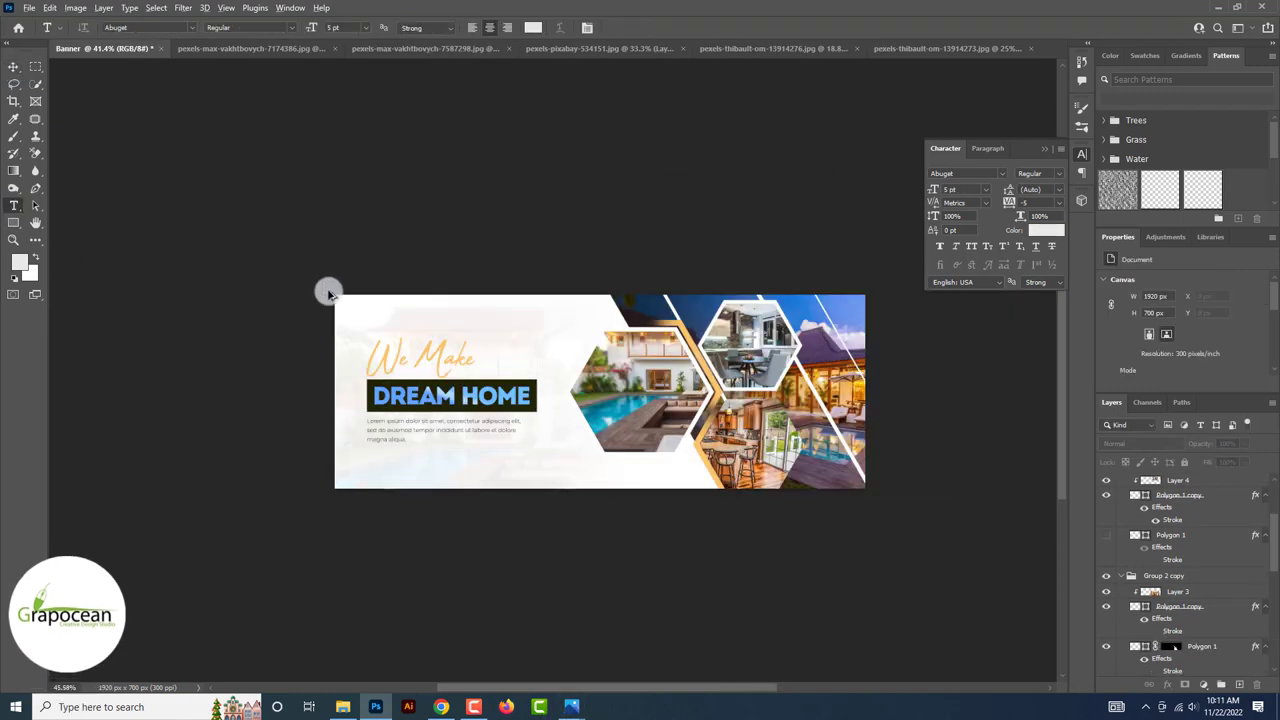
left_click(360, 302)
left_click_drag(312, 29, 320, 37)
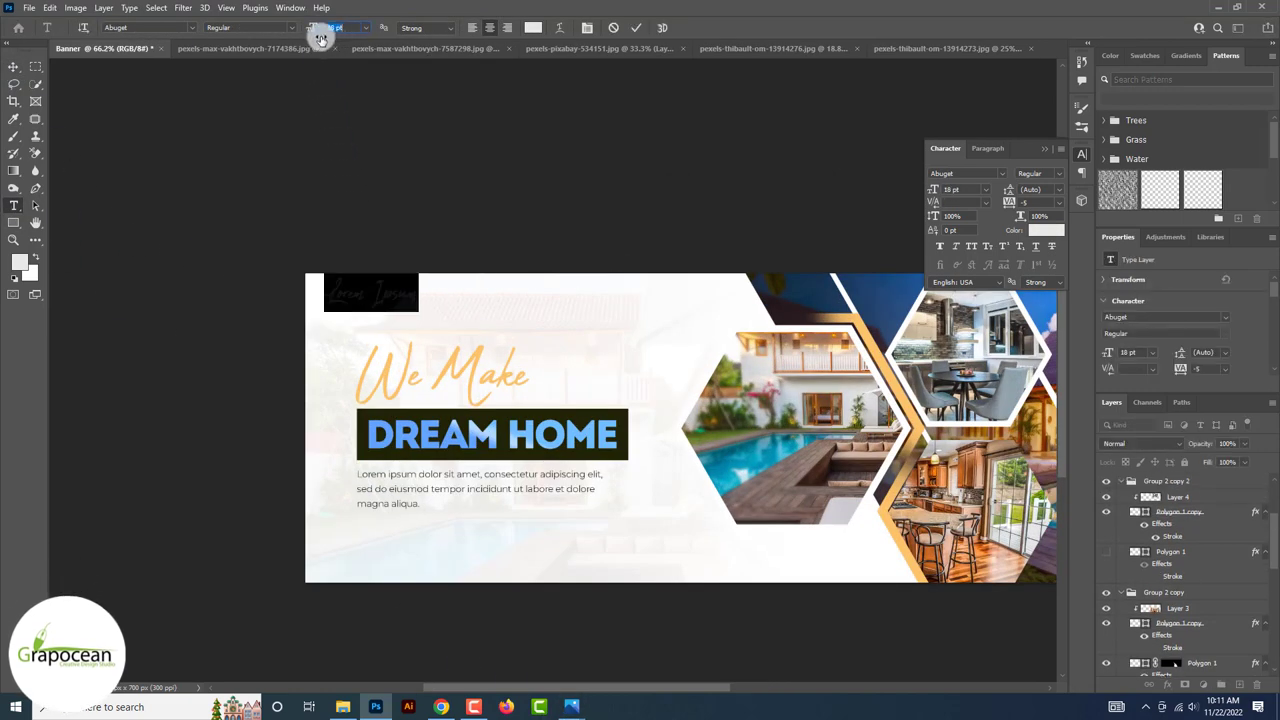
left_click(530, 27)
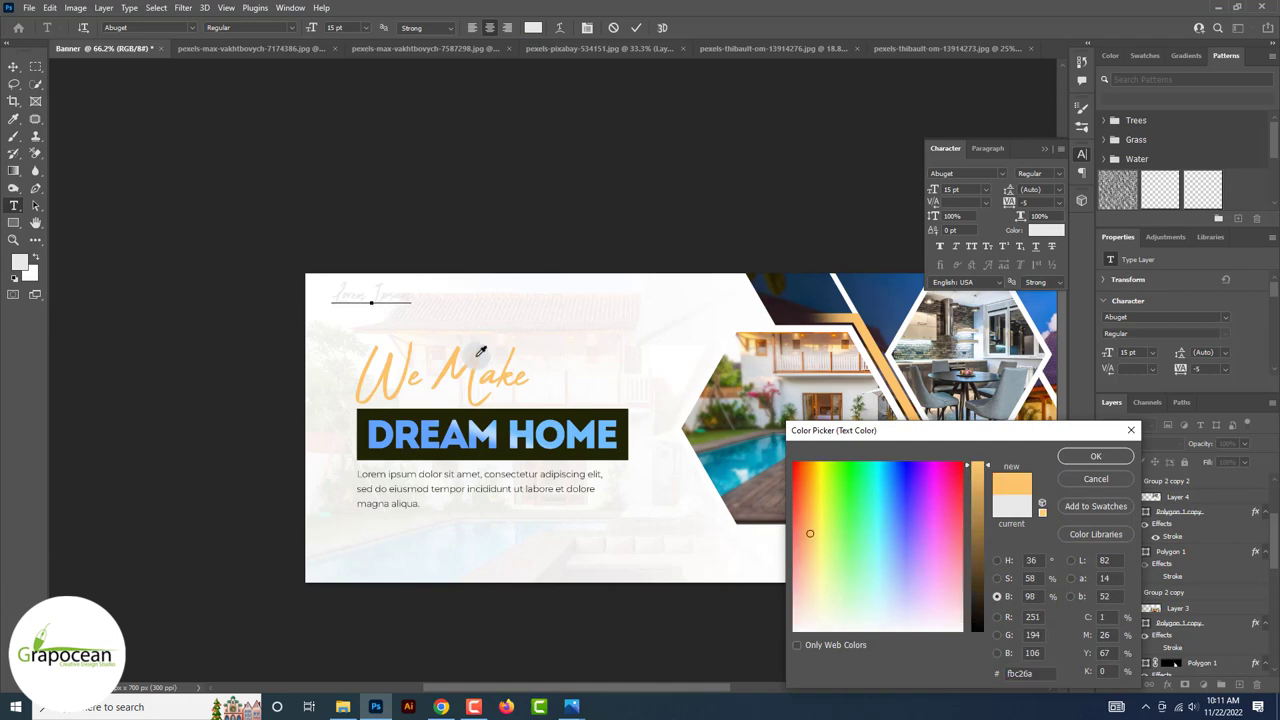
left_click(1097, 456)
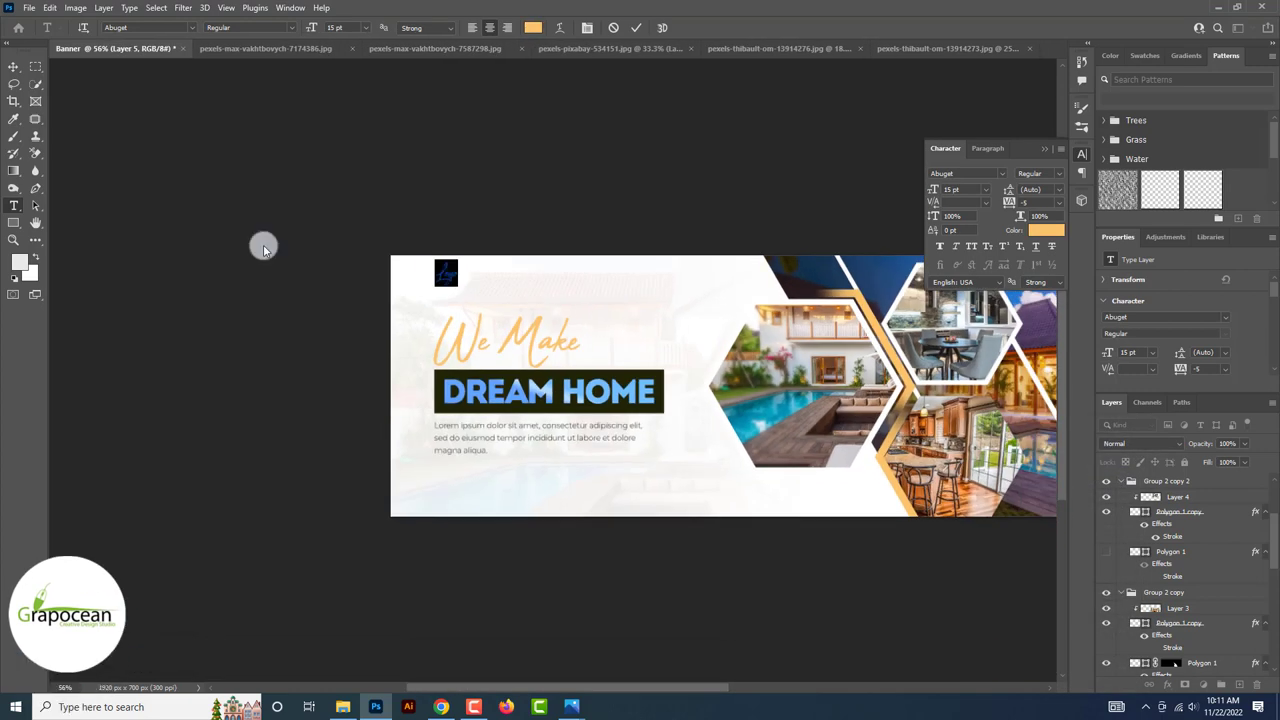
Set the LOGO text to 14 pt in the Intro typeface.
left_click(191, 27)
left_click(150, 70)
left_click(365, 27)
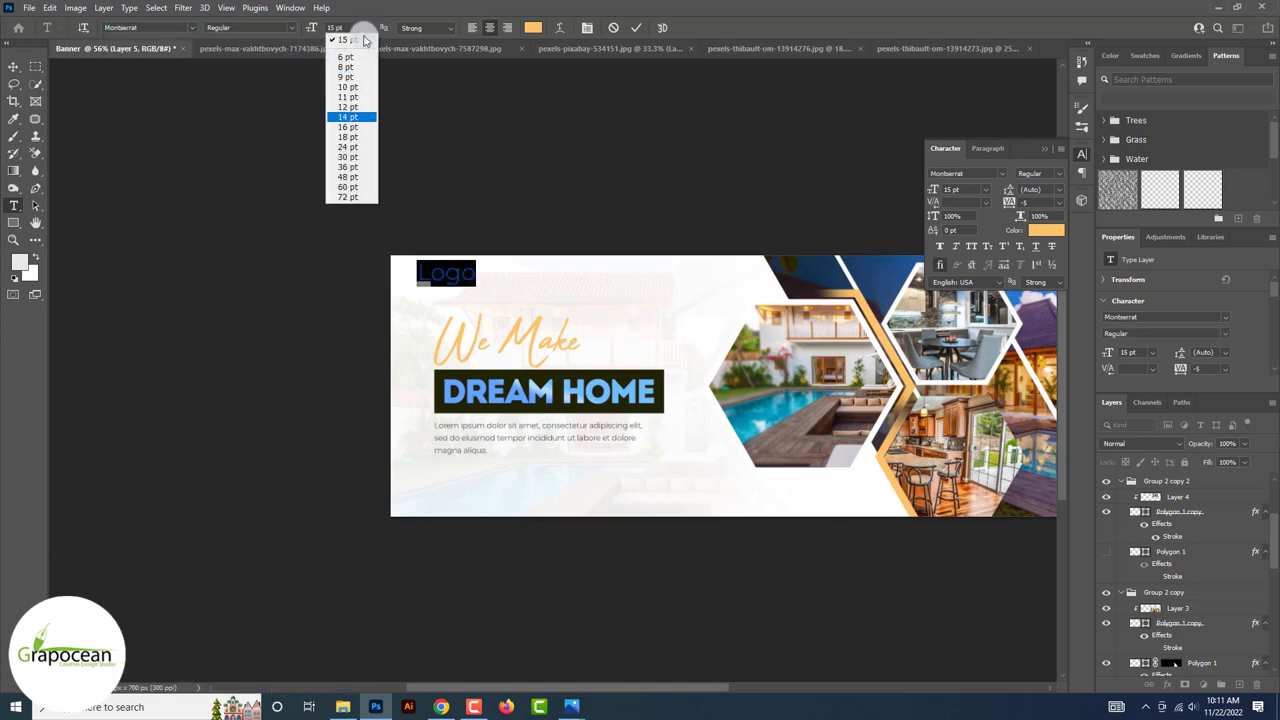
left_click(350, 186)
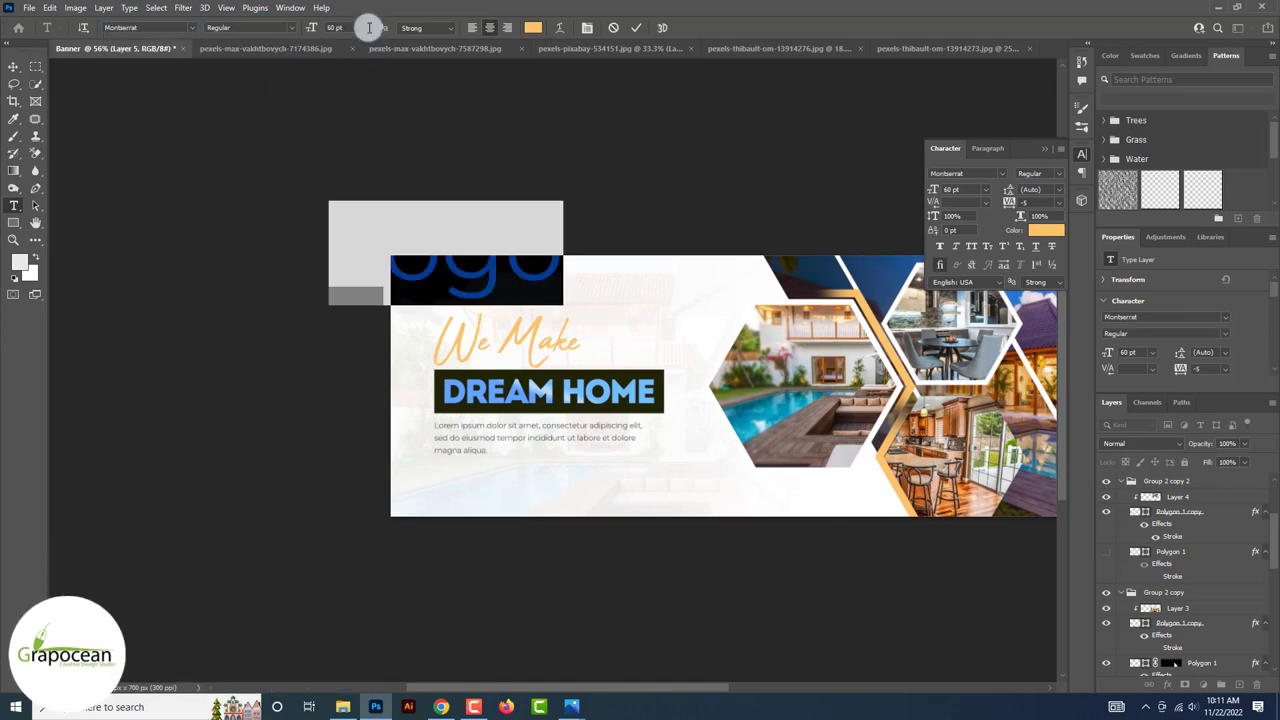
left_click(369, 27)
left_click(345, 112)
left_click(191, 27)
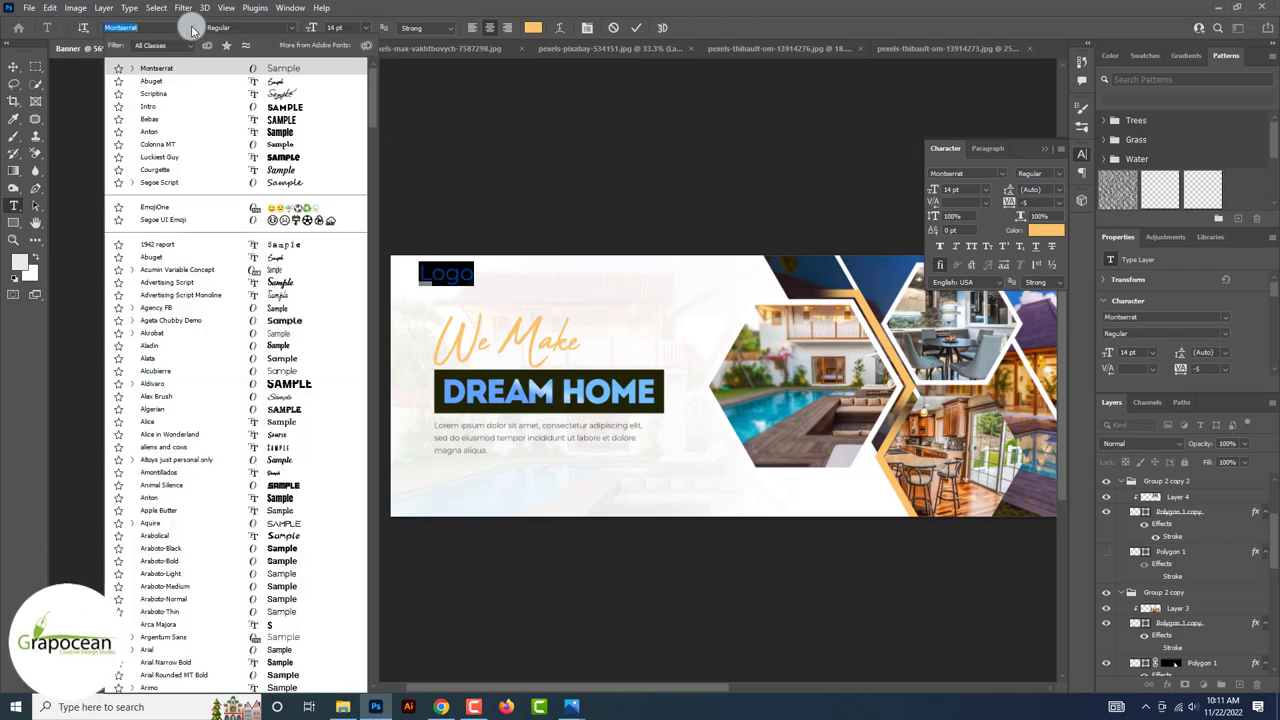
left_click(267, 110)
left_click(14, 66)
Move the LOGO text right and down so it sits above the tagline.
left_click_drag(443, 271, 484, 282)
scroll(480, 278, "up", 2)
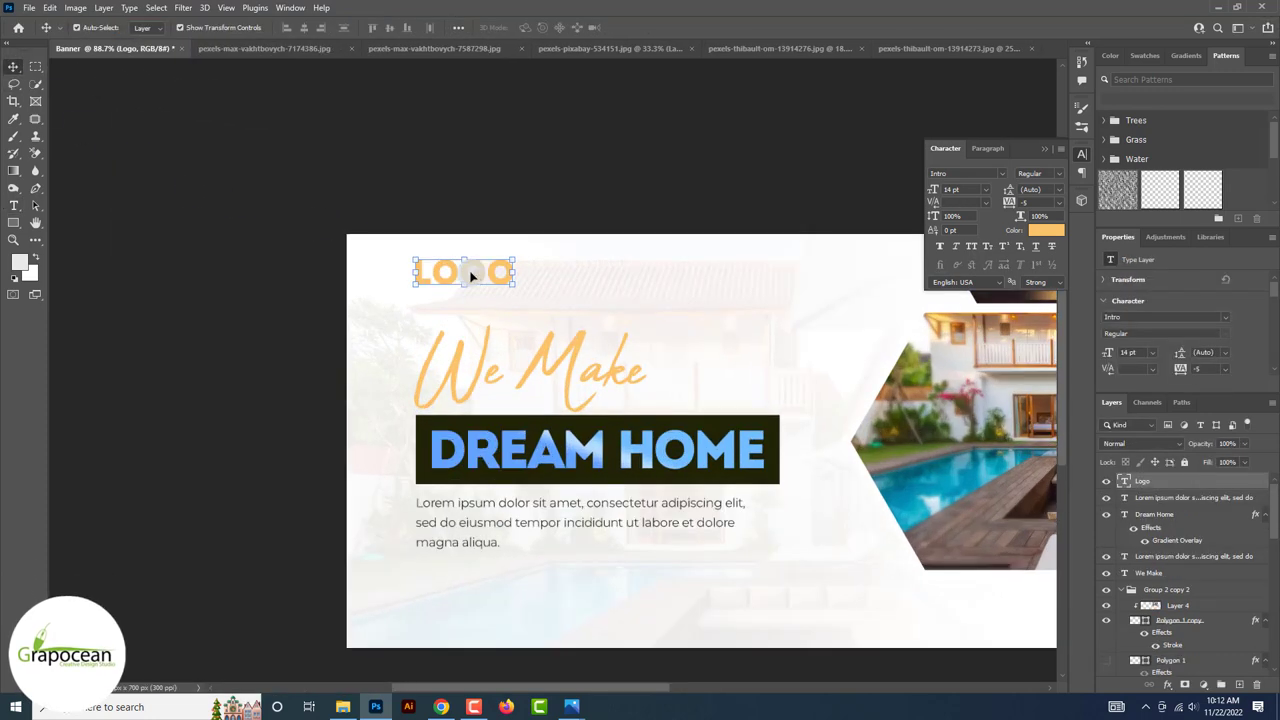
right_click(13, 224)
Draw a circle over the O in LOGO with no fill and a thin dark outline.
left_click(72, 224)
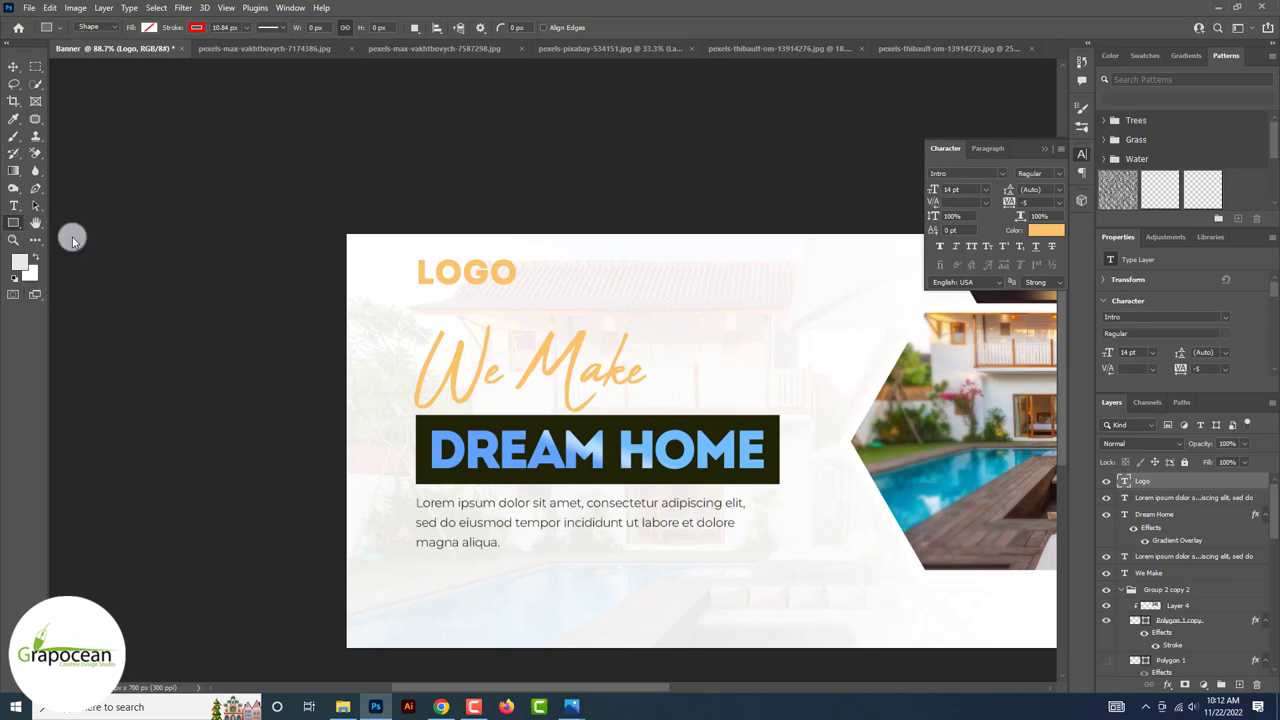
left_click_drag(493, 281, 500, 287)
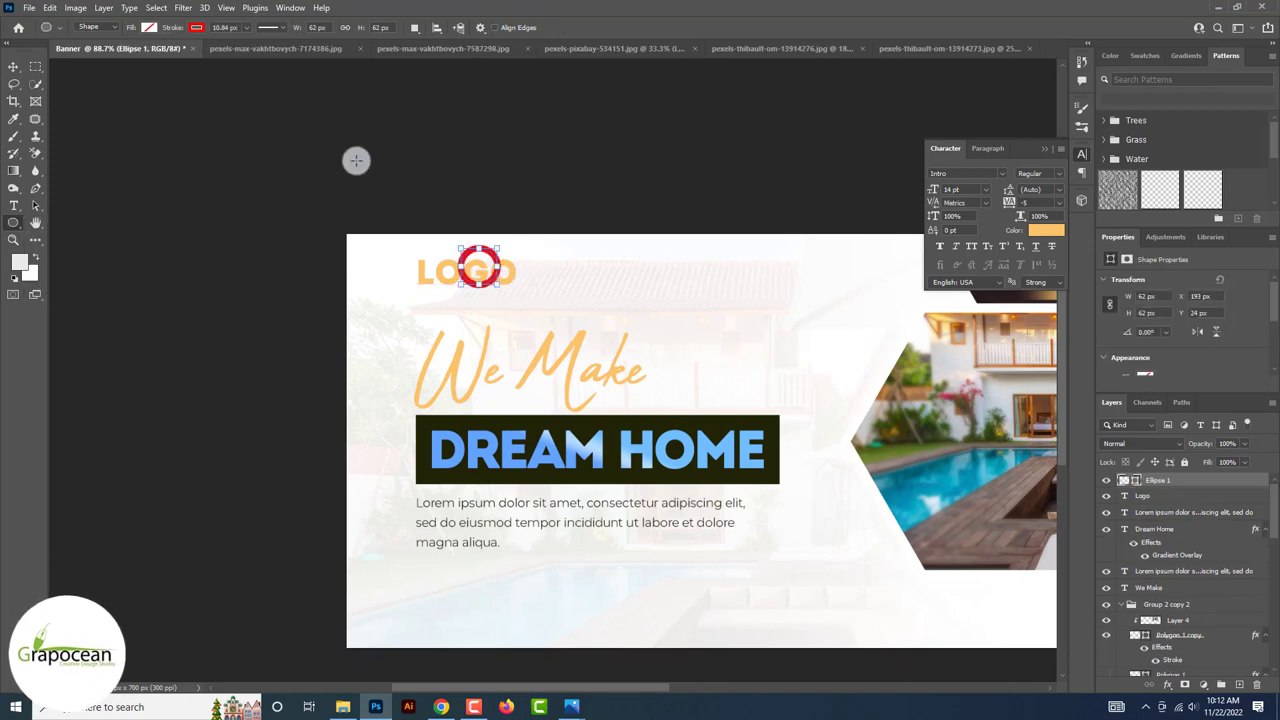
left_click(197, 27)
left_click(246, 27)
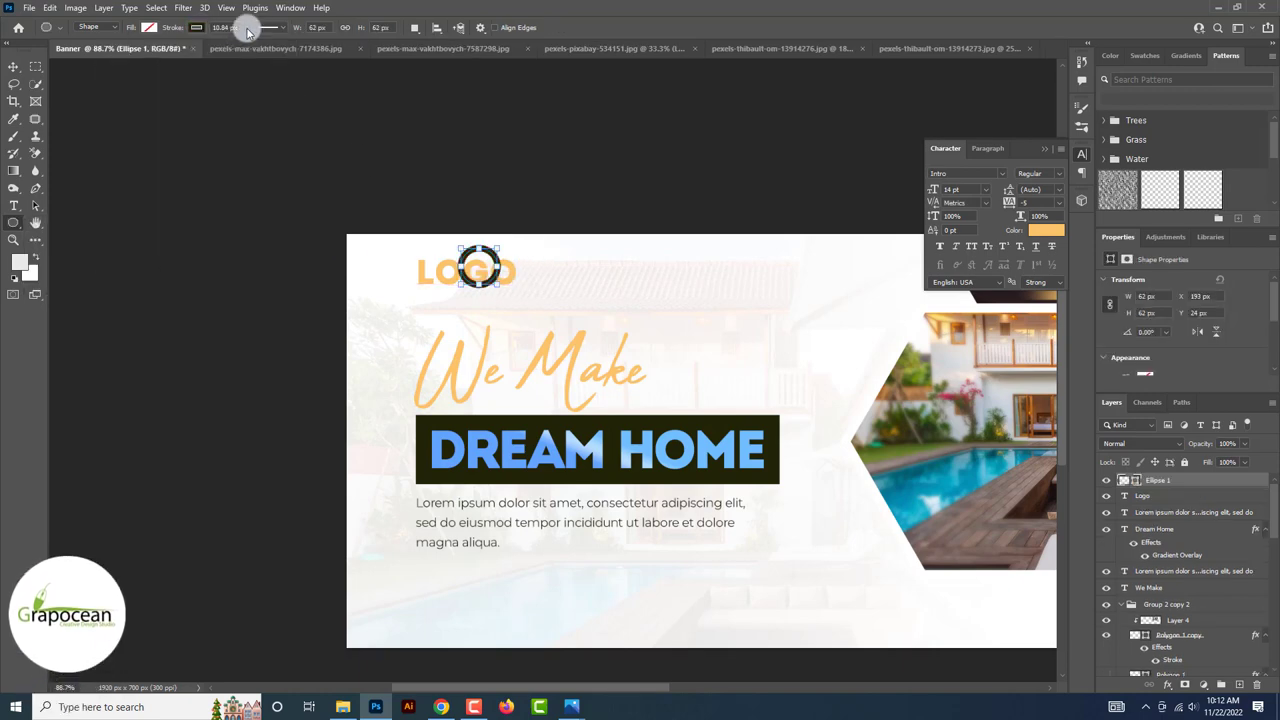
left_click_drag(250, 44, 237, 46)
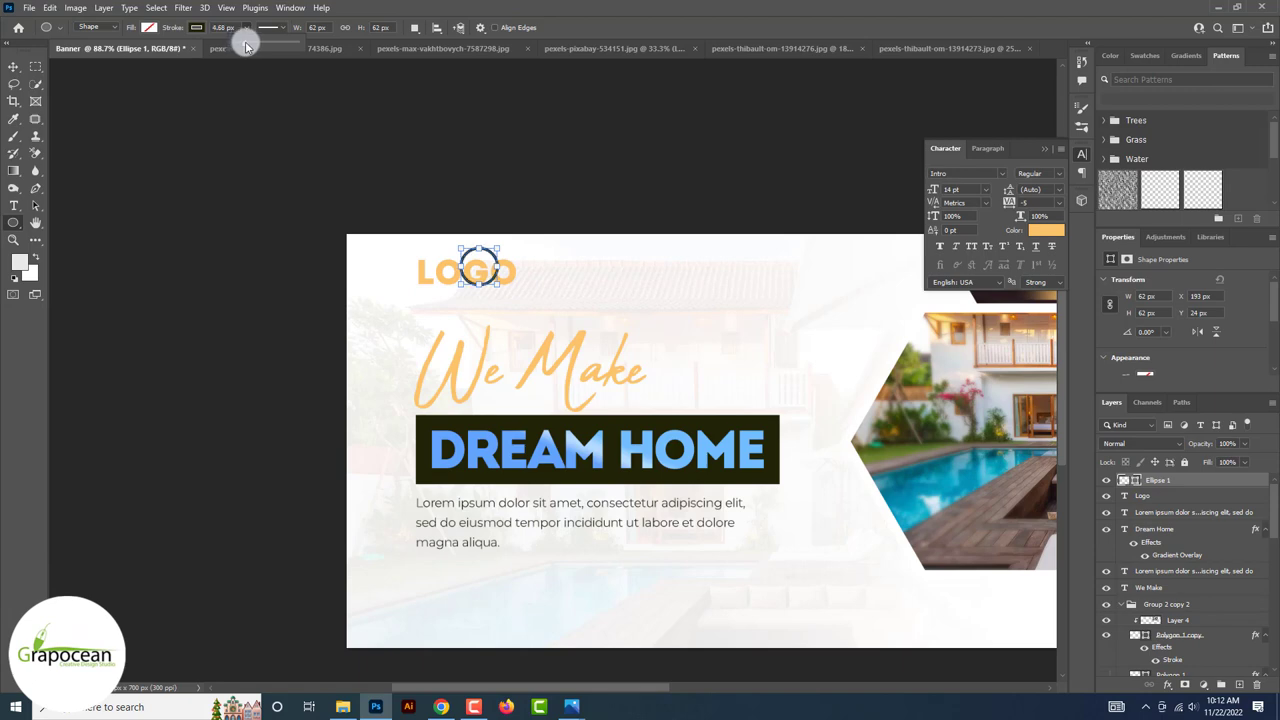
Resize and nudge the circle so it rings the O snugly.
scroll(515, 274, "up", 3)
left_click_drag(486, 226, 490, 229)
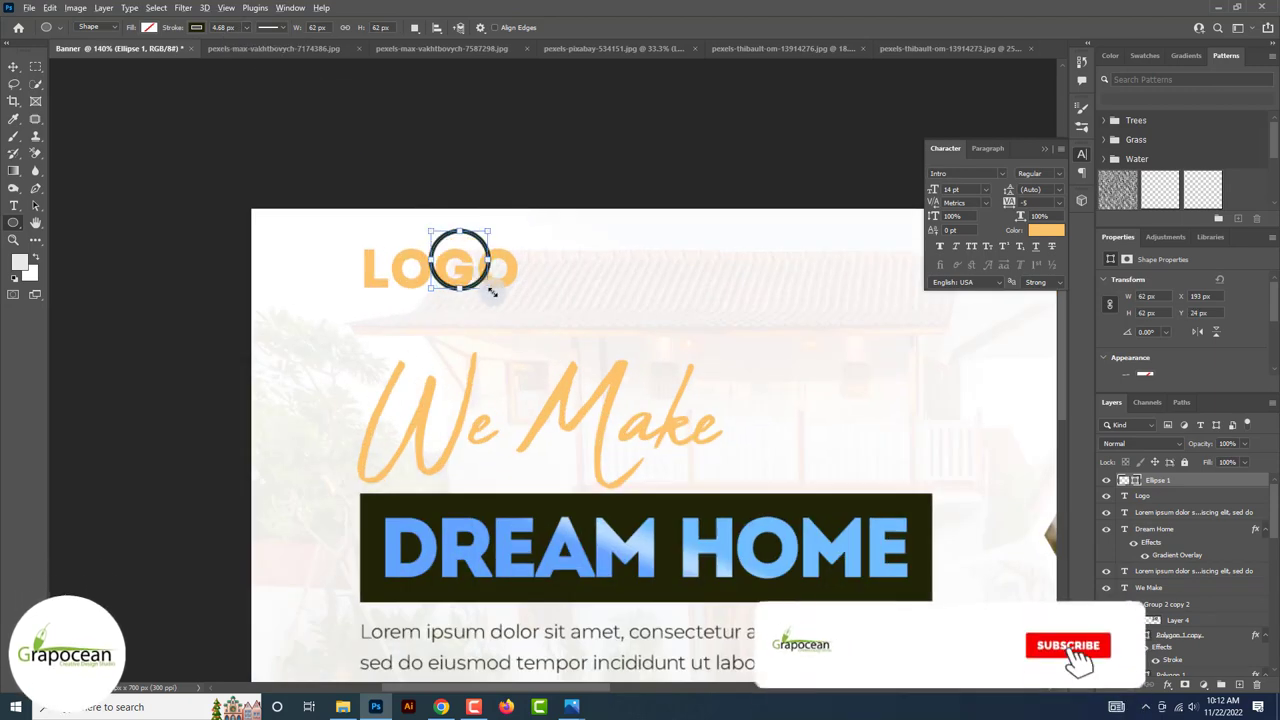
left_click_drag(480, 285, 491, 296)
key("v")
scroll(497, 293, "up", 2)
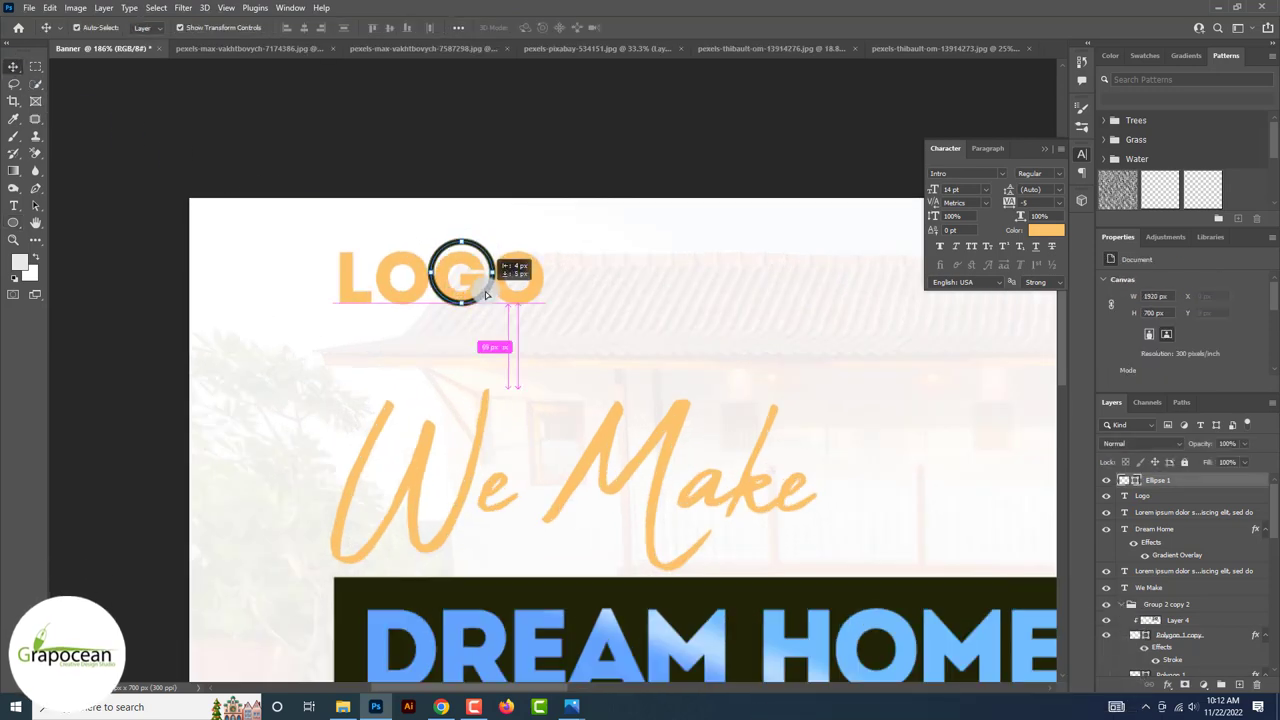
key("u")
Set the circle's outline to near-black #212308 sampled from the canvas.
left_click(198, 28)
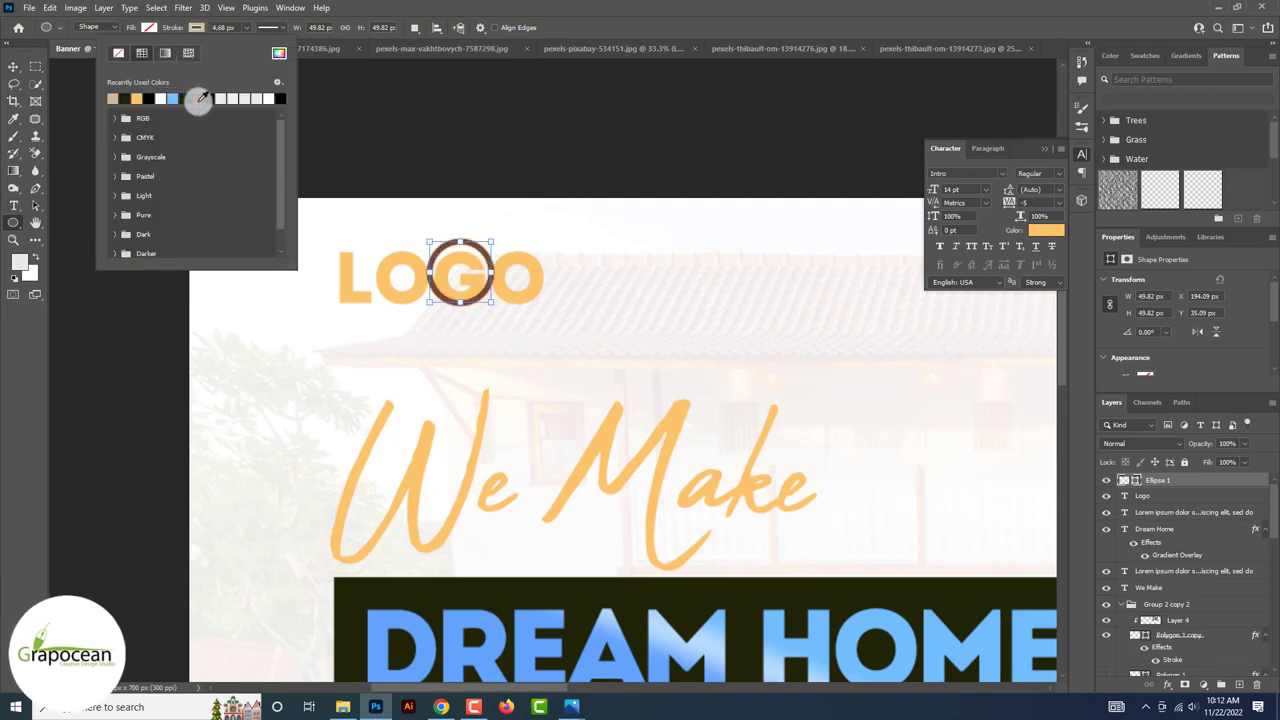
left_click(199, 30)
left_click(280, 57)
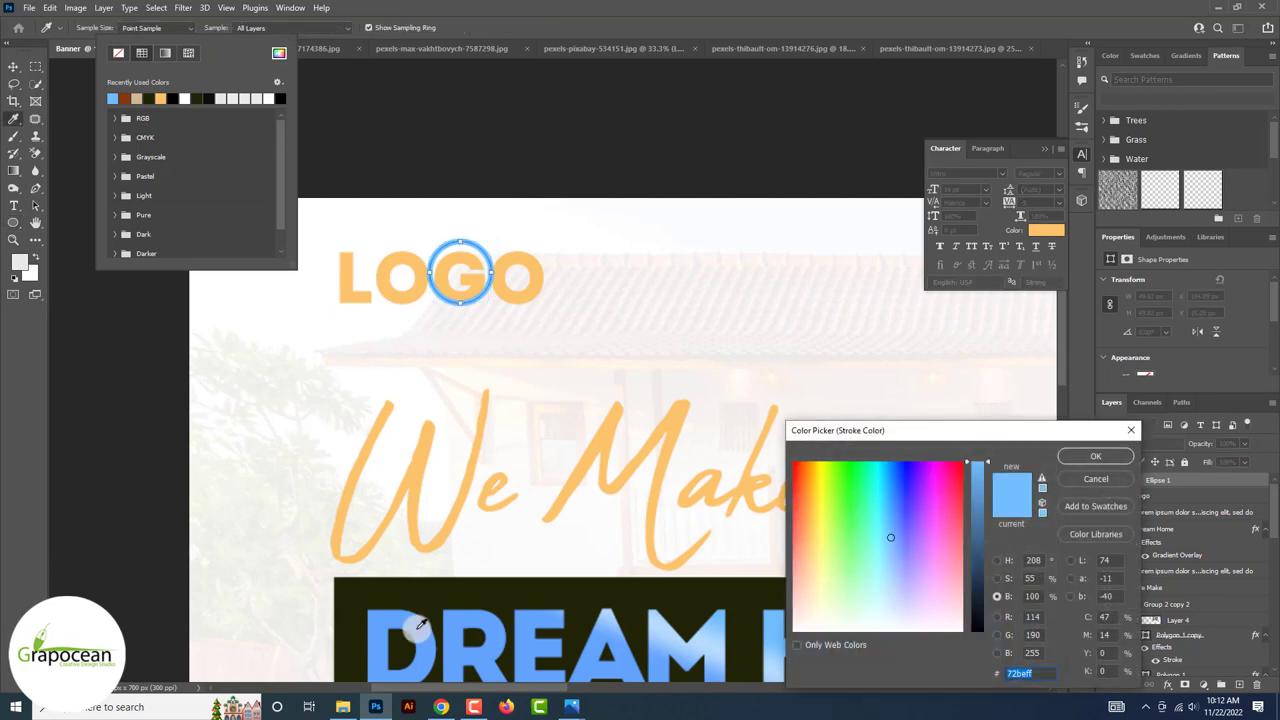
left_click(383, 601)
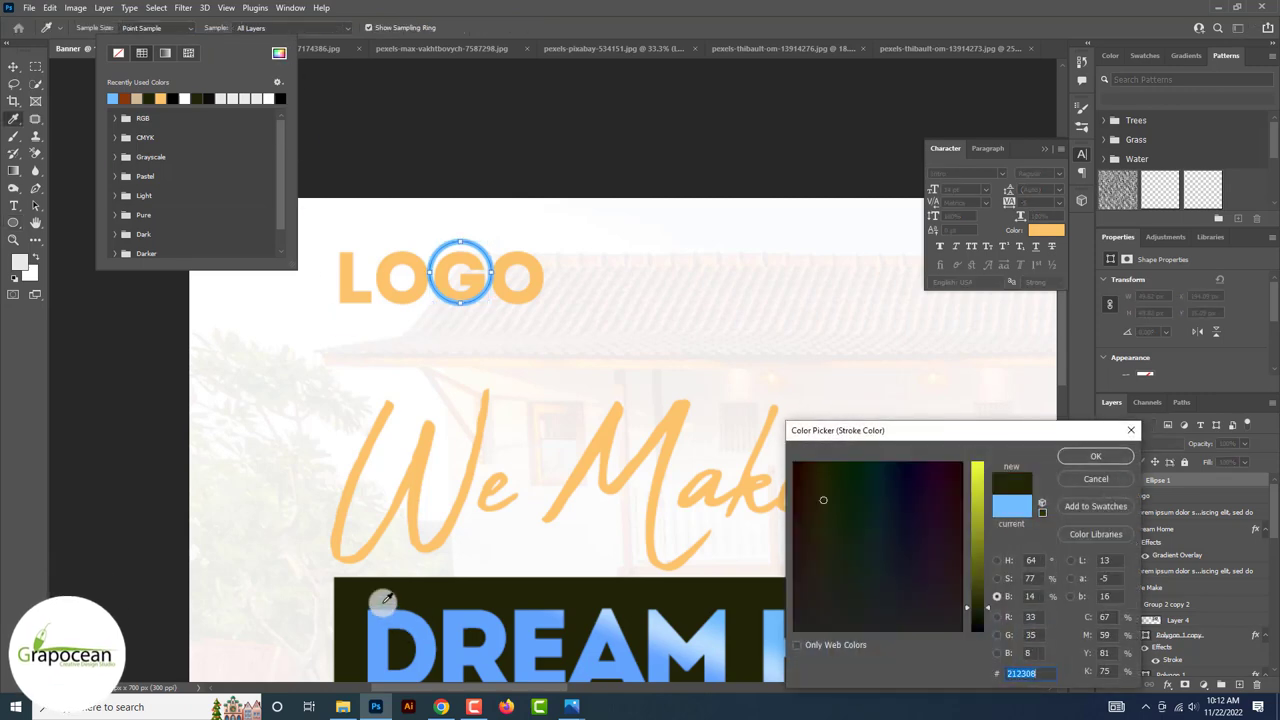
left_click(1093, 457)
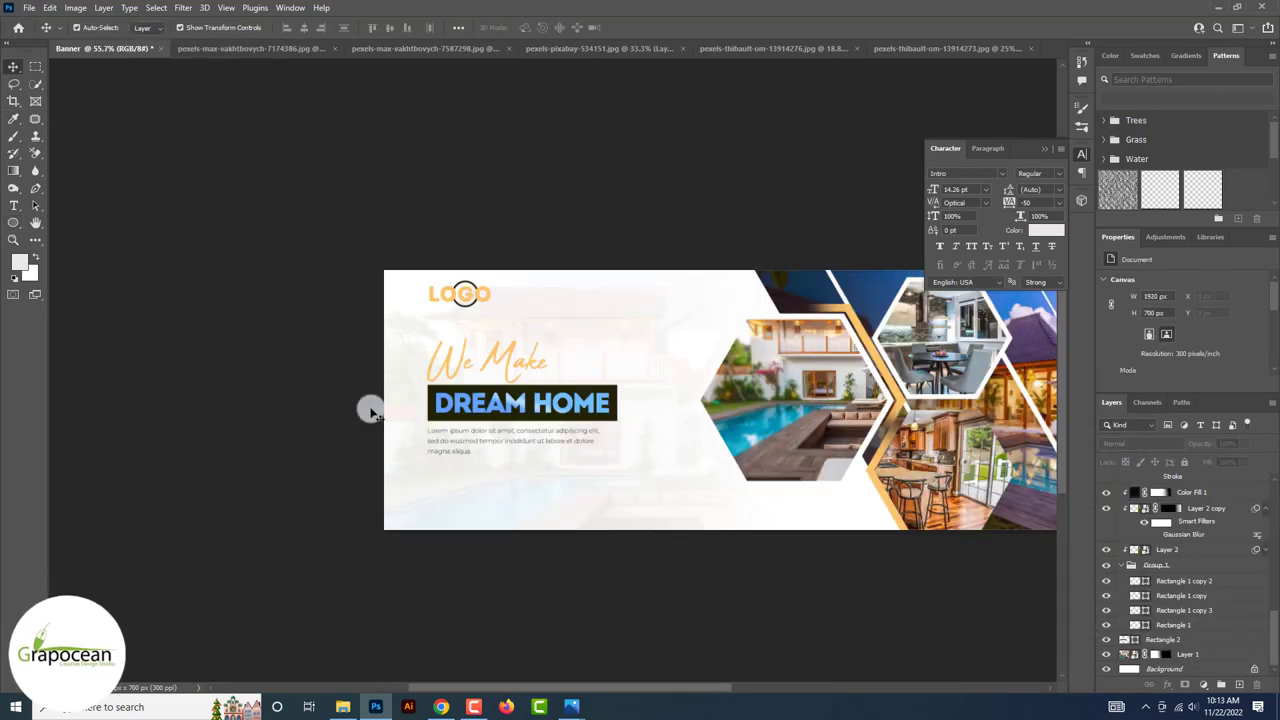
left_click(446, 516)
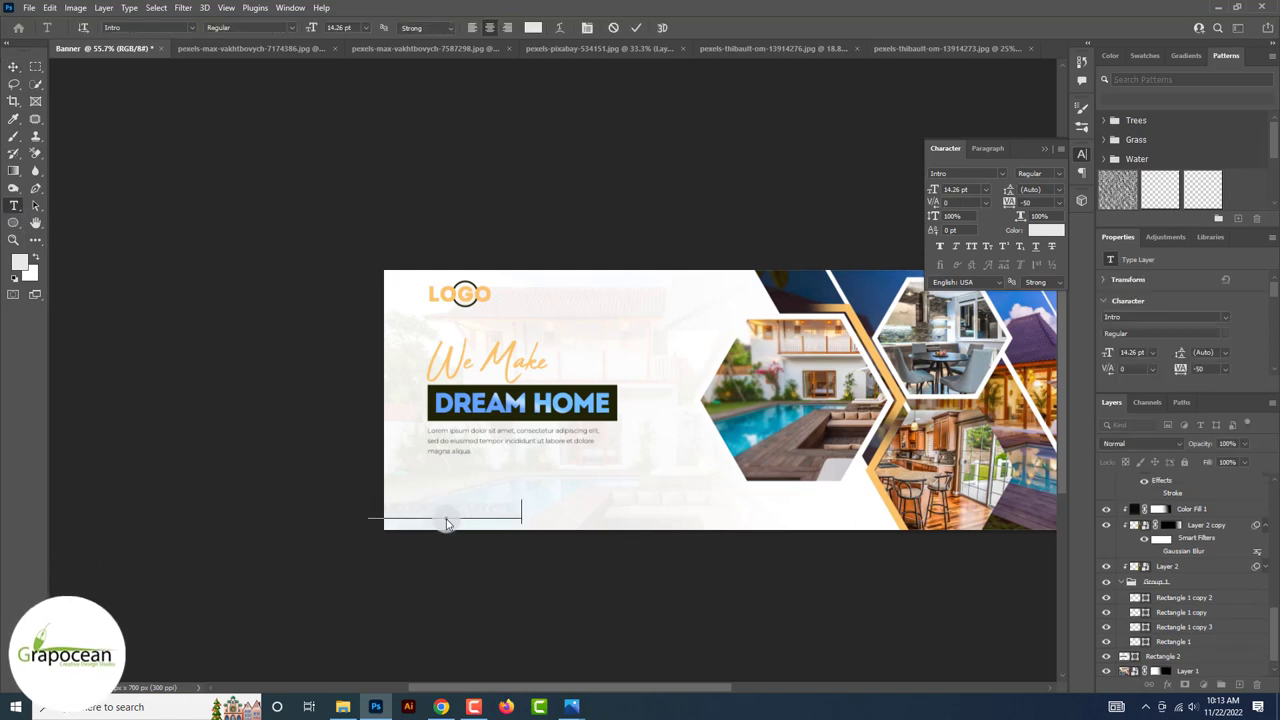
Finish typing the contact e-mail and set it in Montserrat at 6 pt.
type(".com")
key("ctrl+a")
left_click(190, 27)
left_click(303, 54)
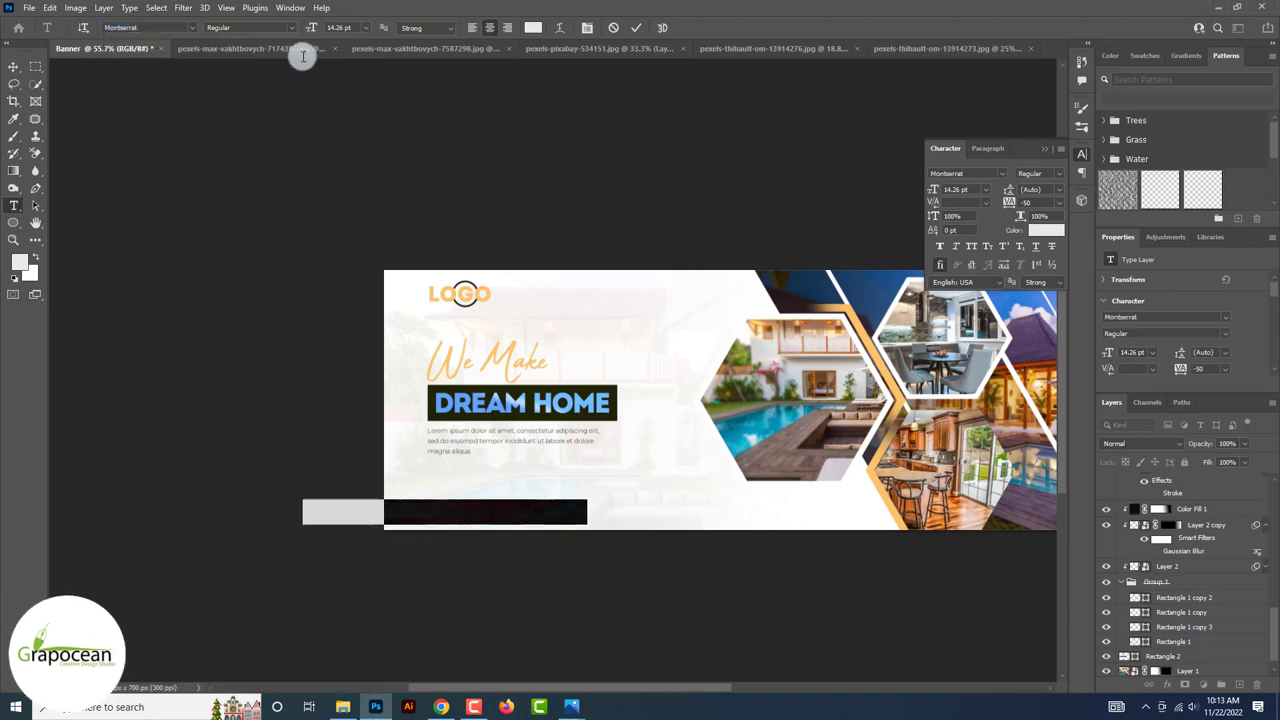
left_click(366, 27)
left_click(357, 77)
left_click(365, 27)
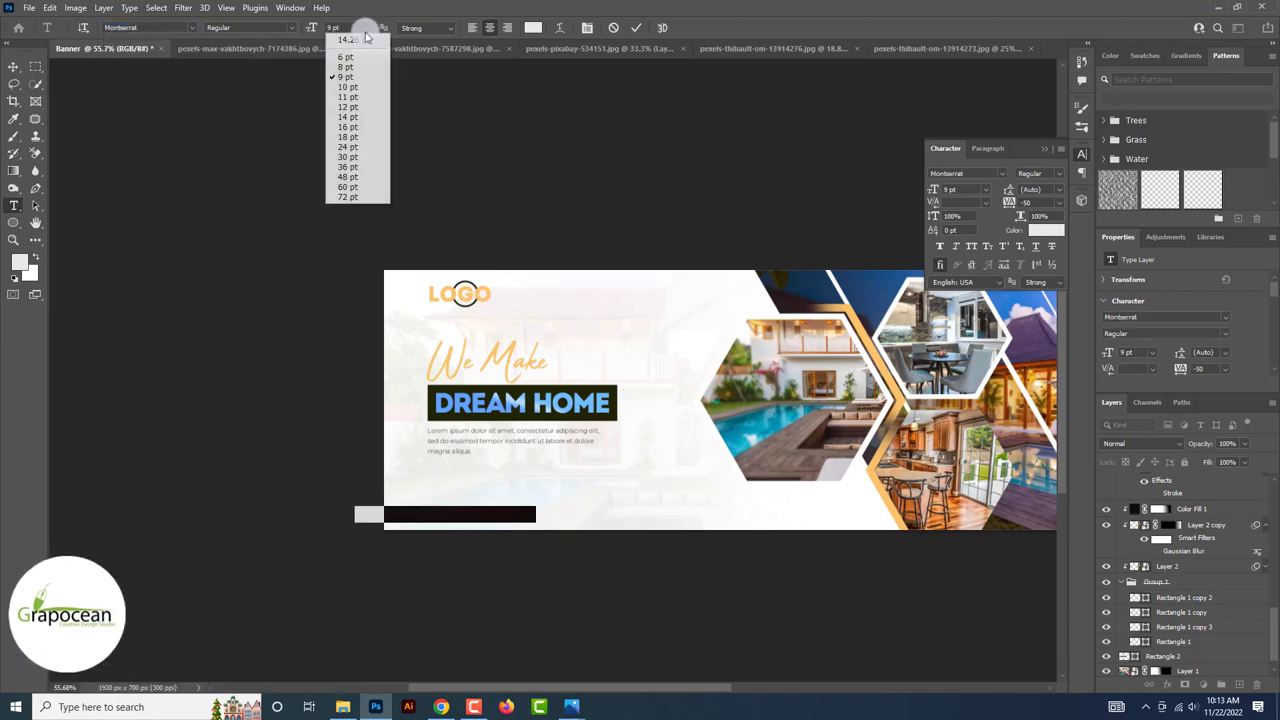
left_click(349, 50)
Colour the e-mail line near-black and widen its tracking to 50.
left_click(533, 27)
left_click(604, 391)
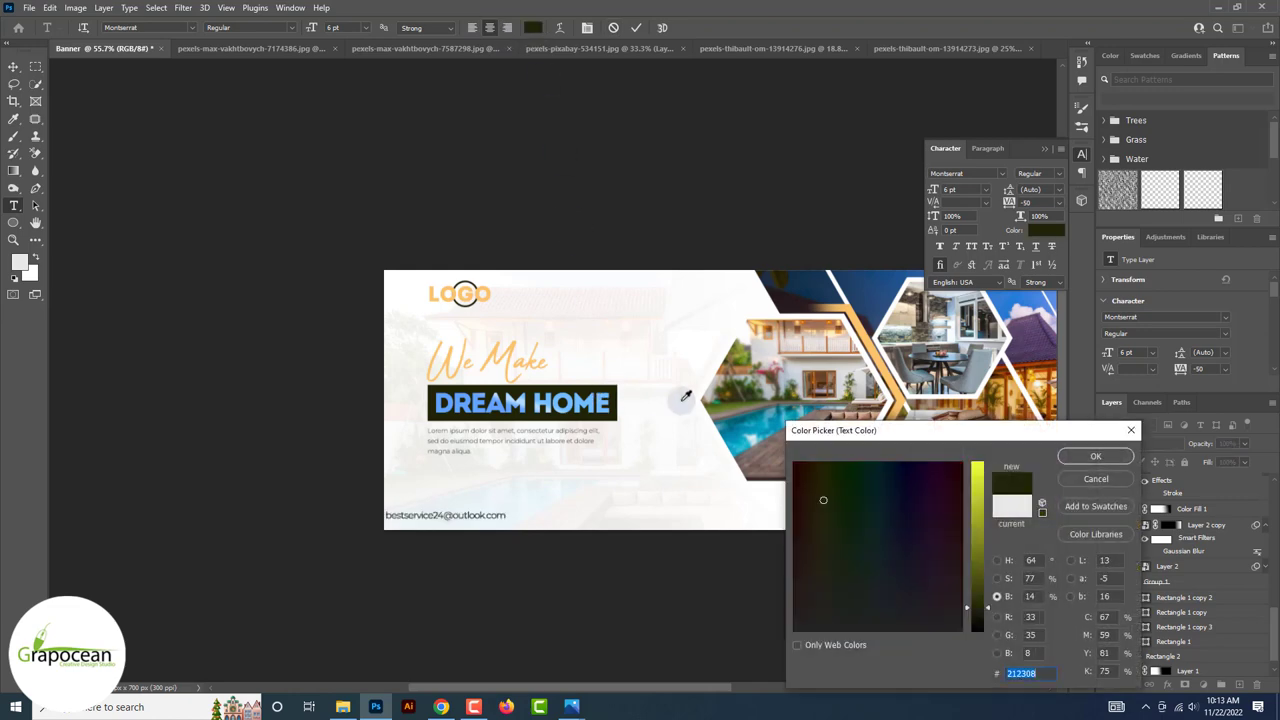
left_click(1095, 456)
left_click(1059, 202)
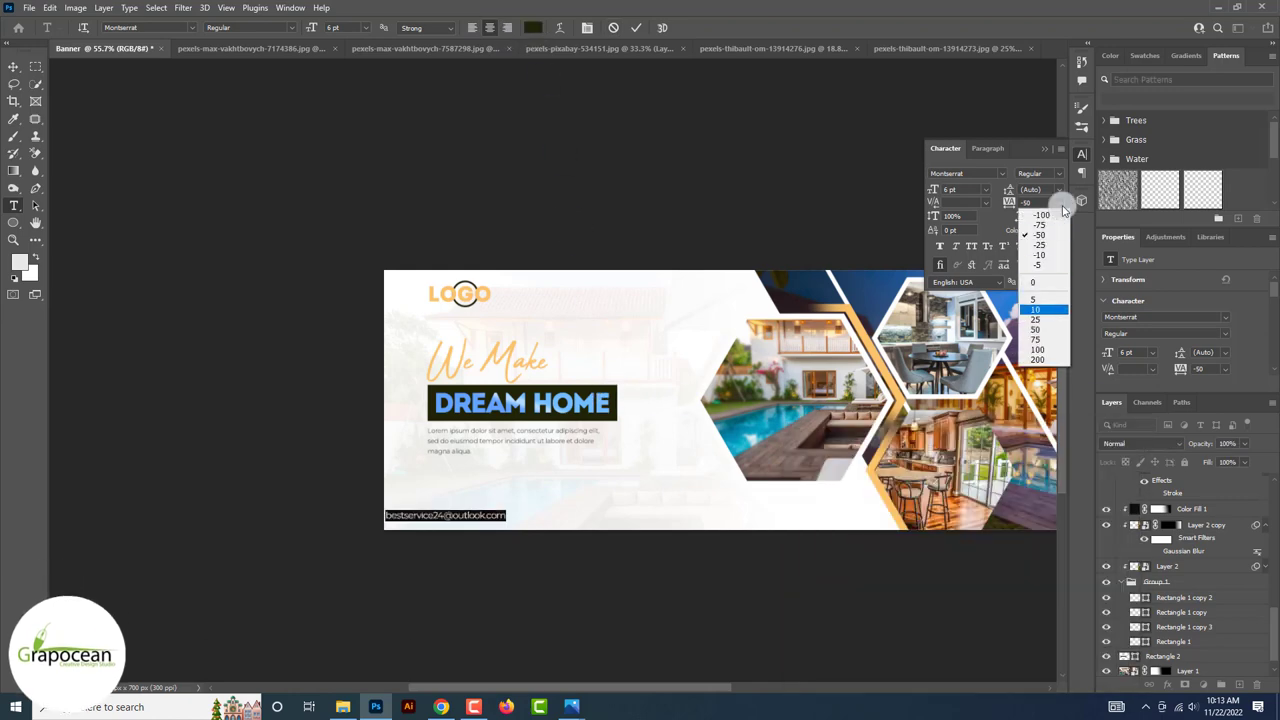
left_click(1056, 311)
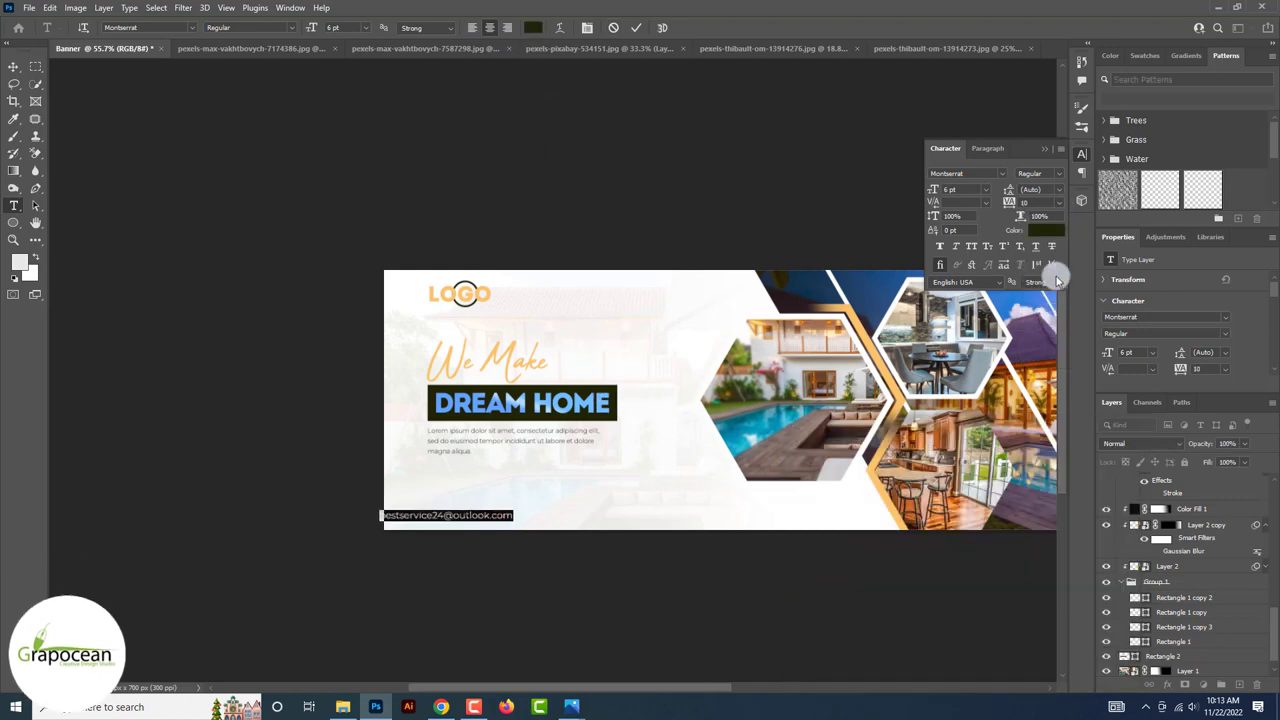
left_click(1059, 202)
left_click(1052, 334)
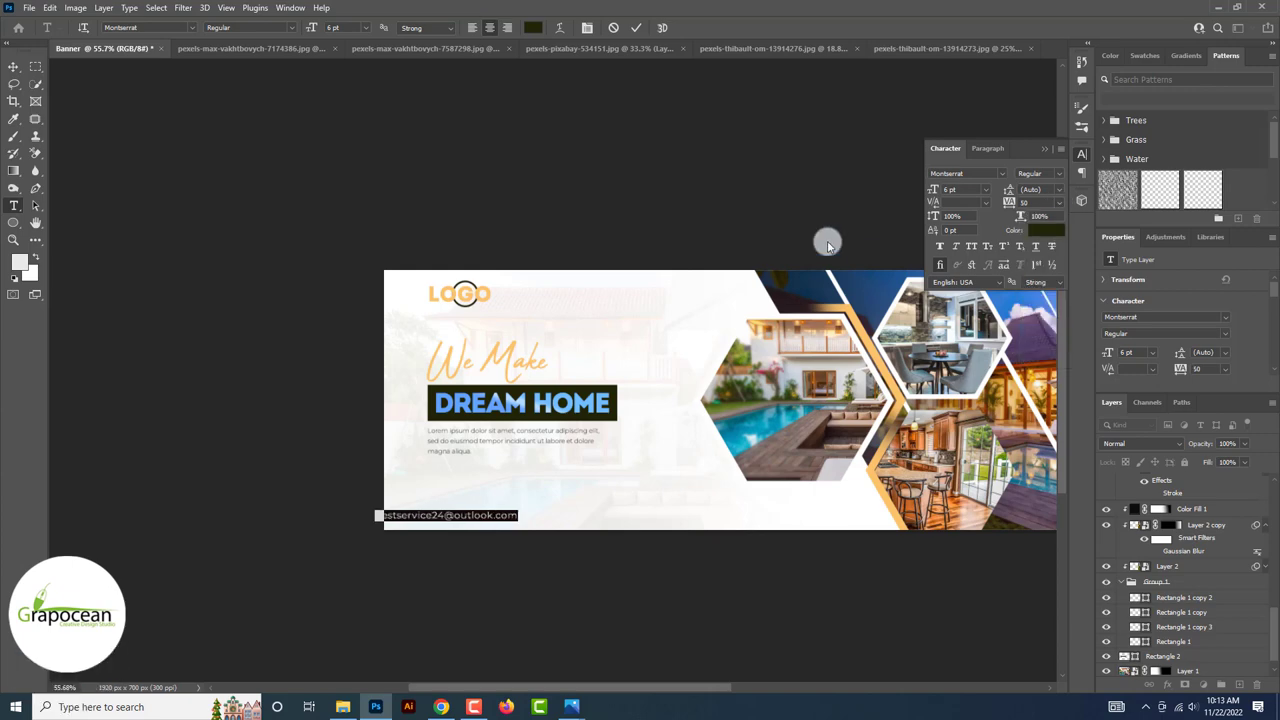
Make the e-mail line Montserrat Light and align it under the paragraph.
left_click(287, 29)
left_click(271, 122)
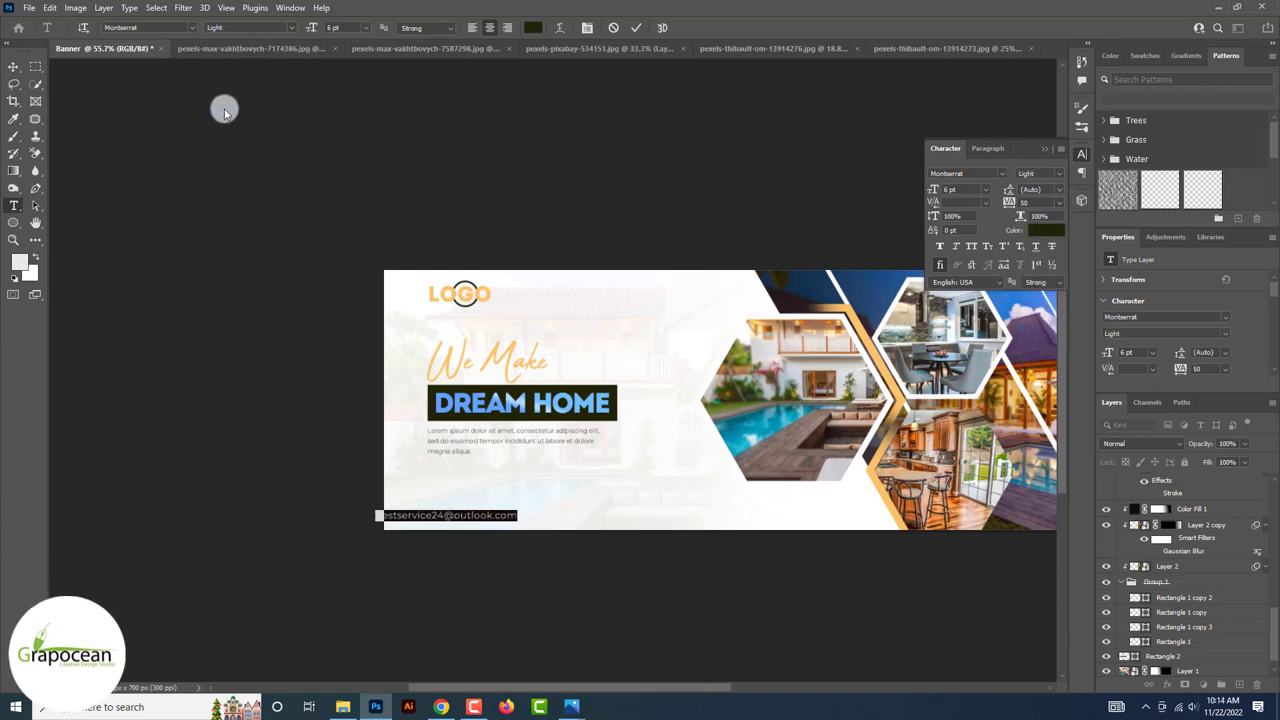
left_click(14, 66)
scroll(313, 378, "up", 3)
left_click_drag(476, 541, 606, 552)
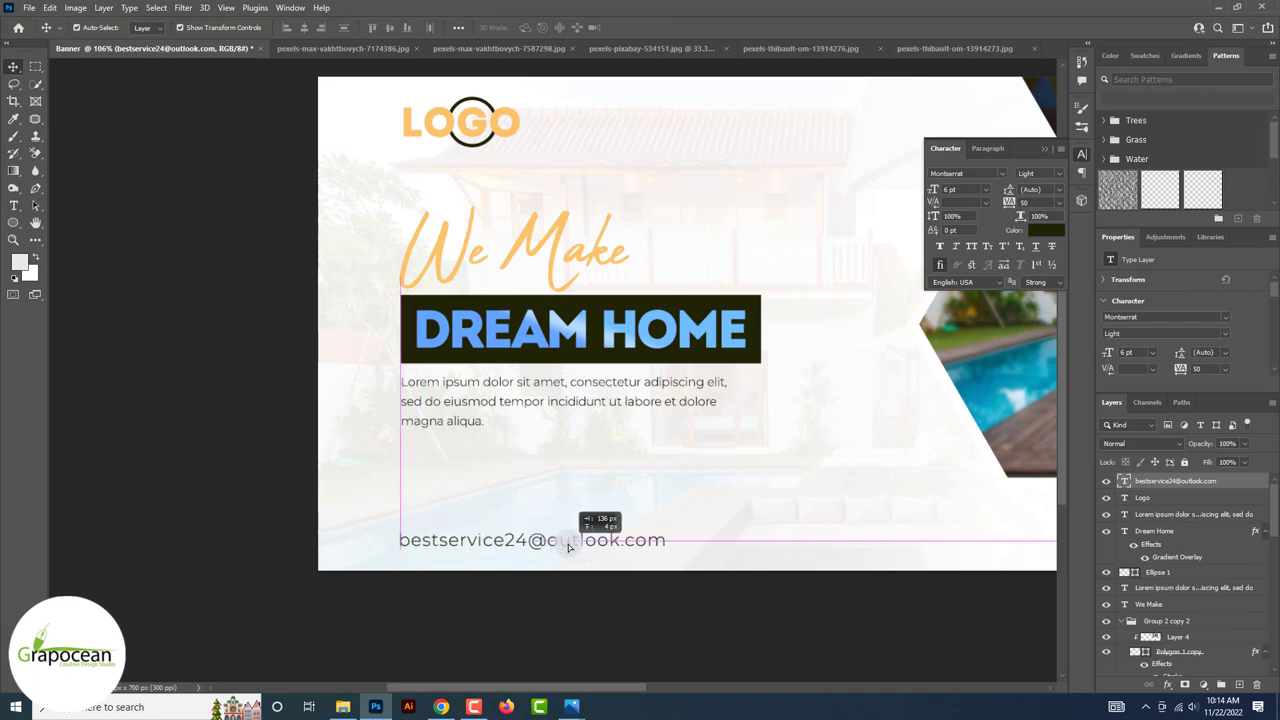
scroll(568, 547, "down", 2)
scroll(580, 614, "up", 2)
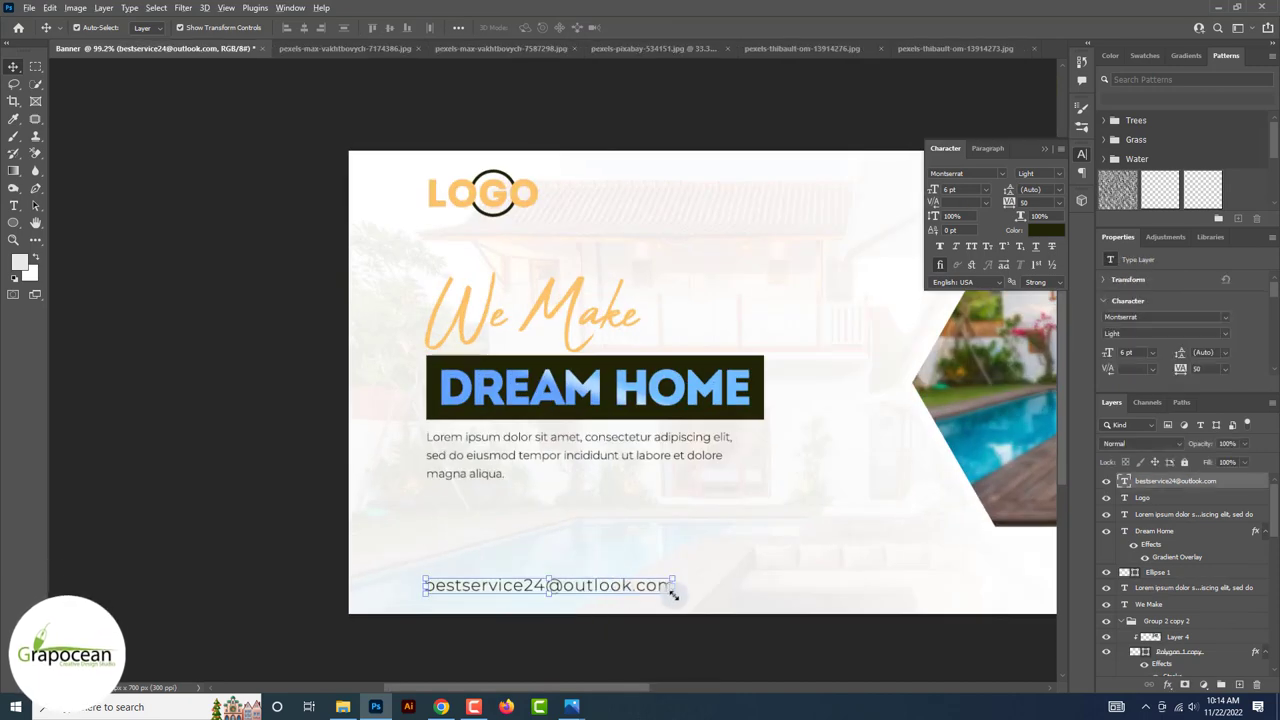
left_click_drag(674, 594, 567, 571)
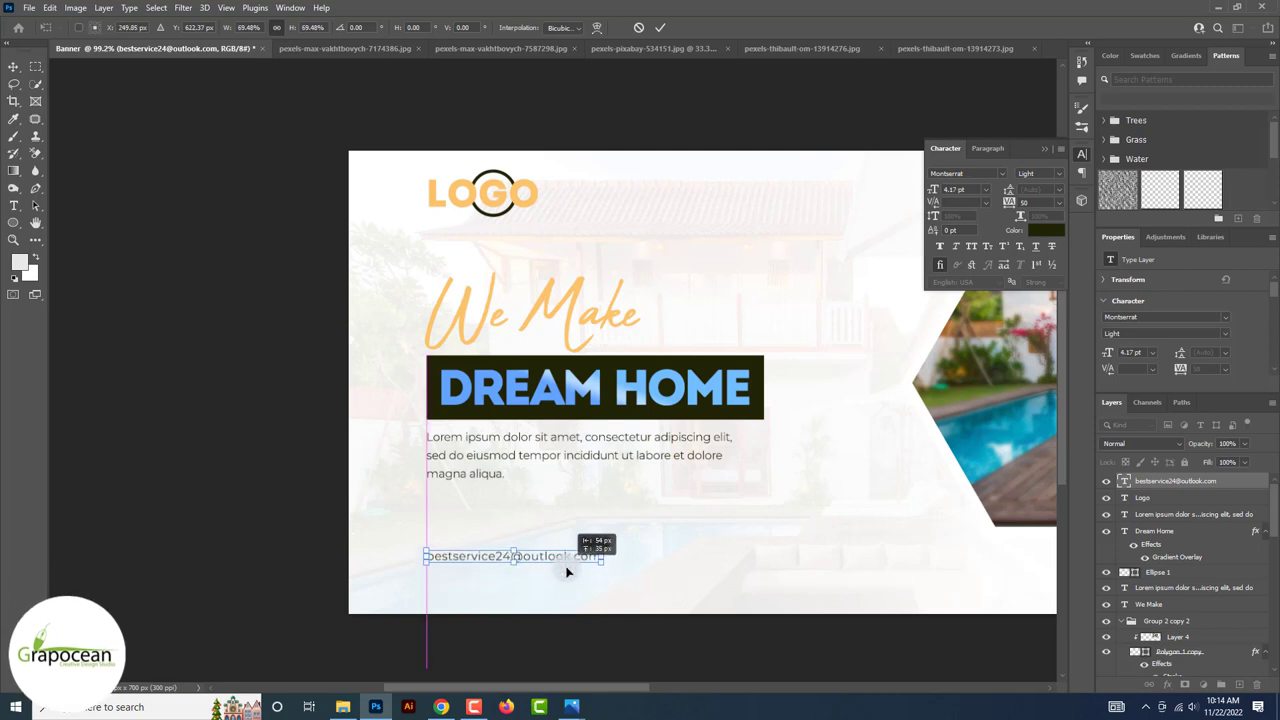
left_click_drag(566, 585, 566, 583)
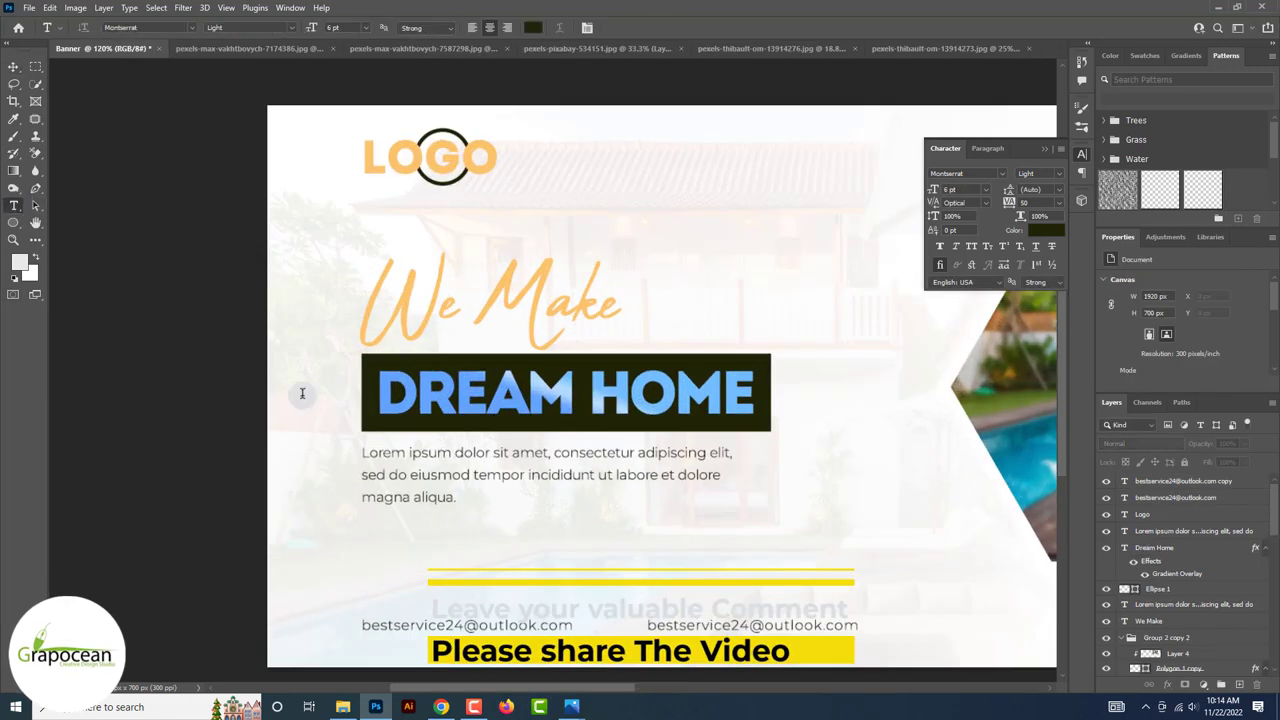
left_click_drag(648, 625, 1000, 661)
type("www.grapocean")
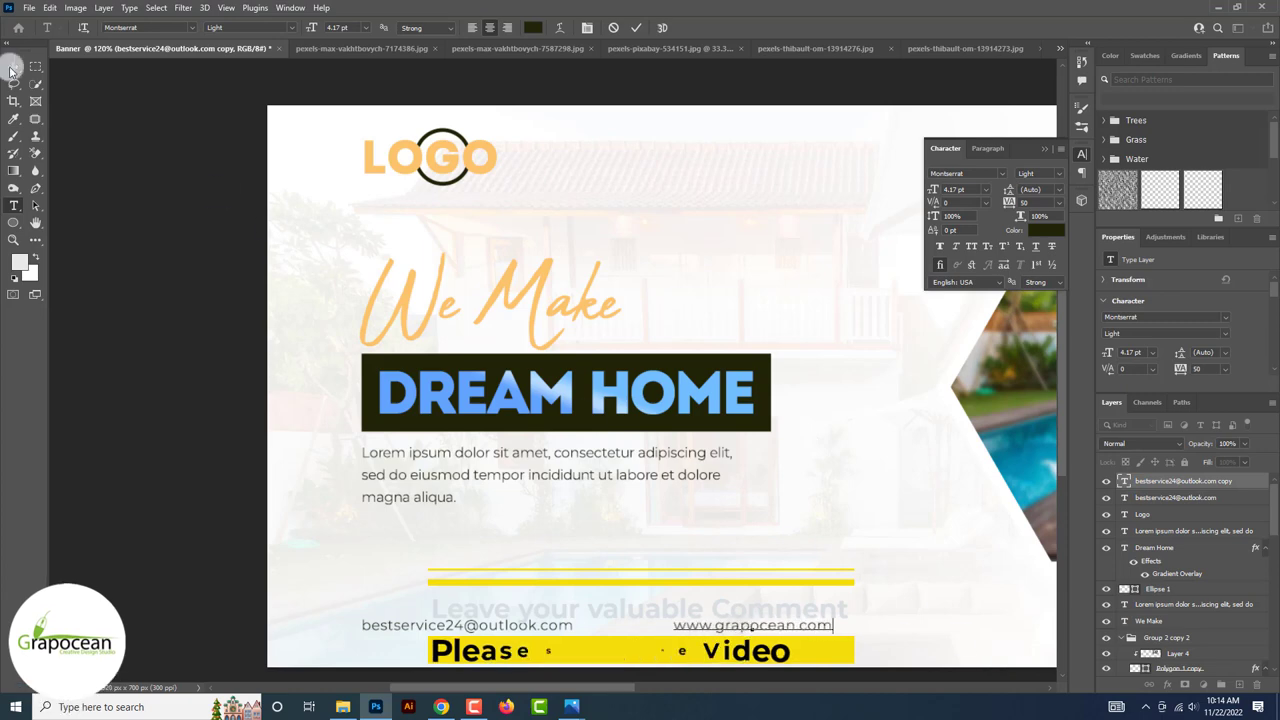
left_click(13, 66)
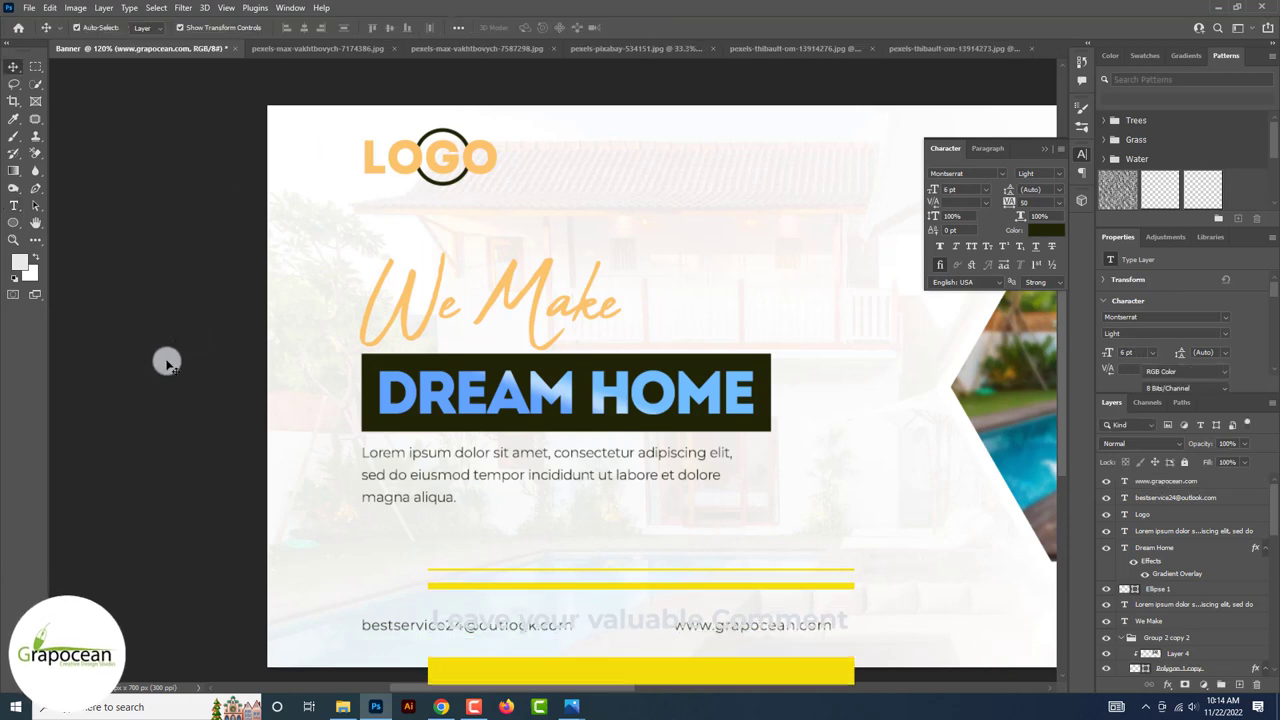
key("ctrl+minus")
key("ctrl+minus")
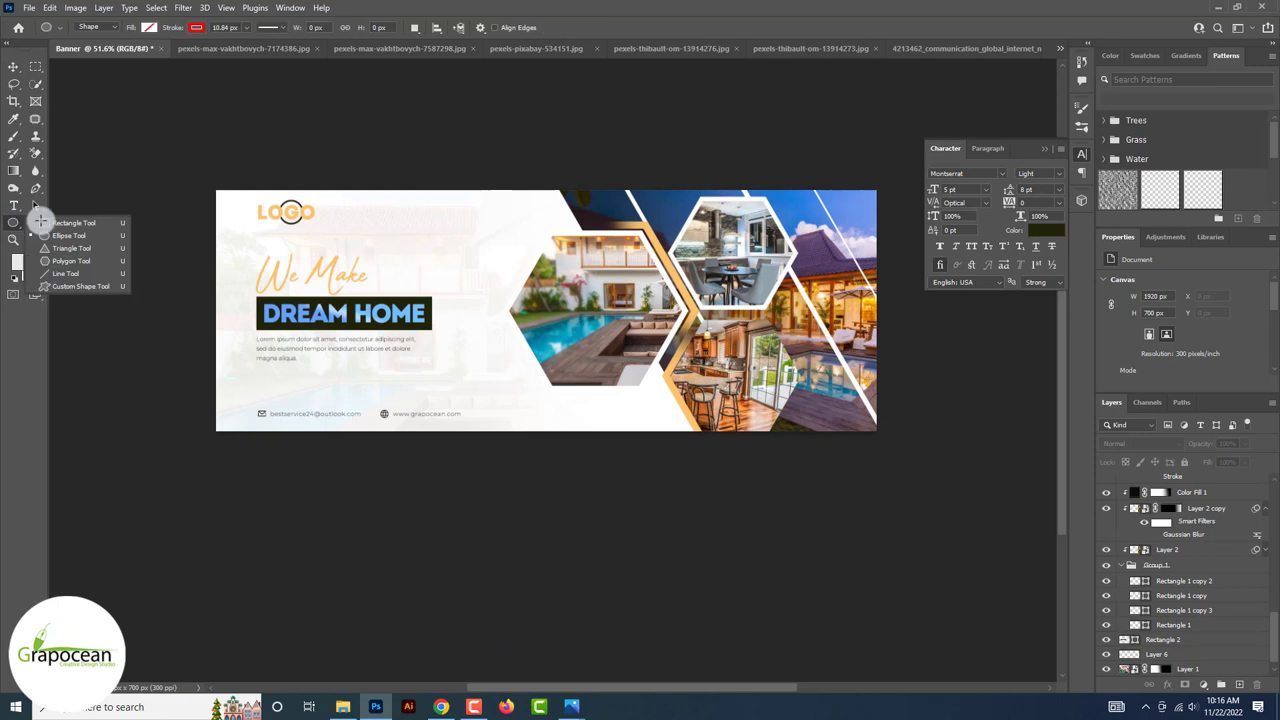
Draw a tall rectangle on the banner and fill it with tan.
left_click(69, 222)
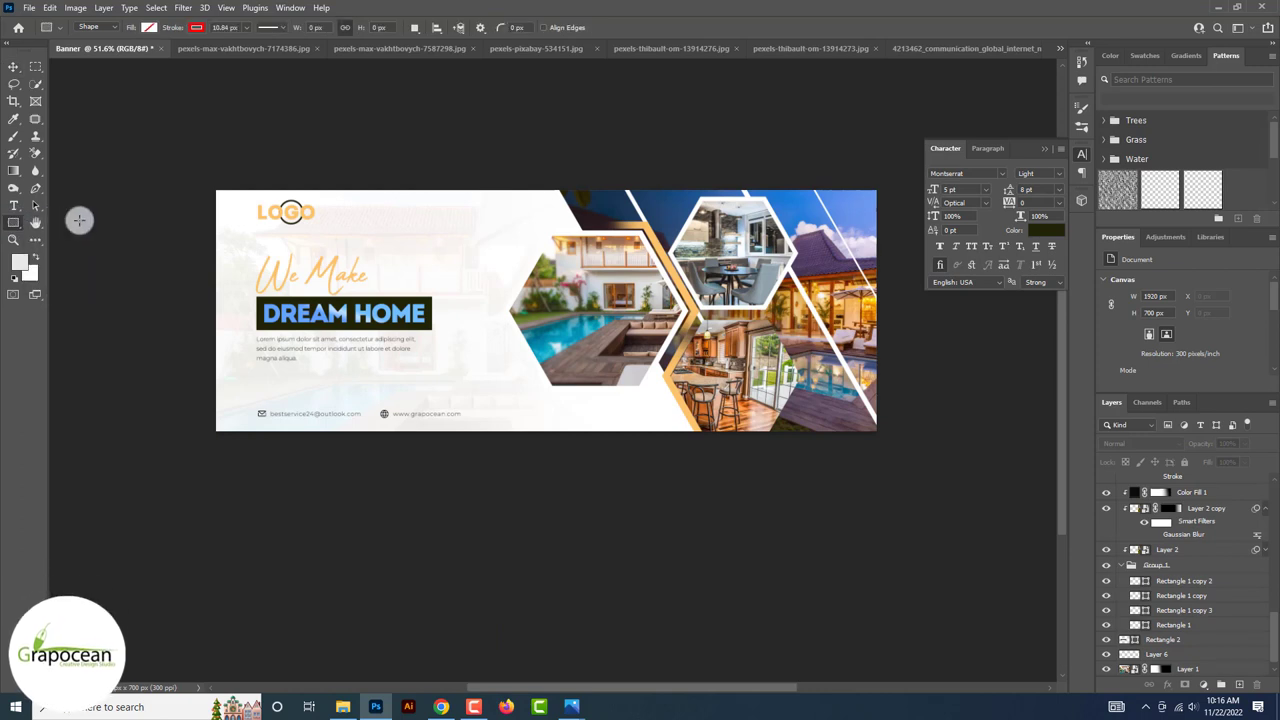
mouse_move(547, 199)
left_mouse_down()
mouse_move(574, 477)
mouse_move(567, 574)
left_mouse_up()
left_click(195, 30)
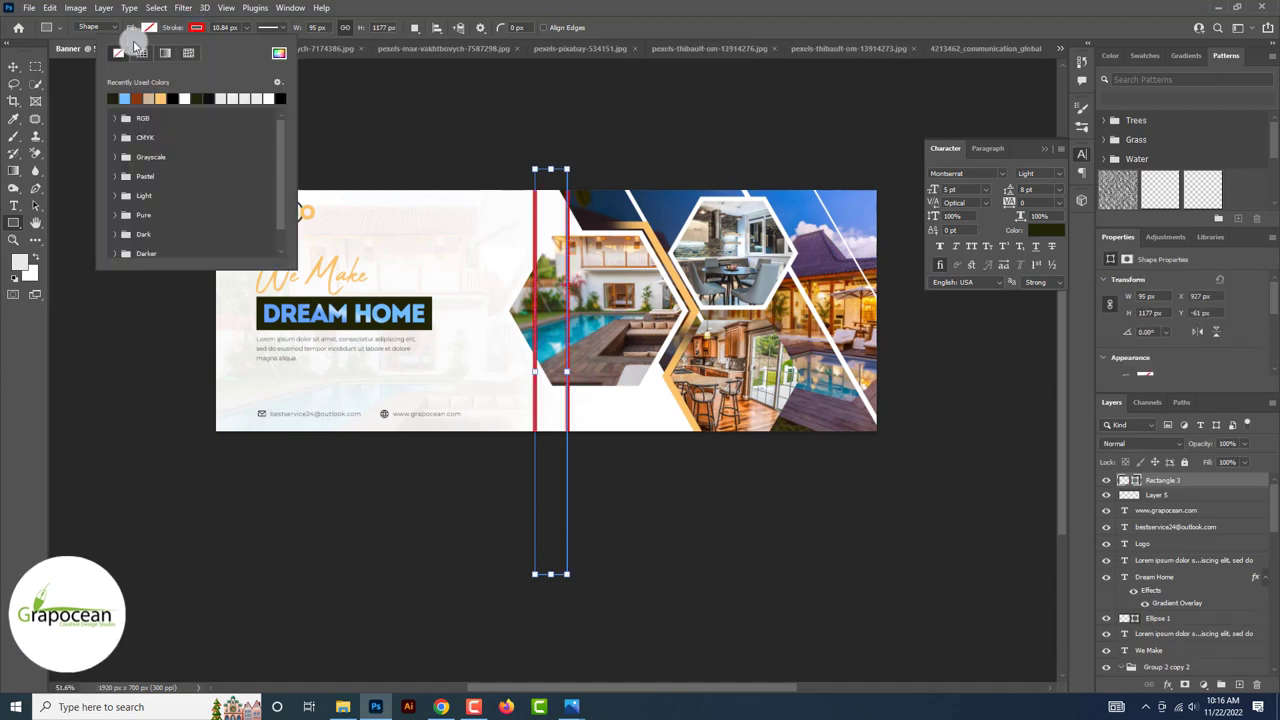
left_click(126, 88)
left_click(14, 68)
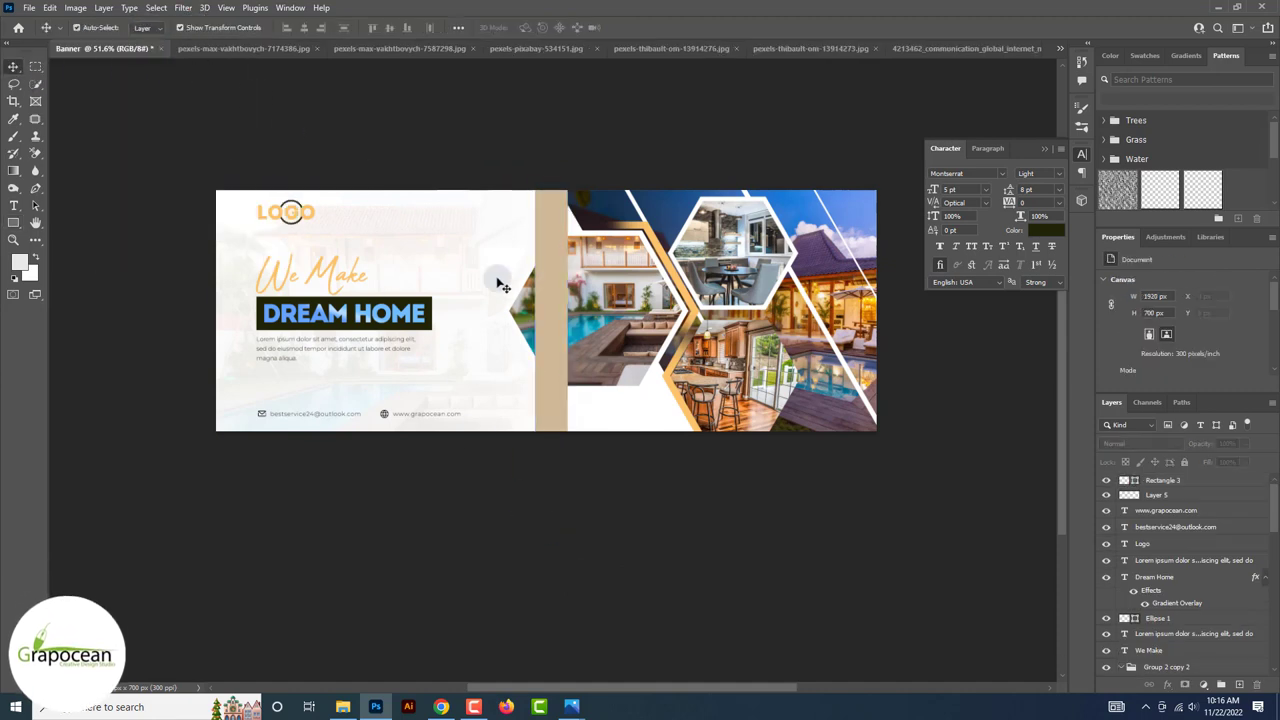
Rotate the tan rectangle to -30° and place it behind the hexagon photos.
key("ctrl+t")
left_click_drag(574, 583, 654, 540)
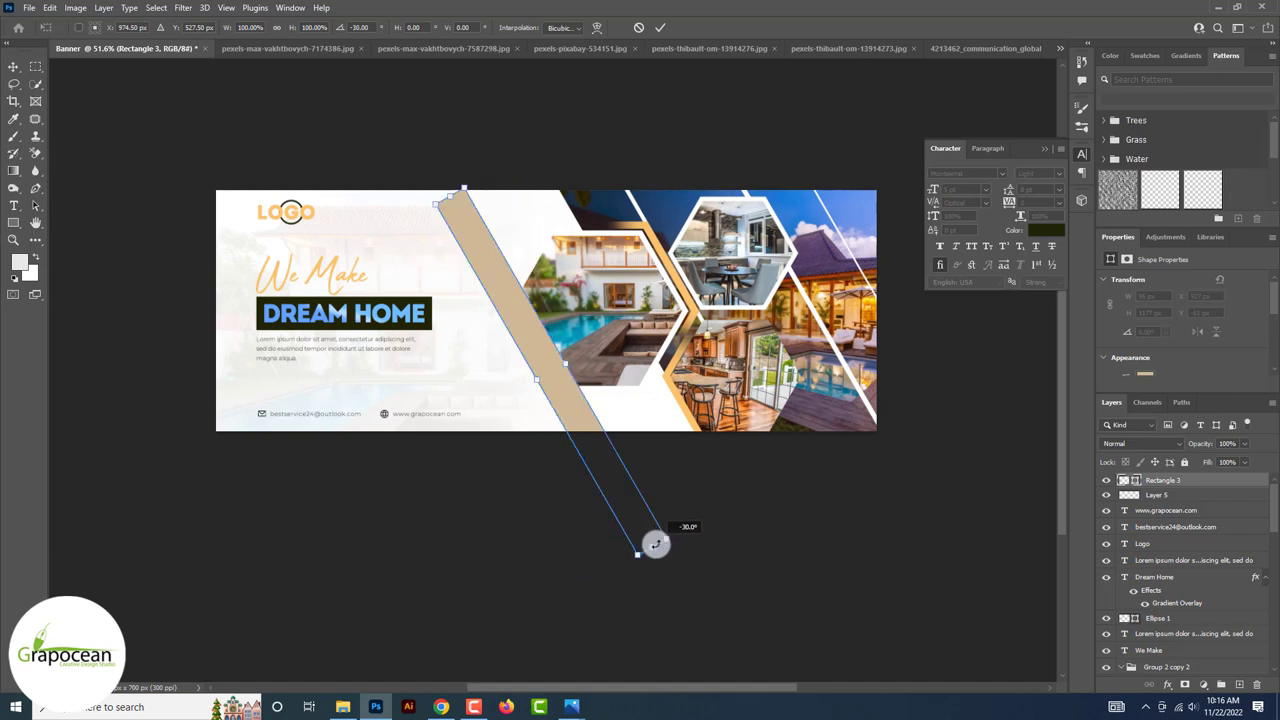
left_click_drag(618, 494, 660, 425)
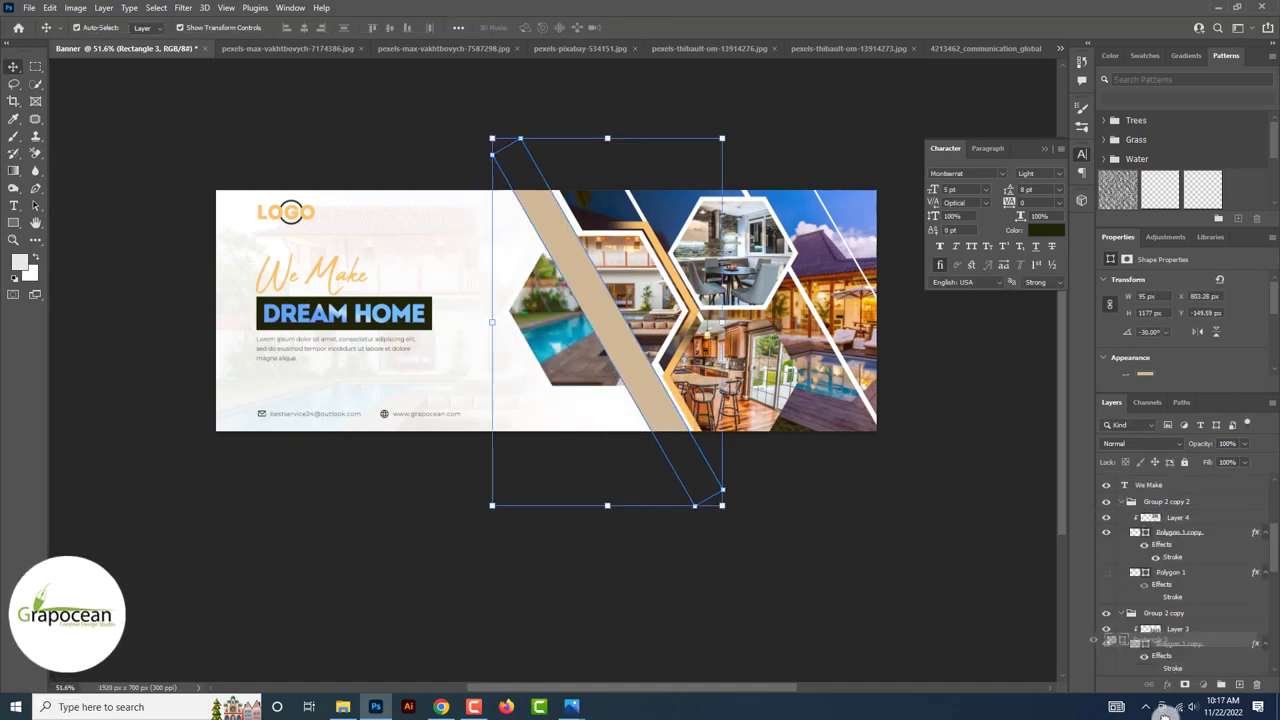
left_click_drag(1176, 583, 1158, 645)
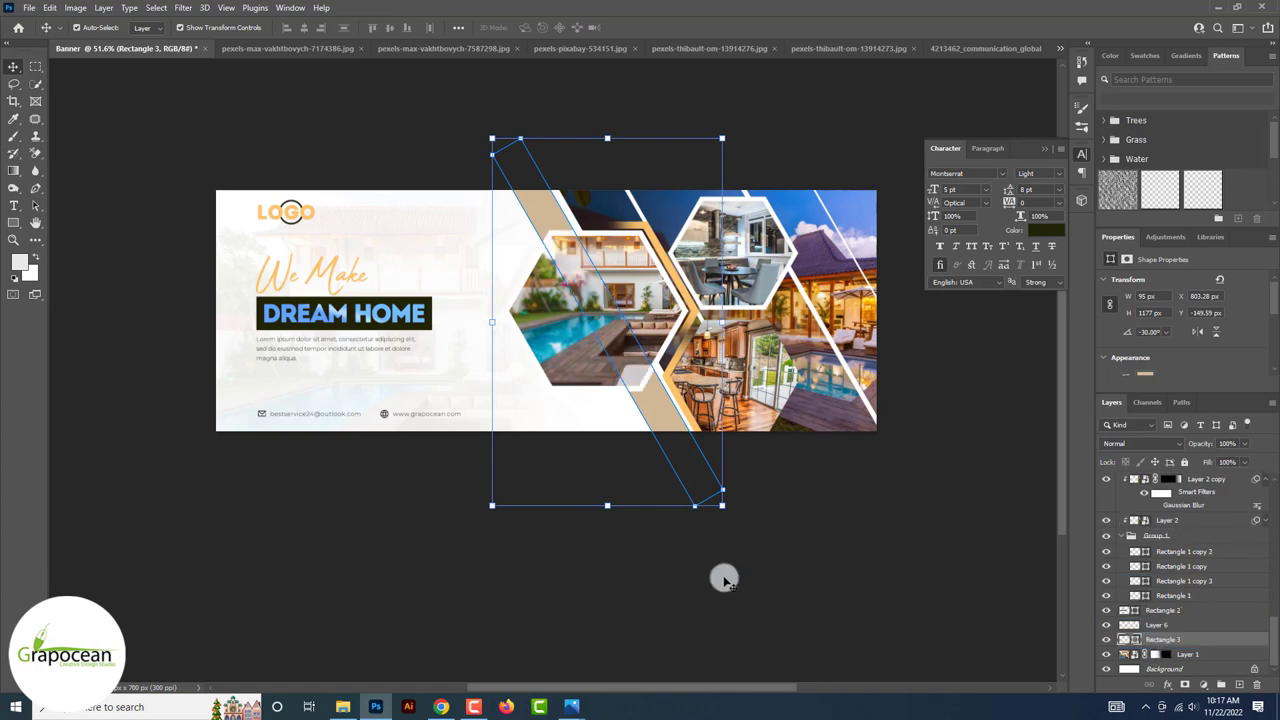
Add a layer mask and fade the tan band out toward the bottom with a gradient.
left_click(1185, 685)
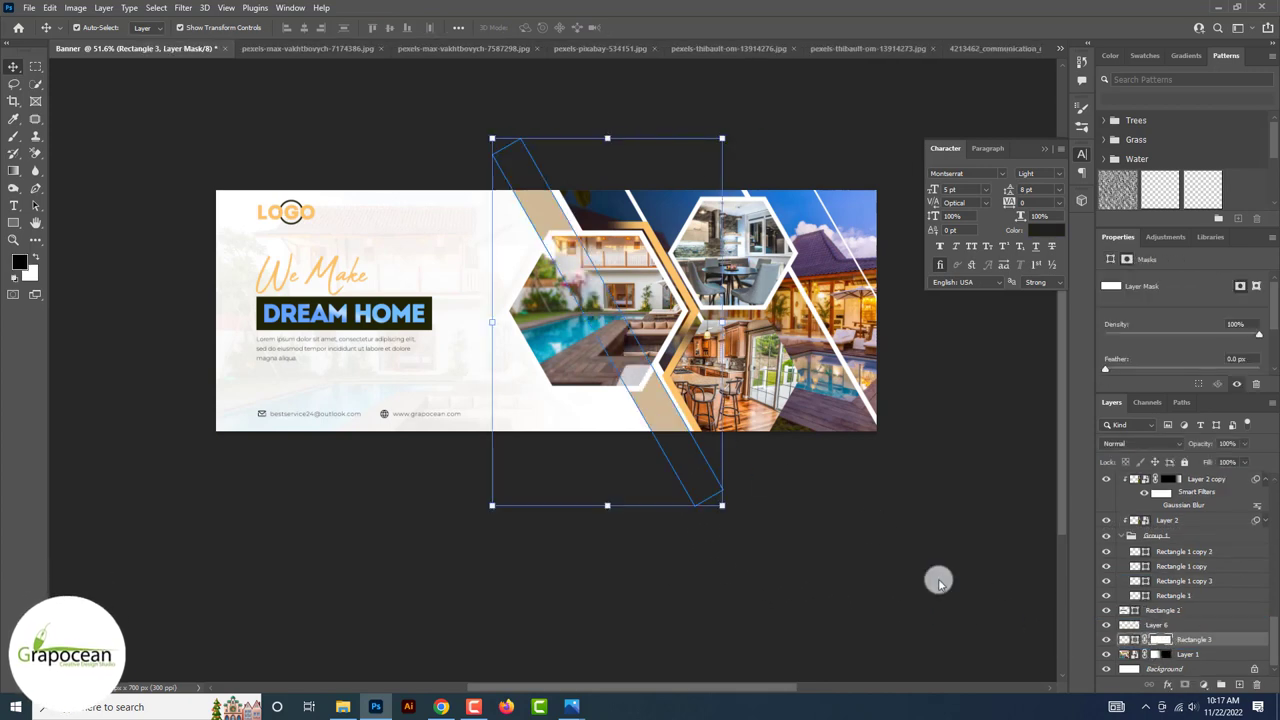
left_click_drag(490, 110, 690, 489)
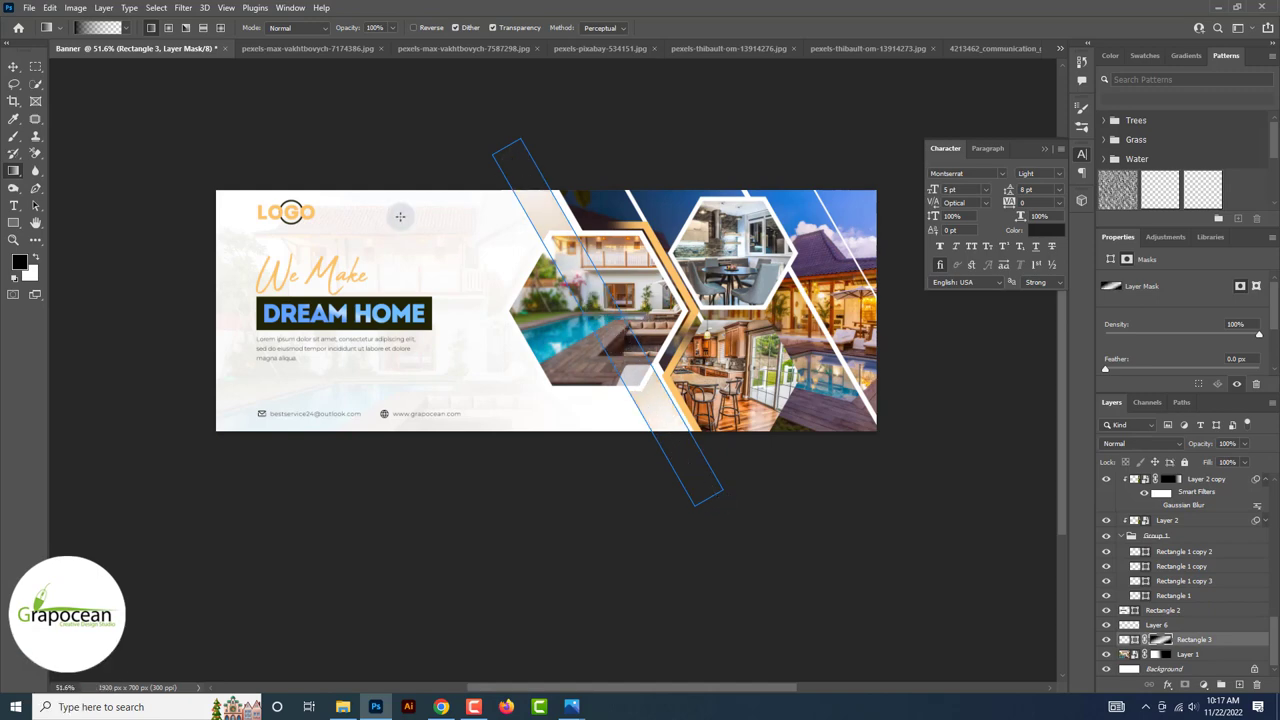
key("e")
left_click(12, 67)
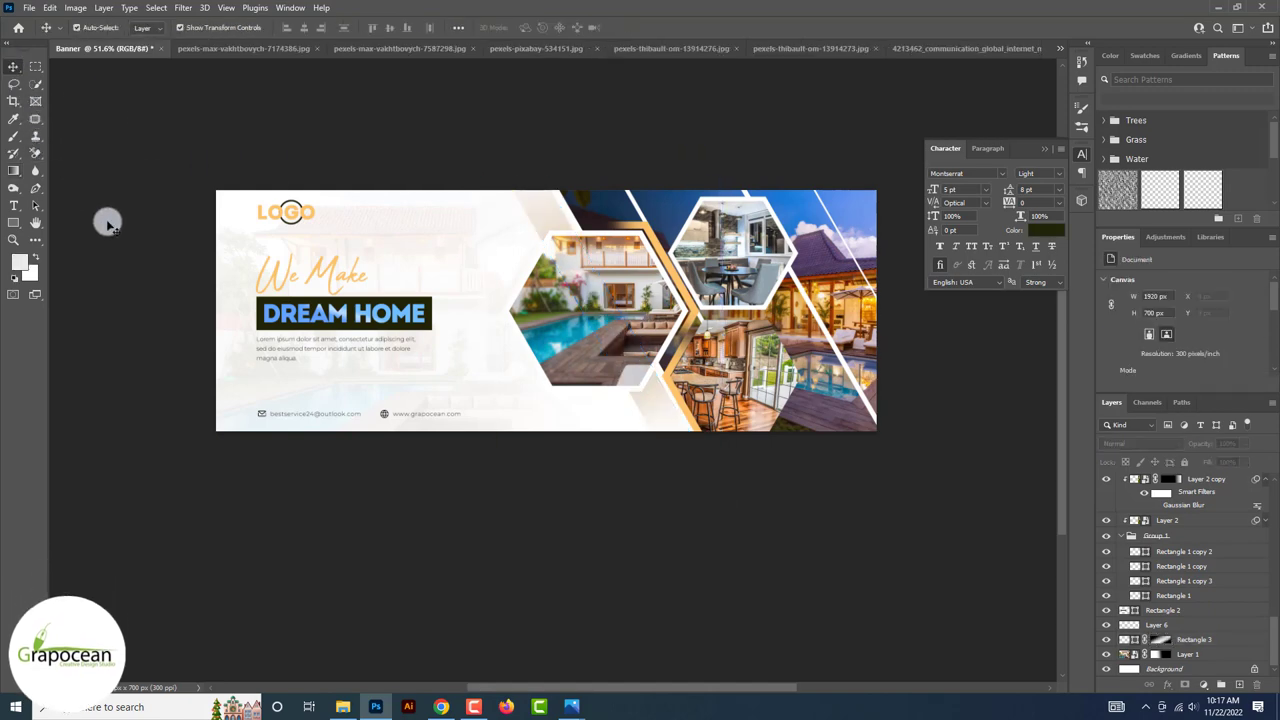
Shift the tan band further left beside the hexagon collage.
left_click(106, 220)
key("ctrl+minus")
scroll(620, 393, "up", 2)
mouse_move(620, 393)
left_mouse_down()
mouse_move(560, 395)
mouse_move(571, 391)
left_mouse_up()
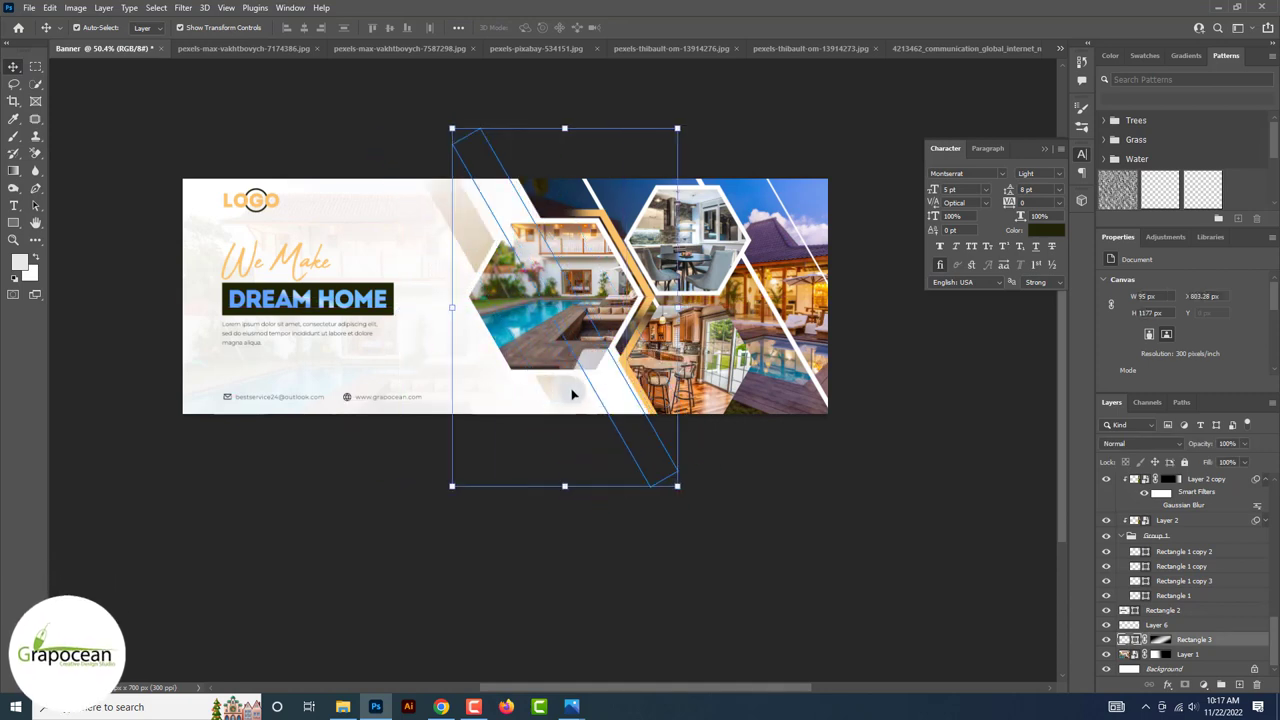
key("ctrl+t")
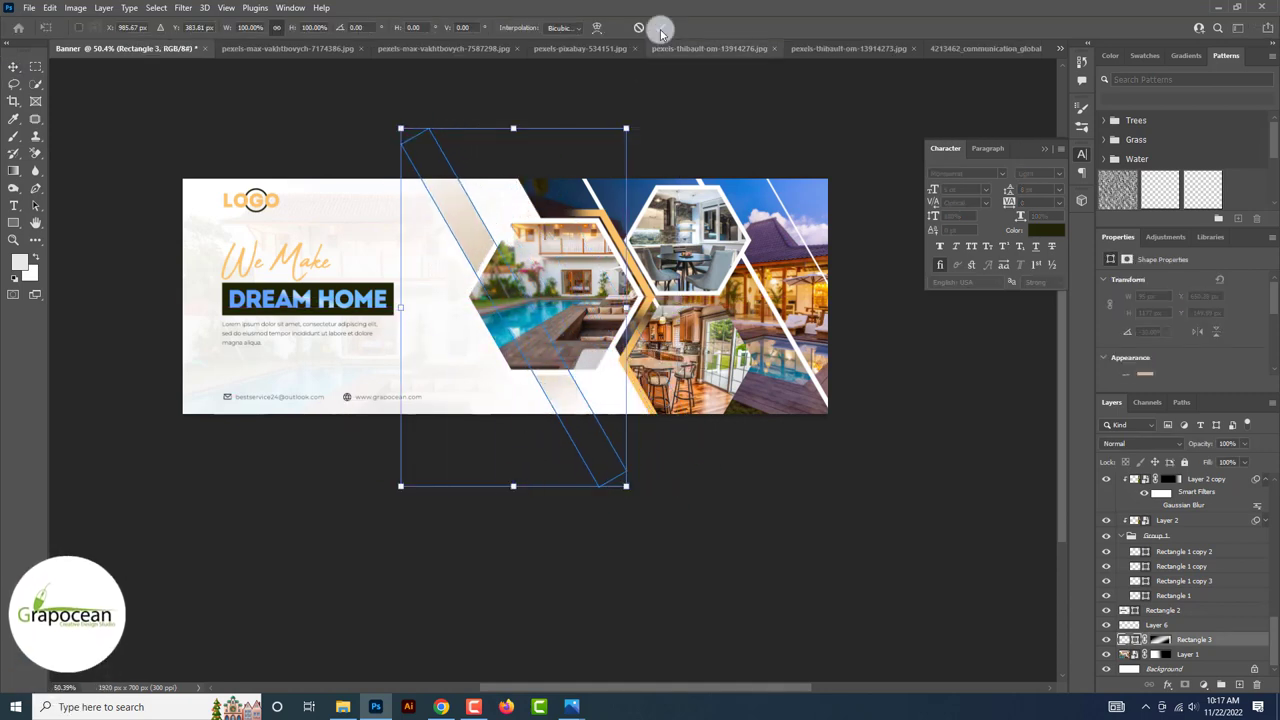
left_click(660, 27)
left_click(674, 491)
key("ctrl+minus")
key("ctrl+0")
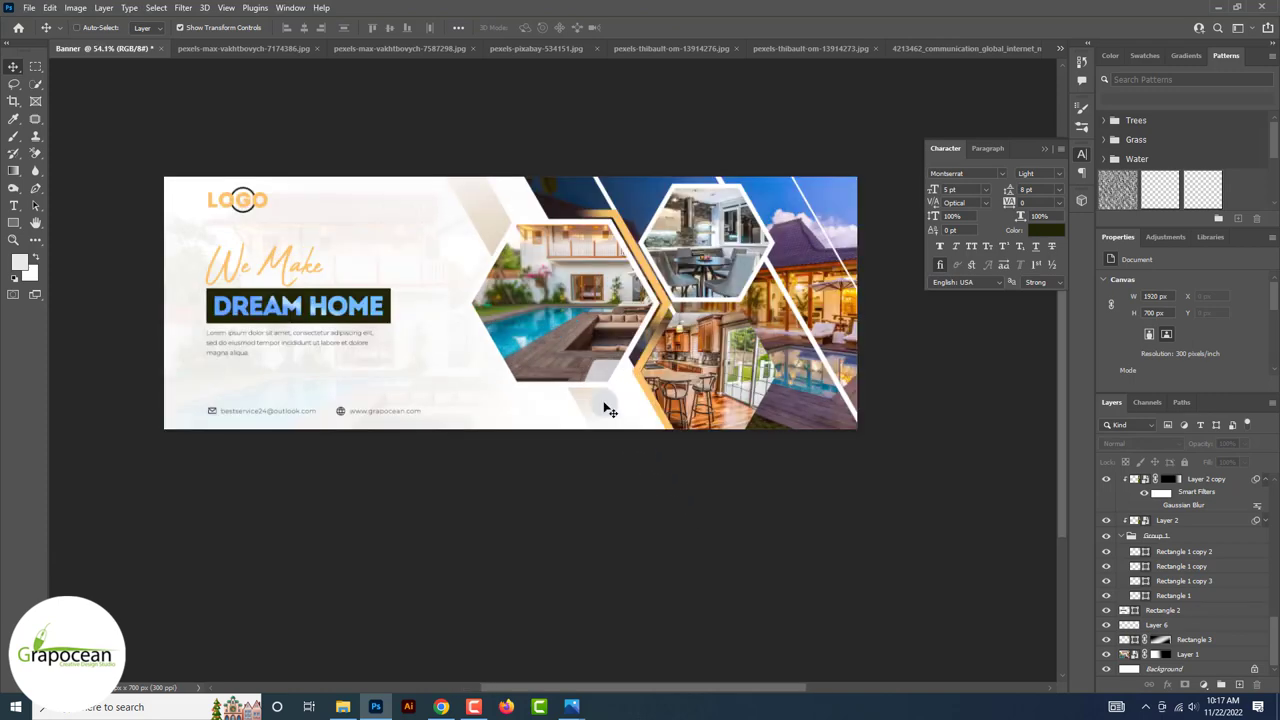
Select the band shape to change its fill colour.
left_click(605, 410)
key("u")
left_click(153, 27)
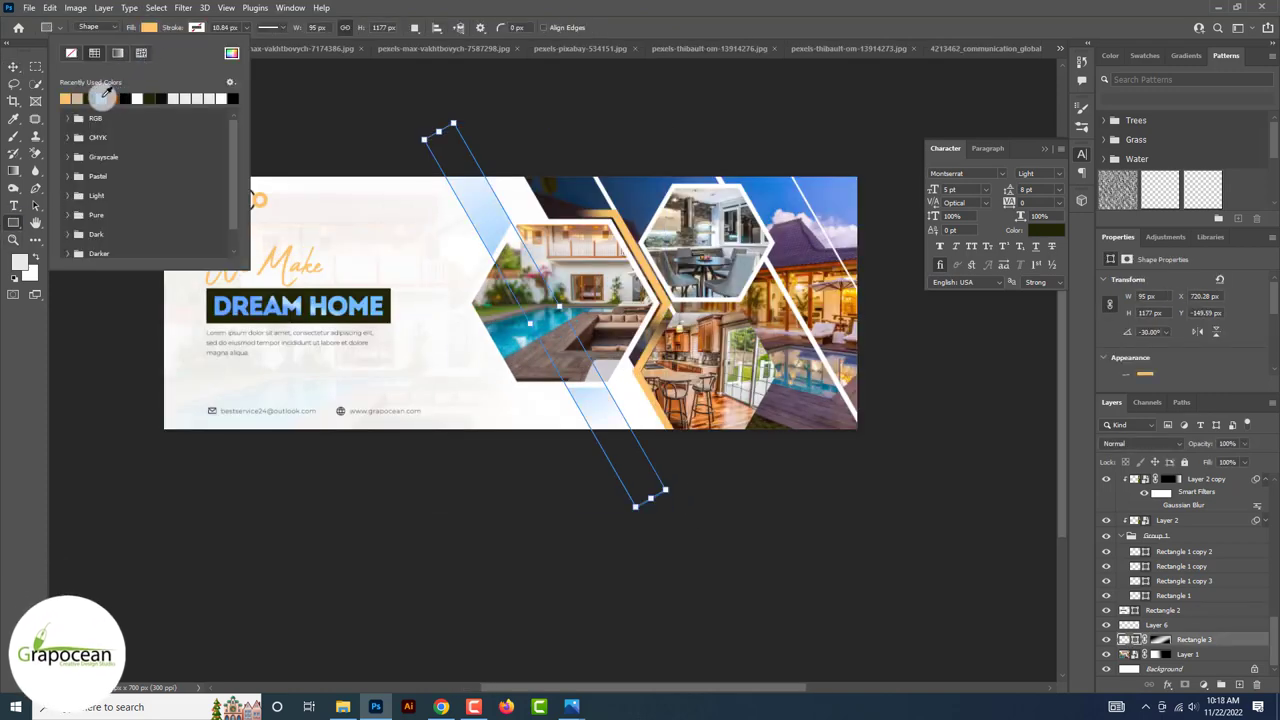
Move the light-blue stripe across the banner and bring it to the top of the layer stack.
key("v")
left_click_drag(610, 430, 524, 435)
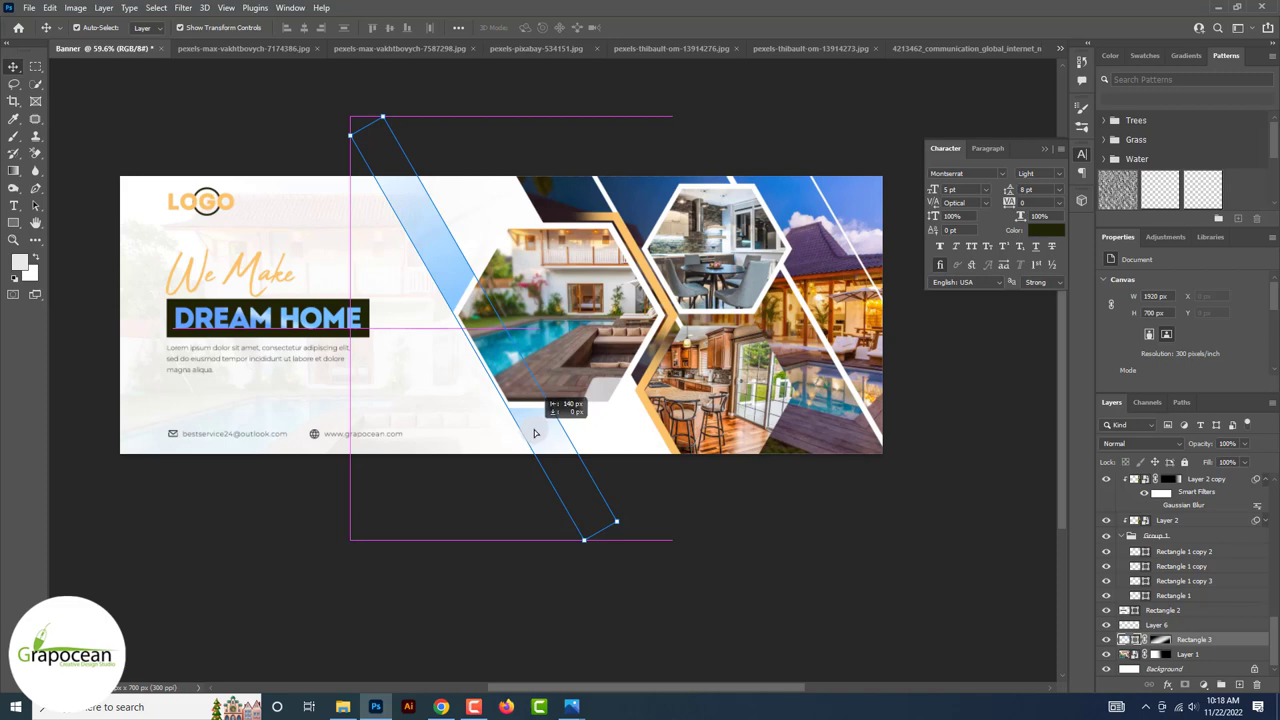
key("ctrl+minus")
key("ctrl+shift+bracketright")
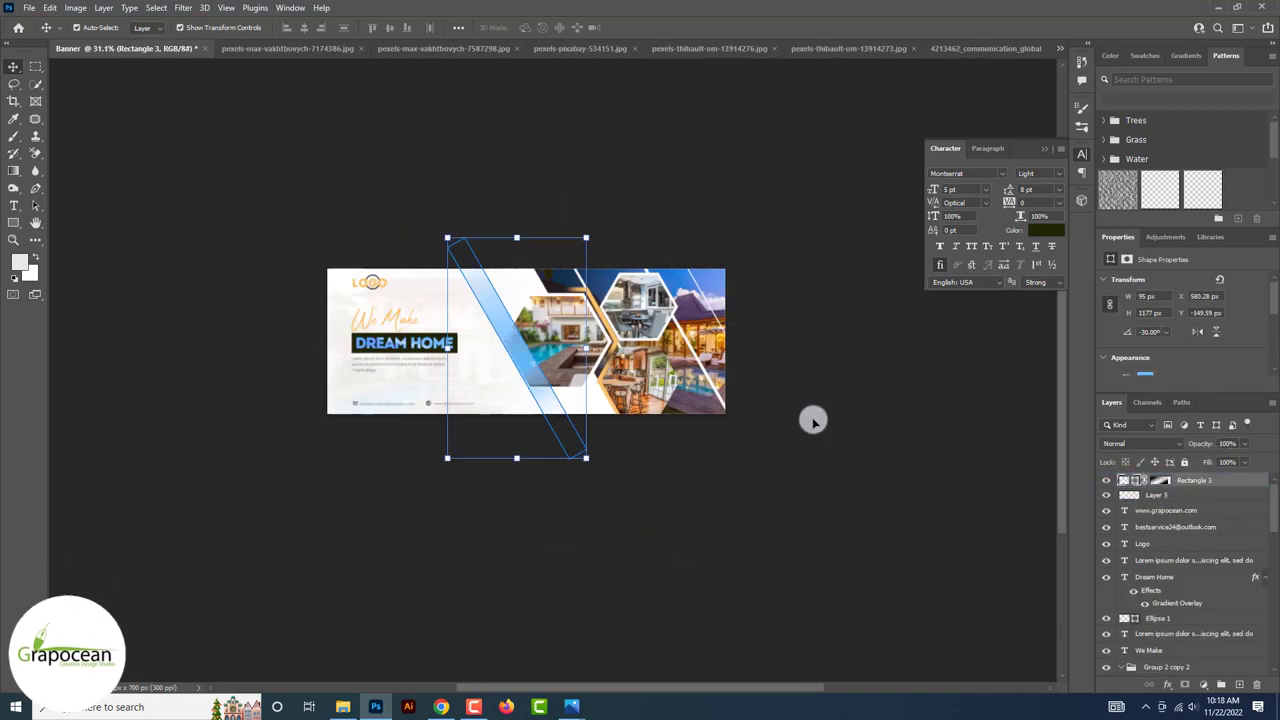
mouse_move(538, 384)
left_mouse_down()
mouse_move(640, 363)
mouse_move(614, 365)
mouse_move(508, 277)
mouse_move(451, 250)
mouse_move(506, 282)
left_mouse_up()
scroll(639, 367, "up", 3)
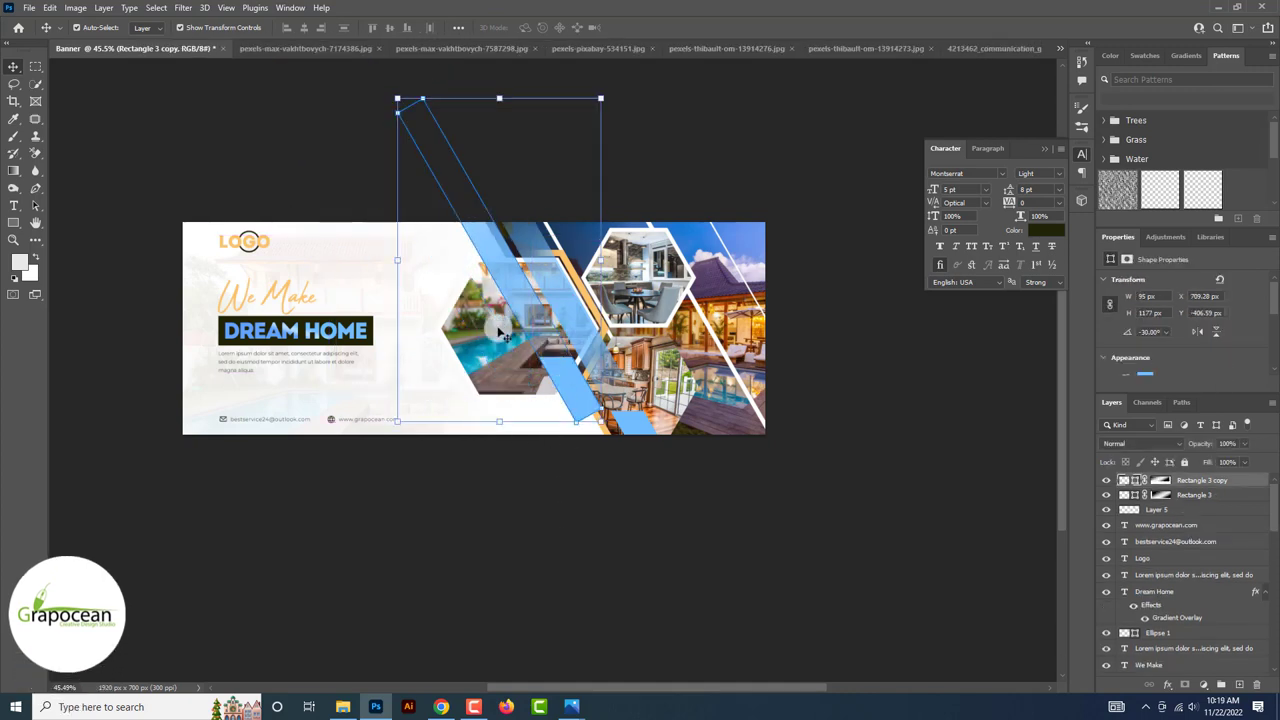
Paint black on the stripe copy's layer mask to hide part of the copied stripe.
left_click(13, 136)
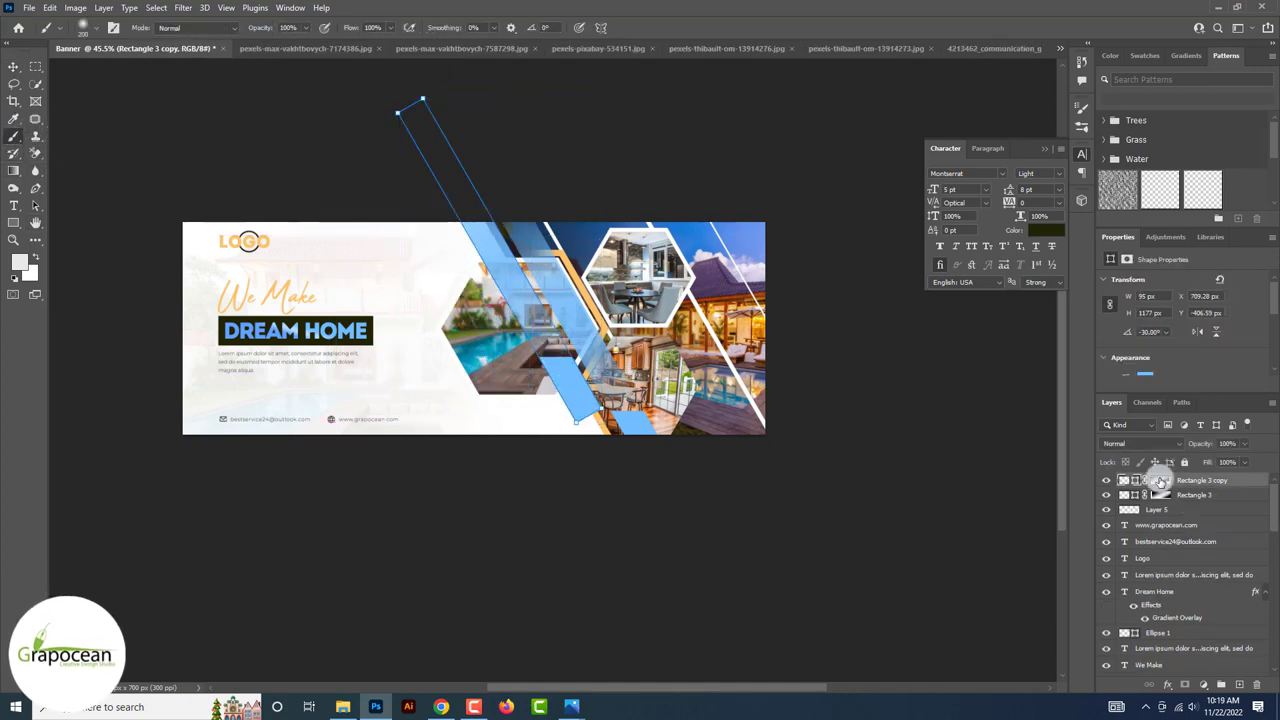
left_click(1160, 481)
left_click_drag(590, 412, 557, 352)
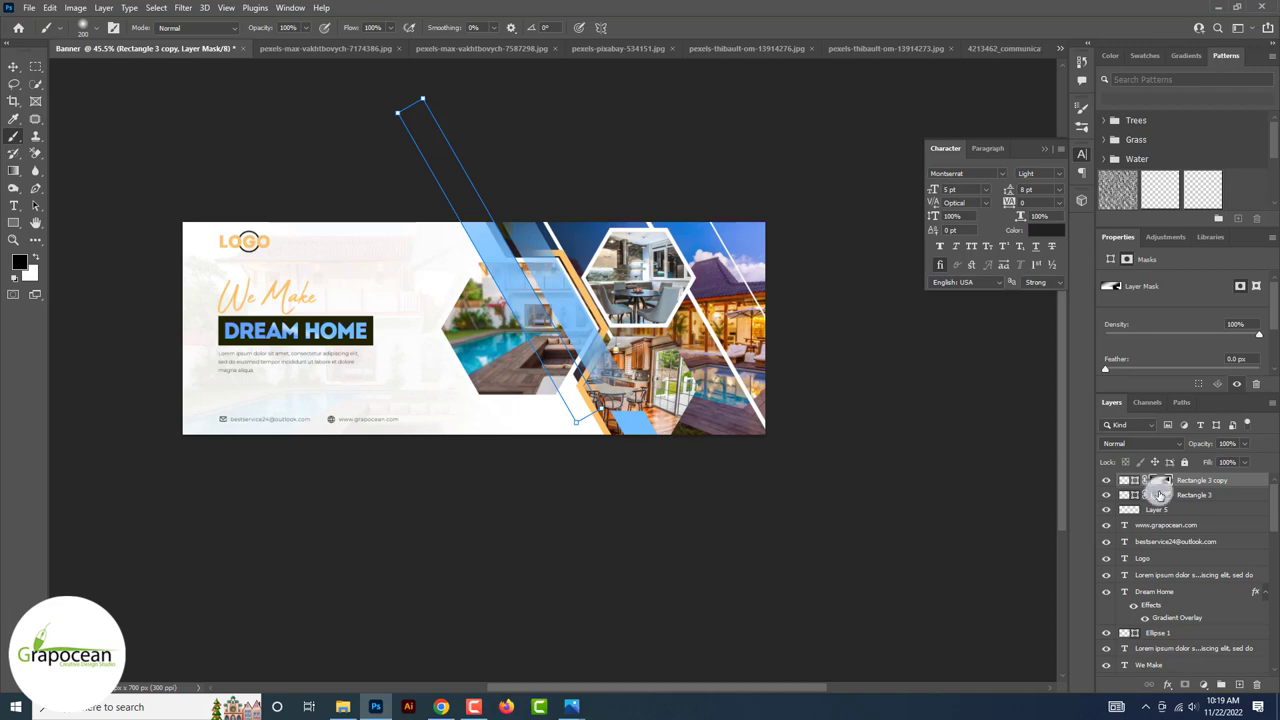
left_click(1160, 494)
Shift the upper stripe copy sideways so the two diagonal stripes line up.
key("v")
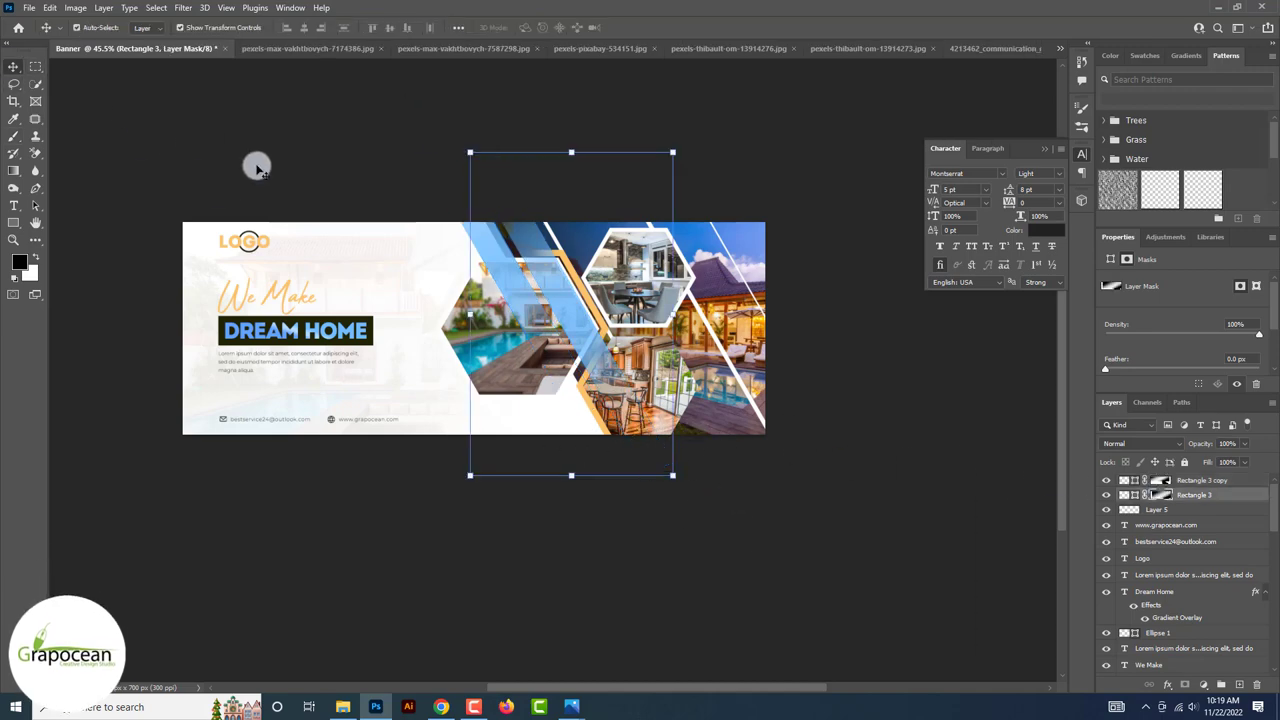
left_click(257, 163)
scroll(714, 523, "down", 1)
scroll(714, 523, "up", 1)
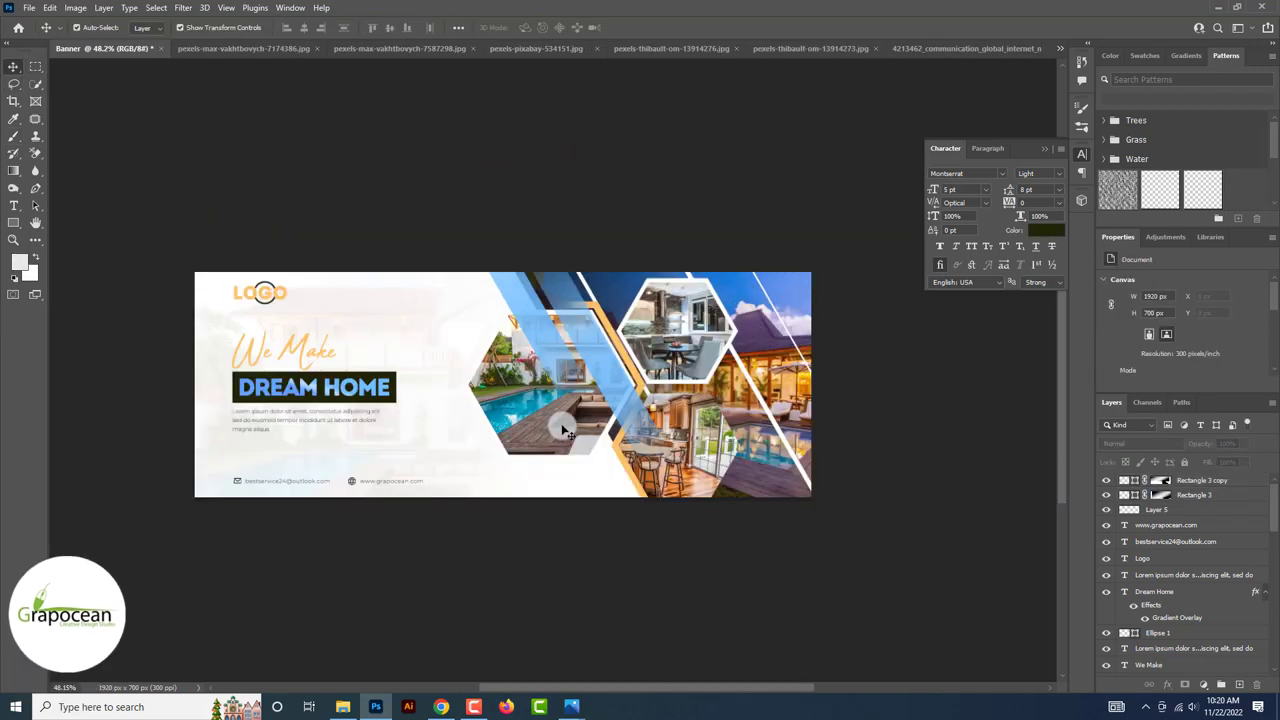
scroll(505, 285, "up", 2)
left_click(502, 296)
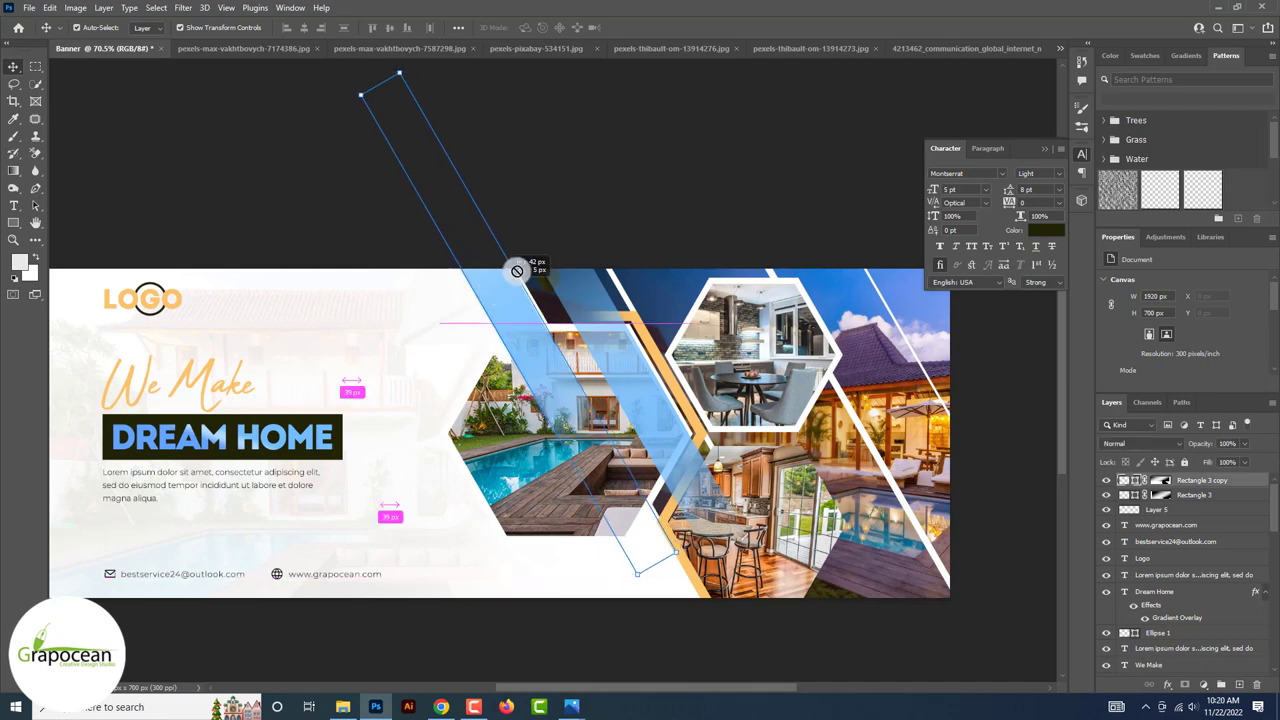
left_click_drag(502, 296, 561, 299)
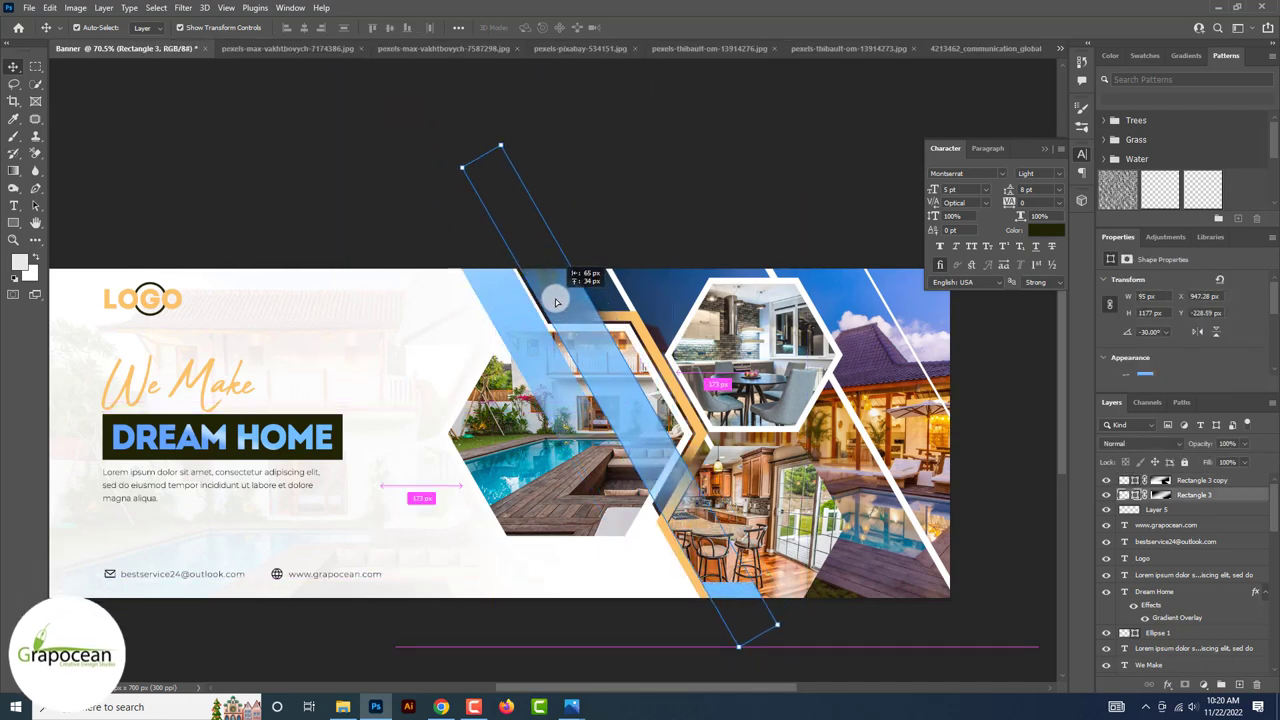
scroll(557, 302, "up", 5)
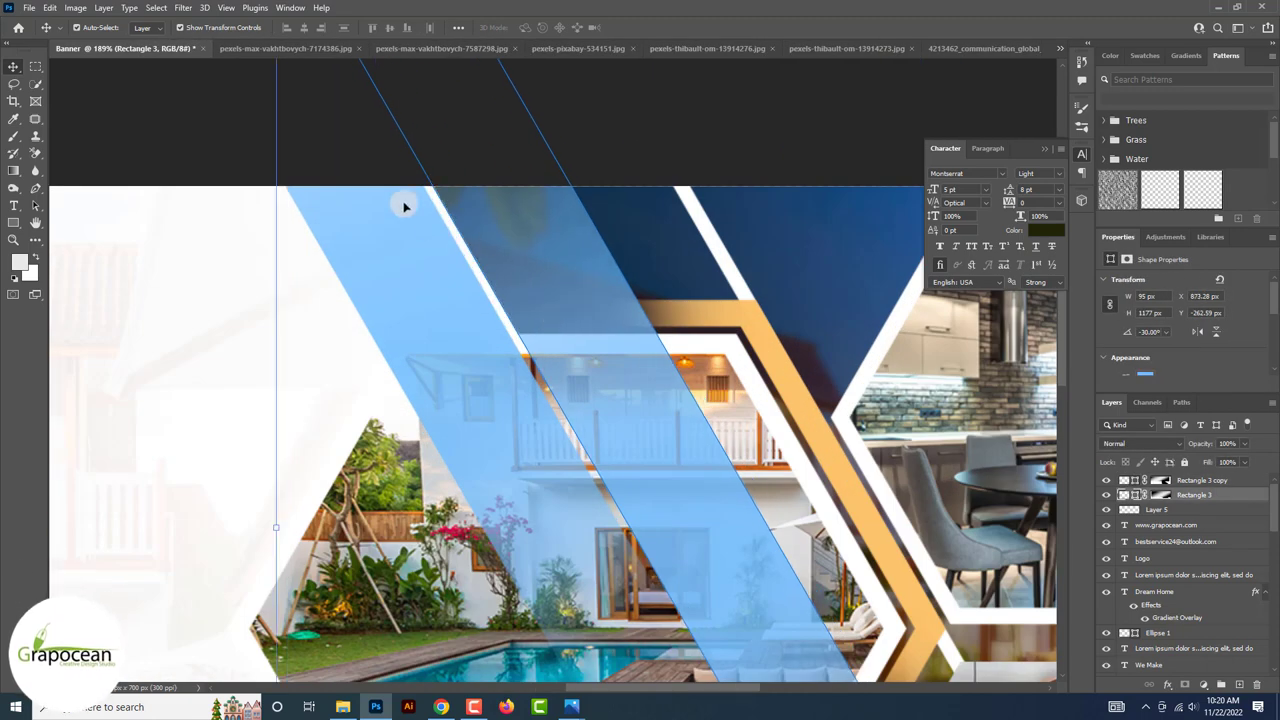
scroll(309, 133, "down", 4)
scroll(309, 135, "down", 4)
left_click(309, 135)
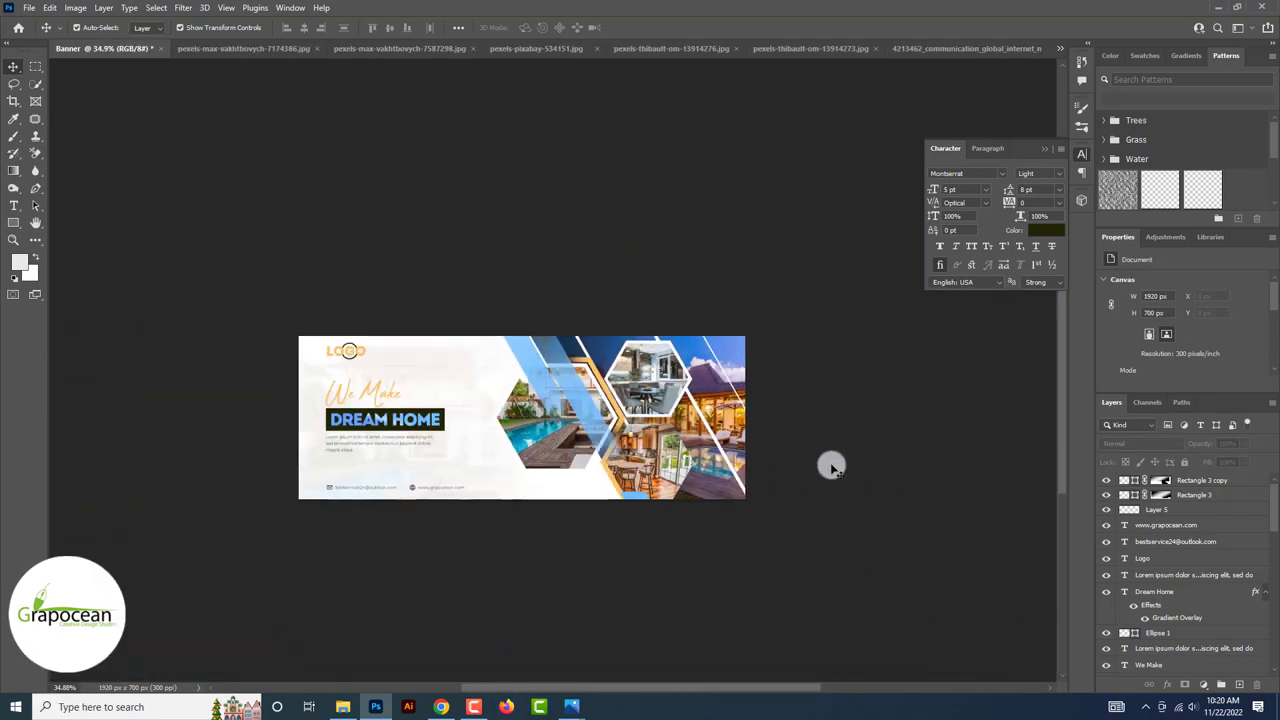
Move both blue stripes onto the banner's left side and rotate them to about −45°.
mouse_move(560, 357)
left_mouse_down()
mouse_move(305, 357)
mouse_move(530, 310)
left_mouse_up()
key("ctrl+t")
mouse_move(680, 551)
left_mouse_down()
mouse_move(680, 383)
mouse_move(520, 300)
left_mouse_up()
mouse_move(574, 389)
left_mouse_down()
mouse_move(543, 508)
mouse_move(560, 487)
left_mouse_up()
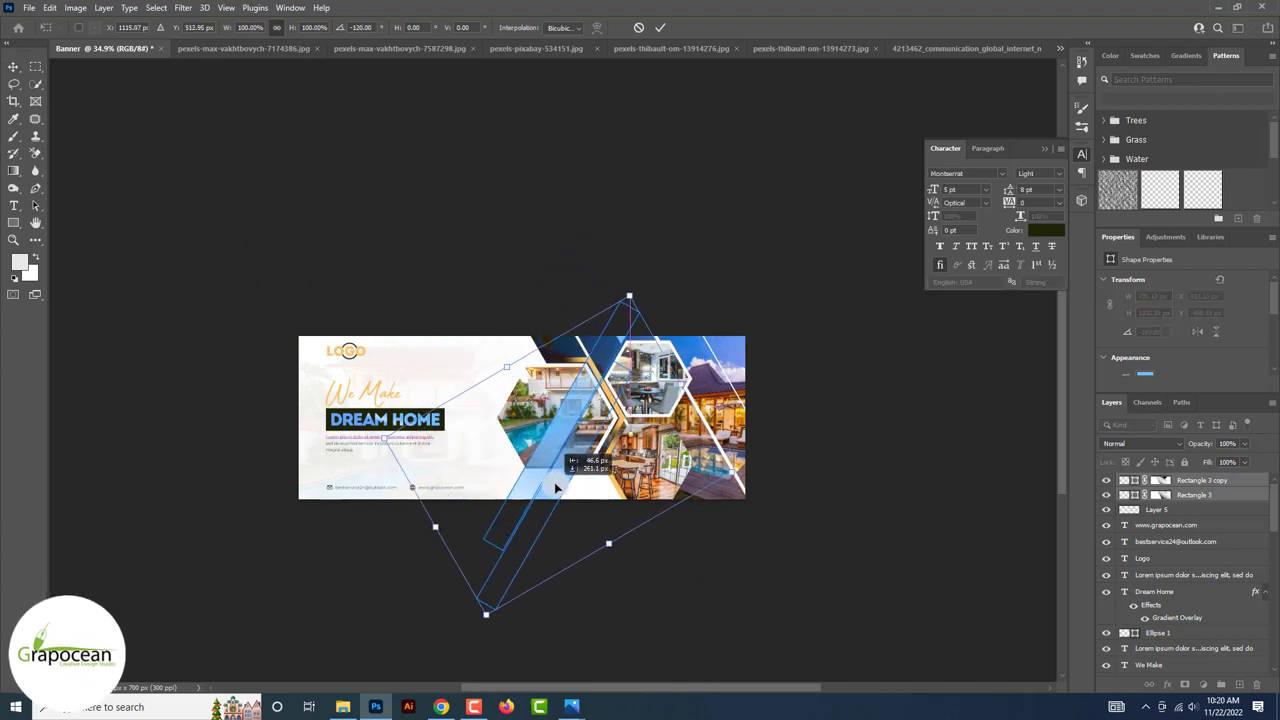
left_click(660, 27)
scroll(648, 464, "up", 1)
Paint black with an enlarged brush on Rectangle 3 and its copy's layer masks to fade them.
left_click(565, 385)
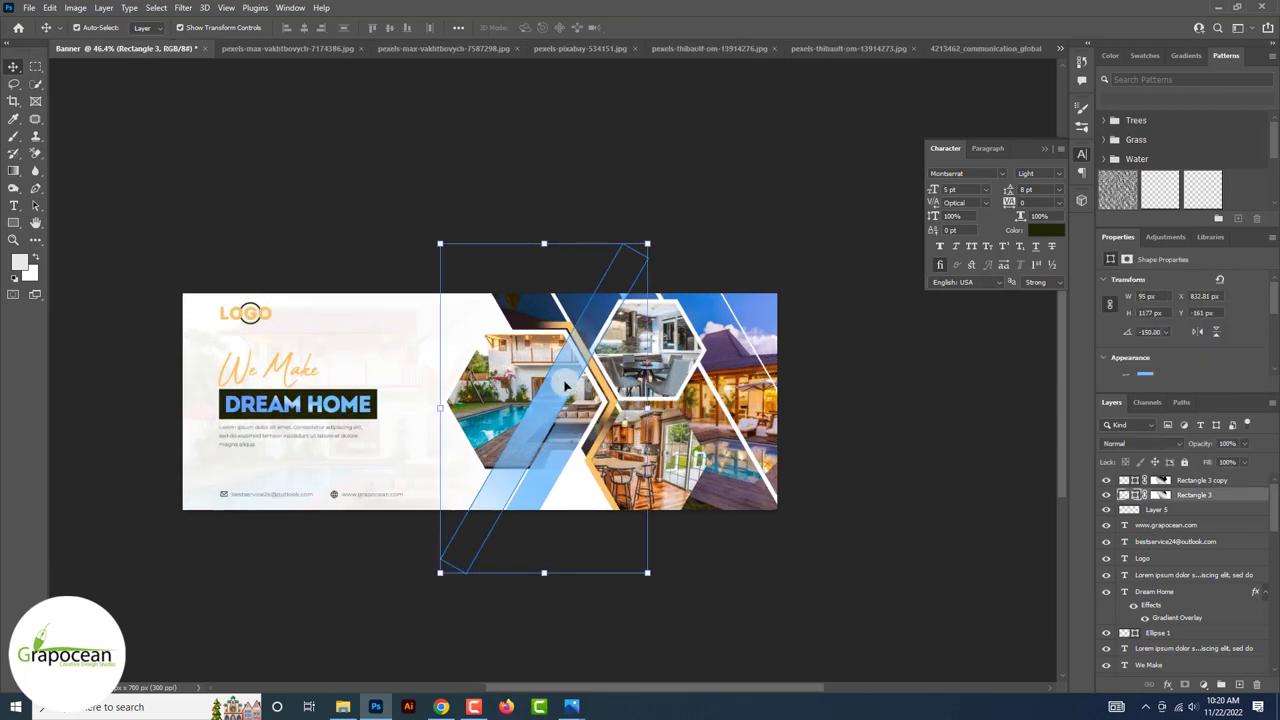
key("b")
key("d")
left_click(1162, 495)
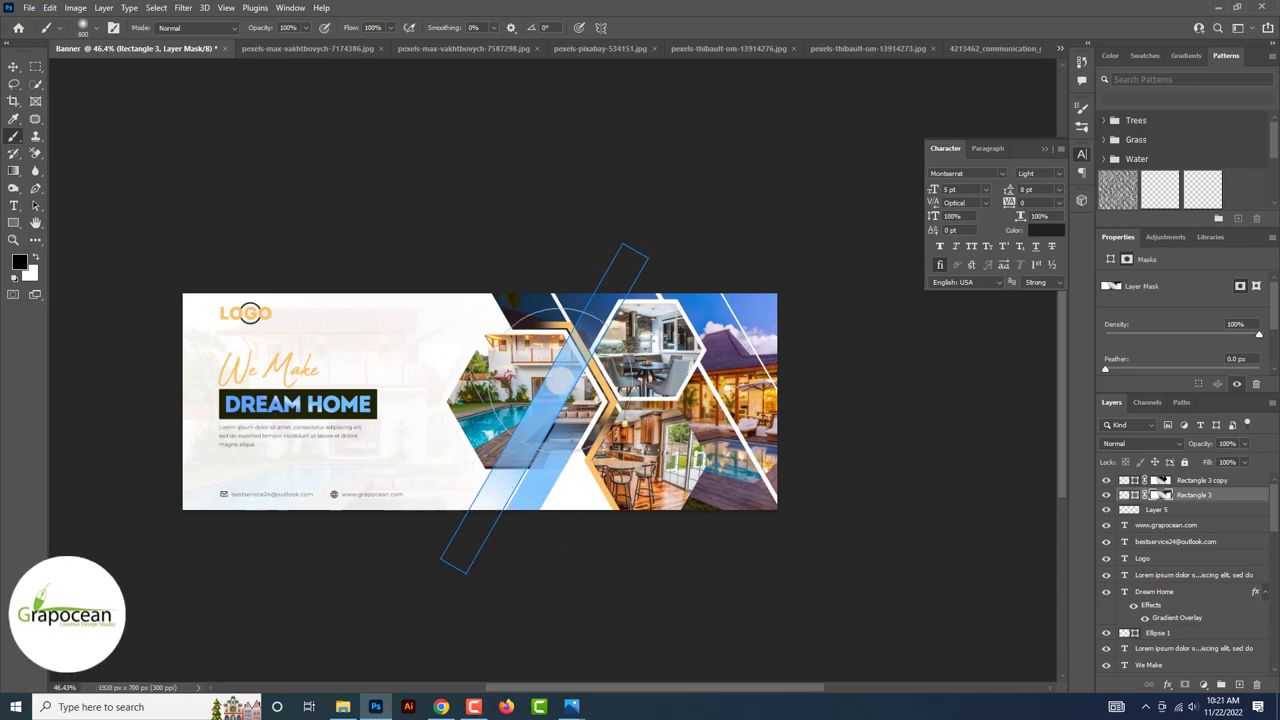
key("bracketright")
left_click(1162, 480)
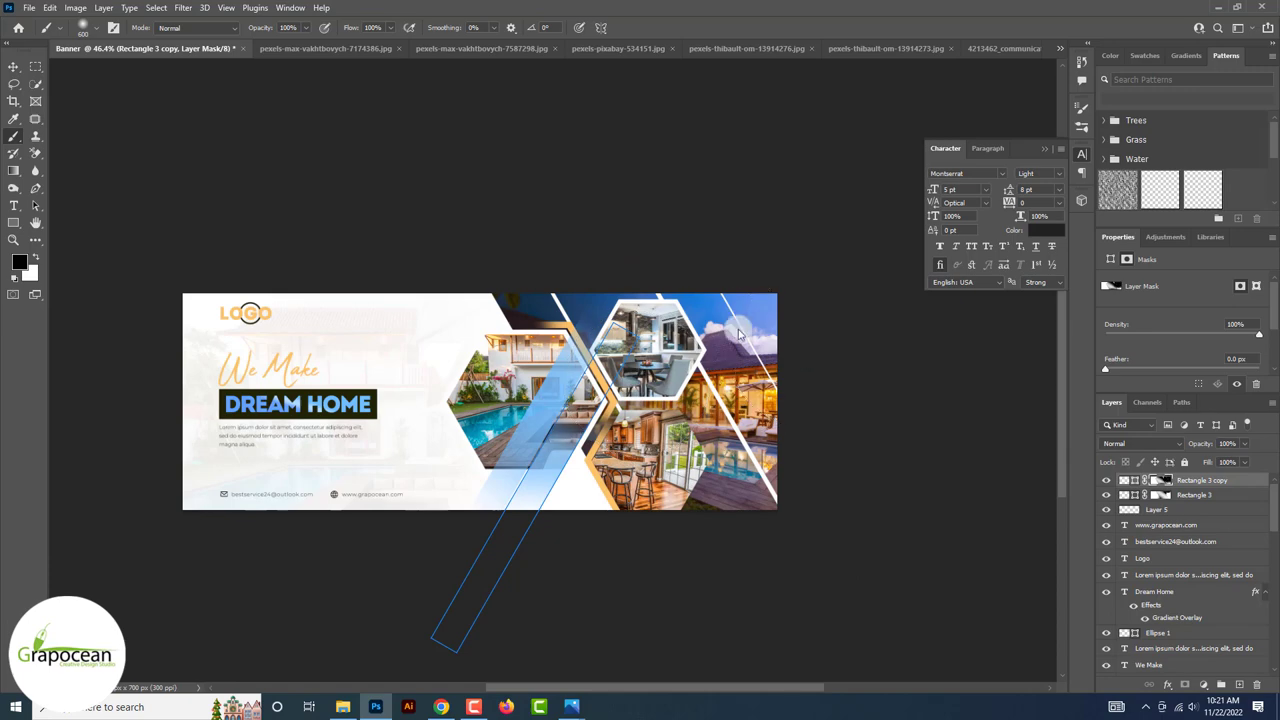
key("v")
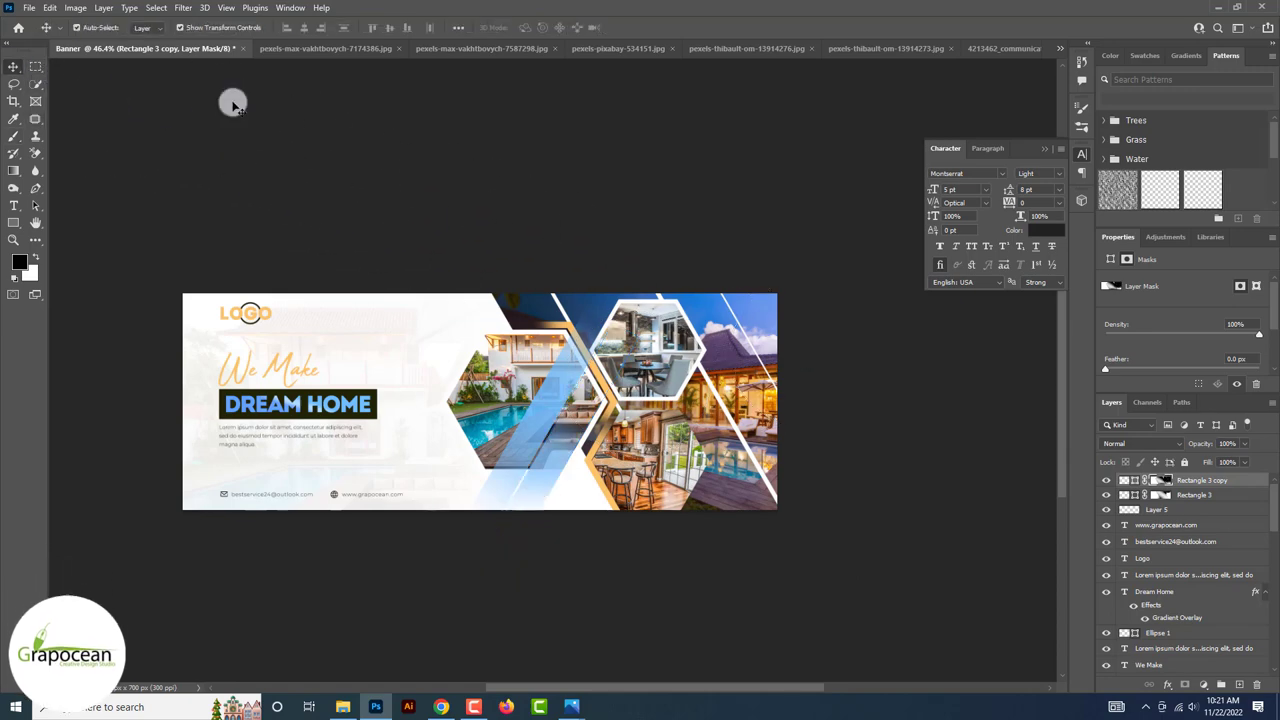
left_click(232, 103)
key("ctrl+minus")
key("ctrl+minus")
Nudge the first blue stripe up until it sits against the collage's white edge.
scroll(232, 103, "up", 5)
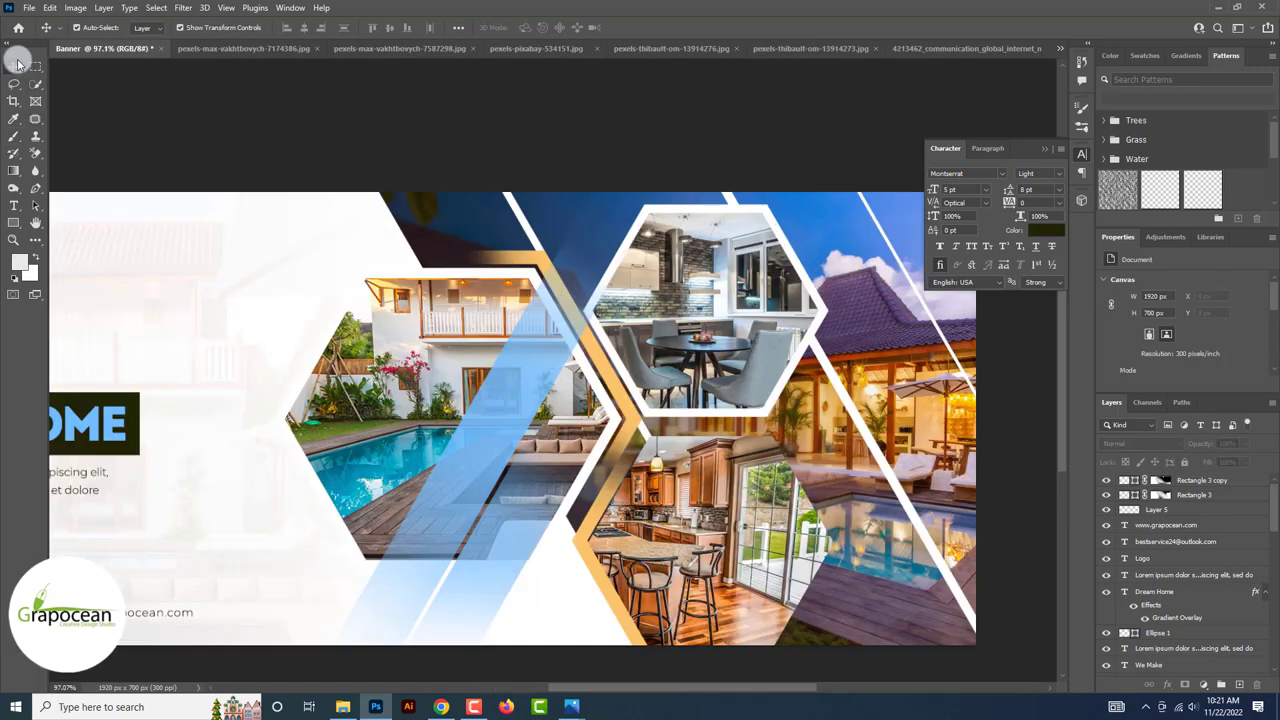
left_click_drag(548, 362, 537, 337)
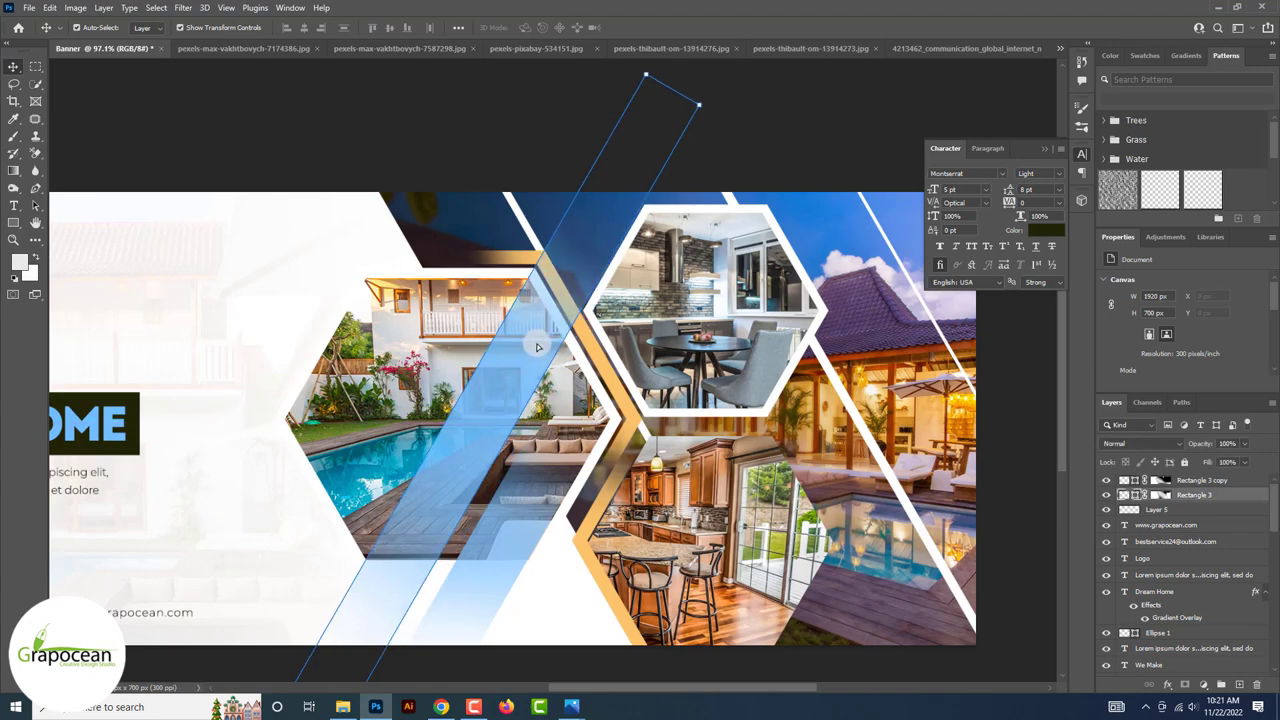
scroll(571, 600, "up", 2)
mouse_move(531, 289)
left_mouse_down()
mouse_move(543, 266)
mouse_move(531, 280)
left_mouse_up()
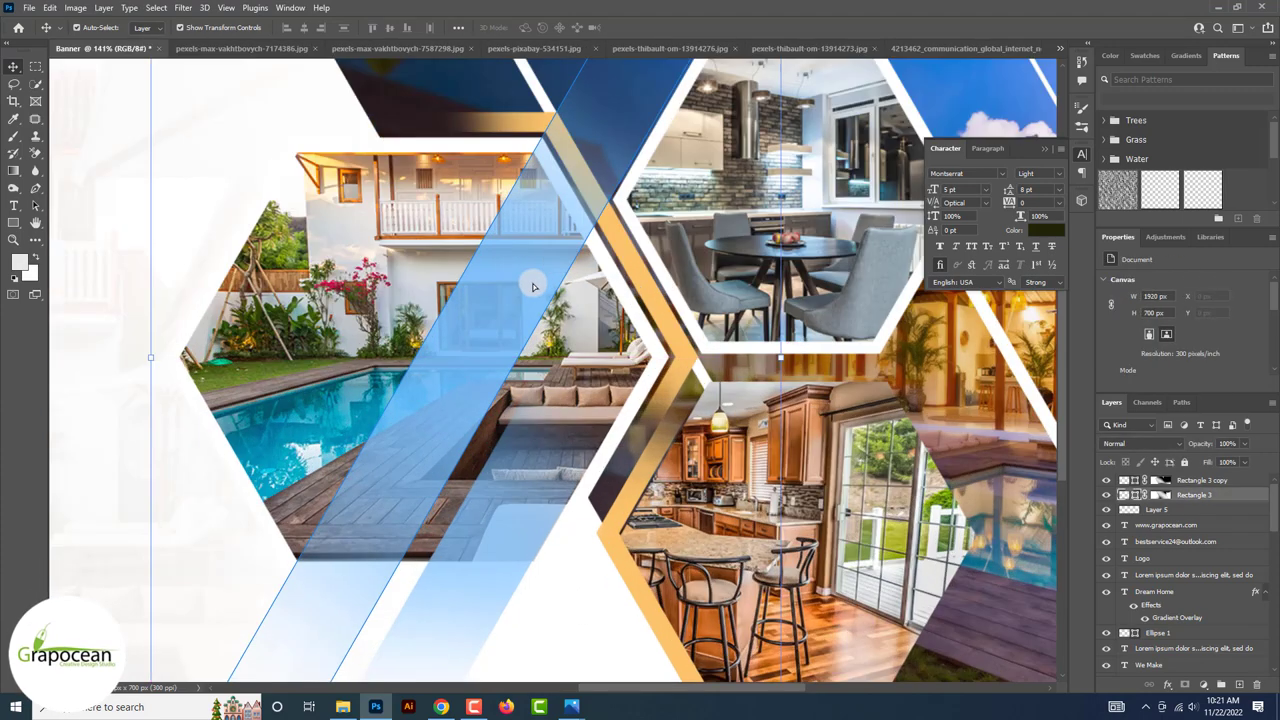
scroll(614, 214, "up", 4)
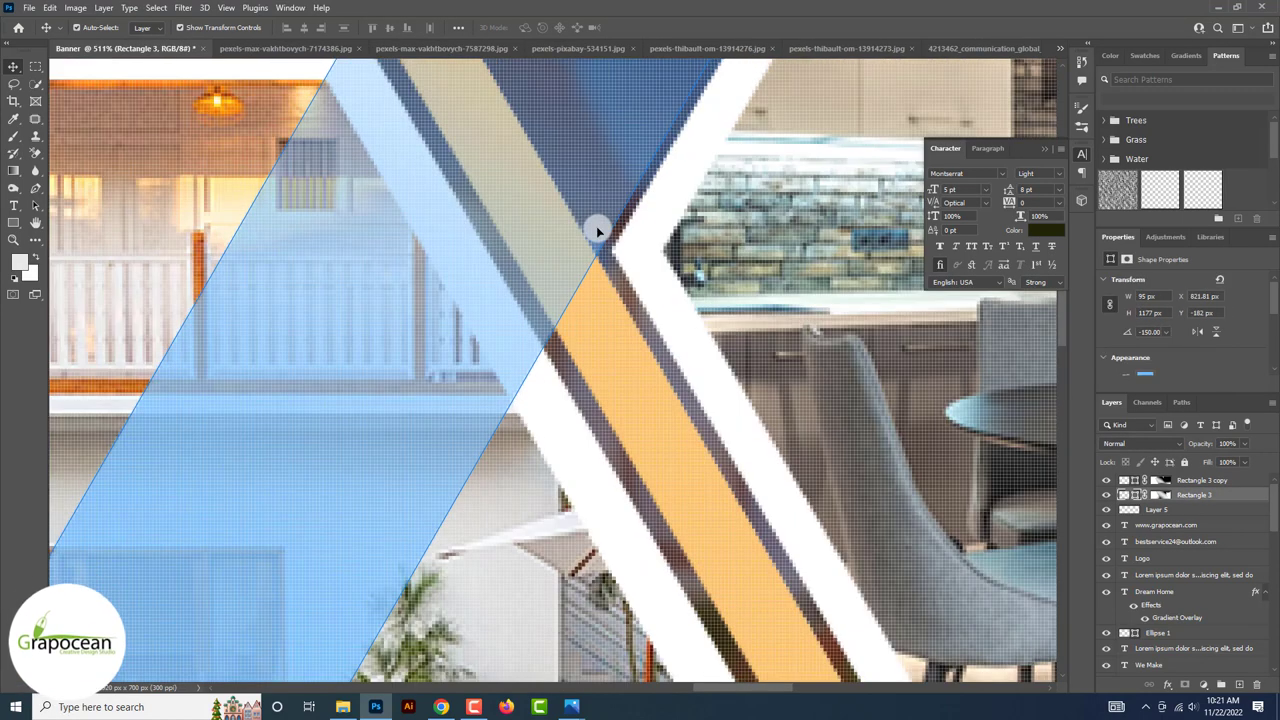
left_click_drag(596, 226, 606, 229)
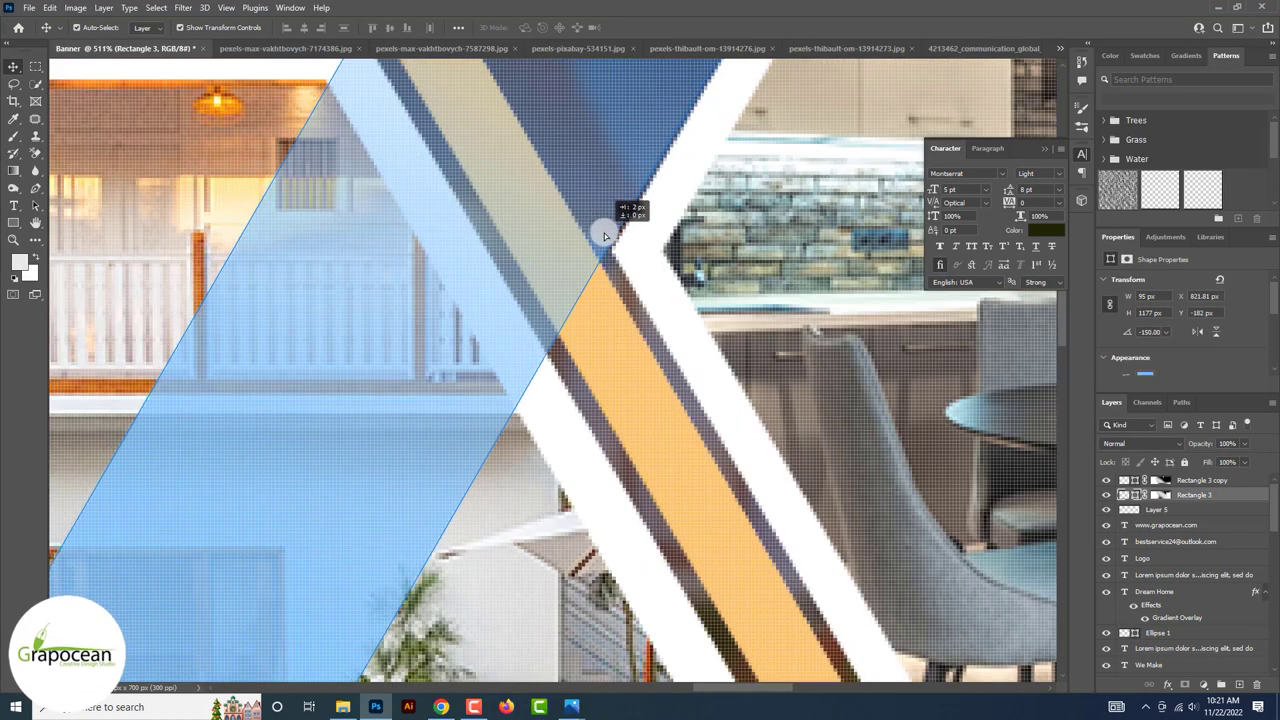
scroll(606, 229, "down", 2)
scroll(538, 343, "down", 3)
scroll(538, 343, "down", 1)
Nudge the second blue stripe a few pixels into alignment with the first.
left_click(429, 500)
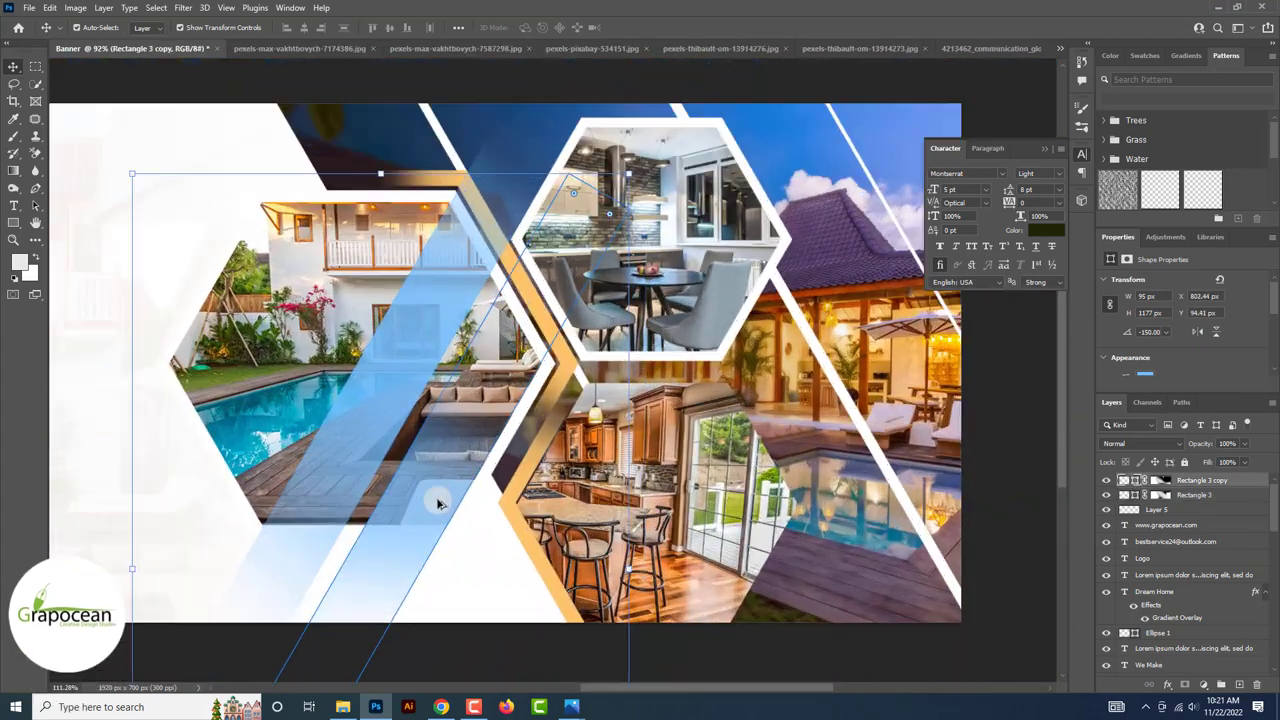
scroll(434, 497, "up", 4)
left_click_drag(454, 509, 460, 508)
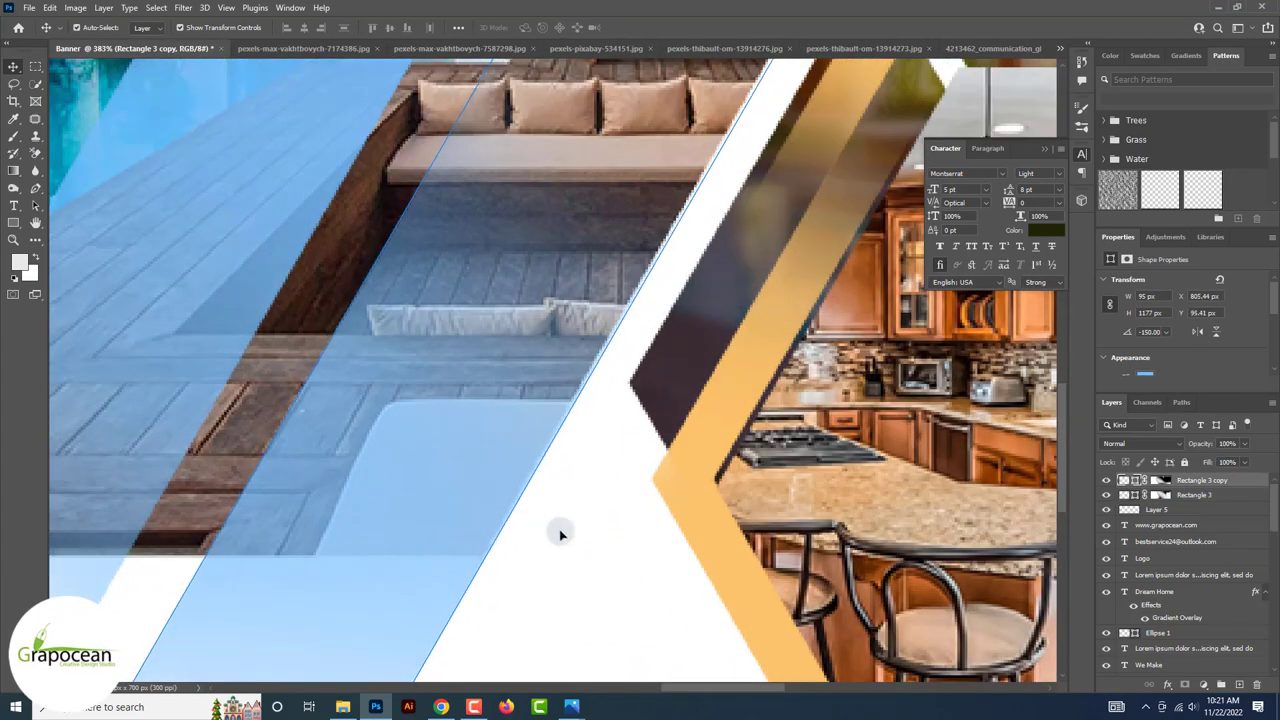
scroll(560, 531, "down", 5)
scroll(742, 643, "down", 5)
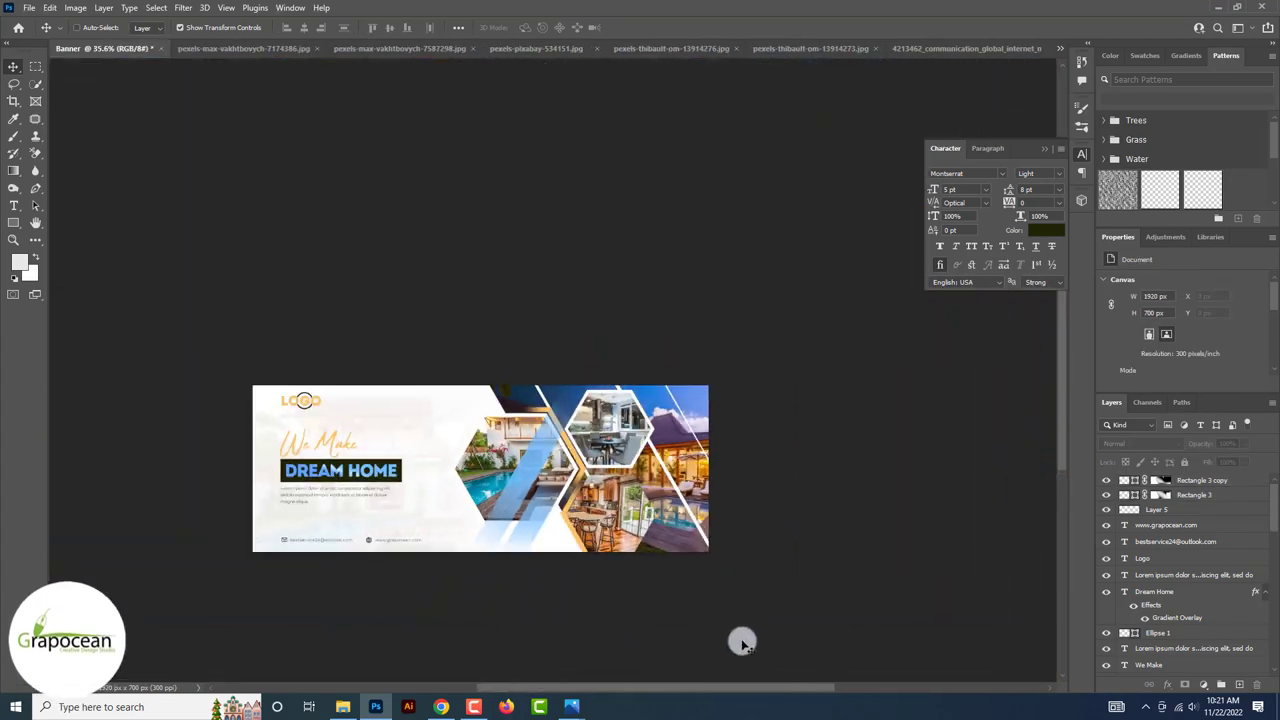
scroll(651, 558, "up", 2)
left_click(651, 540)
scroll(926, 491, "down", 3)
scroll(928, 494, "down", 1)
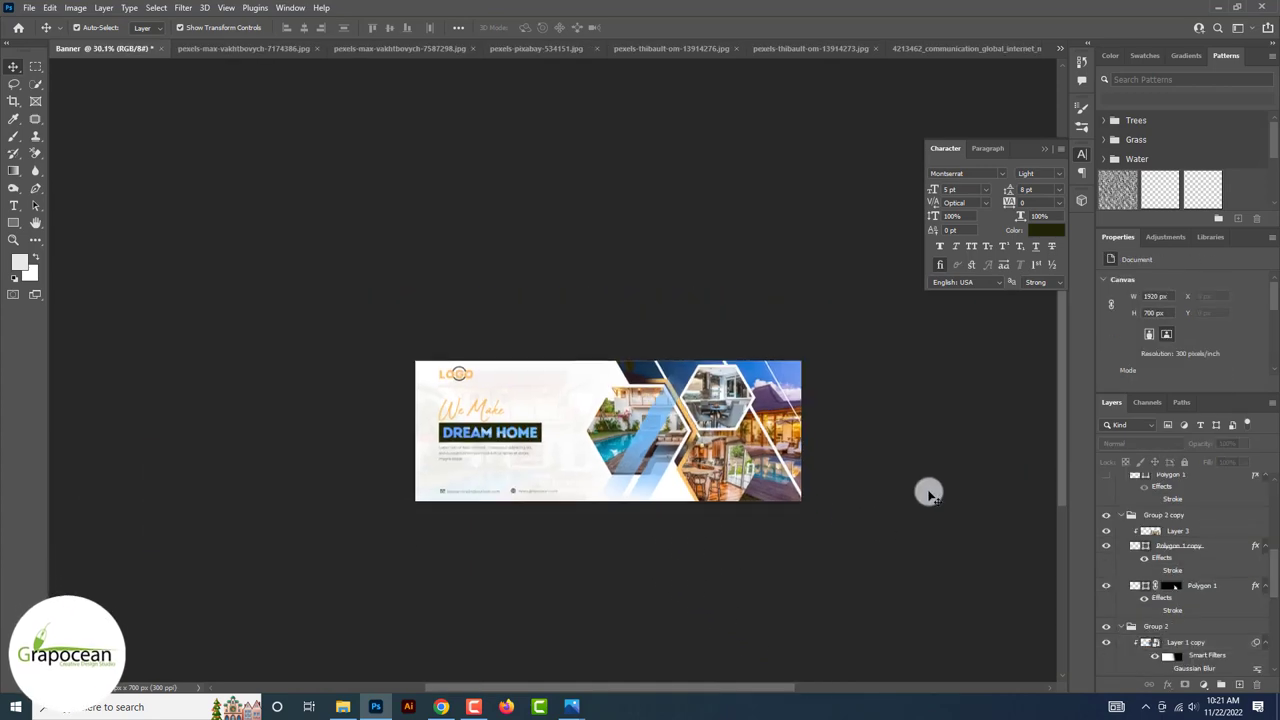
scroll(928, 494, "up", 3)
scroll(930, 496, "up", 1)
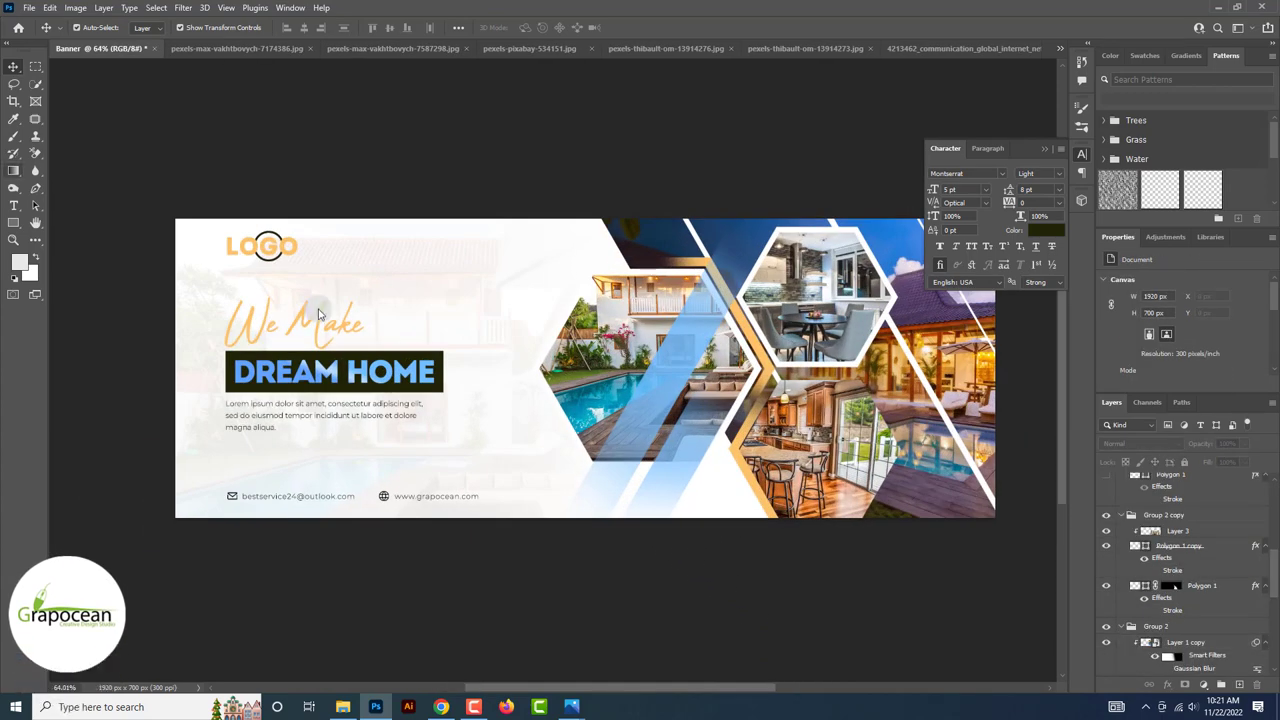
Draw an inset 1602 × 591 px frame rectangle with a thin dark outline.
left_click(14, 222)
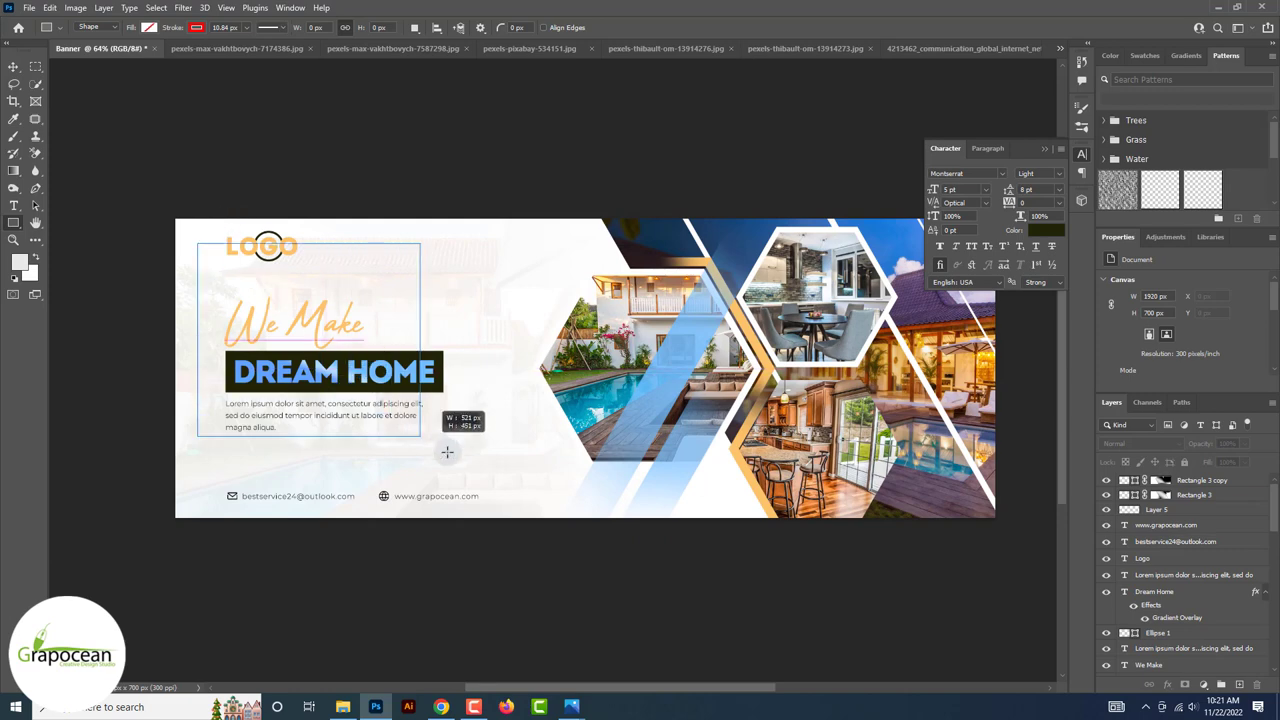
left_click_drag(447, 452, 842, 487)
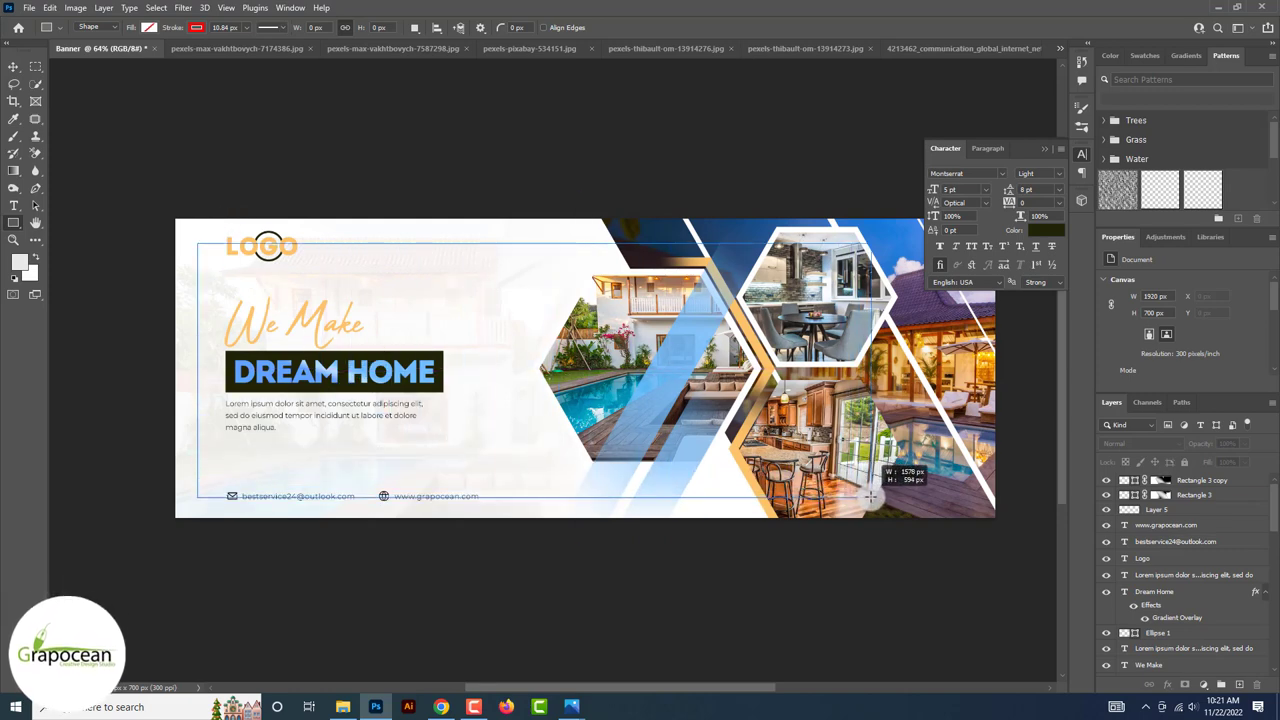
left_click_drag(878, 496, 880, 494)
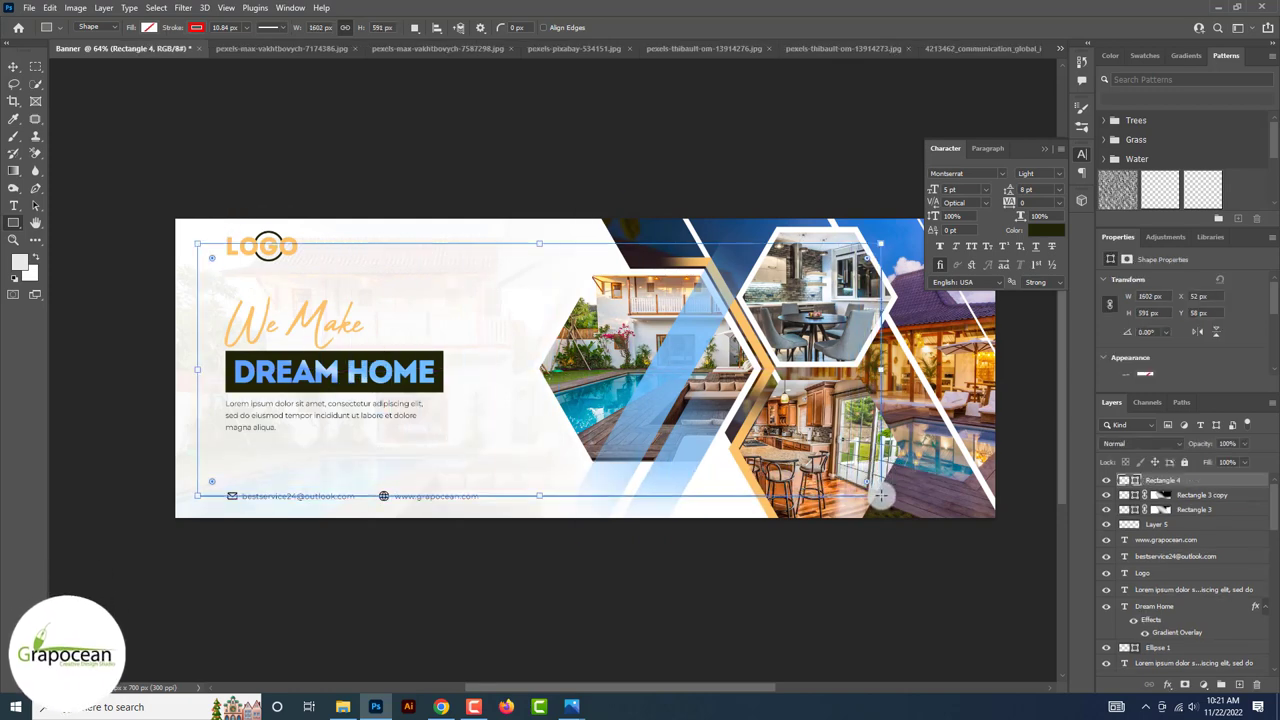
left_click(195, 27)
left_click(172, 98)
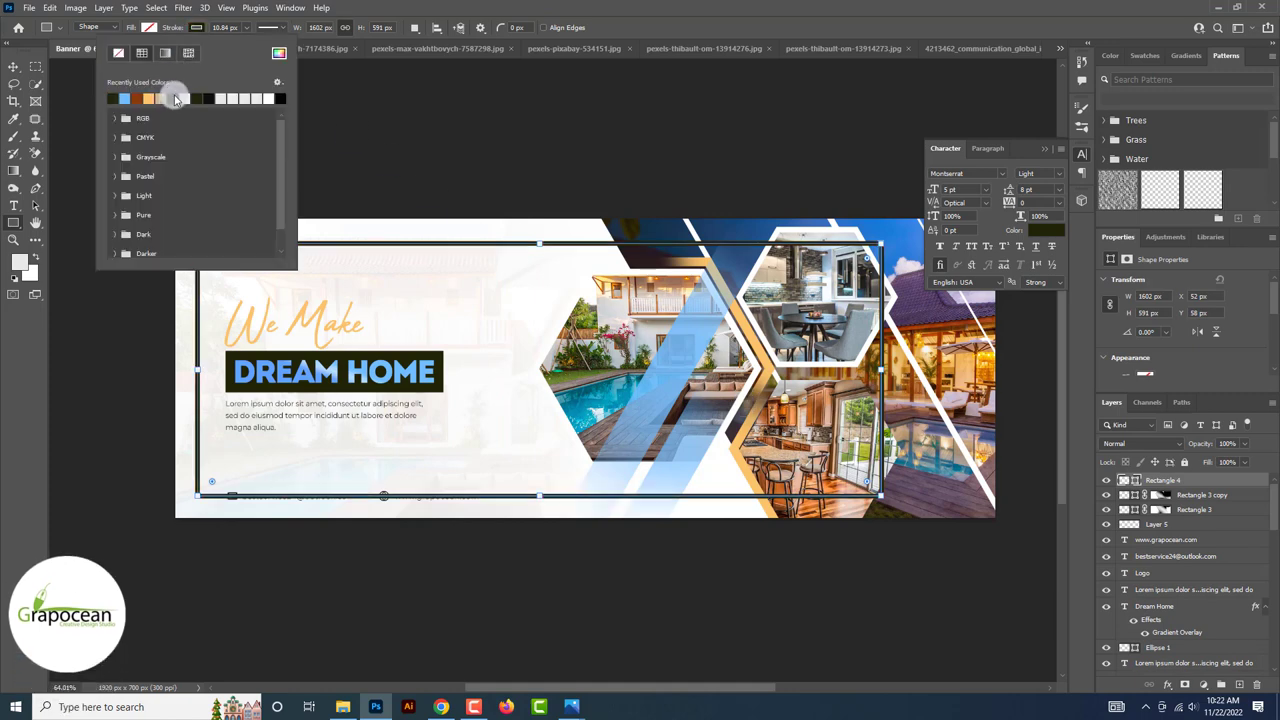
left_click(246, 27)
left_click_drag(246, 44, 246, 46)
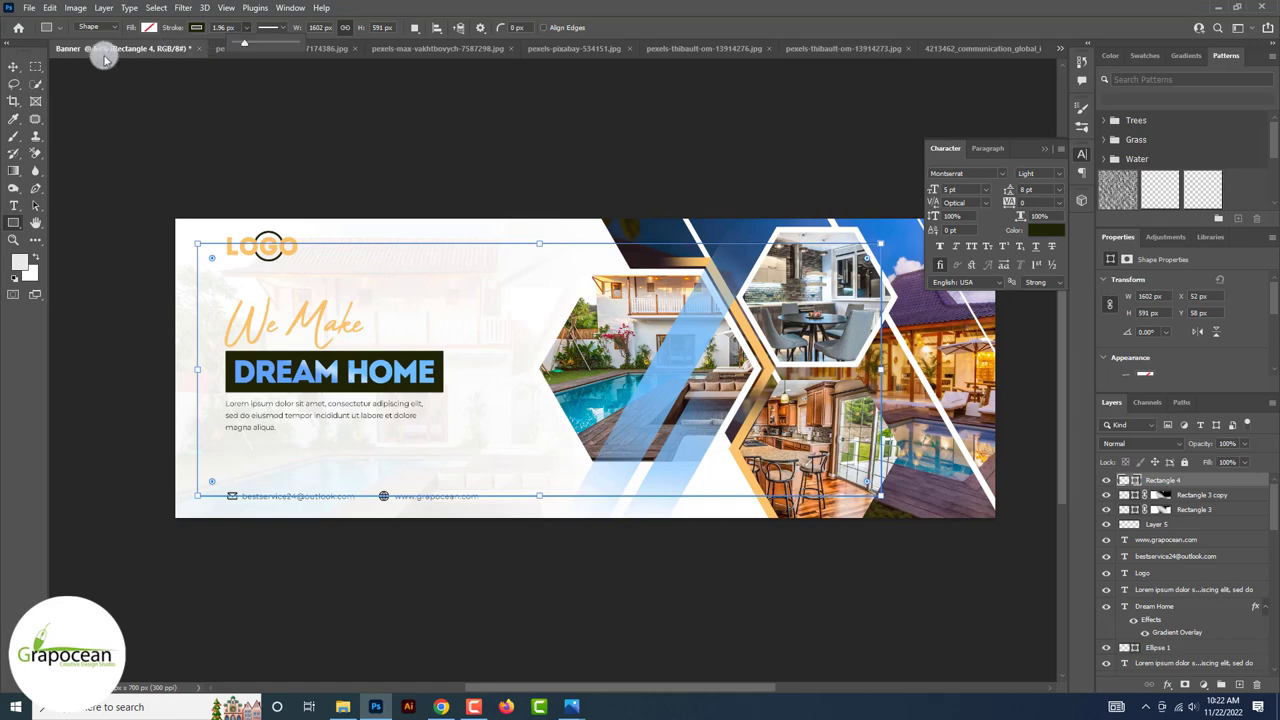
Recheck the frame's outline colour options and add a layer mask to the frame layer.
key("v")
left_click(75, 88)
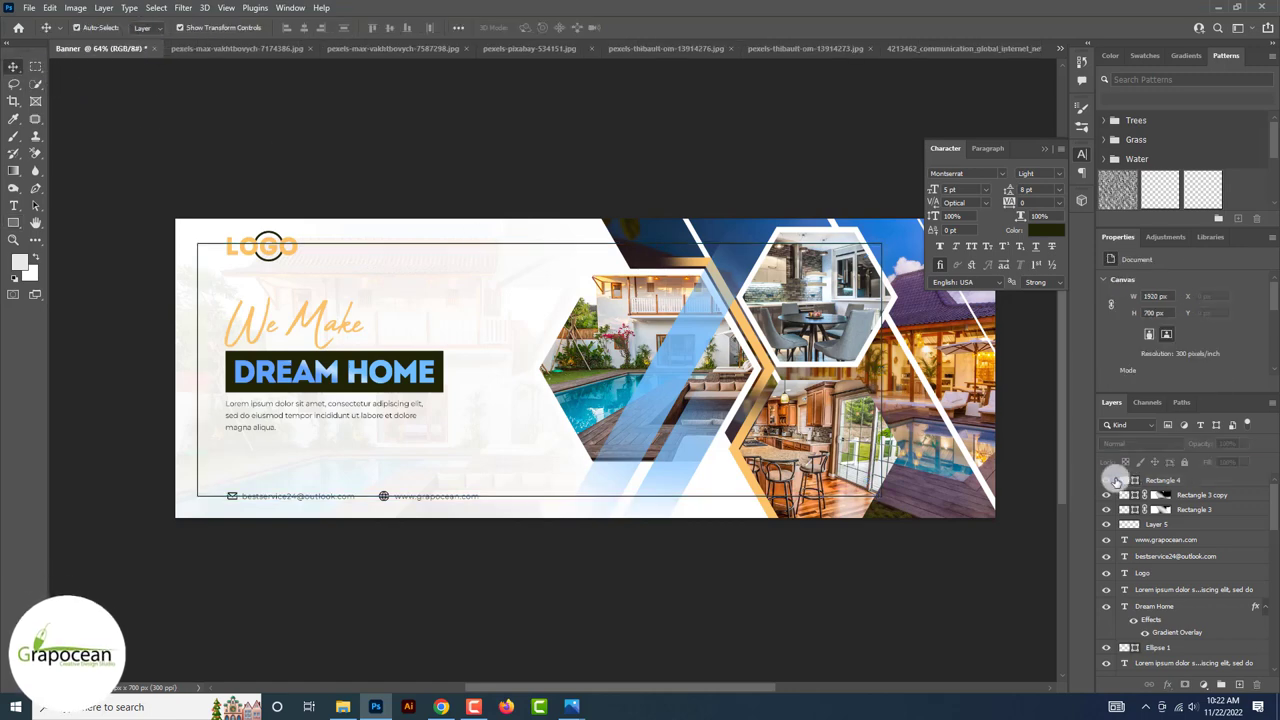
left_click(1140, 481)
left_click(20, 224)
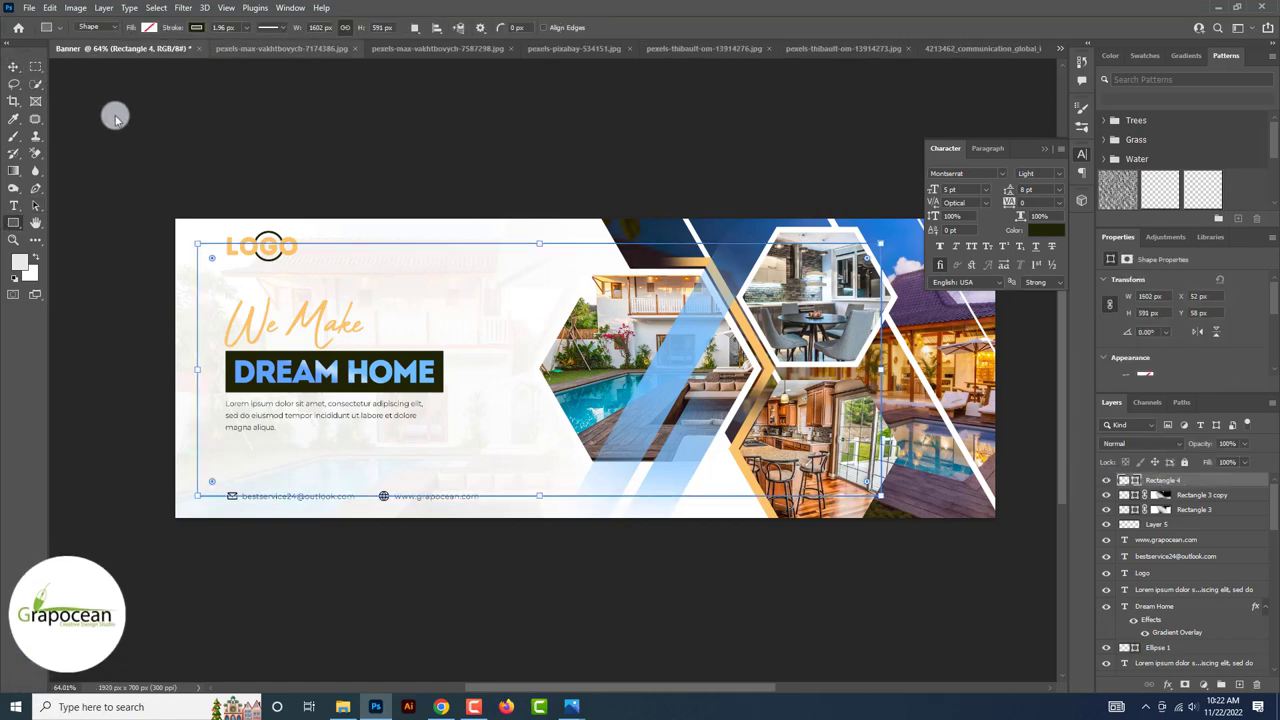
left_click(192, 30)
left_click(14, 66)
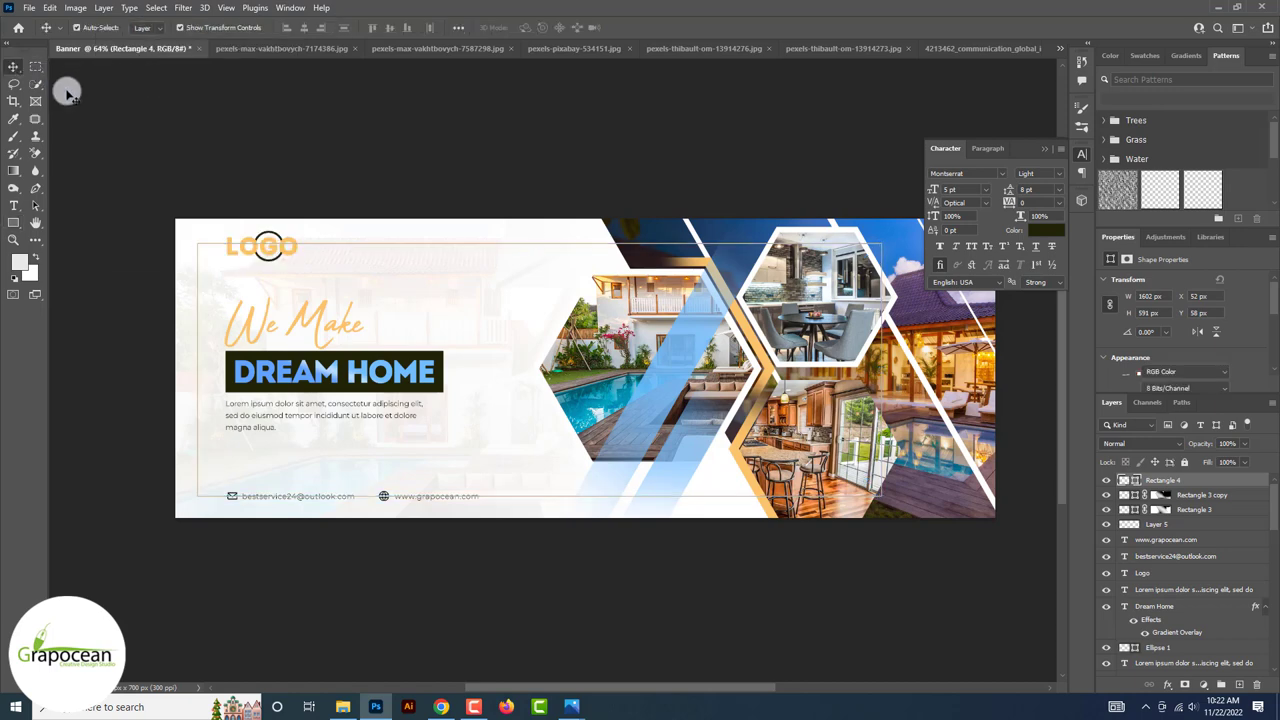
left_click(386, 204)
left_click(1181, 484)
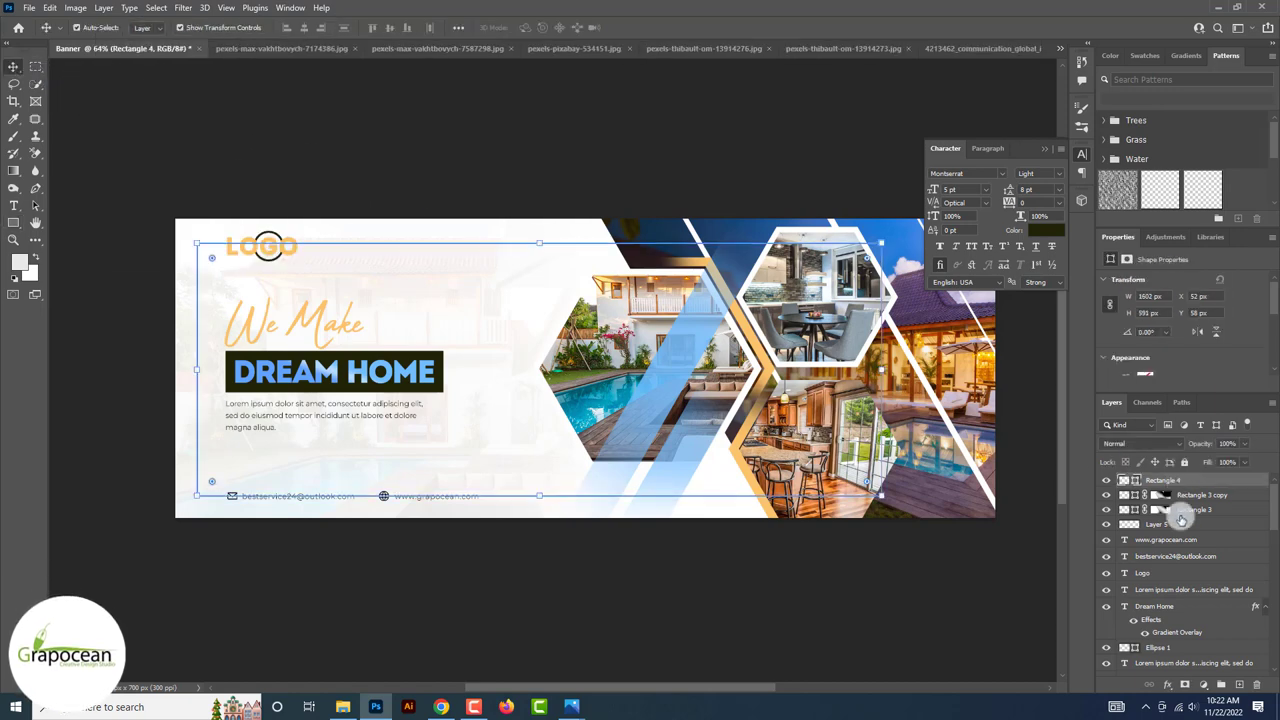
left_click(1183, 686)
key("b")
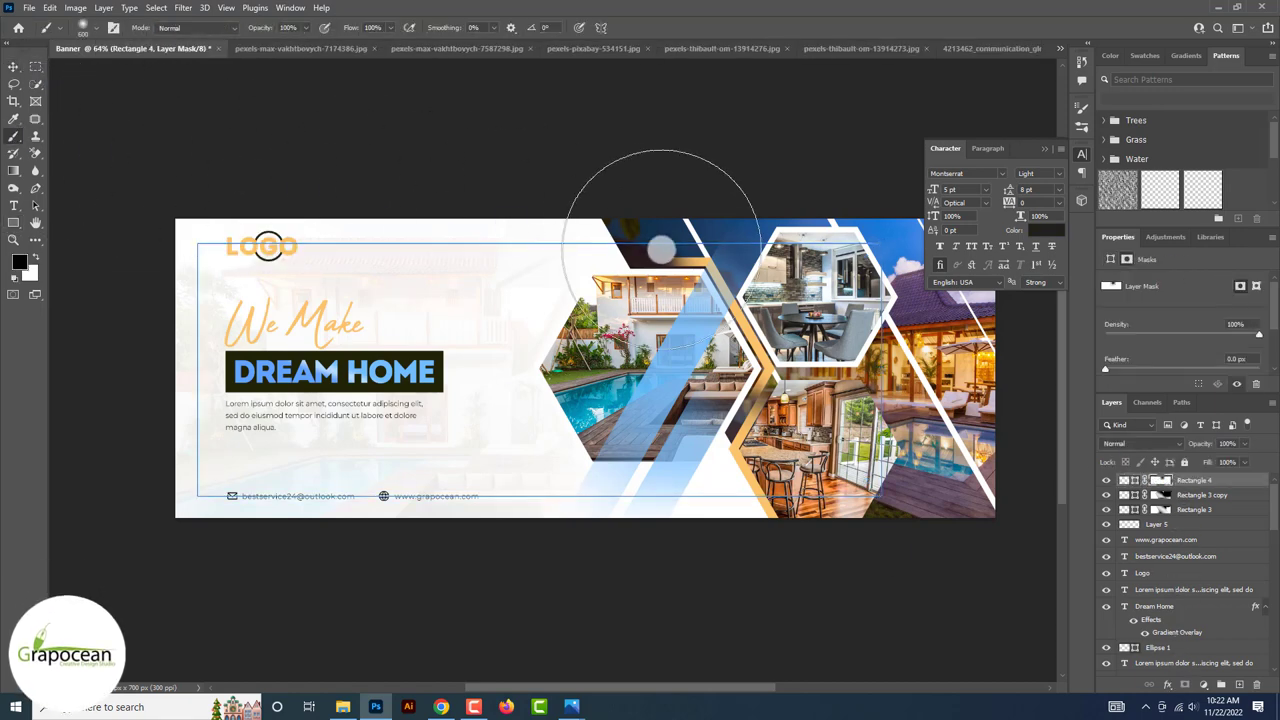
Paint black on Rectangle 4's mask to hide the frame where it crosses the collage.
left_click_drag(670, 242, 897, 484)
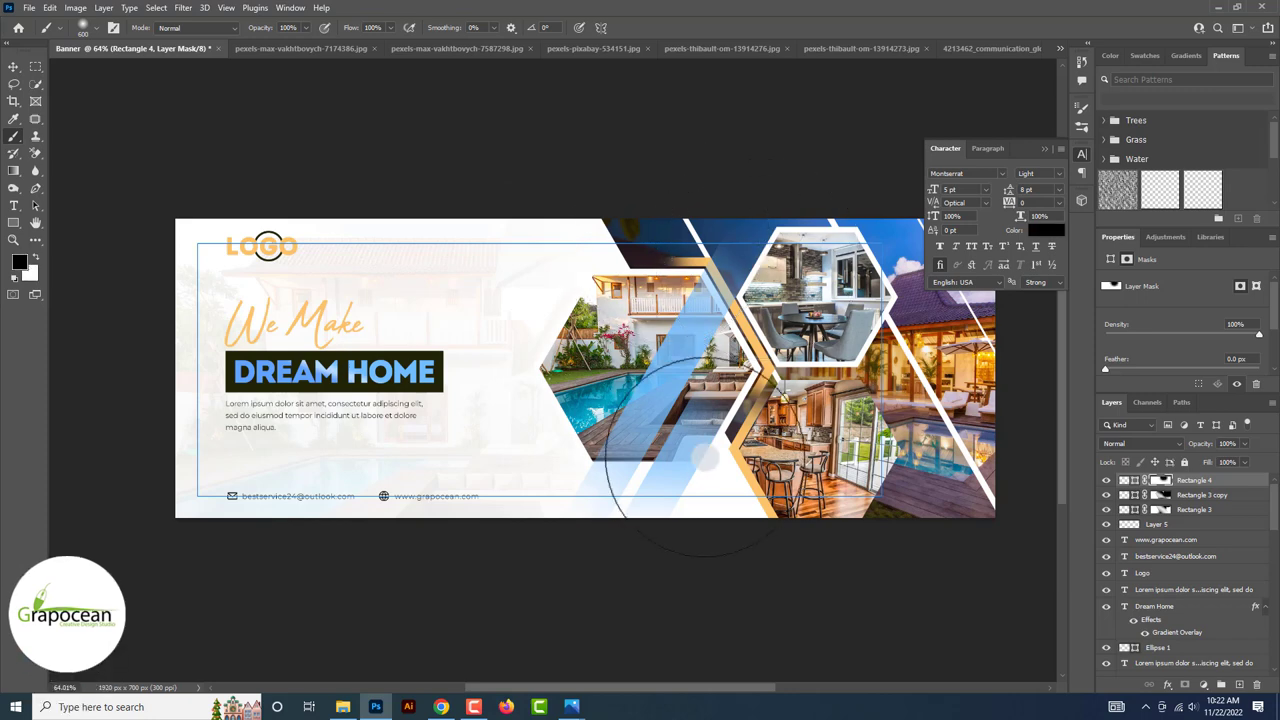
left_click_drag(250, 348, 243, 406)
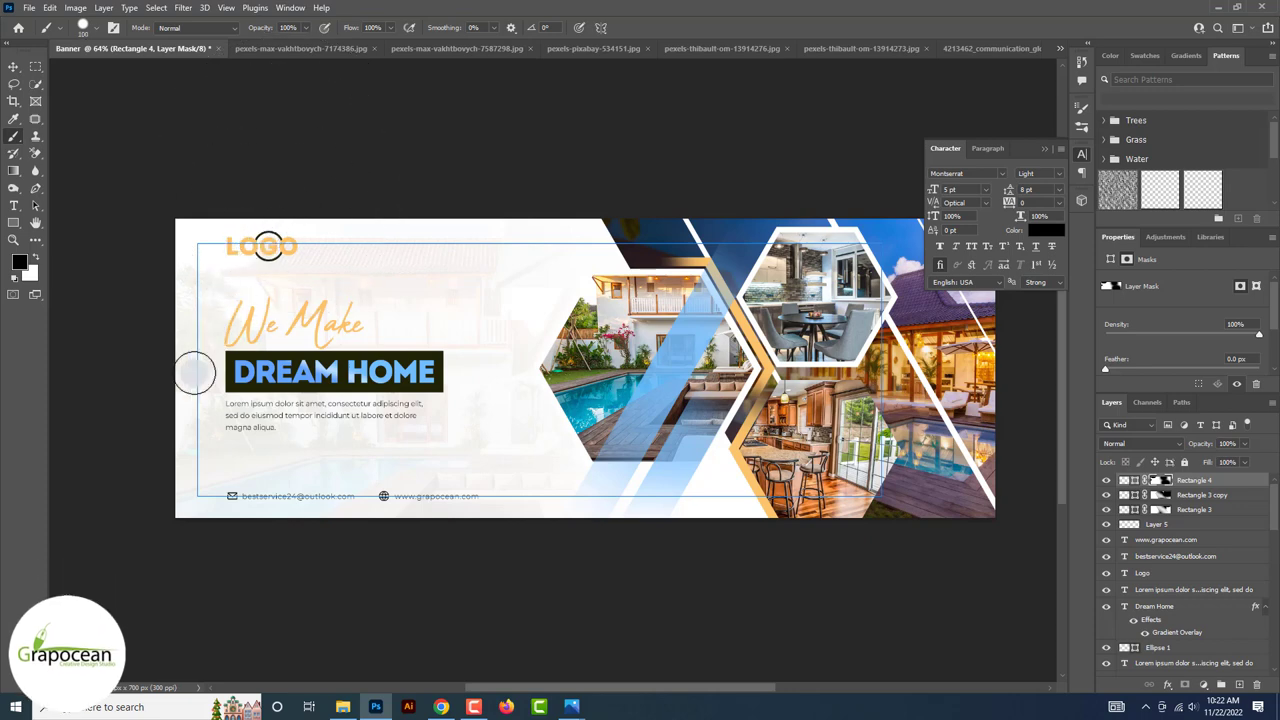
left_click(15, 72)
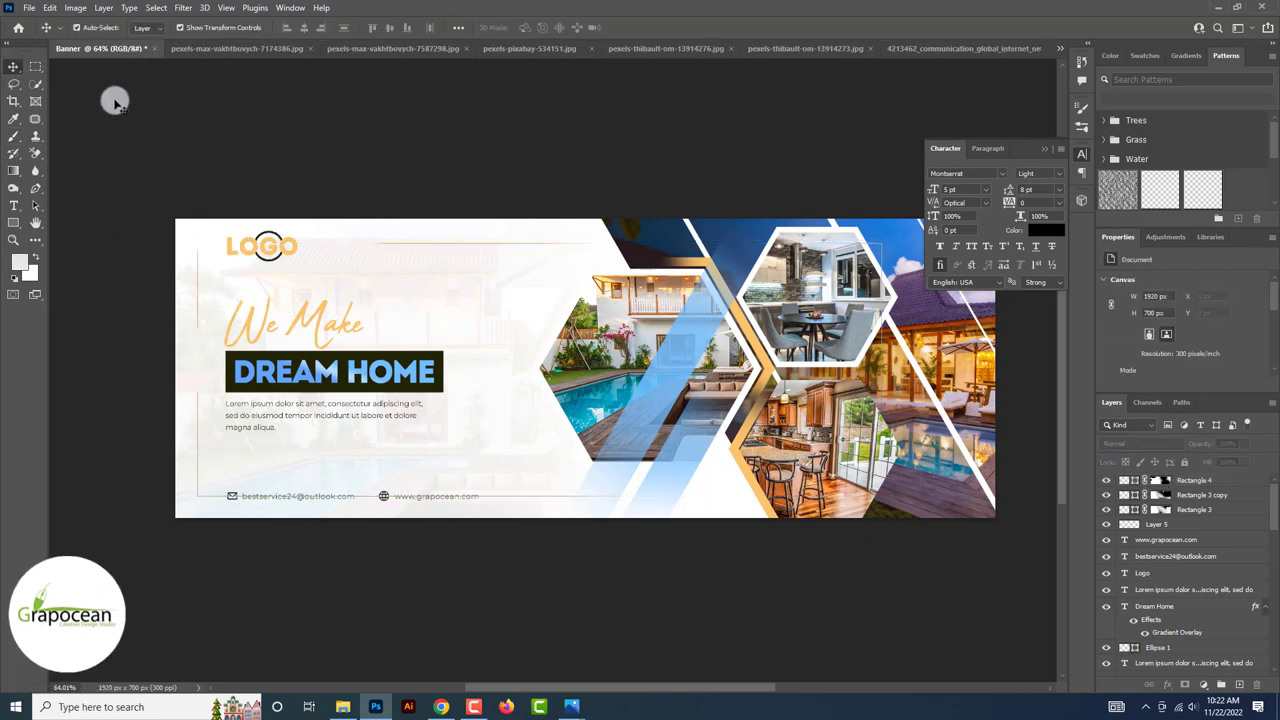
key("ctrl+minus")
key("ctrl+minus")
left_click(518, 516)
scroll(518, 516, "down", 2)
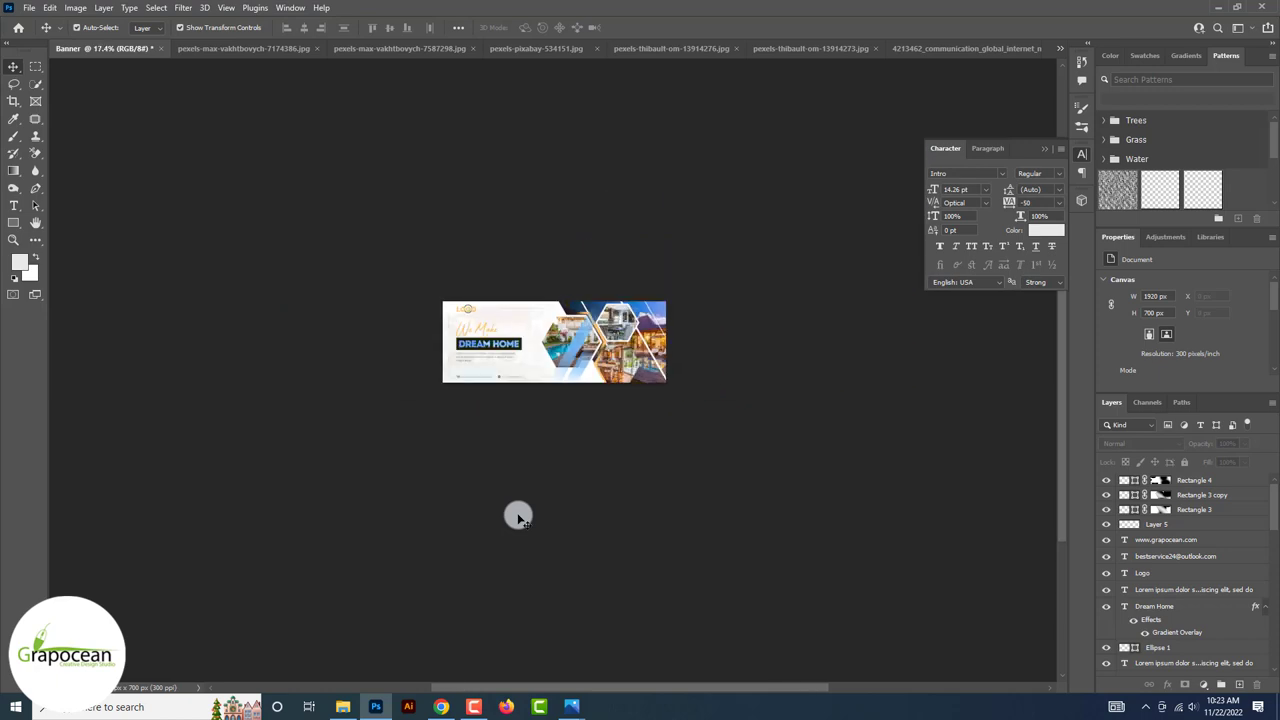
scroll(518, 516, "up", 2)
scroll(518, 516, "up", 1)
scroll(518, 516, "up", 3)
scroll(518, 516, "down", 2)
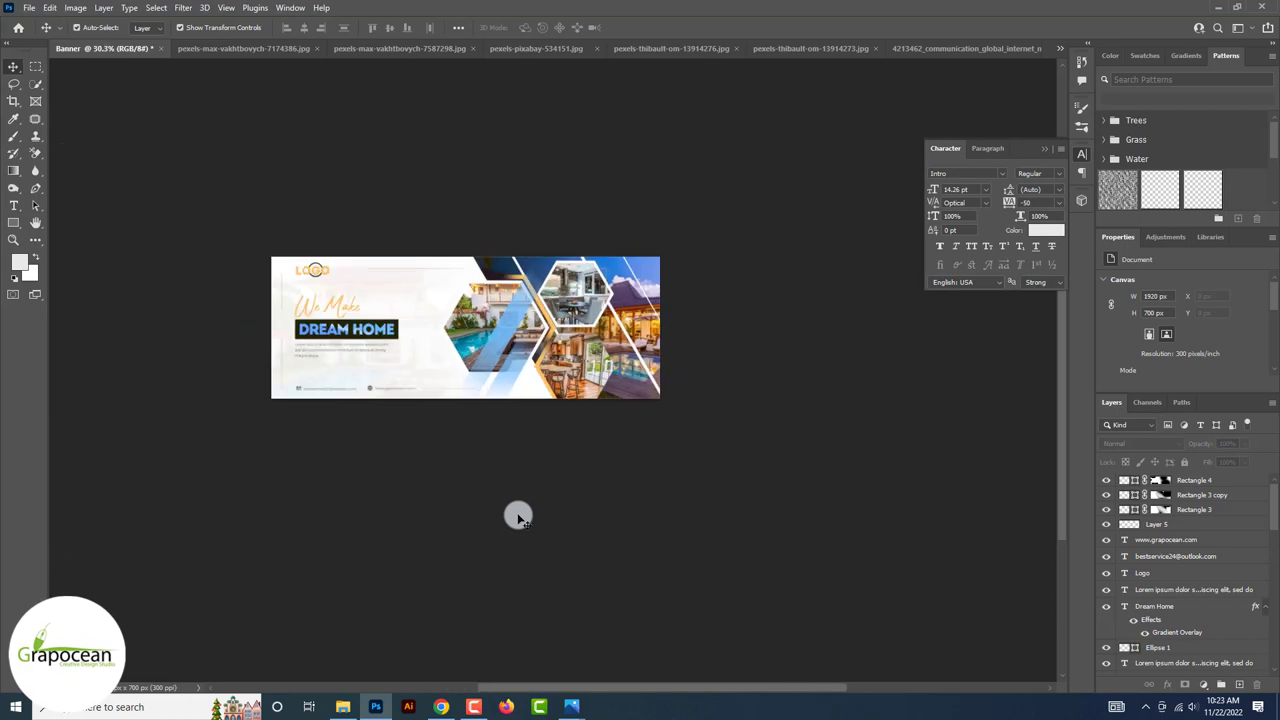
scroll(518, 516, "up", 2)
scroll(518, 516, "up", 2)
scroll(518, 516, "down", 3)
scroll(518, 516, "down", 1)
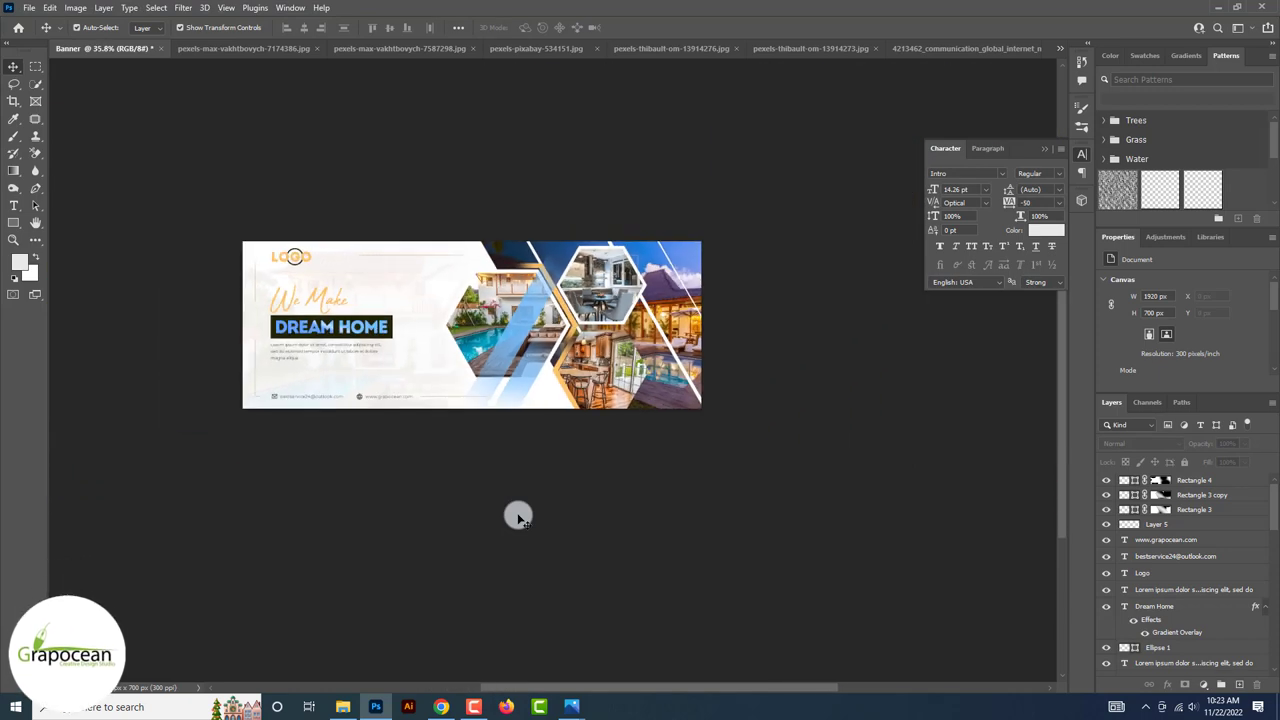